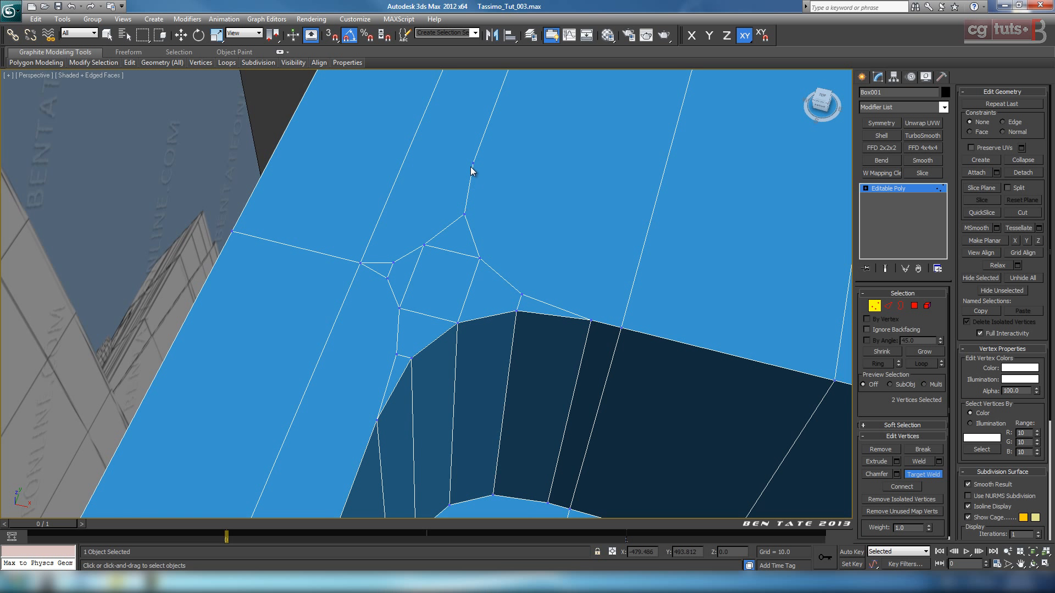
# - Target weld the two stray vertices above the recess's left rounded corner down the edge line to the vertex near the rim
pyautogui.click(472, 164)
pyautogui.click(465, 214)
pyautogui.rightClick(769, 415)
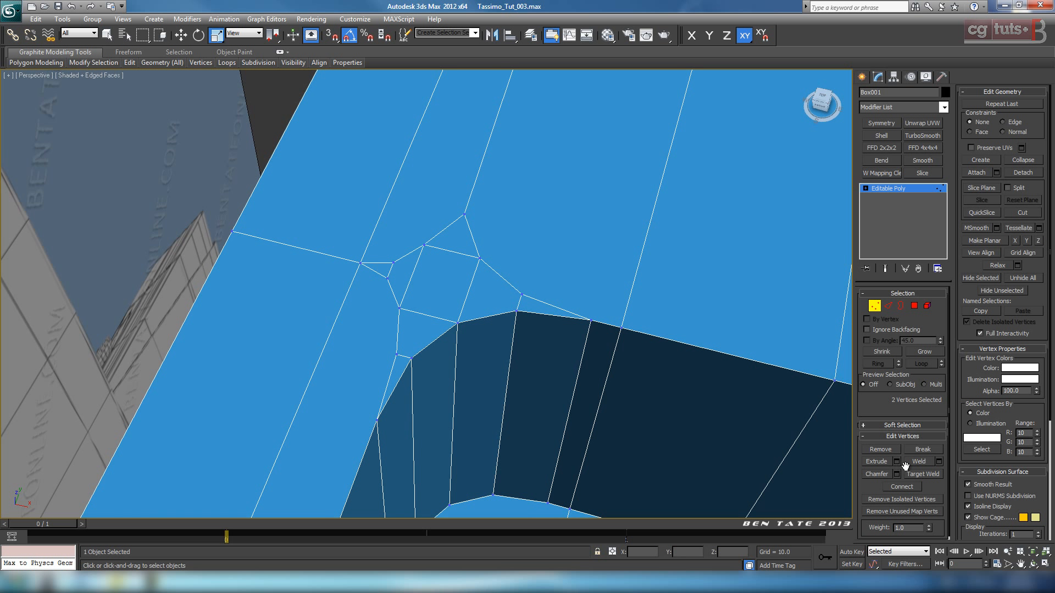
pyautogui.click(463, 214)
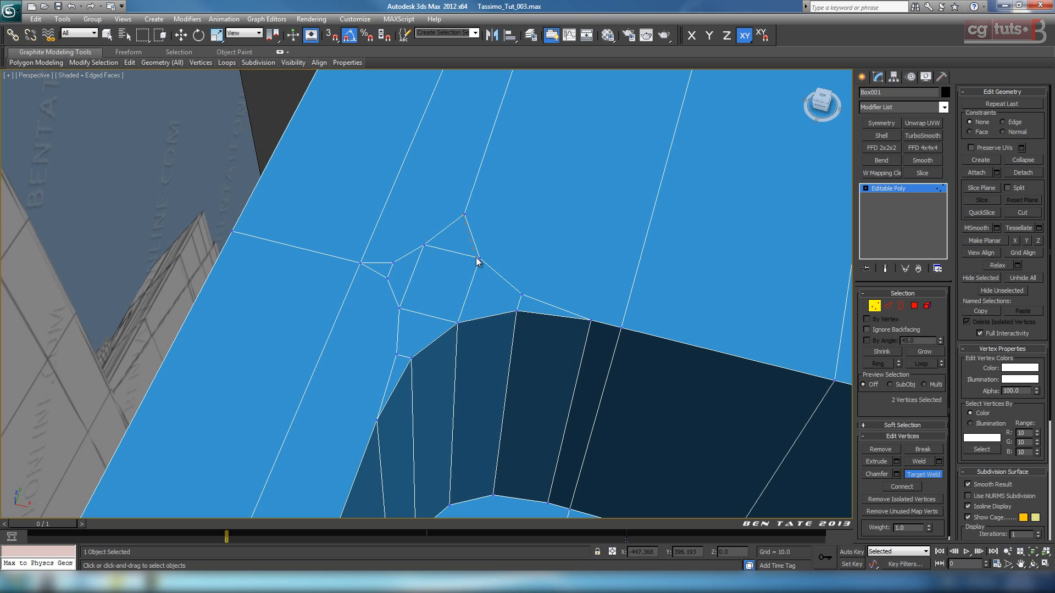
pyautogui.click(479, 257)
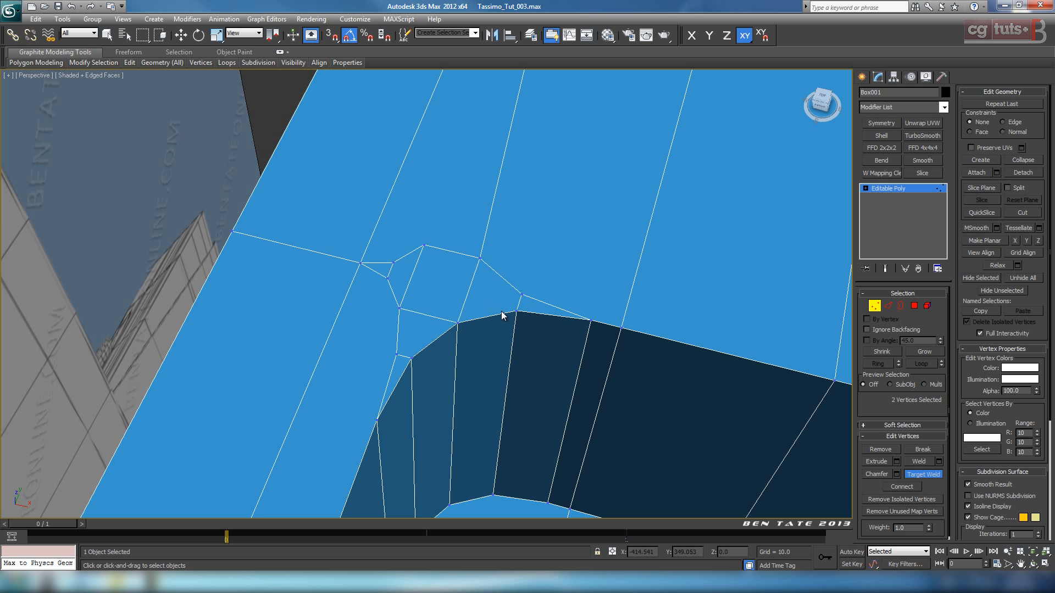
# - Target weld the remaining loose vertices around the left rounded corner onto the recess's rim vertices
pyautogui.moveTo(427, 362); pyautogui.dragTo(370, 232, button='middle')
pyautogui.click(368, 249)
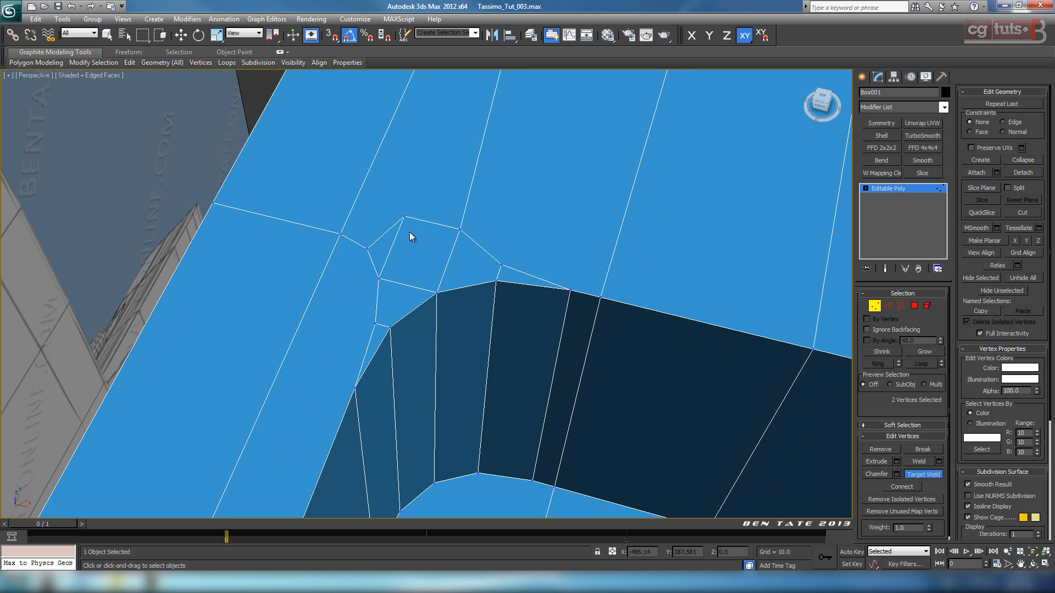
pyautogui.click(379, 277)
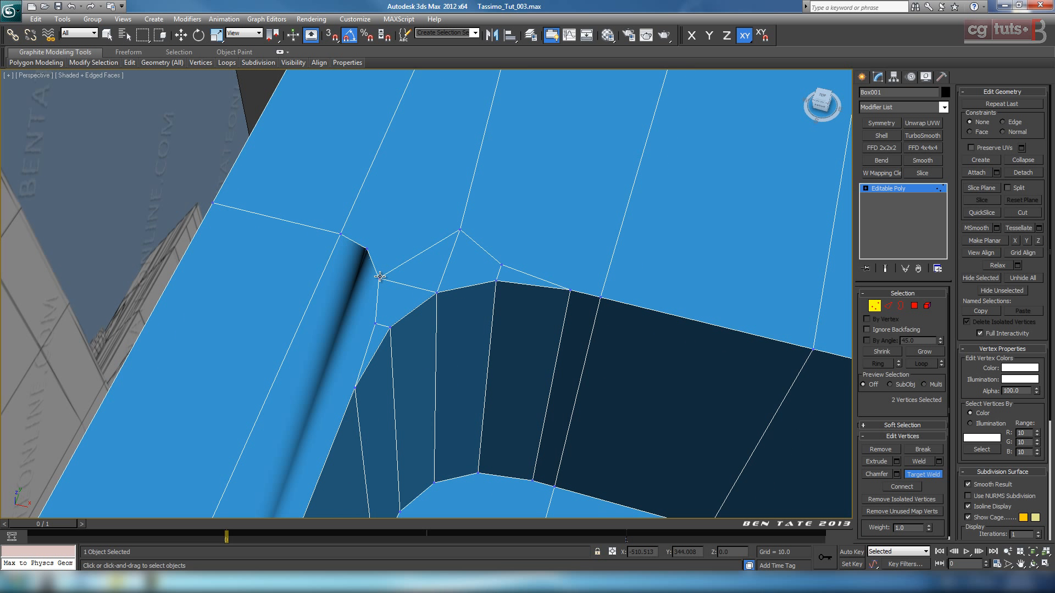
pyautogui.click(437, 291)
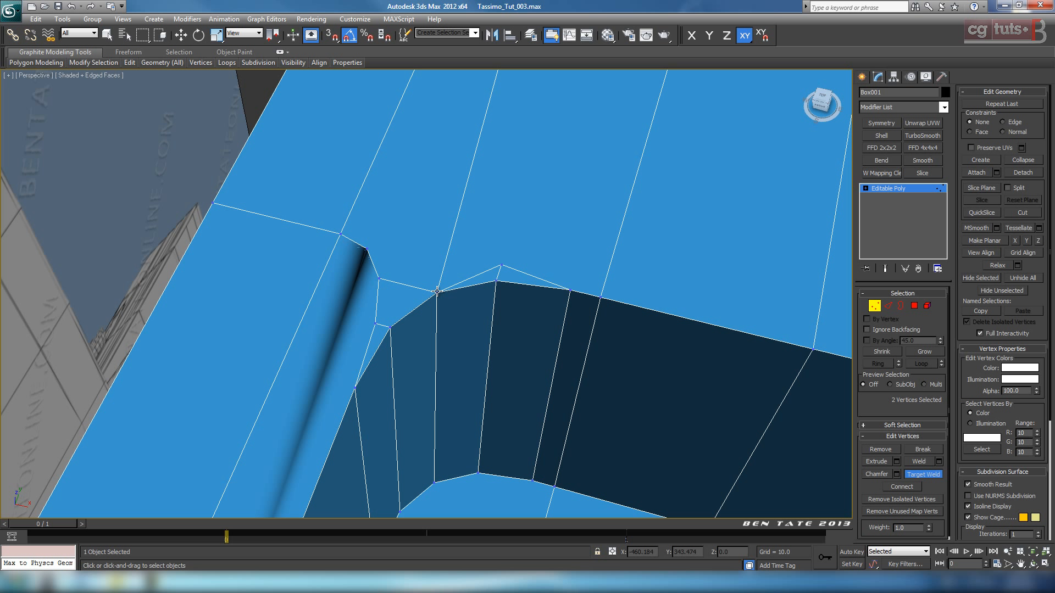
pyautogui.click(496, 280)
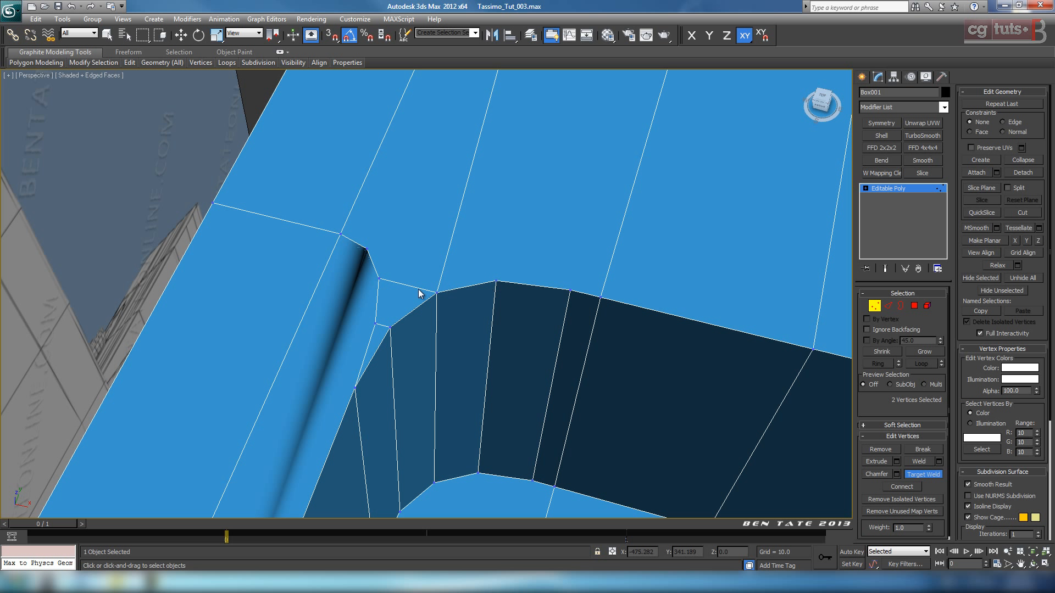
pyautogui.click(379, 278)
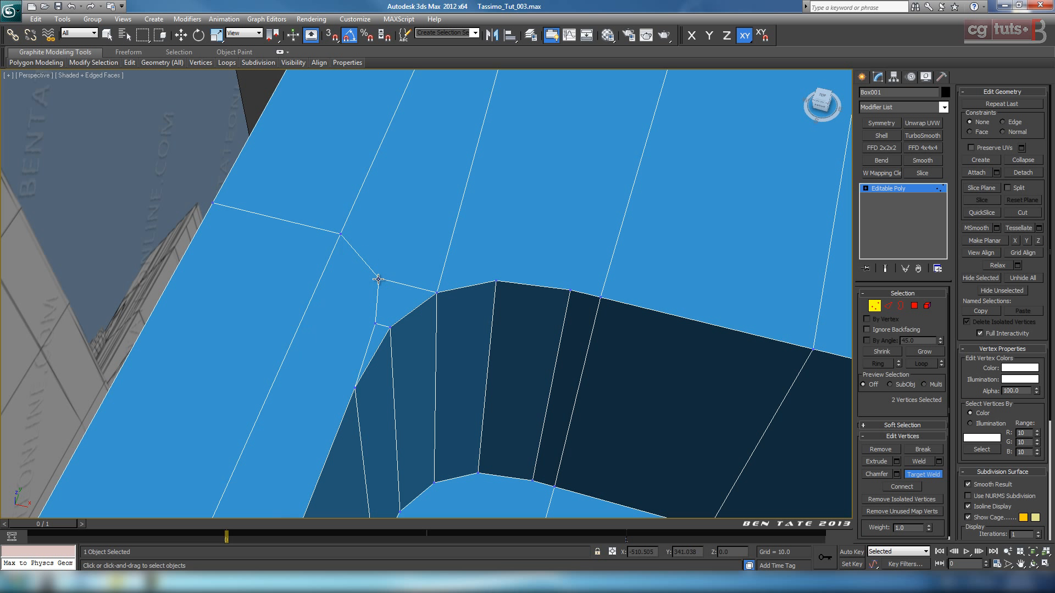
pyautogui.click(436, 292)
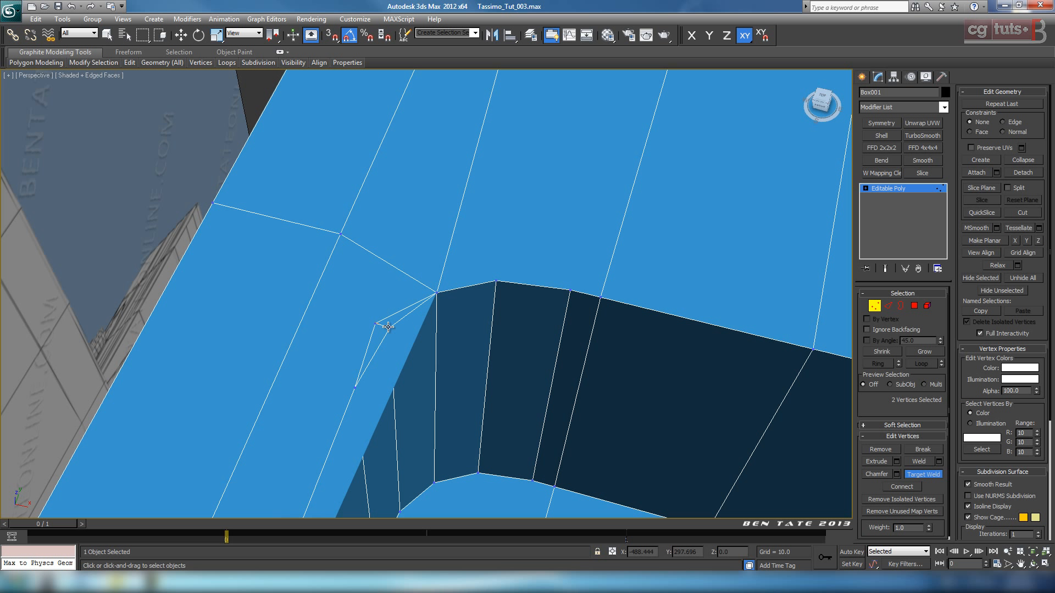
pyautogui.moveTo(401, 327); pyautogui.dragTo(477, 304, button='middle')
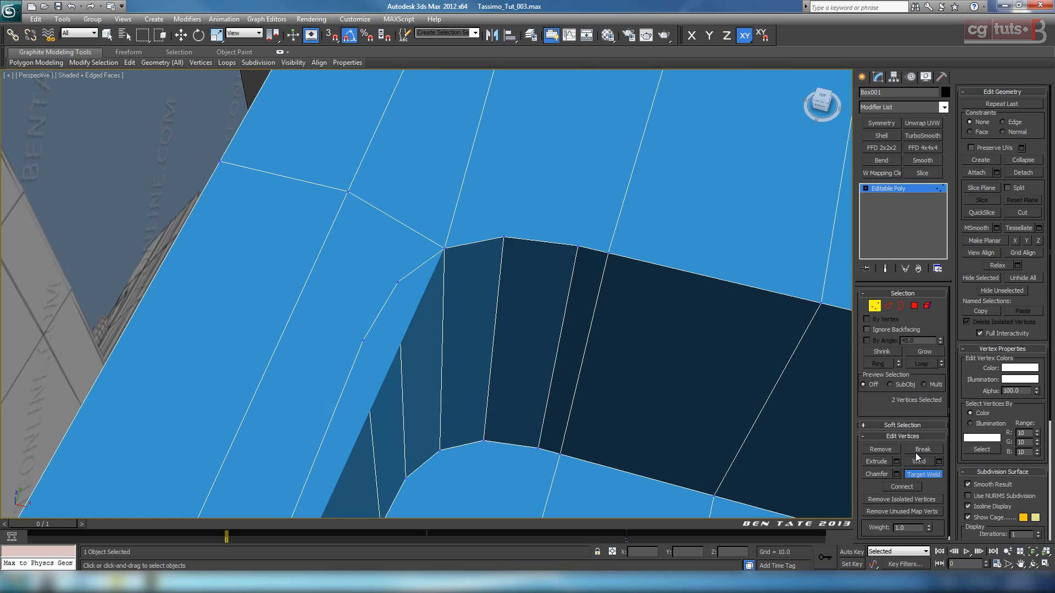
# - Connect the edge-crossing vertex beside the left corner to the middle rim vertex, and remove the redundant neighbouring diagonal edge
pyautogui.rightClick(388, 212)
pyautogui.click(346, 189)
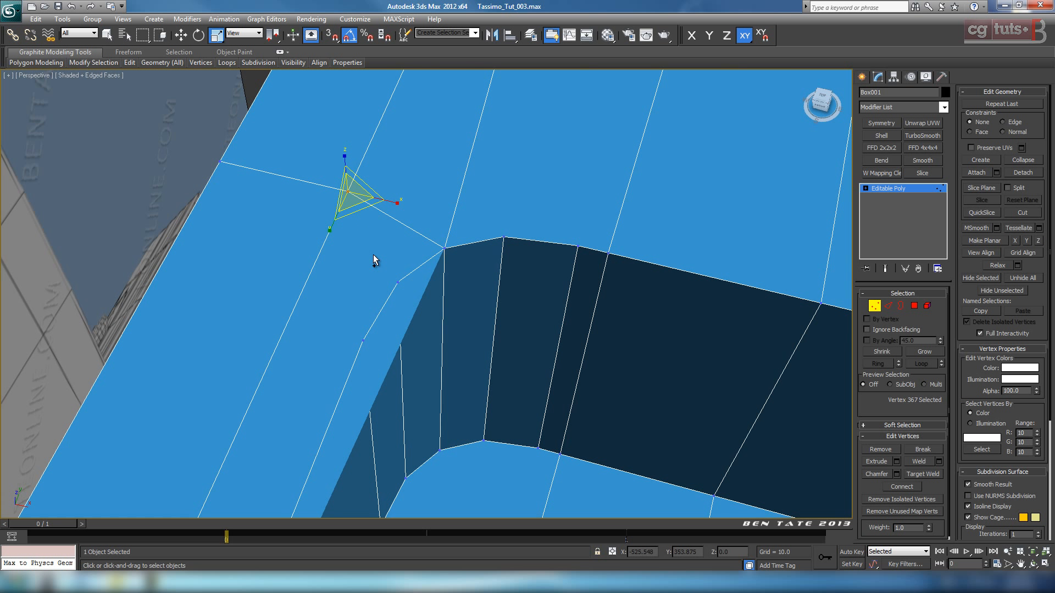
pyautogui.keyDown('ctrl'); pyautogui.click(398, 282); pyautogui.keyUp('ctrl')
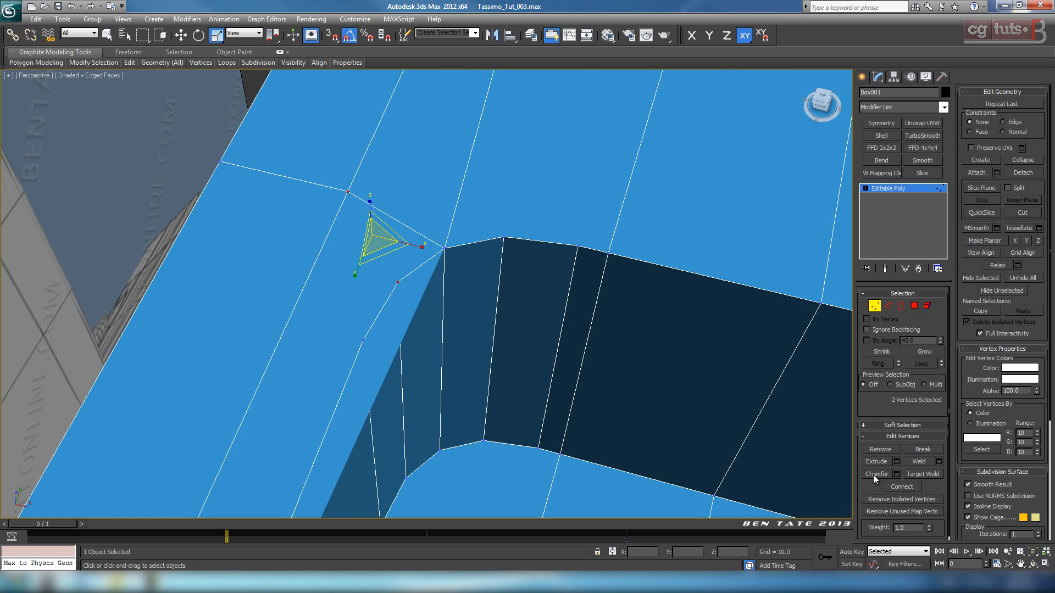
pyautogui.click(902, 486)
pyautogui.click(888, 306)
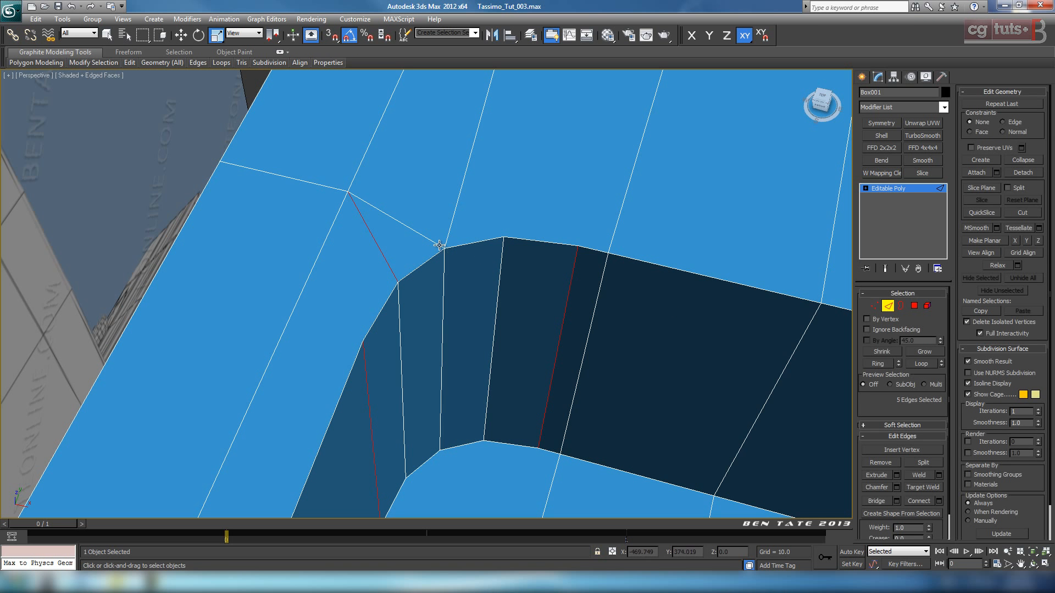
pyautogui.click(889, 463)
# - Target weld the stray vertices above the recess's right rounded corner inward along their edges toward the rim
pyautogui.keyDown('alt'); pyautogui.moveTo(624, 375); pyautogui.dragTo(586, 311, button='middle'); pyautogui.keyUp('alt')
pyautogui.scroll(3, 551, 325)
pyautogui.scroll(2, 516, 350)
pyautogui.click(875, 305)
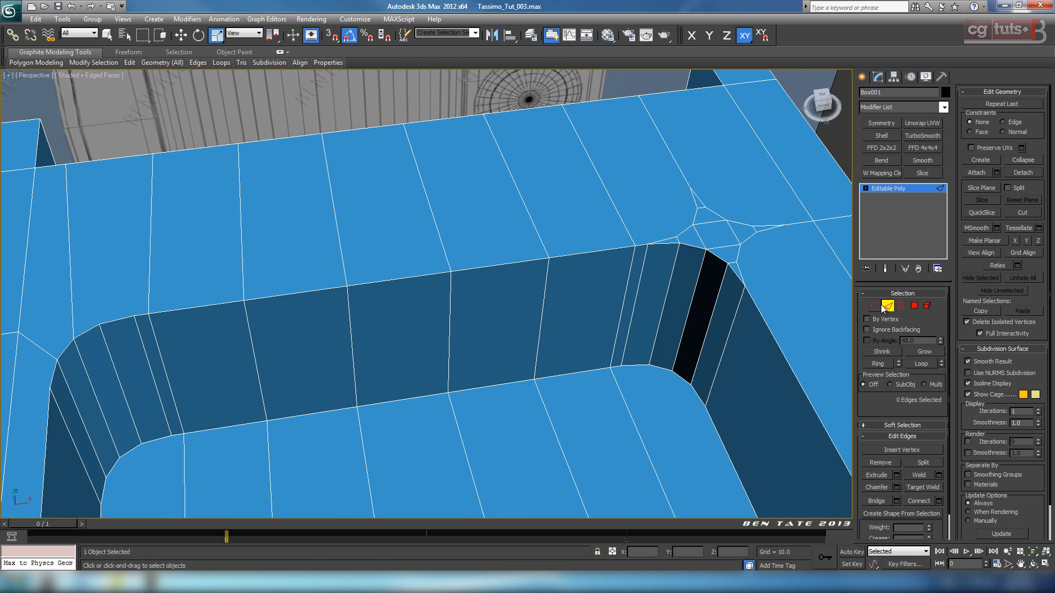
pyautogui.click(923, 474)
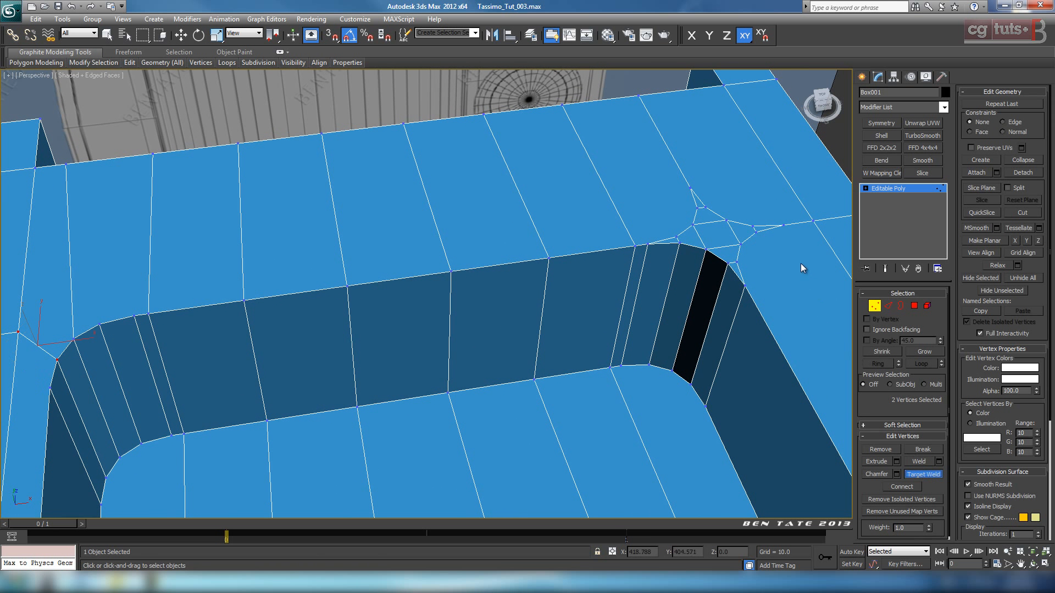
pyautogui.click(706, 208)
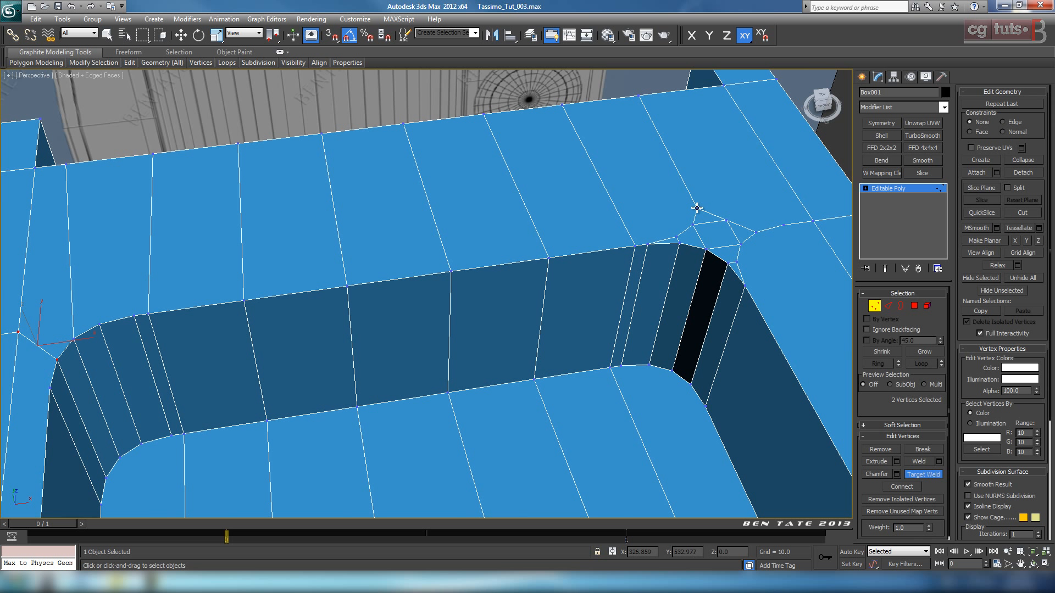
pyautogui.click(697, 208)
pyautogui.click(694, 226)
pyautogui.click(741, 245)
pyautogui.moveTo(447, 301); pyautogui.dragTo(479, 291, button='middle')
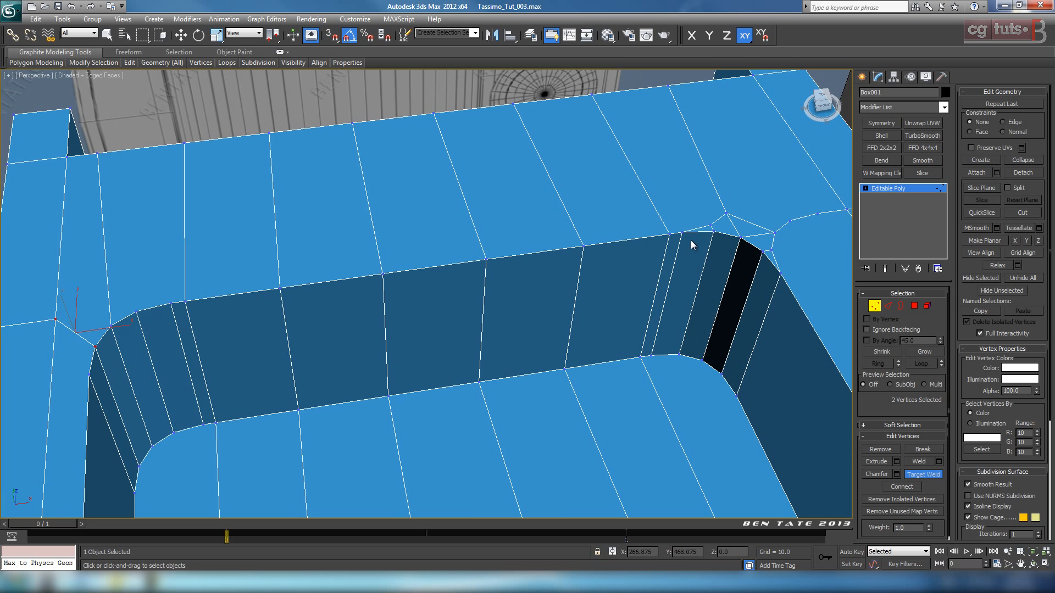
# - Target weld the last loose vertices at the right rounded corner onto the rim, leaving one diagonal edge to the outer crossing
pyautogui.click(713, 231)
pyautogui.click(739, 238)
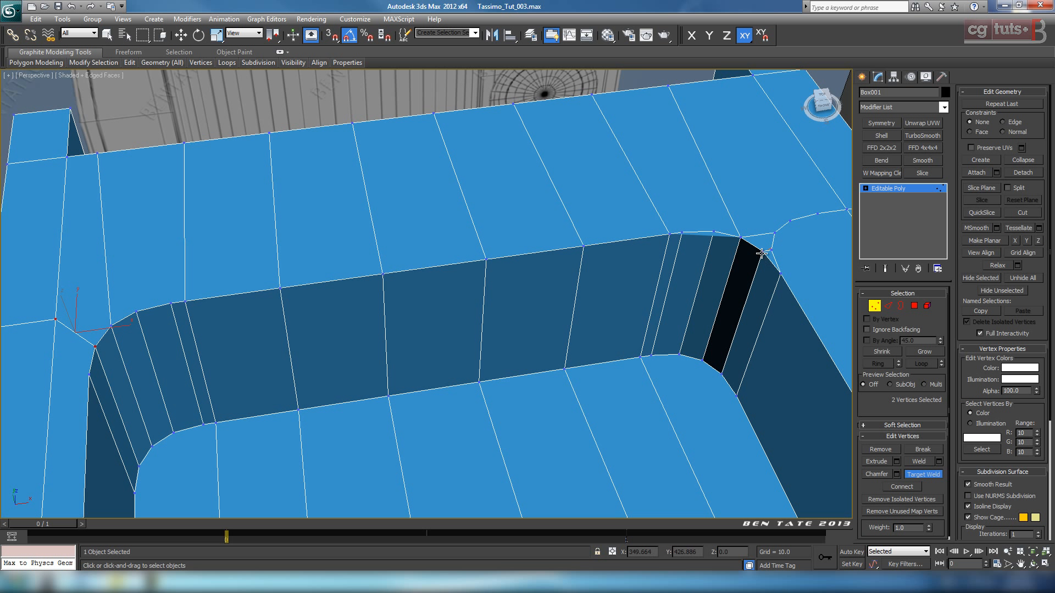
pyautogui.click(762, 253)
pyautogui.click(761, 250)
pyautogui.moveTo(804, 245); pyautogui.dragTo(760, 252, button='middle')
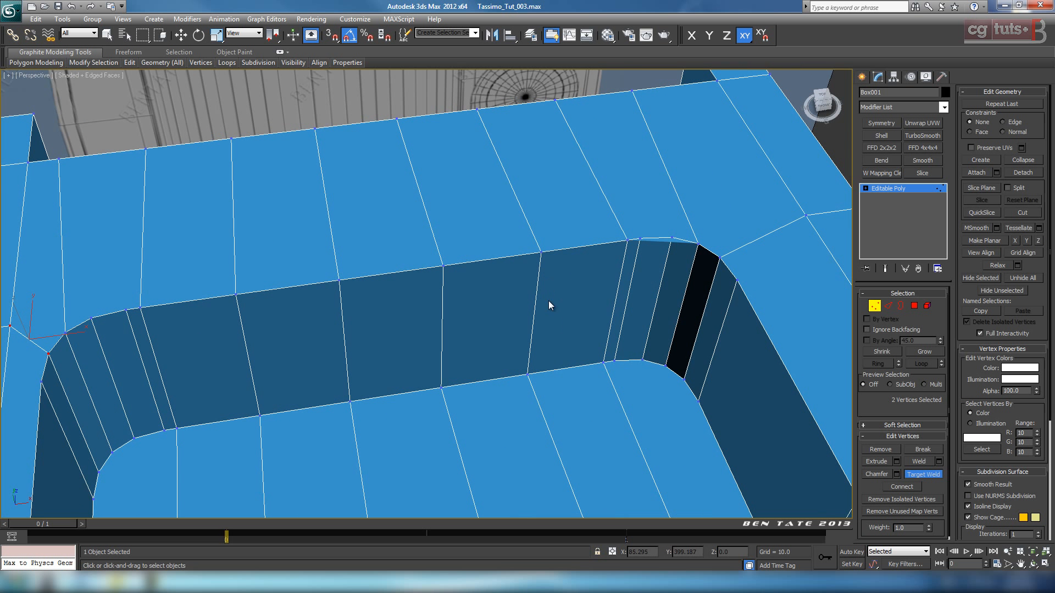
# - Delete the distorted top polygon behind the recess's right corner and cap the resulting hole
pyautogui.scroll(-3, 551, 306)
pyautogui.keyDown('alt'); pyautogui.moveTo(575, 323); pyautogui.dragTo(567, 318, button='middle'); pyautogui.keyUp('alt')
pyautogui.scroll(4, 568, 318)
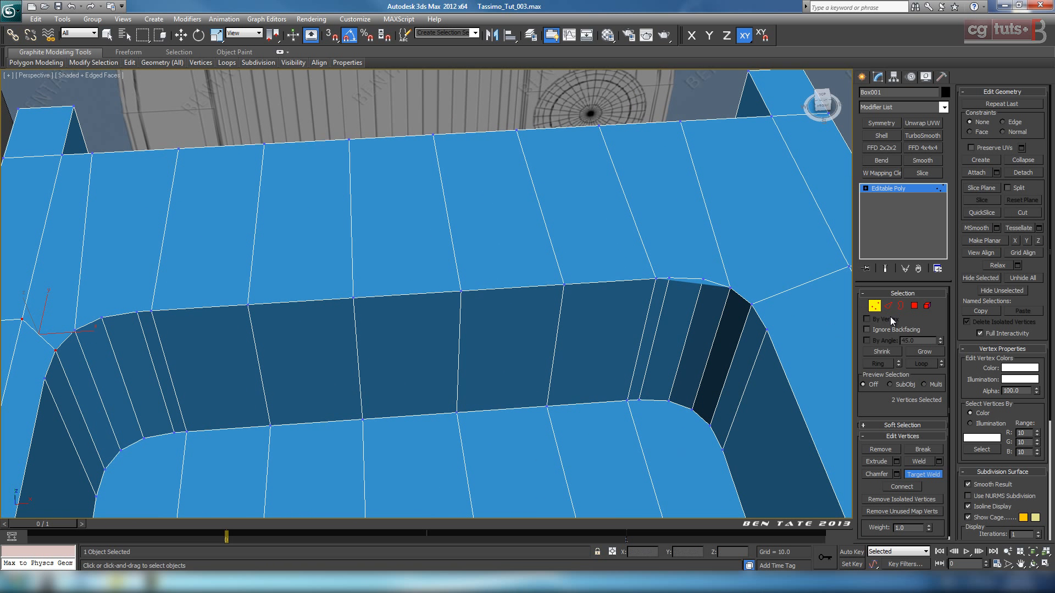
pyautogui.click(914, 306)
pyautogui.click(701, 269)
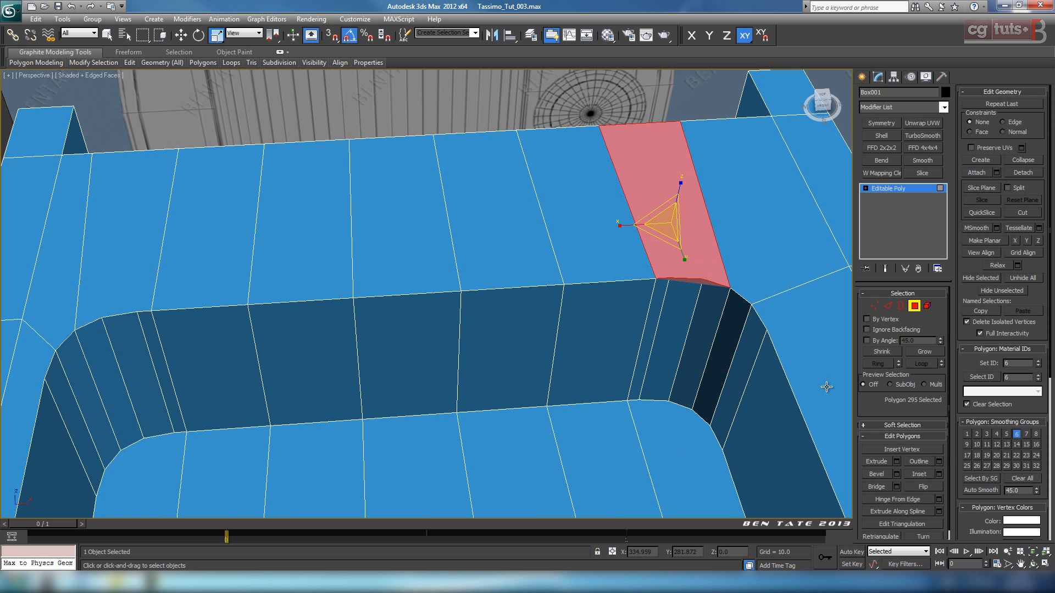
pyautogui.press('Delete')
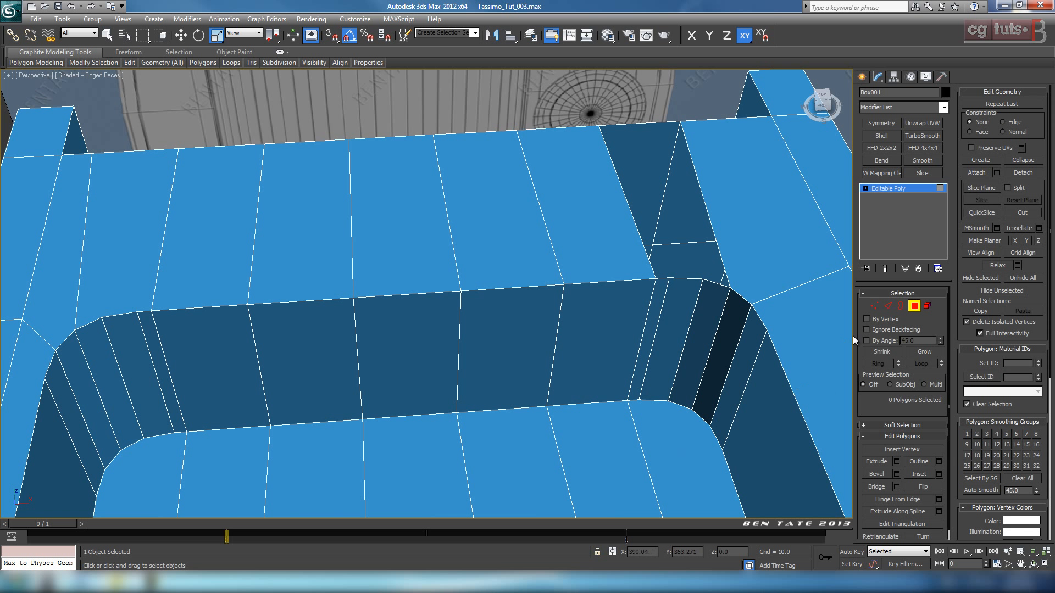
pyautogui.click(901, 306)
pyautogui.click(719, 282)
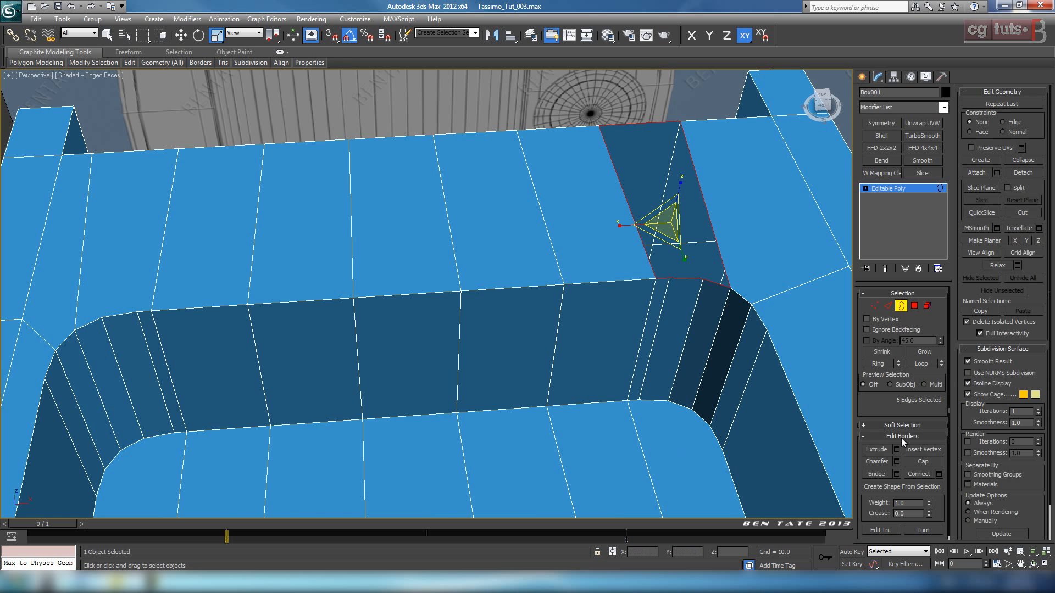
pyautogui.click(923, 462)
# - In the Top view, move the back edge's leftmost inner vertices along X to align with the left rounded corner's rim vertex
pyautogui.moveTo(459, 361); pyautogui.dragTo(493, 349, button='middle')
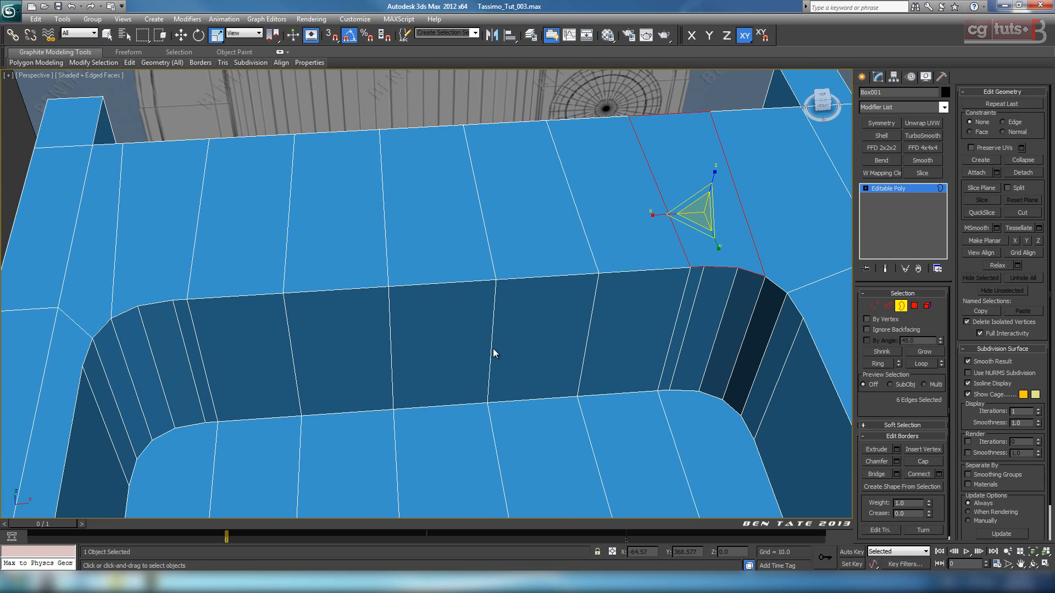
pyautogui.keyDown('alt'); pyautogui.moveTo(748, 276); pyautogui.dragTo(572, 332, button='middle'); pyautogui.keyUp('alt')
pyautogui.keyDown('alt'); pyautogui.moveTo(687, 355); pyautogui.dragTo(718, 344, button='middle'); pyautogui.keyUp('alt')
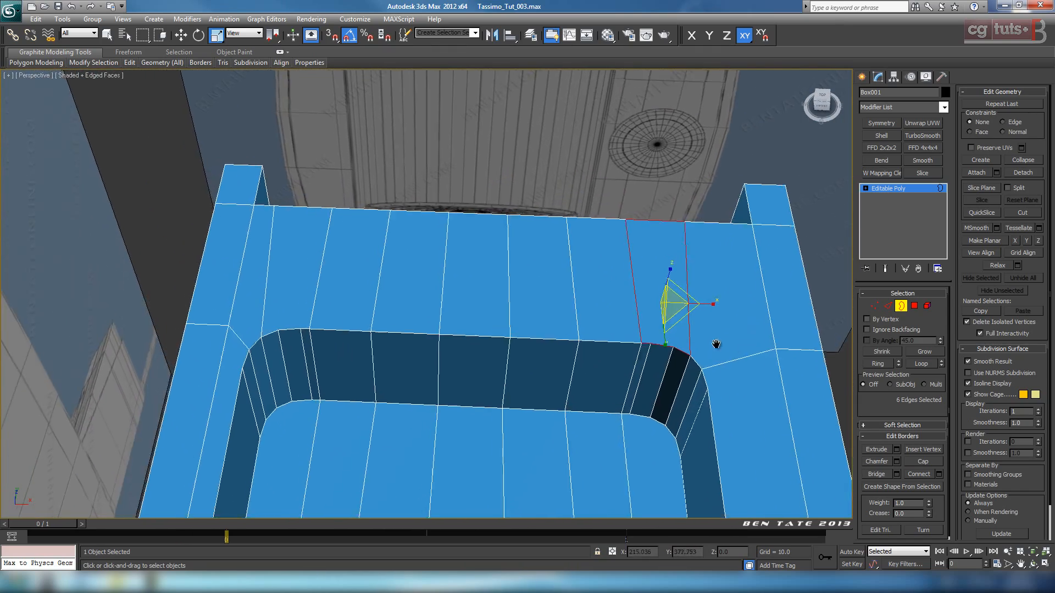
pyautogui.hotkey('alt', 'w')
pyautogui.rightClick(314, 207)
pyautogui.hotkey('alt', 'w')
pyautogui.click(874, 305)
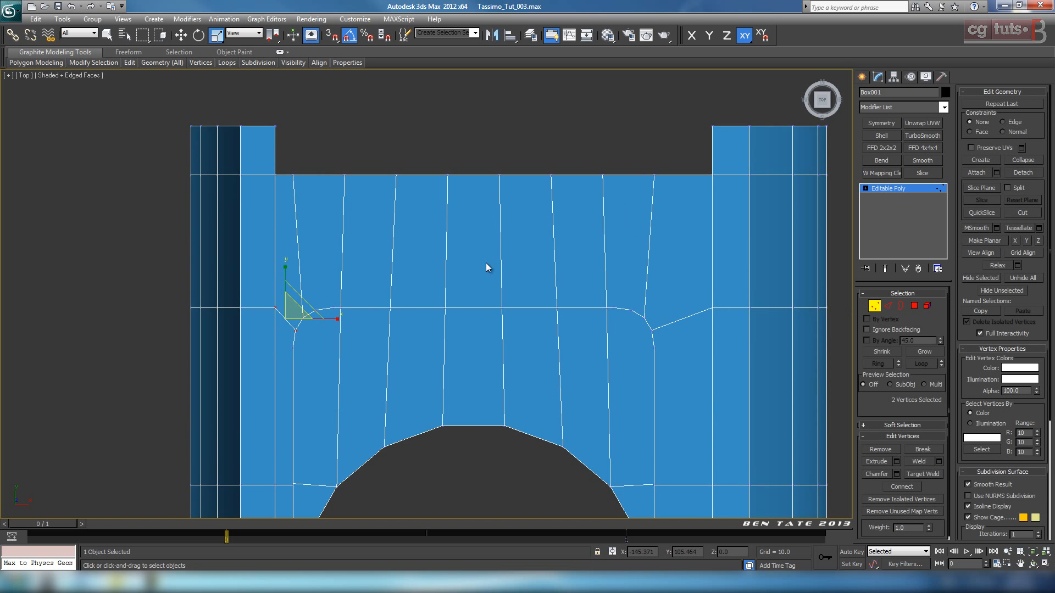
pyautogui.scroll(2, 485, 262)
pyautogui.moveTo(383, 193); pyautogui.dragTo(410, 229)
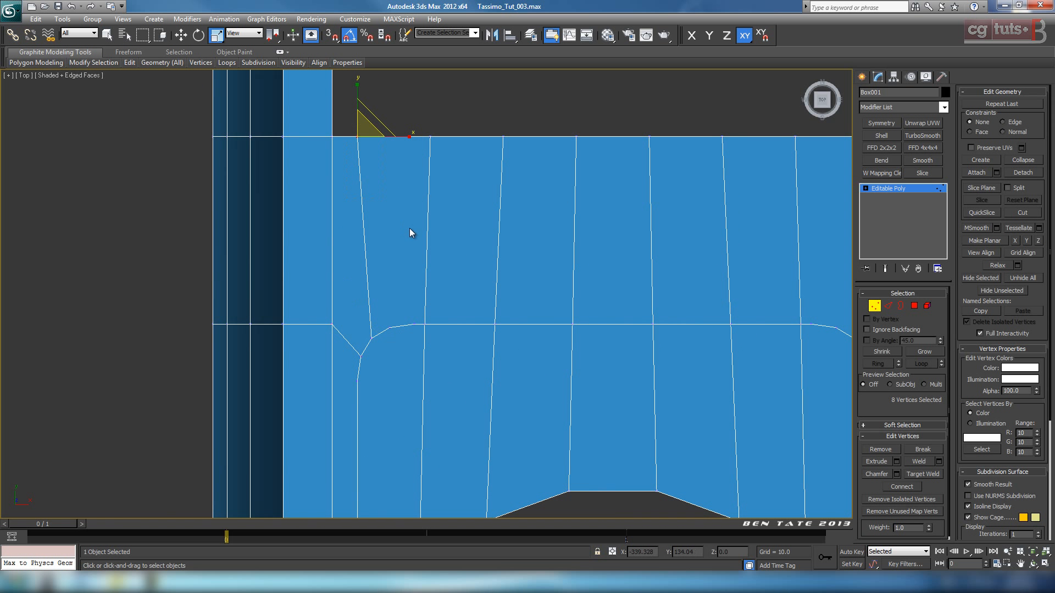
pyautogui.press('F3')
pyautogui.press('w')
pyautogui.press('F6')
pyautogui.press('F3')
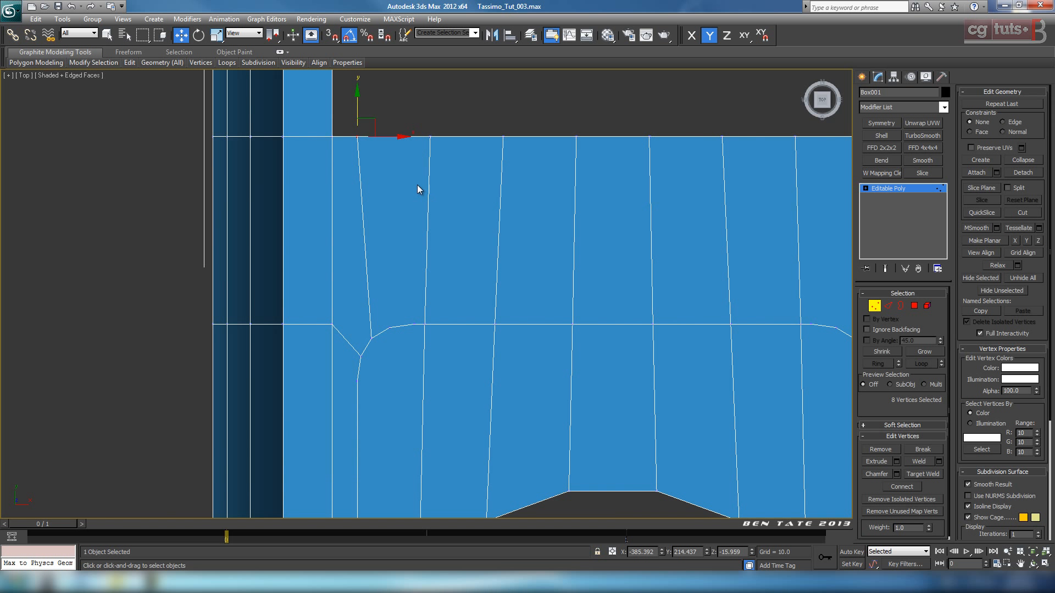
pyautogui.moveTo(388, 137); pyautogui.dragTo(402, 143)
# - Move the back edge's rightmost inner vertices along X to straighten the edge running to the right rounded corner
pyautogui.scroll(-2, 591, 259)
pyautogui.moveTo(593, 260); pyautogui.dragTo(440, 290, button='middle')
pyautogui.scroll(2, 440, 290)
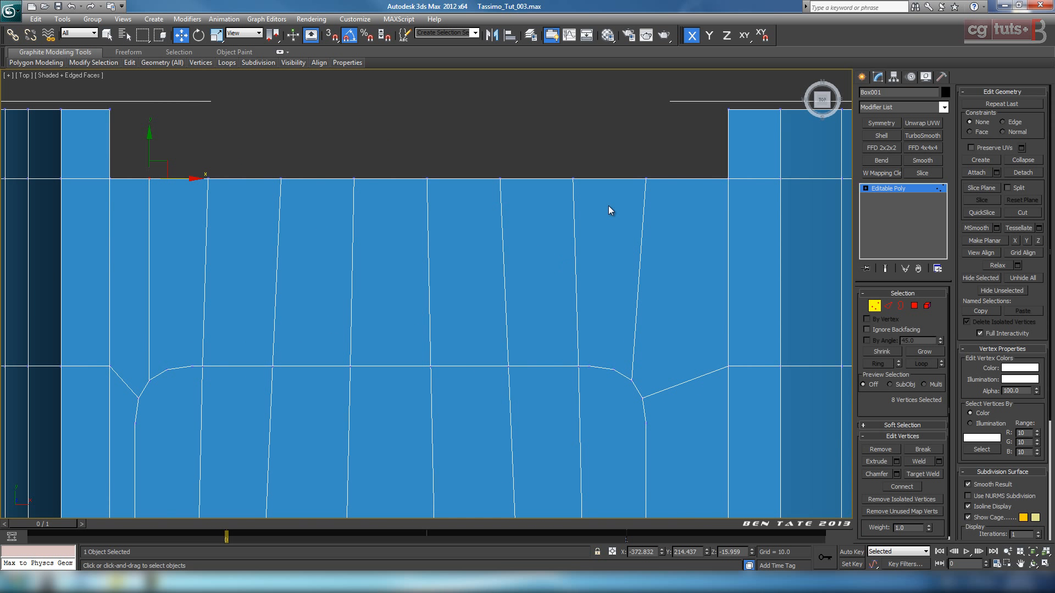
pyautogui.moveTo(634, 164); pyautogui.dragTo(671, 180)
# - Move the second set of back-edge vertices from the left about -4.3 units along X to straighten its edge line
pyautogui.scroll(-2, 575, 281)
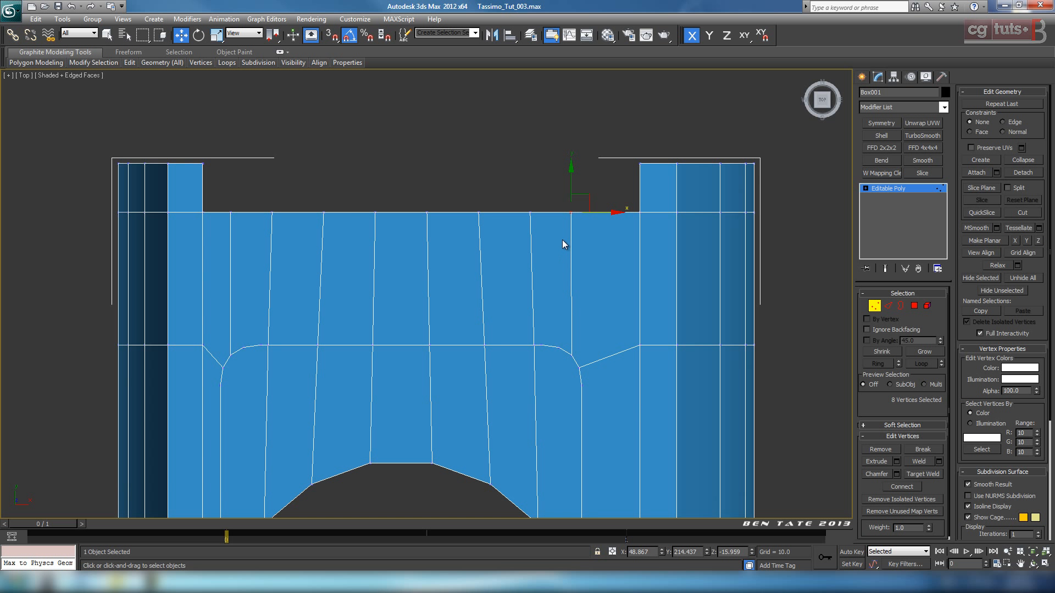
pyautogui.scroll(2, 565, 242)
pyautogui.scroll(-2, 588, 247)
pyautogui.press('F3')
pyautogui.moveTo(510, 273); pyautogui.dragTo(532, 294, button='middle')
pyautogui.scroll(1, 528, 293)
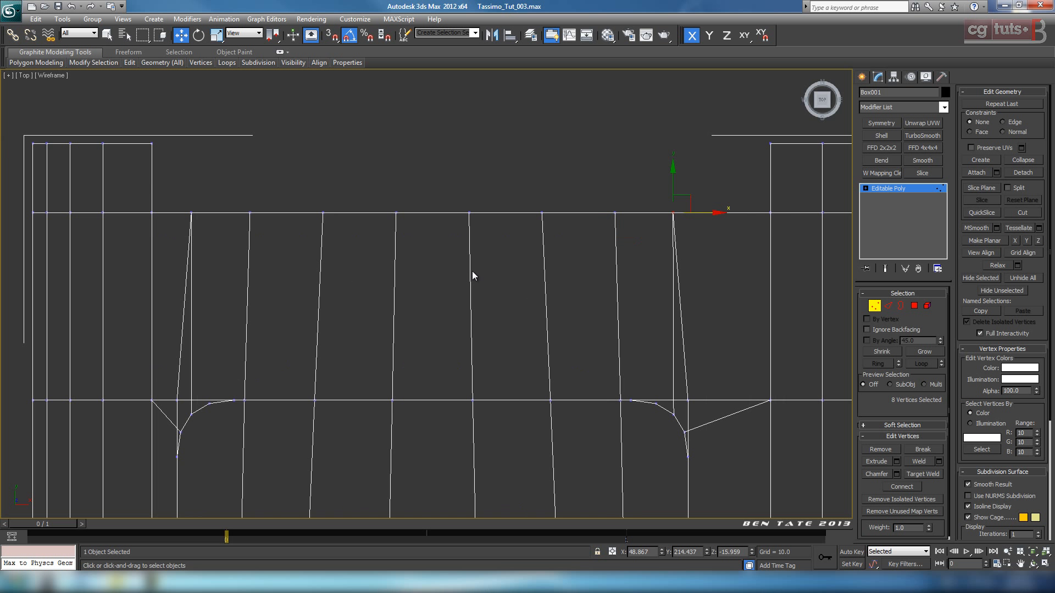
pyautogui.press('F3')
pyautogui.scroll(-1, 296, 226)
pyautogui.moveTo(317, 234); pyautogui.dragTo(394, 197, button='middle')
pyautogui.scroll(1, 392, 196)
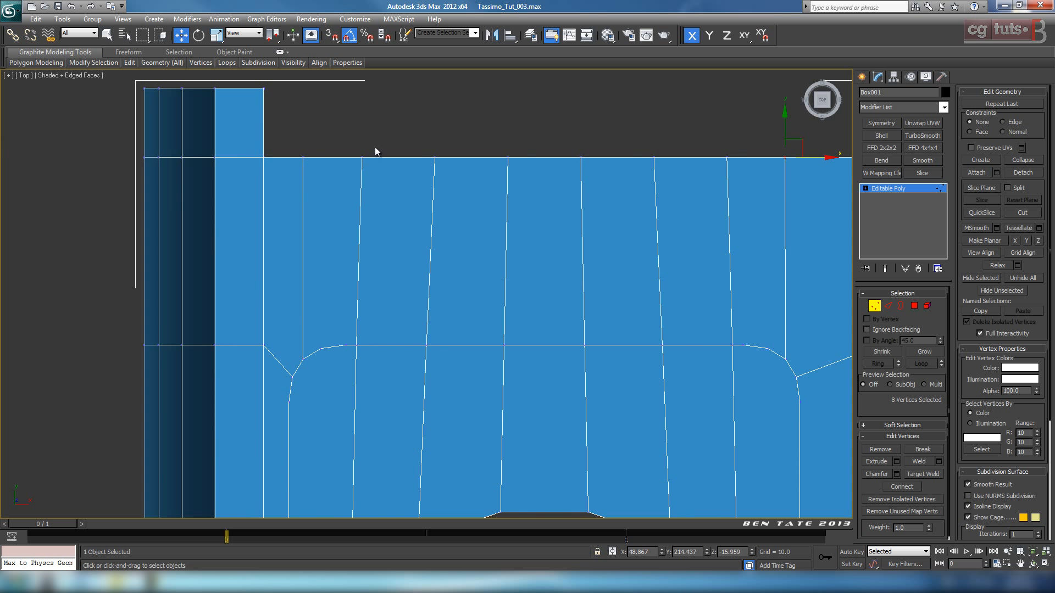
pyautogui.click(362, 159)
pyautogui.moveTo(396, 161); pyautogui.dragTo(391, 161)
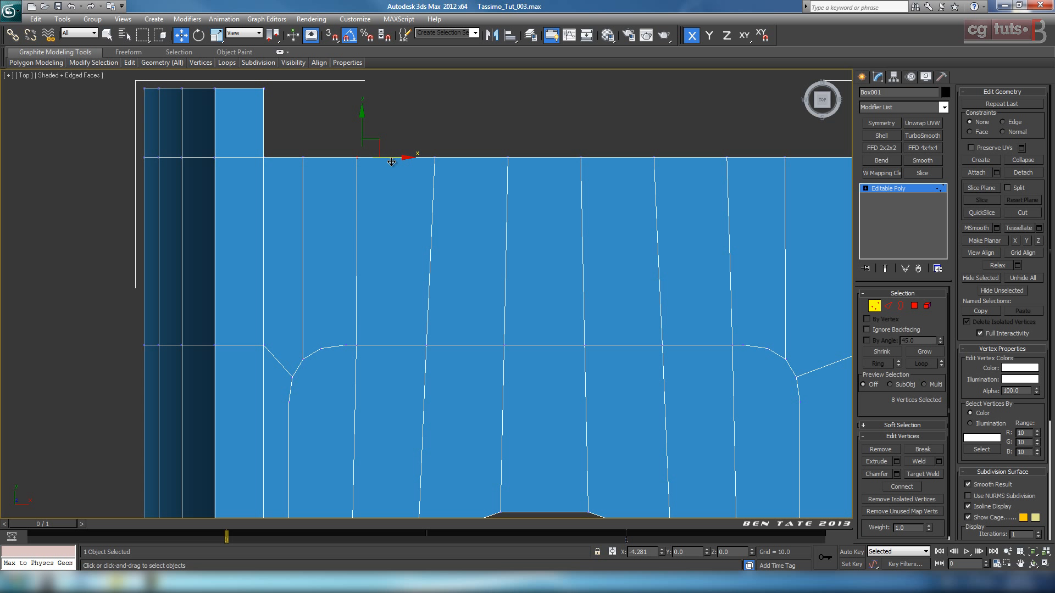
# - Move the third and fourth sets of back-edge vertices from the left along X to line up with the vertices on the recess rim
pyautogui.click(434, 158)
pyautogui.moveTo(468, 158); pyautogui.dragTo(461, 161)
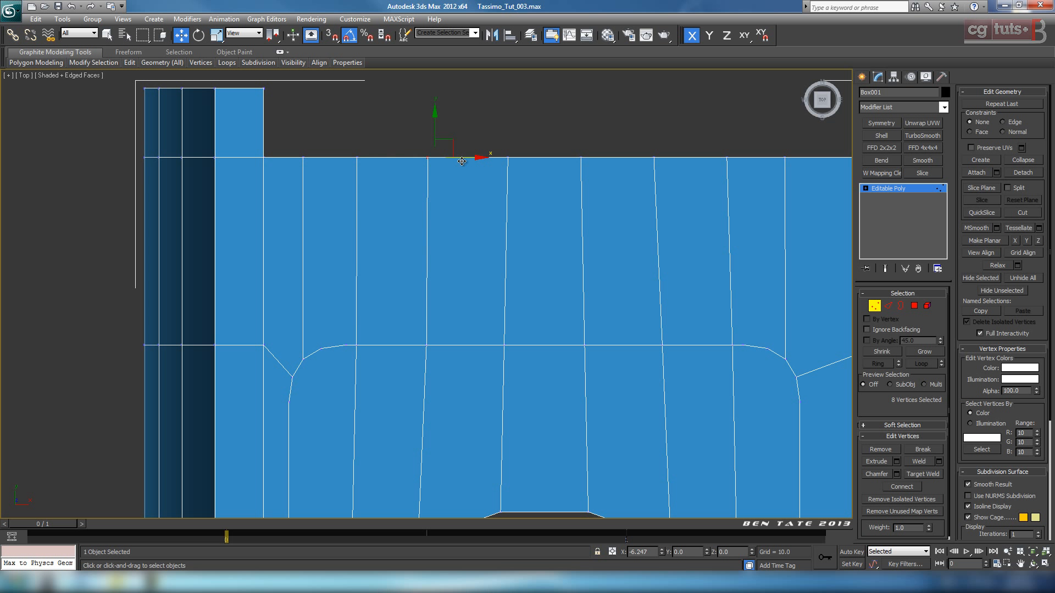
pyautogui.click(507, 158)
pyautogui.moveTo(540, 160); pyautogui.dragTo(536, 160)
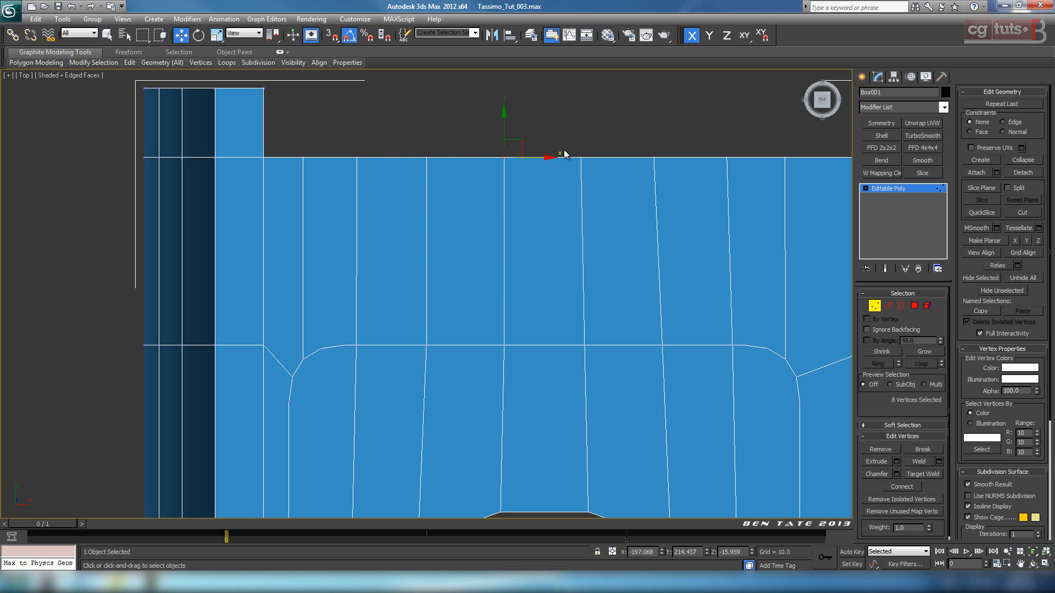
# - Move the fifth, sixth and seventh sets of back-edge vertices from the left along X to line up with the recess rim vertices
pyautogui.click(580, 158)
pyautogui.moveTo(611, 160); pyautogui.dragTo(618, 159)
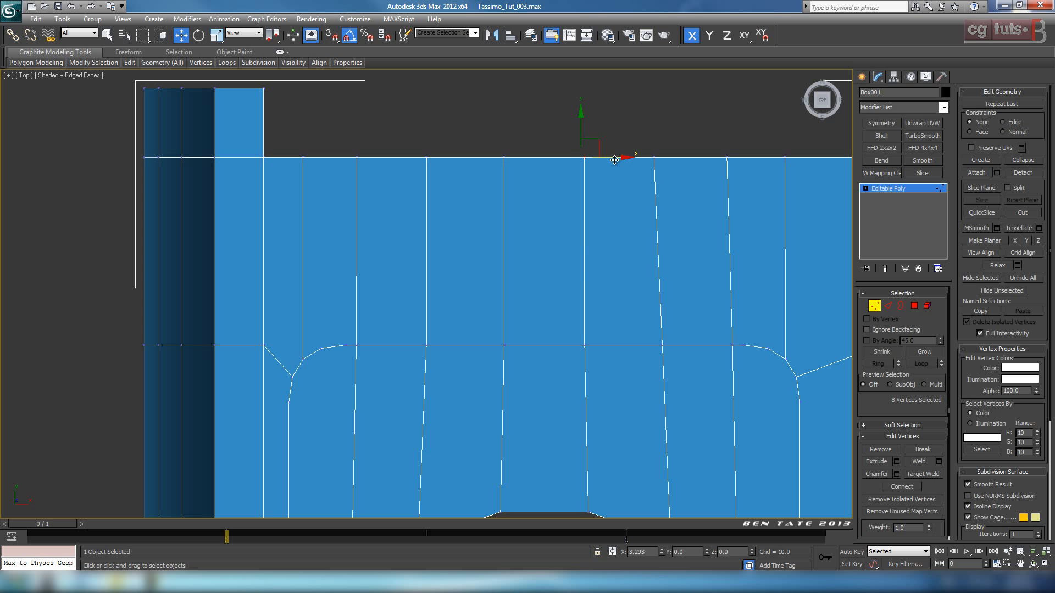
pyautogui.click(654, 158)
pyautogui.moveTo(694, 158); pyautogui.dragTo(767, 159)
pyautogui.click(728, 158)
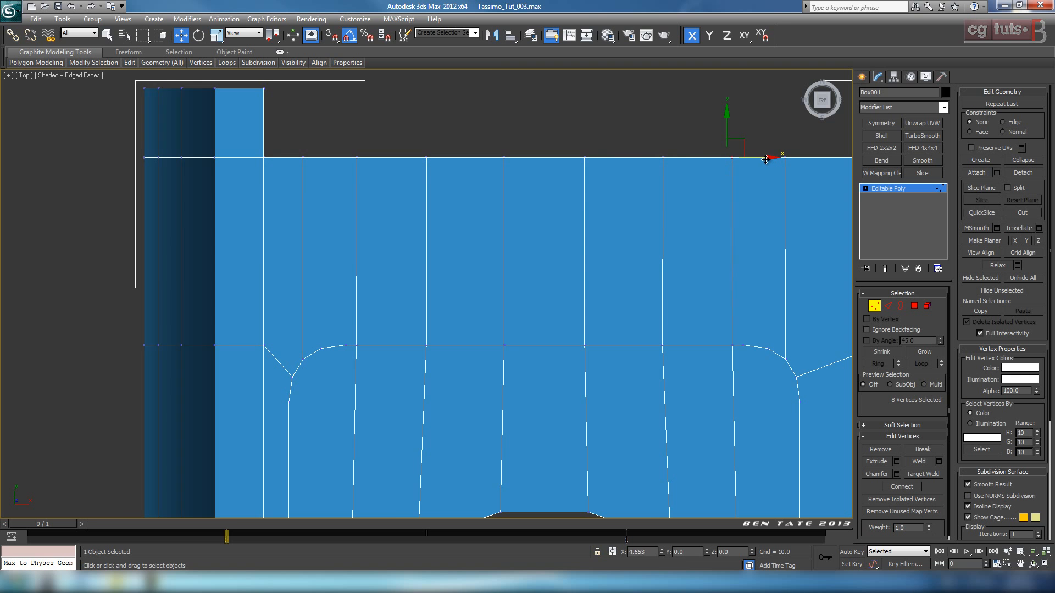
# - Inspect the box part's topology in Perspective from the back, side and underside, and around the recess
pyautogui.scroll(-6, 684, 283)
pyautogui.hotkey('alt', 'w')
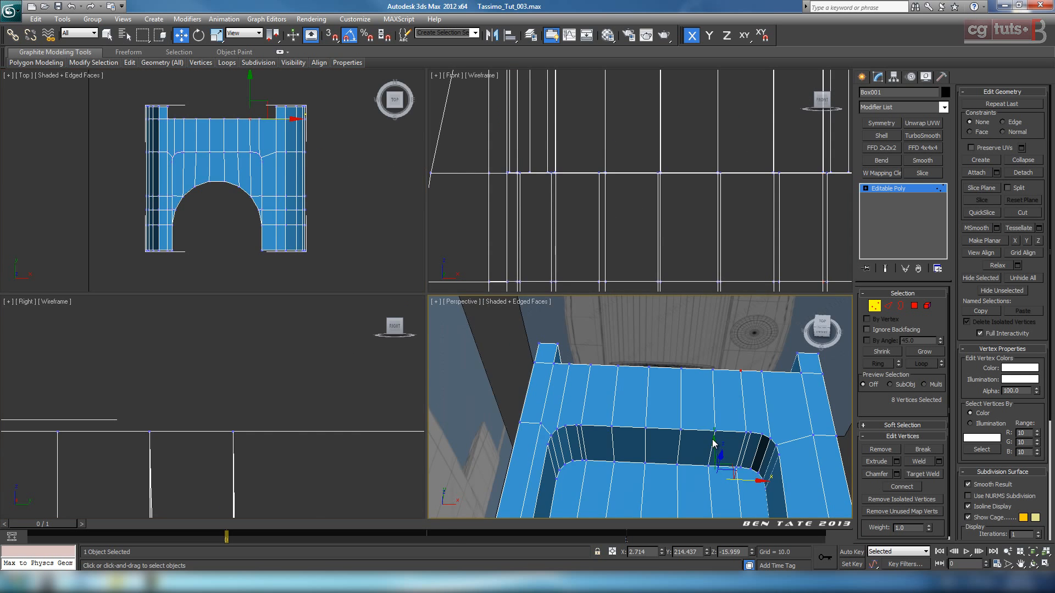
pyautogui.hotkey('alt', 'w')
pyautogui.moveTo(638, 423)
pyautogui.keyDown('alt'); pyautogui.mouseDown(button='middle')
pyautogui.moveTo(617, 444)
pyautogui.moveTo(578, 353)
pyautogui.moveTo(536, 411)
pyautogui.moveTo(523, 392)
pyautogui.moveTo(492, 412)
pyautogui.moveTo(533, 389)
pyautogui.moveTo(559, 412)
pyautogui.moveTo(521, 383)
pyautogui.moveTo(529, 385)
pyautogui.moveTo(542, 312)
pyautogui.moveTo(532, 317)
pyautogui.moveTo(536, 281)
pyautogui.moveTo(608, 388)
pyautogui.moveTo(608, 313)
pyautogui.moveTo(663, 435)
pyautogui.moveTo(653, 433)
pyautogui.mouseUp(button='middle'); pyautogui.keyUp('alt')
pyautogui.scroll(2, 529, 386)
pyautogui.scroll(4, 532, 317)
pyautogui.scroll(2, 532, 318)
pyautogui.scroll(-4, 584, 403)
pyautogui.keyDown('alt'); pyautogui.moveTo(584, 403); pyautogui.dragTo(444, 249, button='middle'); pyautogui.keyUp('alt')
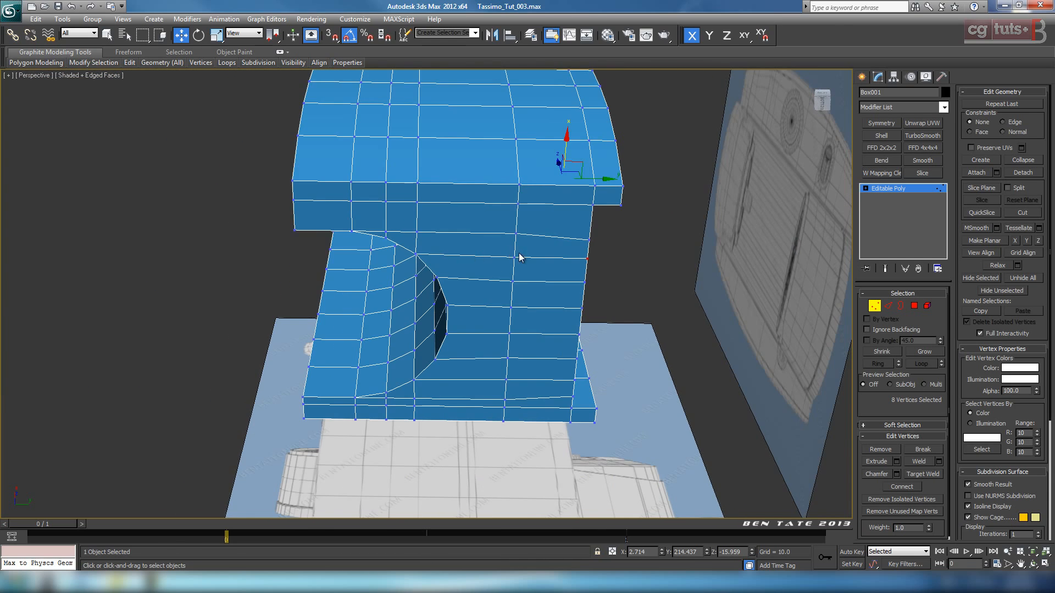
pyautogui.scroll(-4, 518, 253)
pyautogui.keyDown('alt'); pyautogui.moveTo(513, 285); pyautogui.dragTo(484, 265, button='middle'); pyautogui.keyUp('alt')
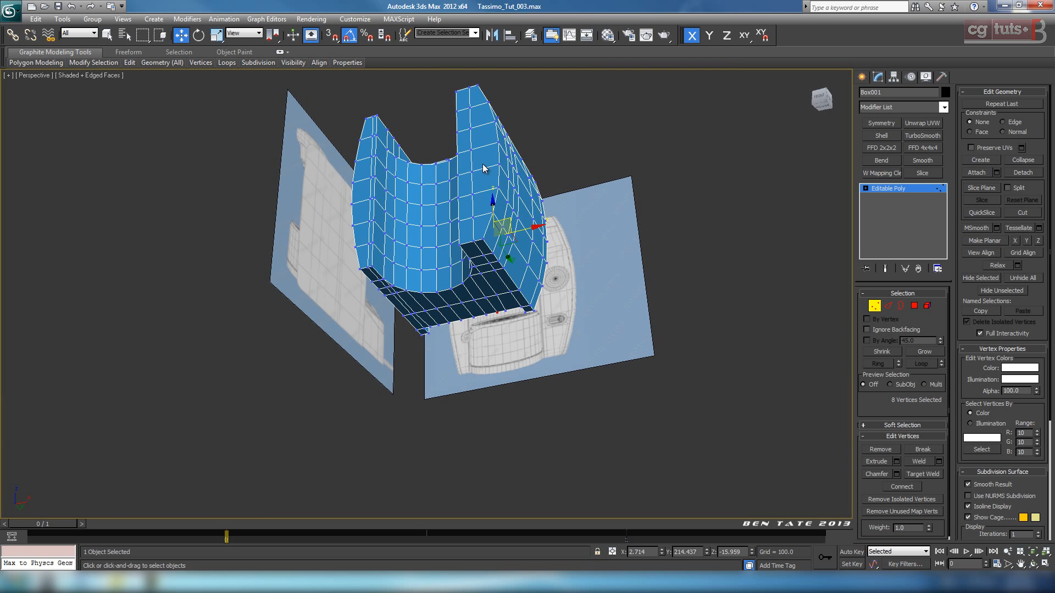
pyautogui.moveTo(485, 171); pyautogui.dragTo(563, 310, button='middle')
pyautogui.scroll(4, 524, 264)
pyautogui.scroll(6, 565, 294)
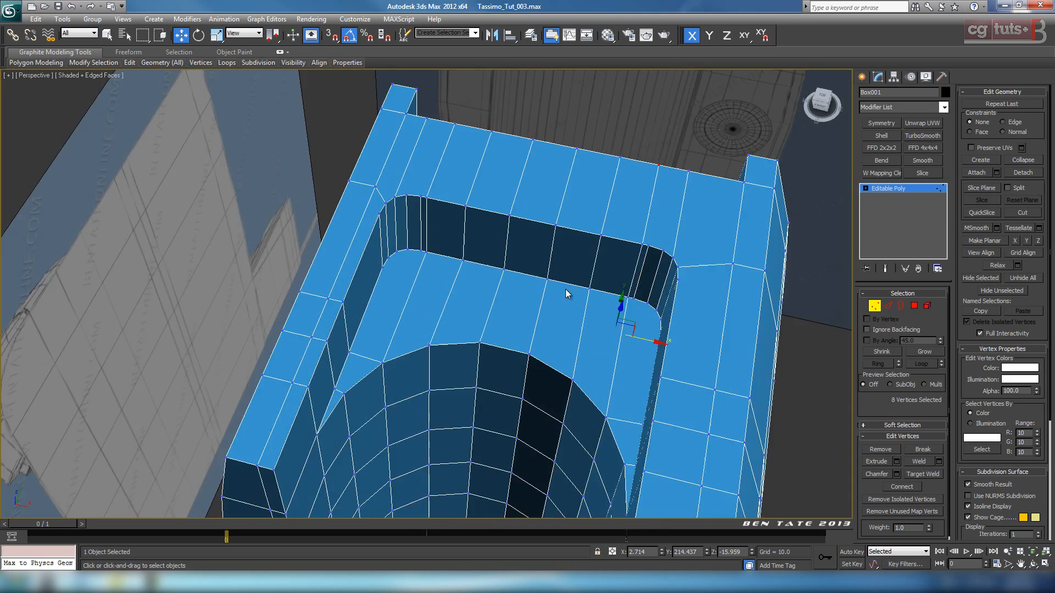
pyautogui.keyDown('alt'); pyautogui.moveTo(553, 369); pyautogui.dragTo(562, 336, button='middle'); pyautogui.keyUp('alt')
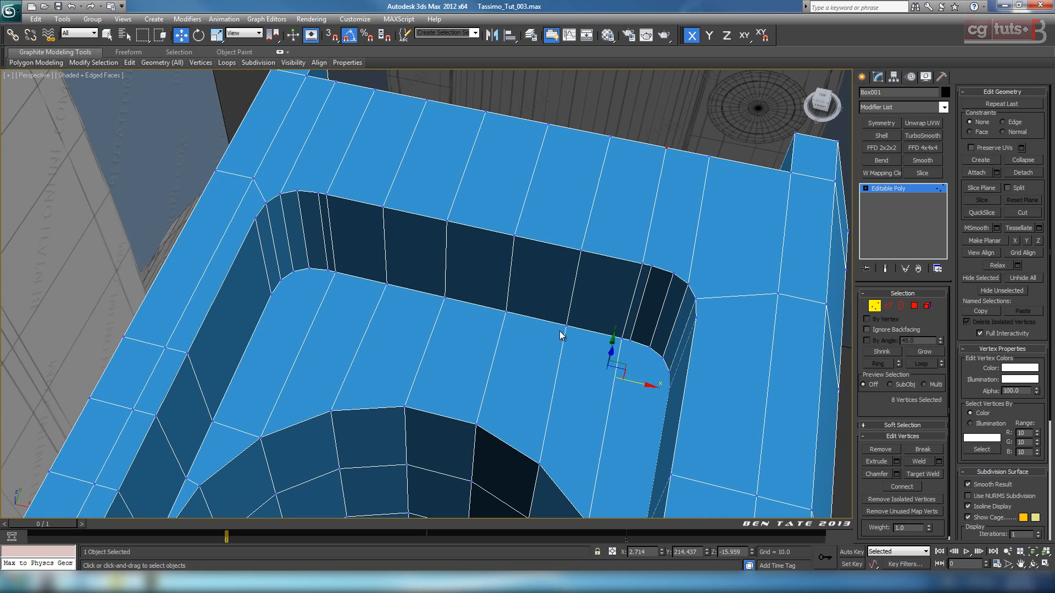
# - Connect the ring of lengthwise edges on the side arms beside the recess with 1 segment, pinch 0 and slide 0
pyautogui.click(889, 305)
pyautogui.keyDown('alt'); pyautogui.moveTo(617, 379); pyautogui.dragTo(721, 336, button='middle'); pyautogui.keyUp('alt')
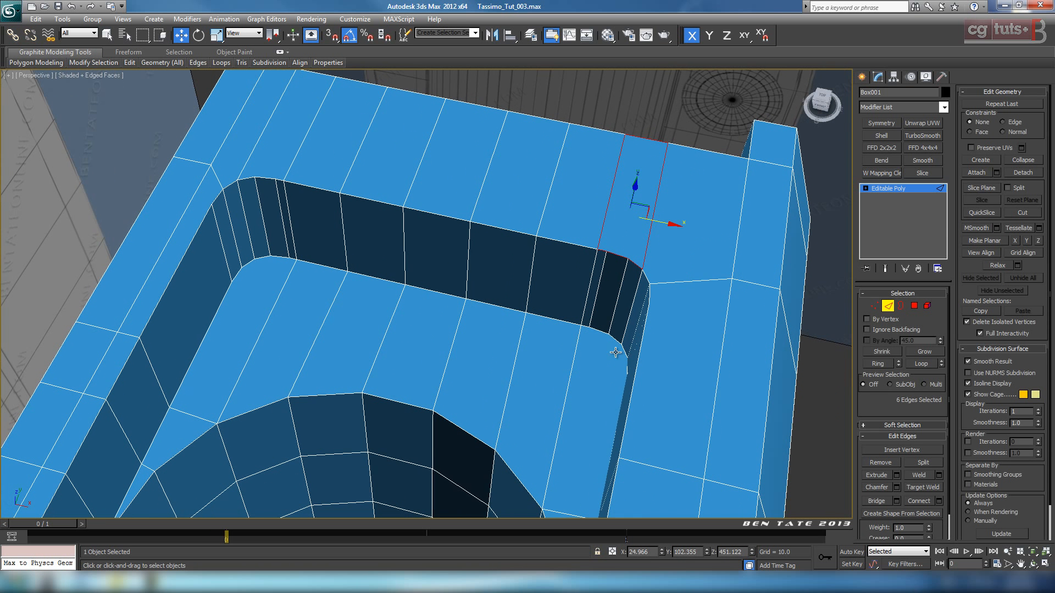
pyautogui.click(725, 322)
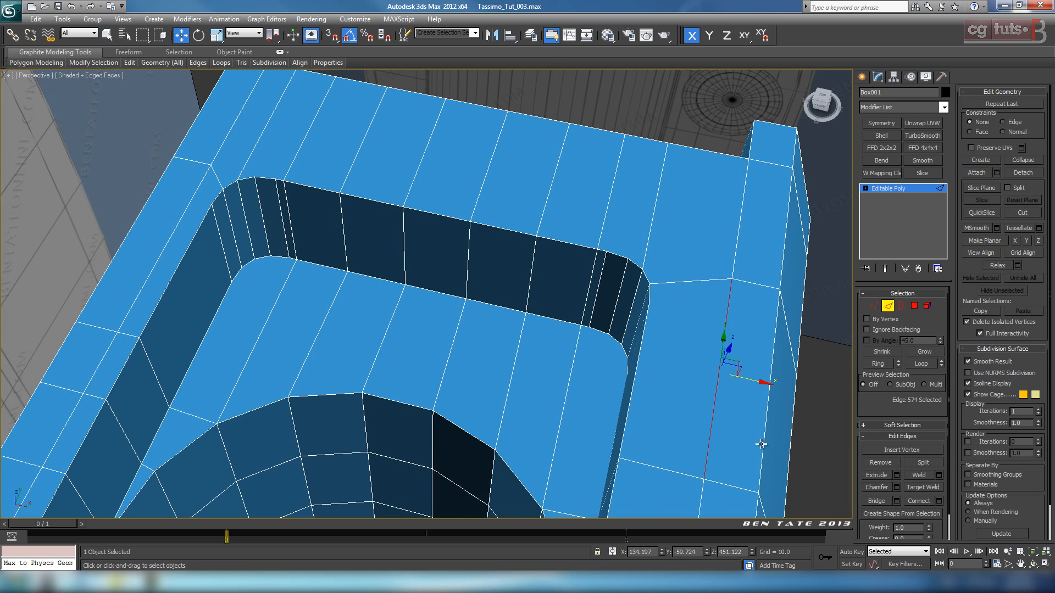
pyautogui.click(878, 364)
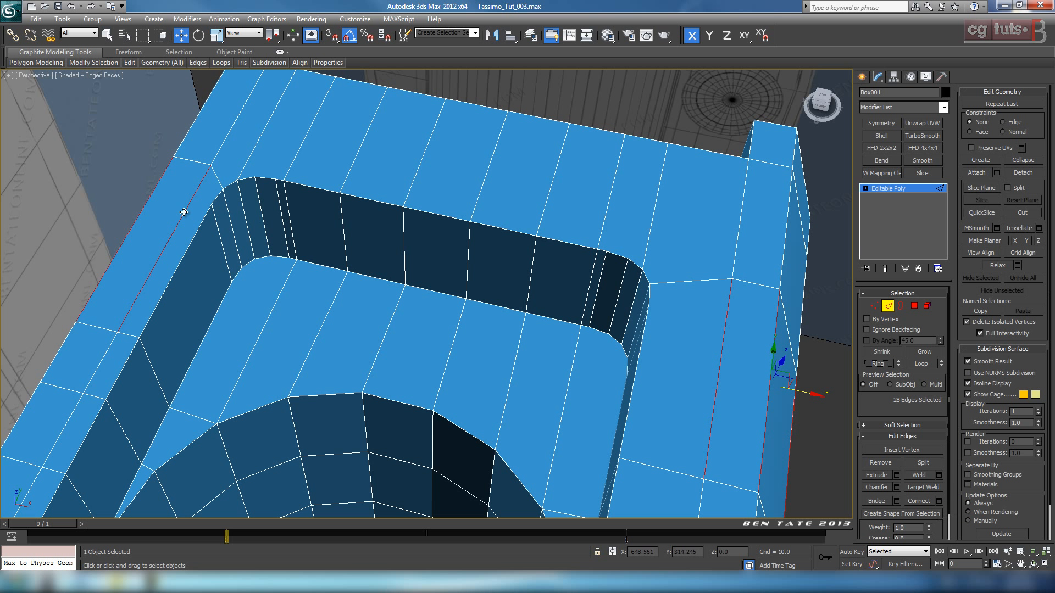
pyautogui.click(941, 500)
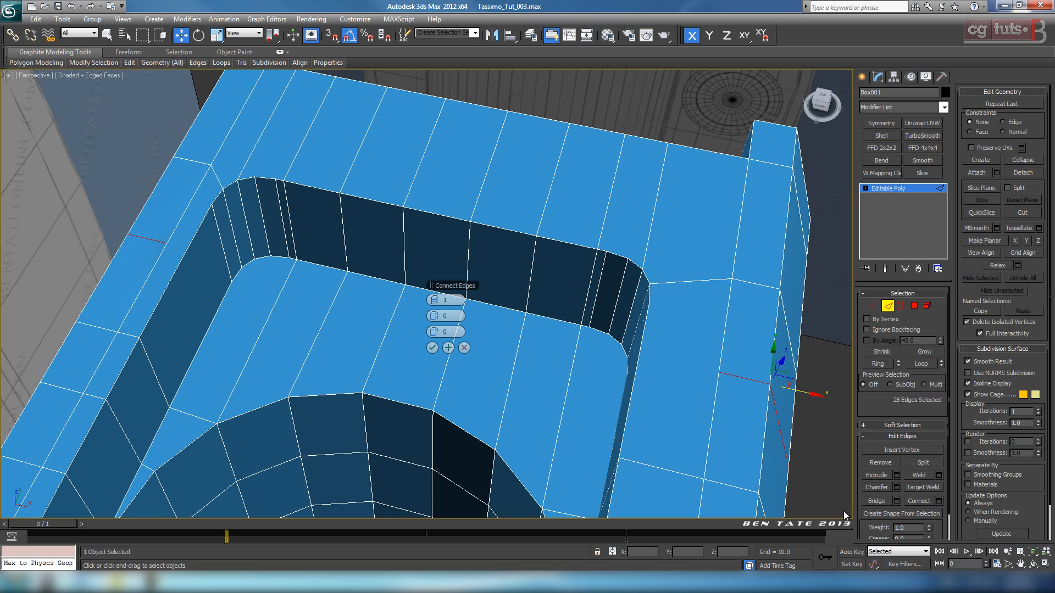
pyautogui.click(440, 354)
# - In the Top view, move the new side-arm edges along Y to about 12.1, just below the recess's rounded corners
pyautogui.hotkey('alt', 'w')
pyautogui.hotkey('alt', 'w')
pyautogui.scroll(5, 467, 316)
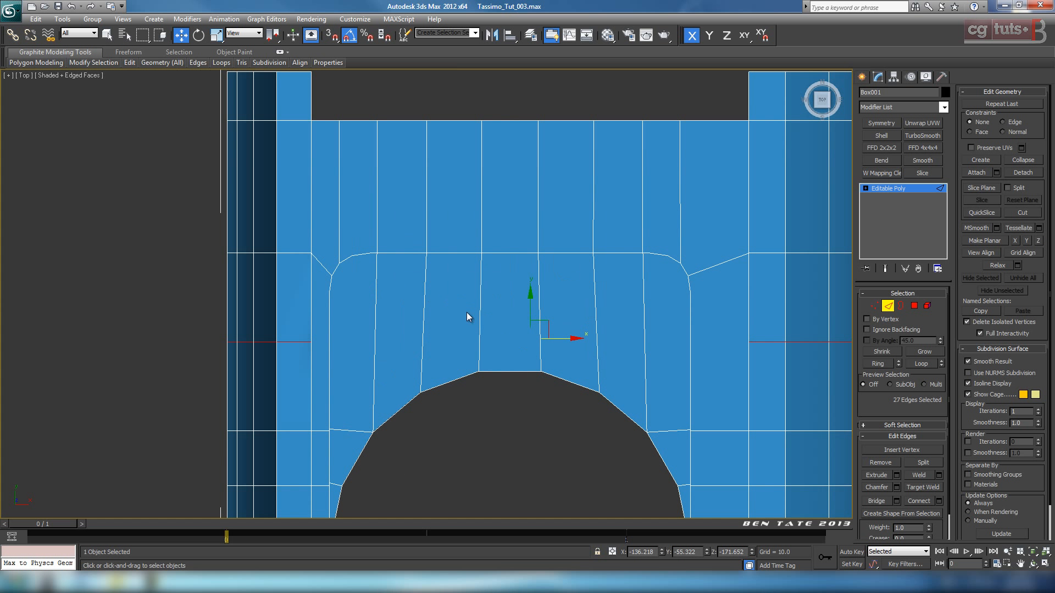
pyautogui.moveTo(533, 311); pyautogui.dragTo(546, 257)
pyautogui.moveTo(650, 317); pyautogui.dragTo(631, 335, button='middle')
# - Connect the new side-arm vertices to the nearest rim vertices of the recess's rounded corners on both sides
pyautogui.hotkey('alt', 'w')
pyautogui.moveTo(789, 435); pyautogui.dragTo(781, 432, button='middle')
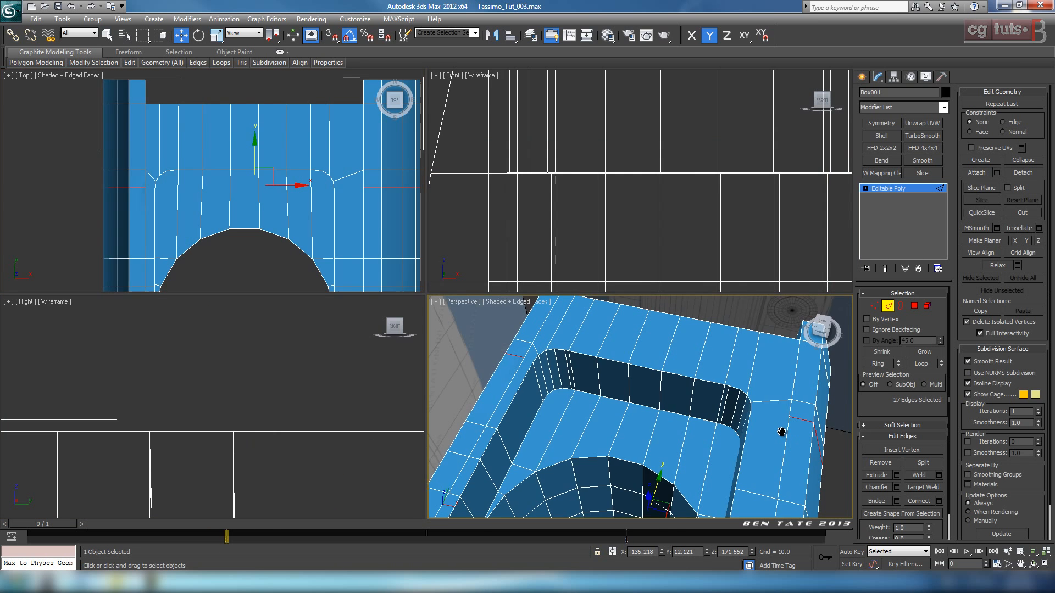
pyautogui.hotkey('alt', 'w')
pyautogui.click(874, 306)
pyautogui.keyDown('alt'); pyautogui.moveTo(737, 352); pyautogui.dragTo(612, 412, button='middle'); pyautogui.keyUp('alt')
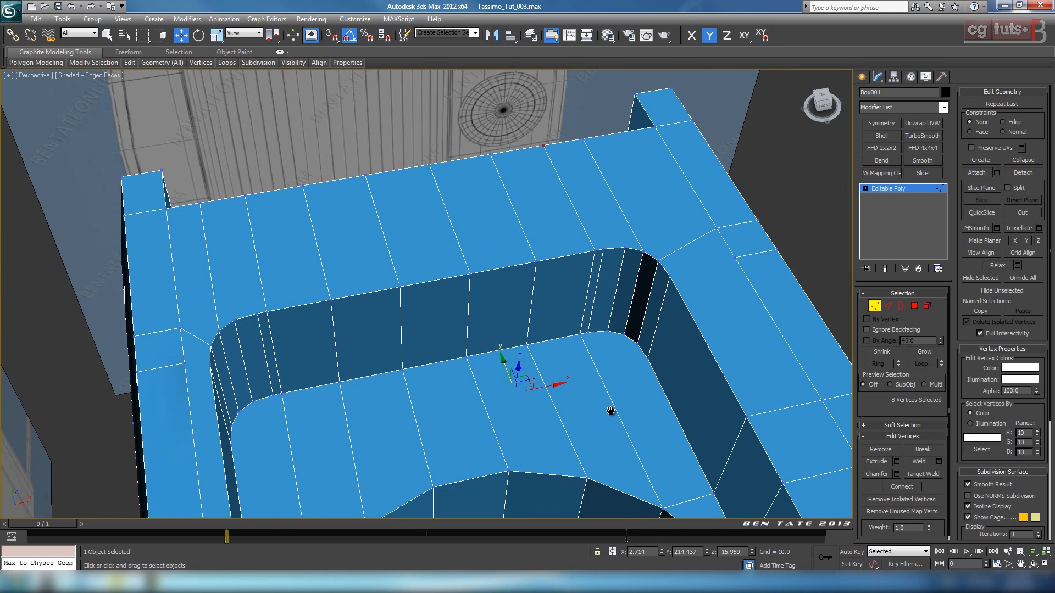
pyautogui.click(110, 35)
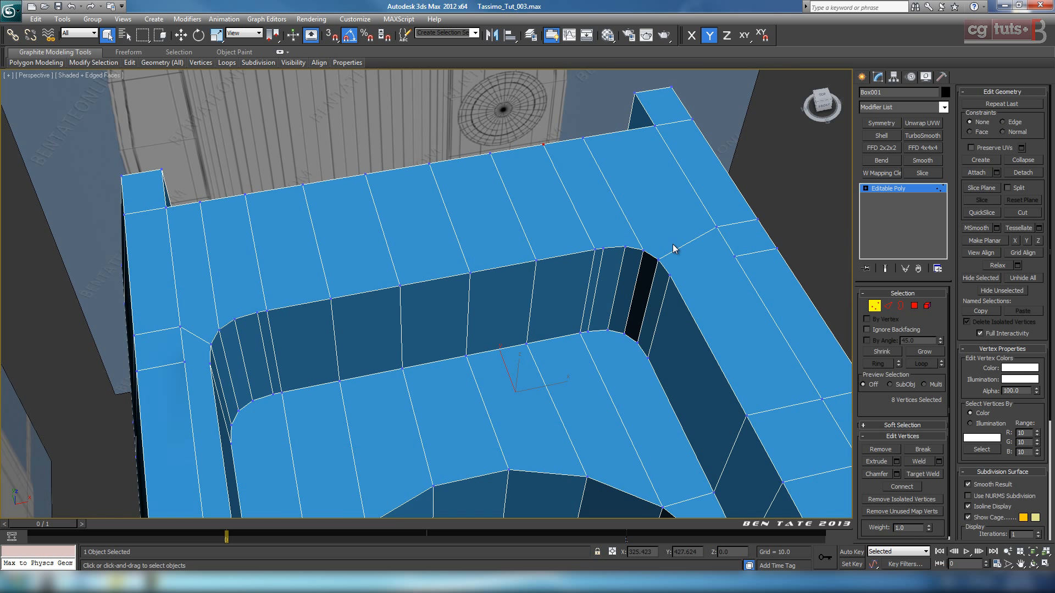
pyautogui.click(737, 257)
pyautogui.keyDown('ctrl'); pyautogui.click(670, 274); pyautogui.keyUp('ctrl')
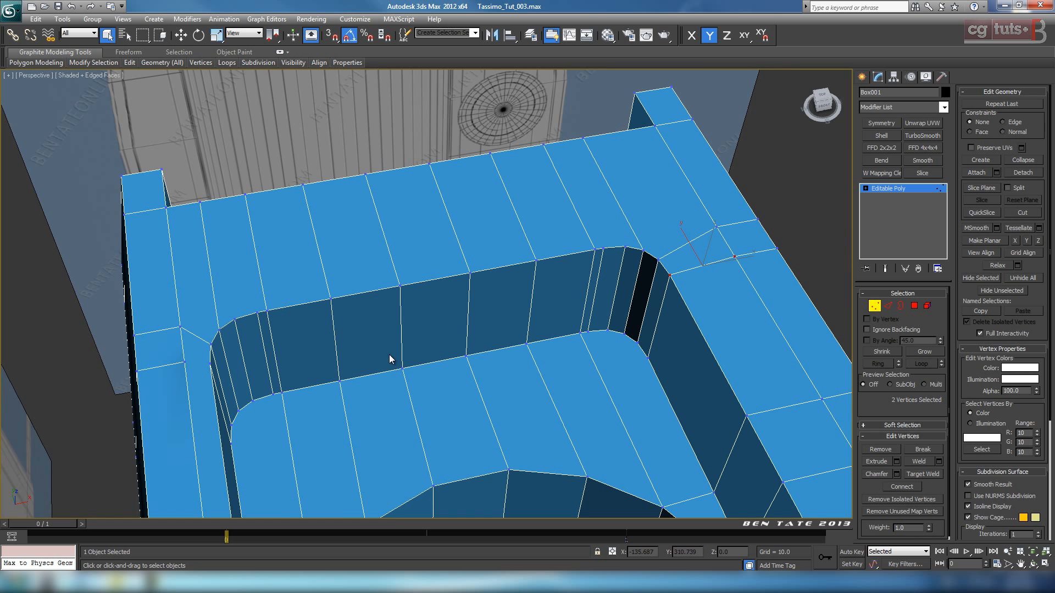
pyautogui.click(204, 364)
pyautogui.keyDown('ctrl'); pyautogui.click(208, 364); pyautogui.keyUp('ctrl')
pyautogui.hotkey('ctrl', 'shift', 'e')
pyautogui.moveTo(340, 369); pyautogui.dragTo(422, 400, button='middle')
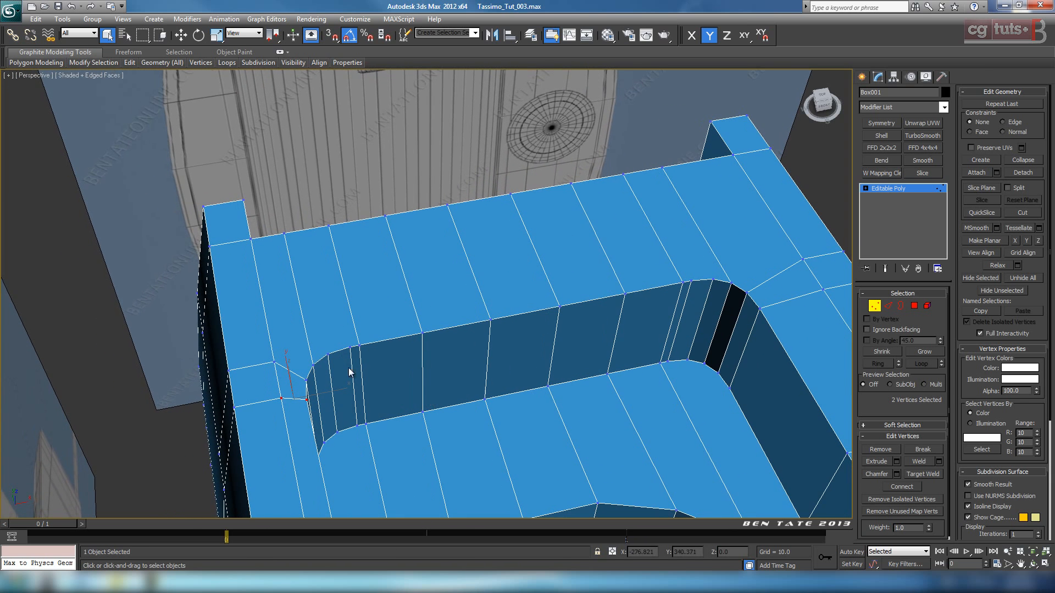
# - Remove the redundant vertical edge beside each rounded corner on the recess's back wall
pyautogui.click(890, 305)
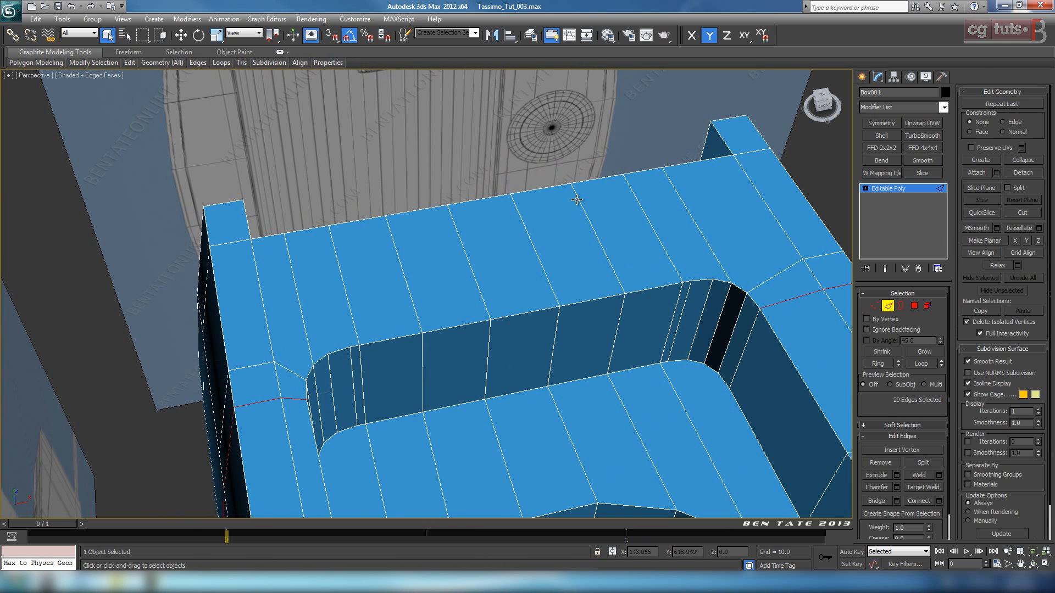
pyautogui.moveTo(555, 265); pyautogui.dragTo(463, 264, button='middle')
pyautogui.click(235, 231)
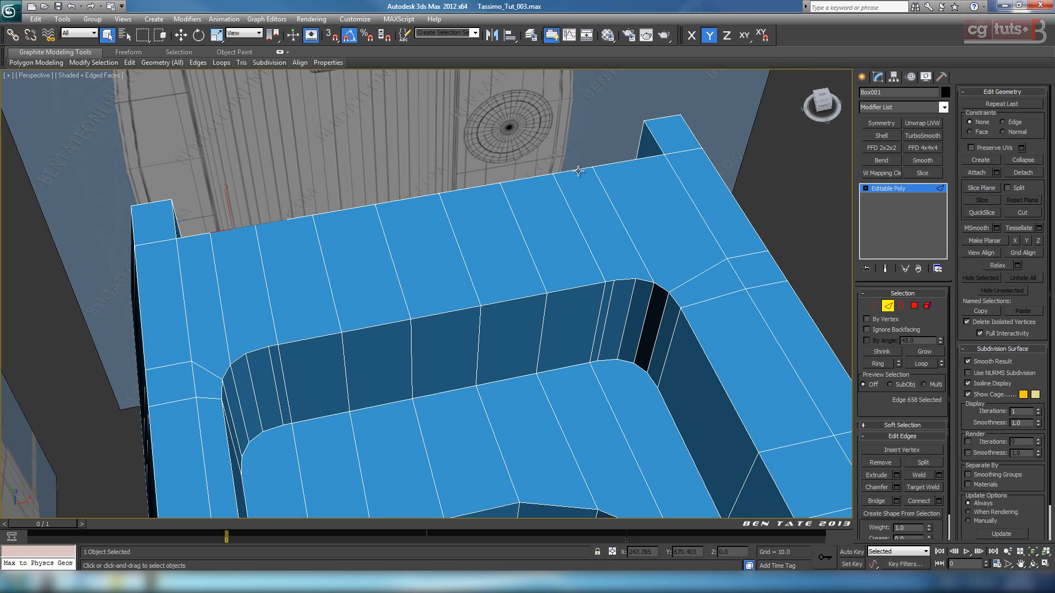
pyautogui.scroll(3, 590, 291)
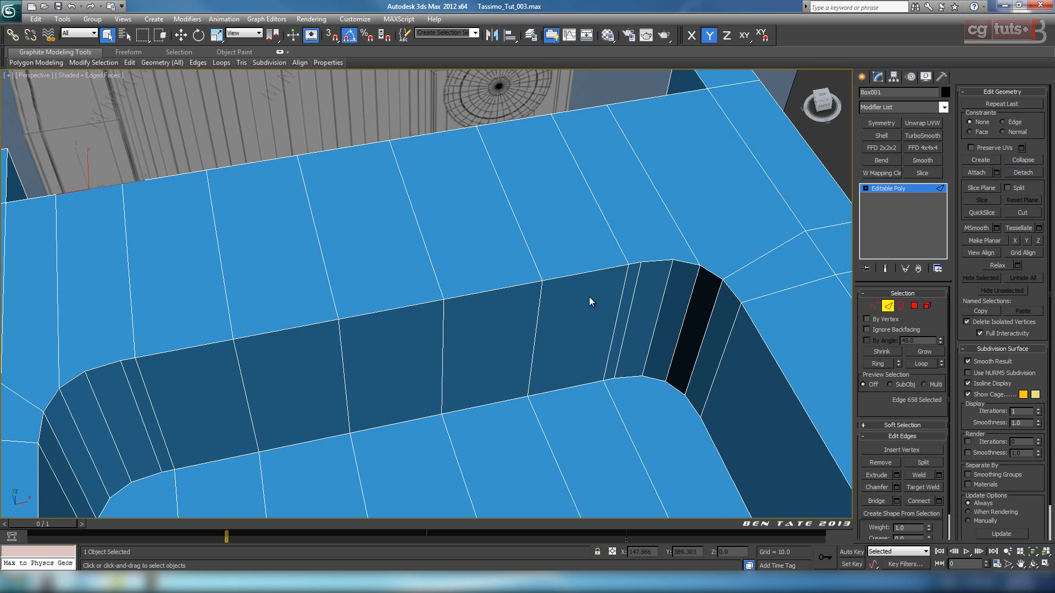
pyautogui.click(631, 305)
pyautogui.keyDown('ctrl'); pyautogui.click(139, 413); pyautogui.keyUp('ctrl')
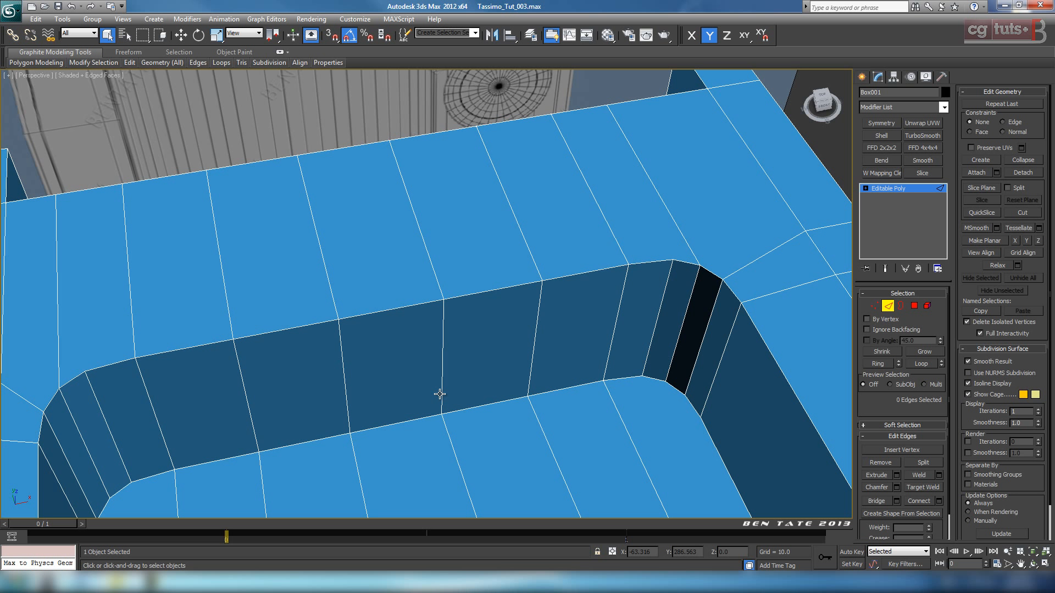
# - Connect the rings of back-edge segments behind both rounded corners with 1 segment, pinch 0 and slide 0
pyautogui.scroll(-3, 440, 393)
pyautogui.scroll(3, 179, 351)
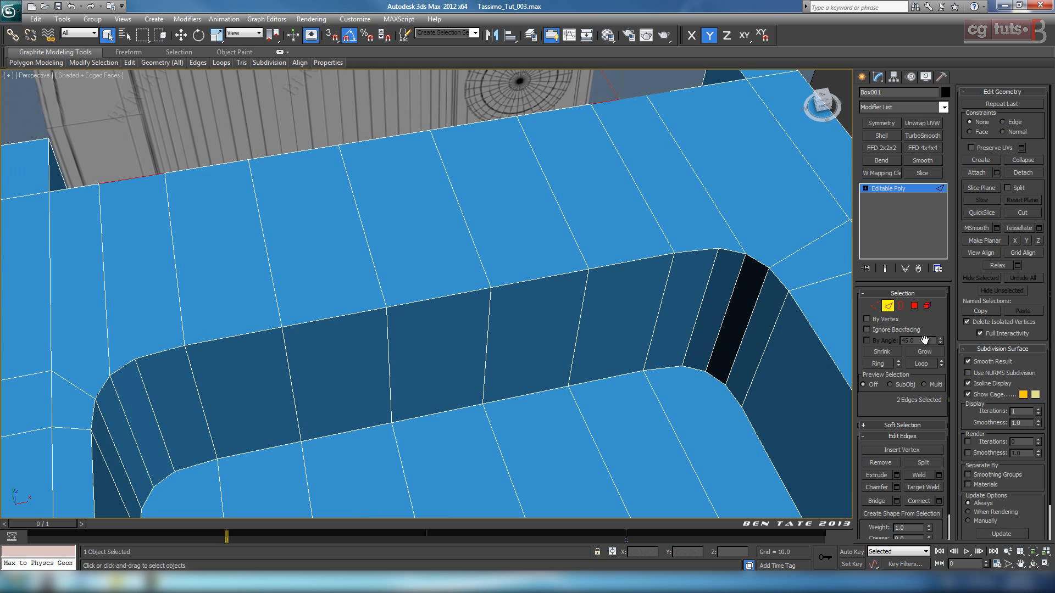
pyautogui.moveTo(876, 376); pyautogui.dragTo(849, 423, button='middle')
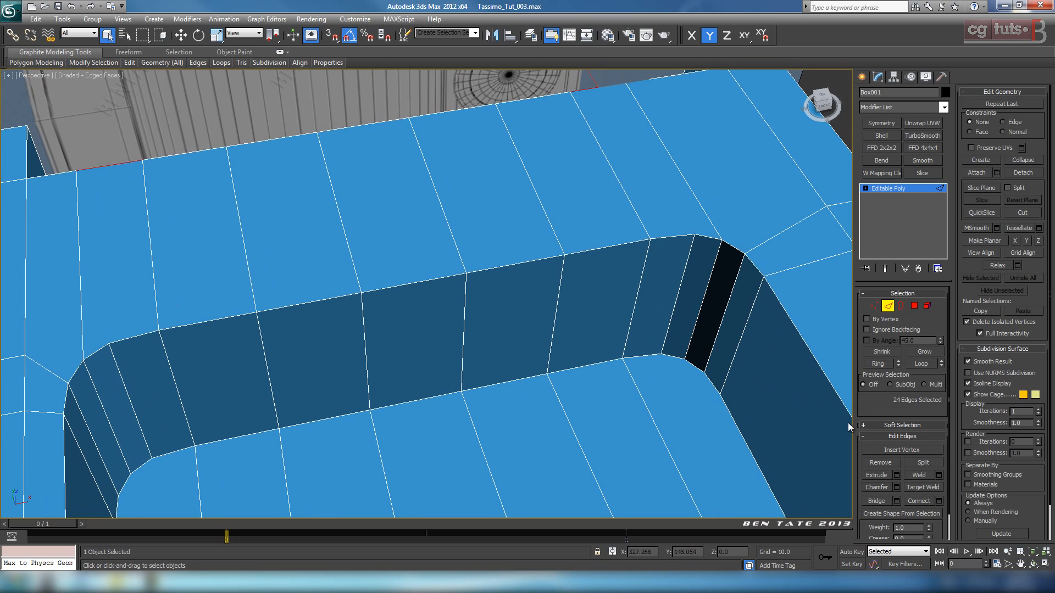
pyautogui.click(939, 501)
pyautogui.hotkey('alt', 'w')
pyautogui.rightClick(287, 227)
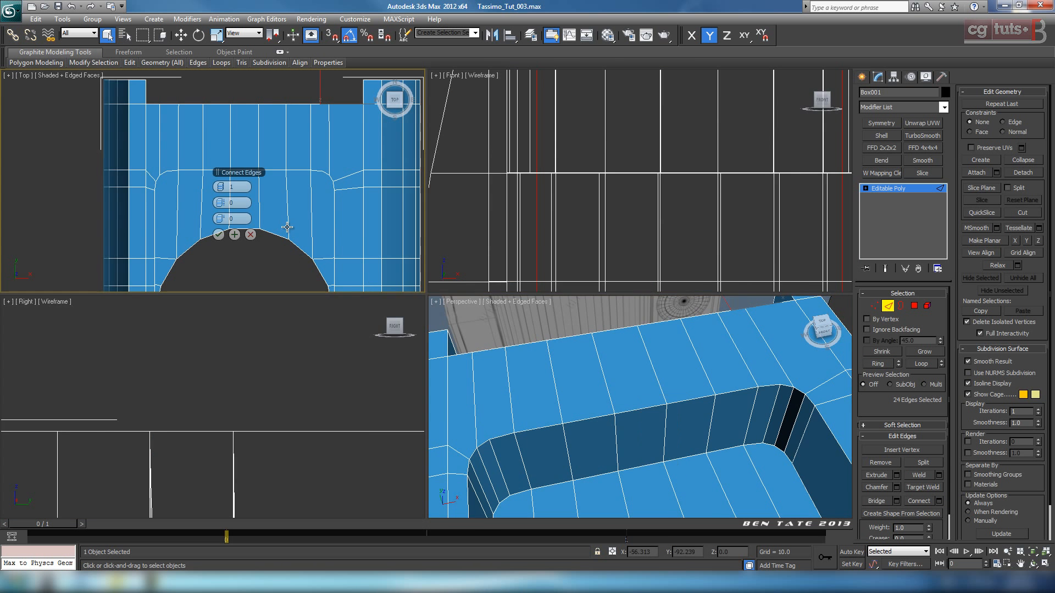
pyautogui.hotkey('alt', 'w')
pyautogui.scroll(-2, 556, 396)
pyautogui.hotkey('alt', 'w')
pyautogui.rightClick(610, 378)
pyautogui.hotkey('alt', 'w')
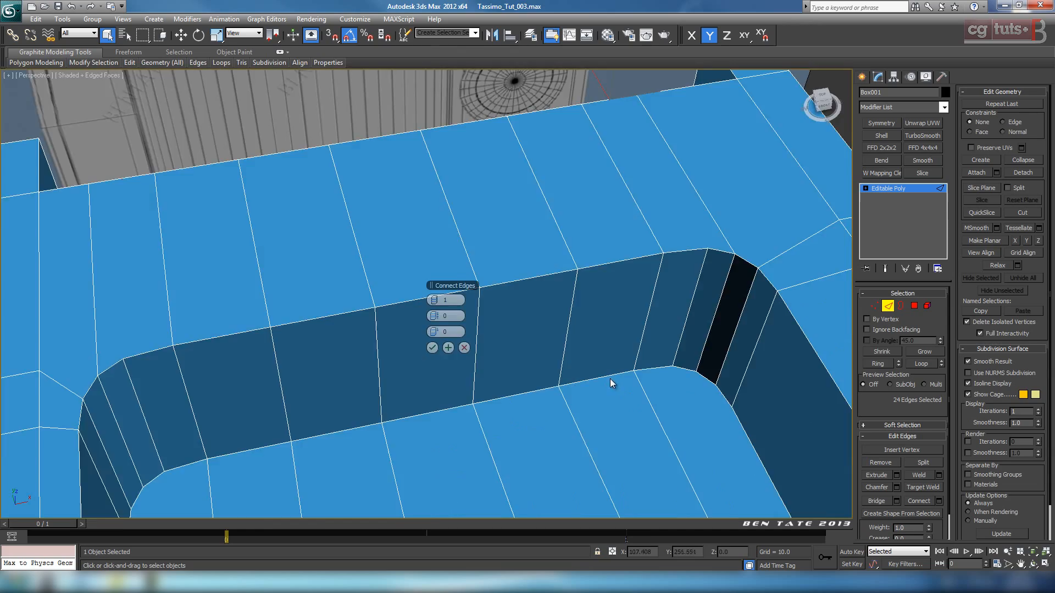
pyautogui.keyDown('alt'); pyautogui.moveTo(610, 379); pyautogui.dragTo(516, 360, button='middle'); pyautogui.keyUp('alt')
pyautogui.click(433, 347)
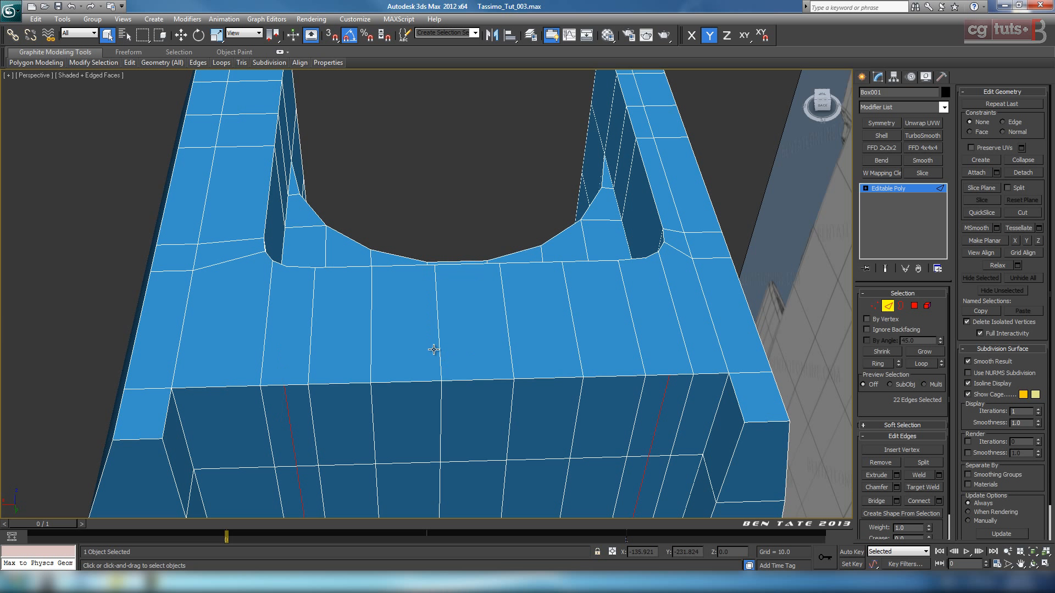
# - Connect each new back-edge vertex to the middle rim vertex of the rounded corner in front of it
pyautogui.click(874, 306)
pyautogui.click(648, 256)
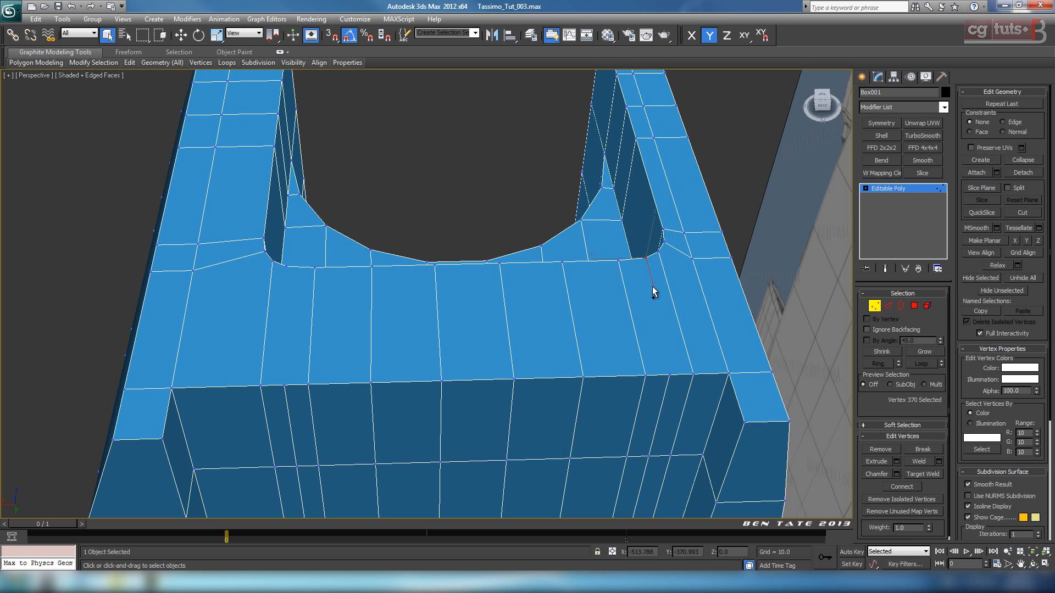
pyautogui.keyDown('ctrl'); pyautogui.click(671, 374); pyautogui.keyUp('ctrl')
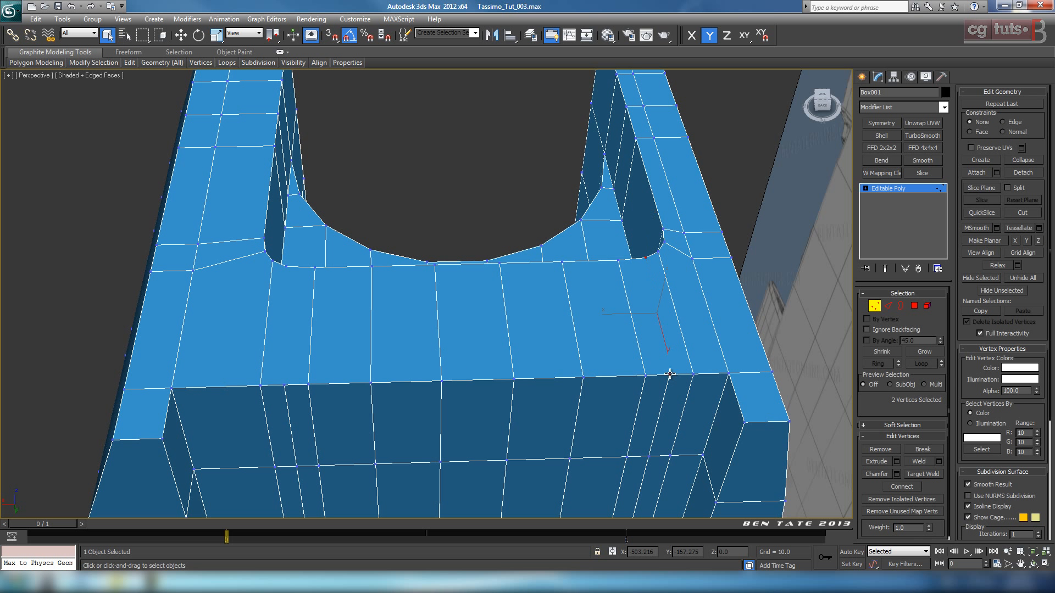
pyautogui.click(286, 267)
pyautogui.keyDown('ctrl'); pyautogui.click(286, 385); pyautogui.keyUp('ctrl')
pyautogui.keyDown('alt'); pyautogui.moveTo(424, 342); pyautogui.dragTo(423, 337, button='middle'); pyautogui.keyUp('alt')
# - In the Top view, straighten the new corner lines by moving their back-edge vertices along X, about 7.4 units right and -8.7 units left
pyautogui.hotkey('alt', 'w')
pyautogui.hotkey('alt', 'w')
pyautogui.moveTo(403, 279); pyautogui.dragTo(373, 272, button='middle')
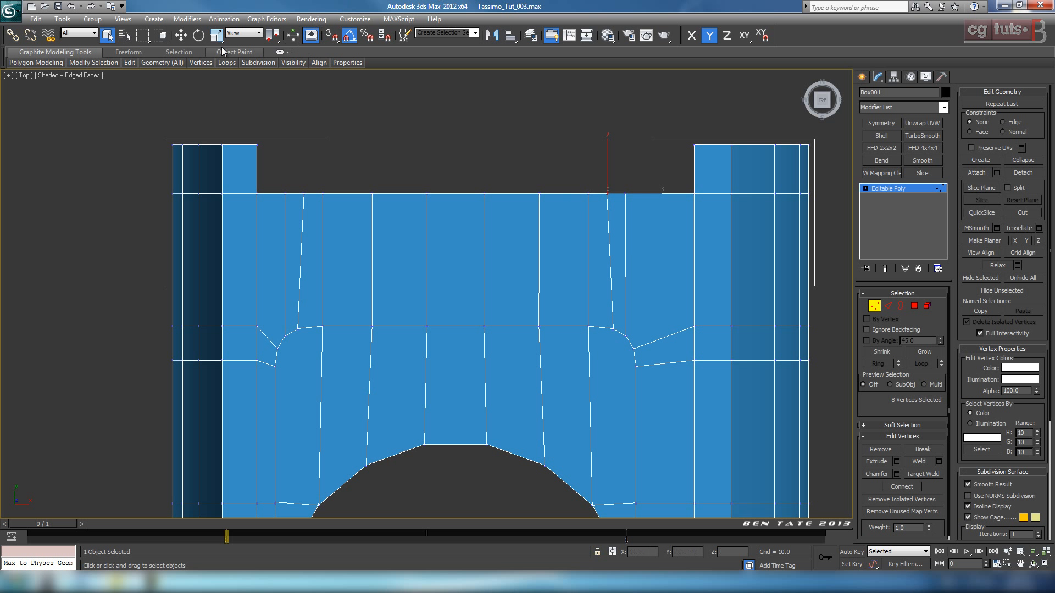
pyautogui.moveTo(650, 195); pyautogui.dragTo(640, 194)
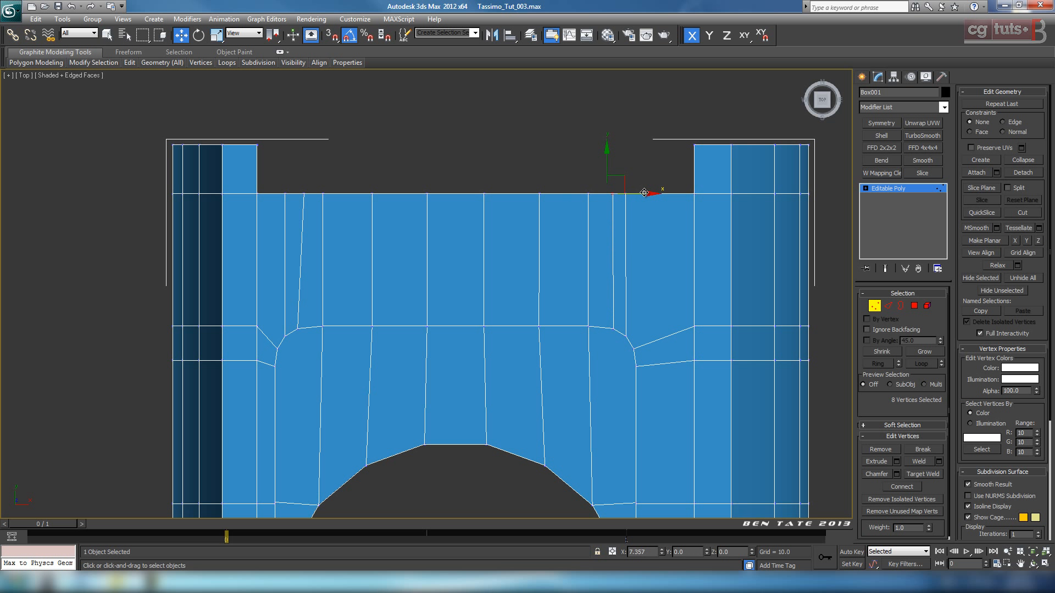
pyautogui.moveTo(329, 197); pyautogui.dragTo(335, 194)
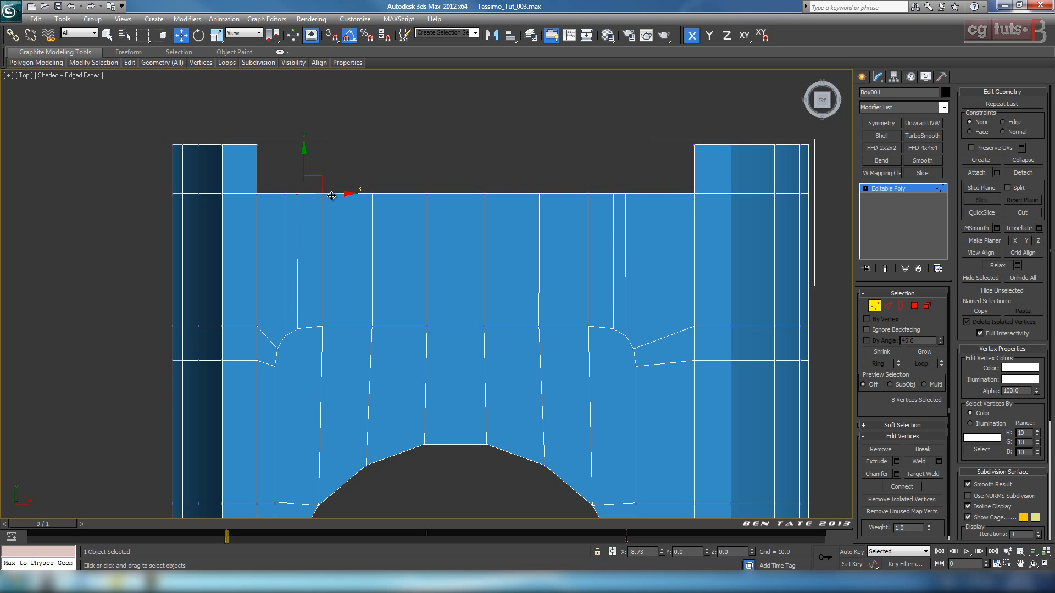
pyautogui.moveTo(332, 196); pyautogui.dragTo(337, 205)
pyautogui.scroll(-3, 434, 289)
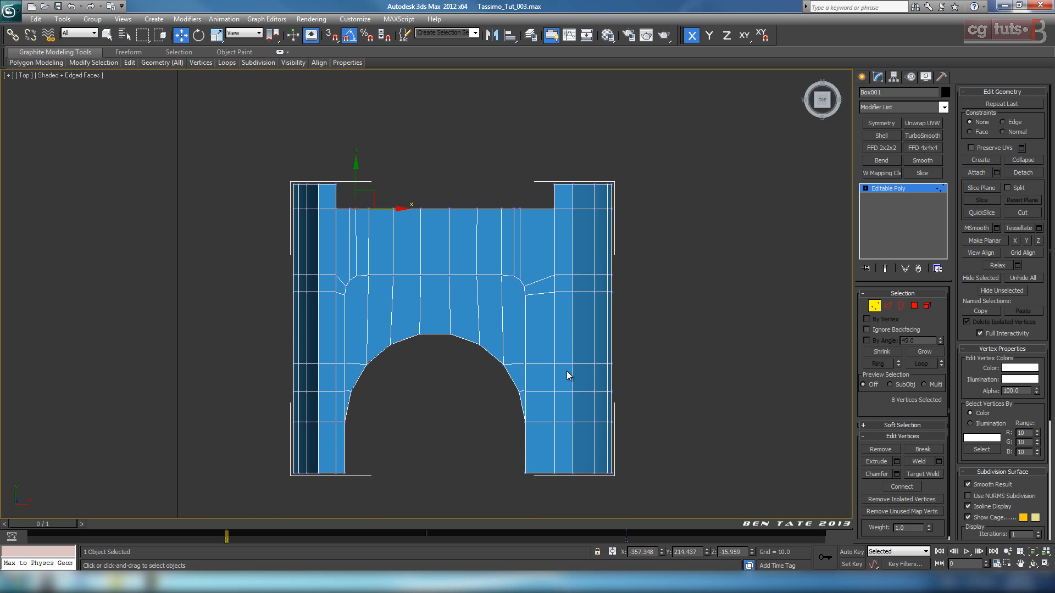
# - Leave vertex editing, unhide all objects and select the beige cylinder in the box part's front opening
pyautogui.hotkey('alt', 'w')
pyautogui.rightClick(772, 422)
pyautogui.hotkey('alt', 'w')
pyautogui.keyDown('alt'); pyautogui.moveTo(650, 389); pyautogui.dragTo(595, 252, button='middle'); pyautogui.keyUp('alt')
pyautogui.keyDown('alt'); pyautogui.moveTo(387, 353); pyautogui.dragTo(576, 374, button='middle'); pyautogui.keyUp('alt')
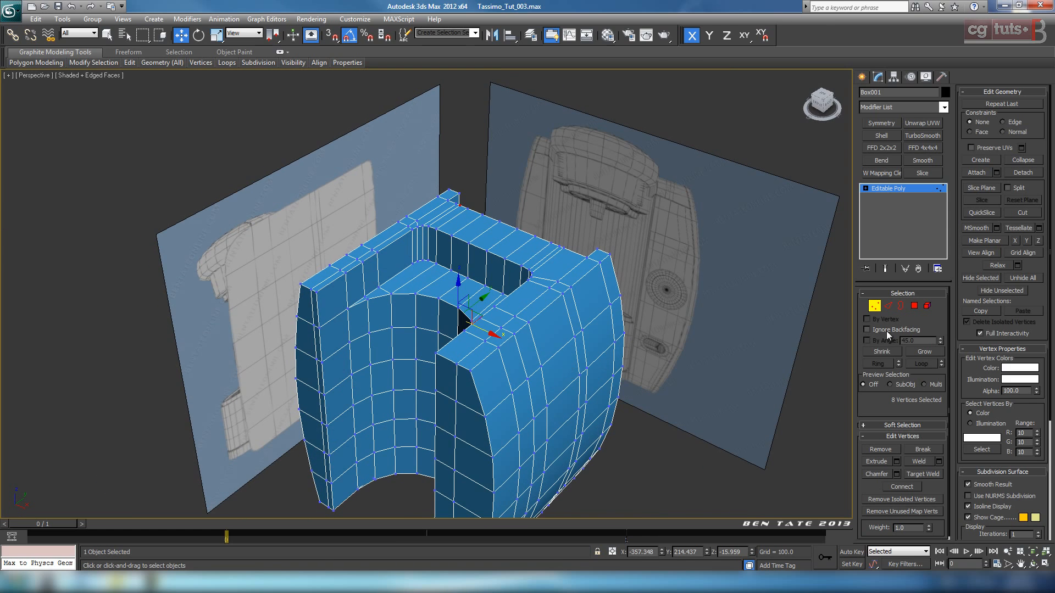
pyautogui.click(872, 307)
pyautogui.moveTo(492, 247); pyautogui.dragTo(488, 272, button='middle')
pyautogui.moveTo(563, 386); pyautogui.dragTo(559, 390, button='middle')
pyautogui.rightClick(558, 366)
pyautogui.click(602, 319)
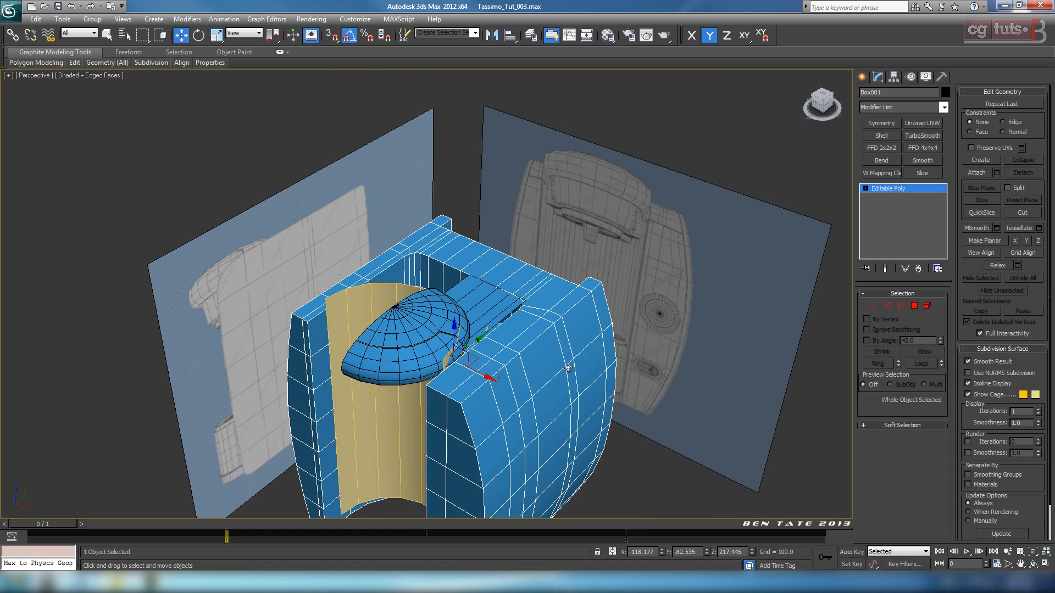
pyautogui.moveTo(416, 311); pyautogui.dragTo(415, 320, button='middle')
pyautogui.click(376, 306)
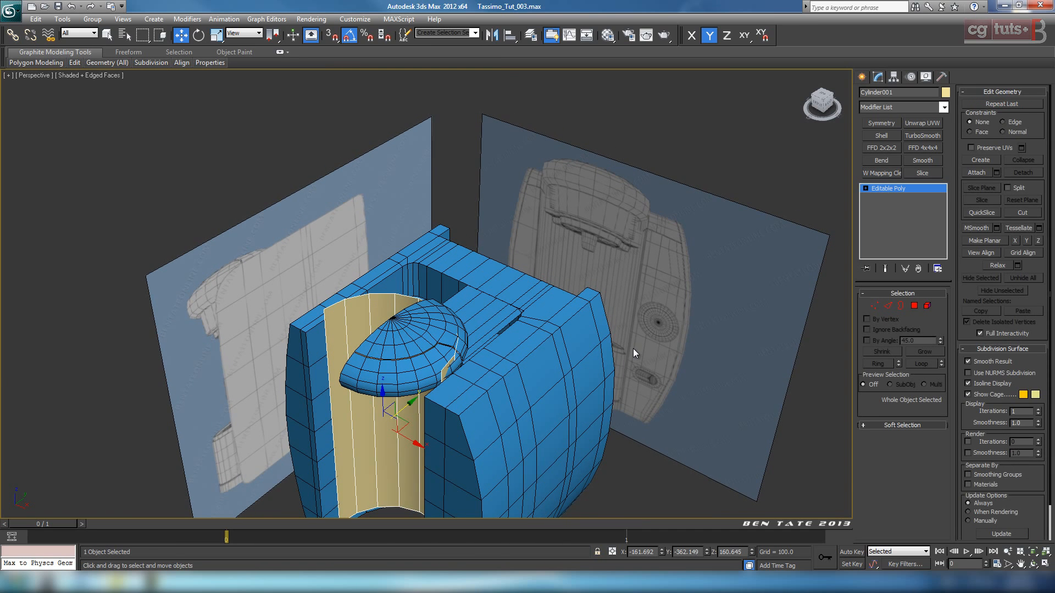
# - Delete the beige cylinder and select the upper dome part with the flat plate behind it
pyautogui.press('Delete')
pyautogui.scroll(3, 507, 342)
pyautogui.moveTo(520, 374)
pyautogui.mouseDown(button='middle')
pyautogui.moveTo(511, 365)
pyautogui.moveTo(539, 372)
pyautogui.moveTo(475, 369)
pyautogui.moveTo(473, 395)
pyautogui.moveTo(495, 370)
pyautogui.moveTo(506, 387)
pyautogui.mouseUp(button='middle')
pyautogui.click(514, 327)
pyautogui.scroll(4, 515, 330)
pyautogui.scroll(-3, 541, 376)
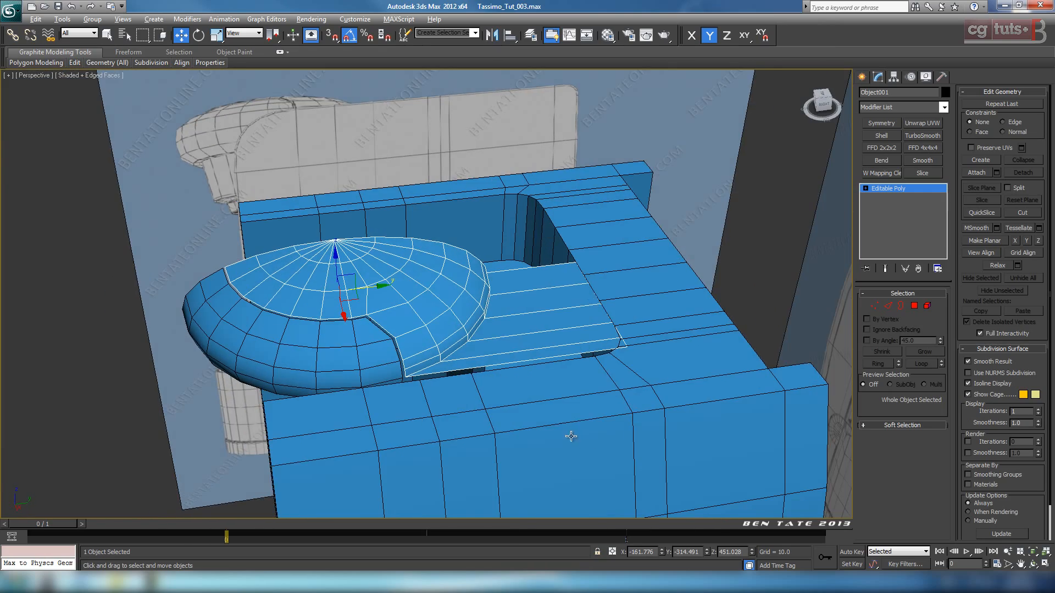
# - Add the lower dome part to the selection and raise both parts about 7 units along Z
pyautogui.keyDown('alt'); pyautogui.moveTo(571, 436); pyautogui.dragTo(556, 413, button='middle'); pyautogui.keyUp('alt')
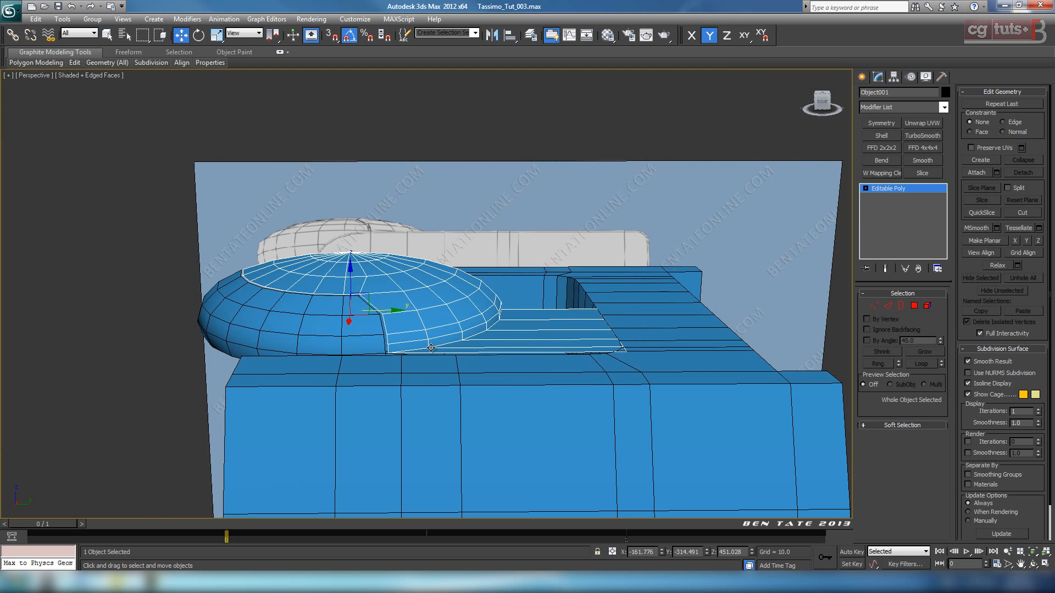
pyautogui.keyDown('ctrl'); pyautogui.click(364, 330); pyautogui.keyUp('ctrl')
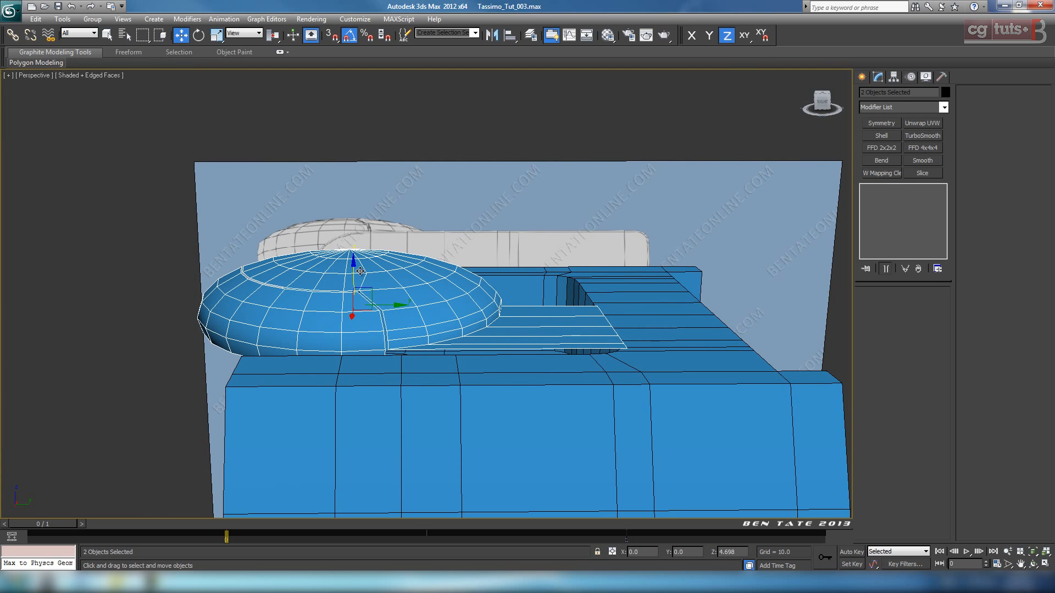
pyautogui.keyDown('alt'); pyautogui.moveTo(692, 426); pyautogui.dragTo(637, 434, button='middle'); pyautogui.keyUp('alt')
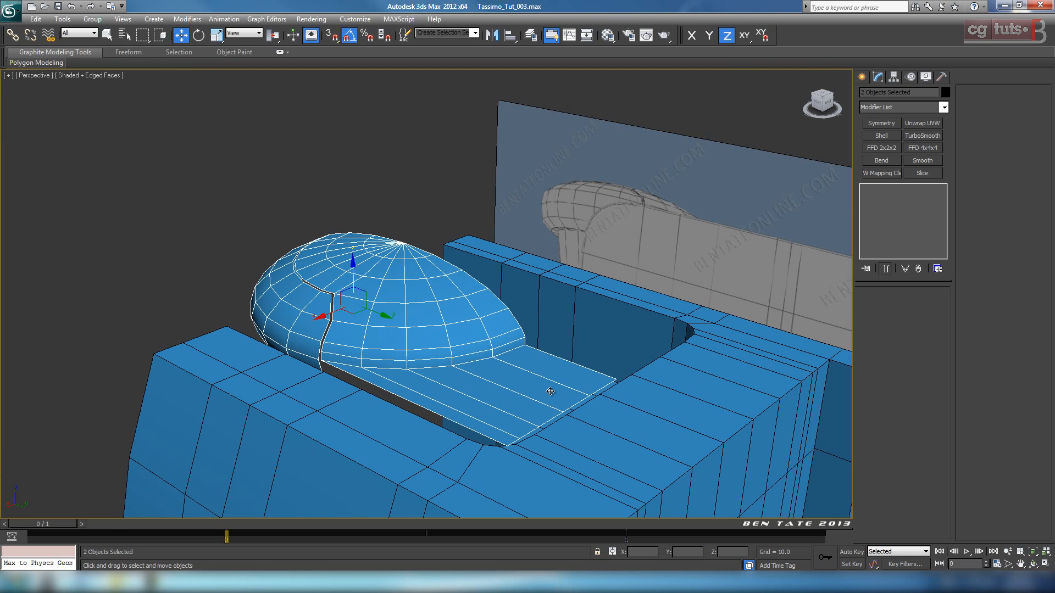
# - Select only the upper dome part with the flat plate and isolate it
pyautogui.click(528, 385)
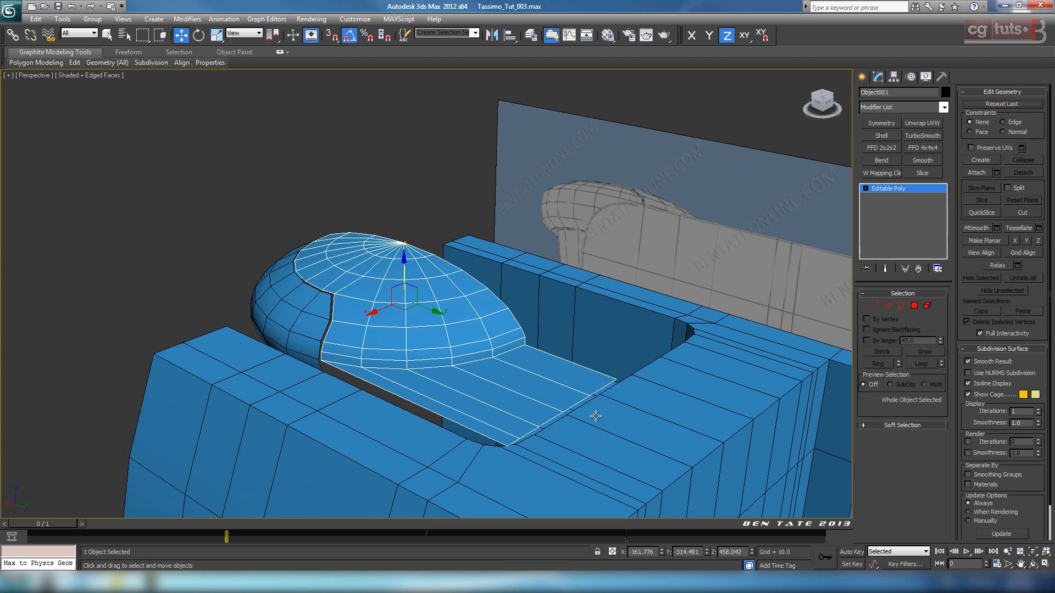
pyautogui.keyDown('alt'); pyautogui.moveTo(530, 412); pyautogui.dragTo(684, 434, button='middle'); pyautogui.keyUp('alt')
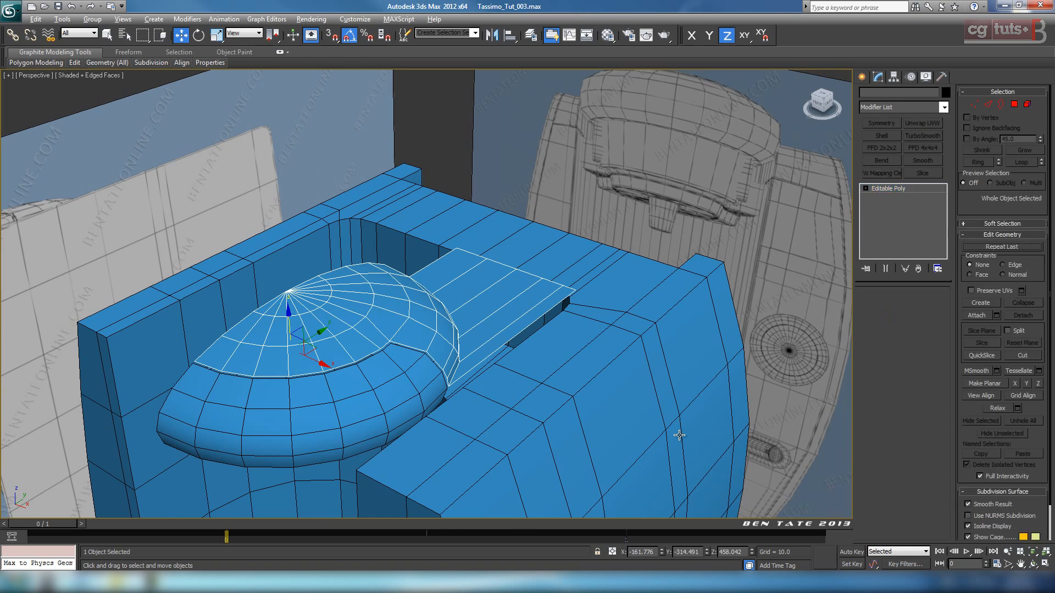
pyautogui.hotkey('alt', 'q')
# - Examine the isolated dome part's front rim, curved side edge and flat plate from several angles
pyautogui.keyDown('alt'); pyautogui.moveTo(596, 405); pyautogui.dragTo(556, 443, button='middle'); pyautogui.keyUp('alt')
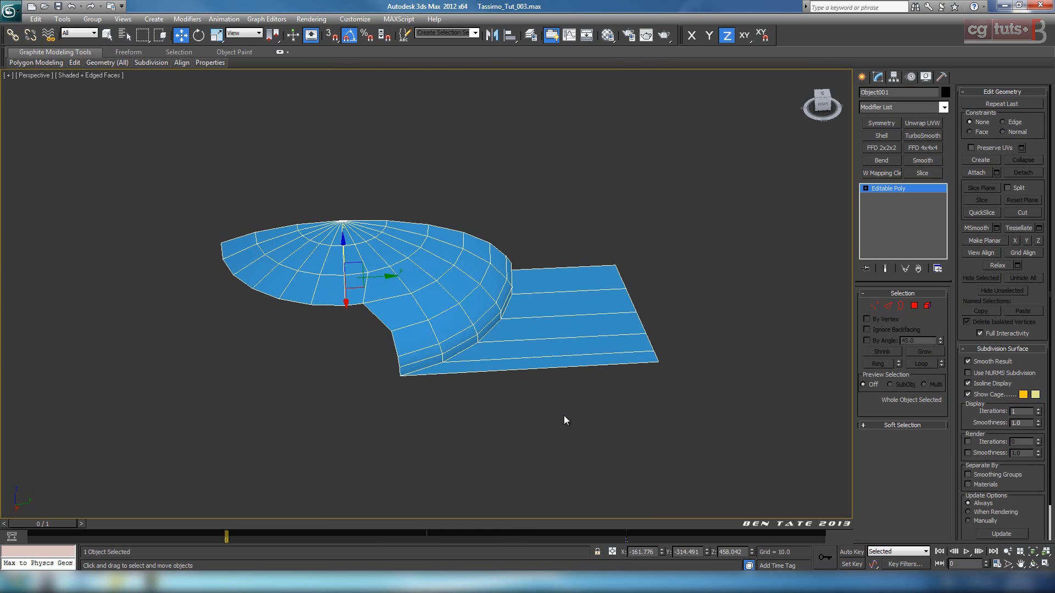
pyautogui.scroll(5, 565, 420)
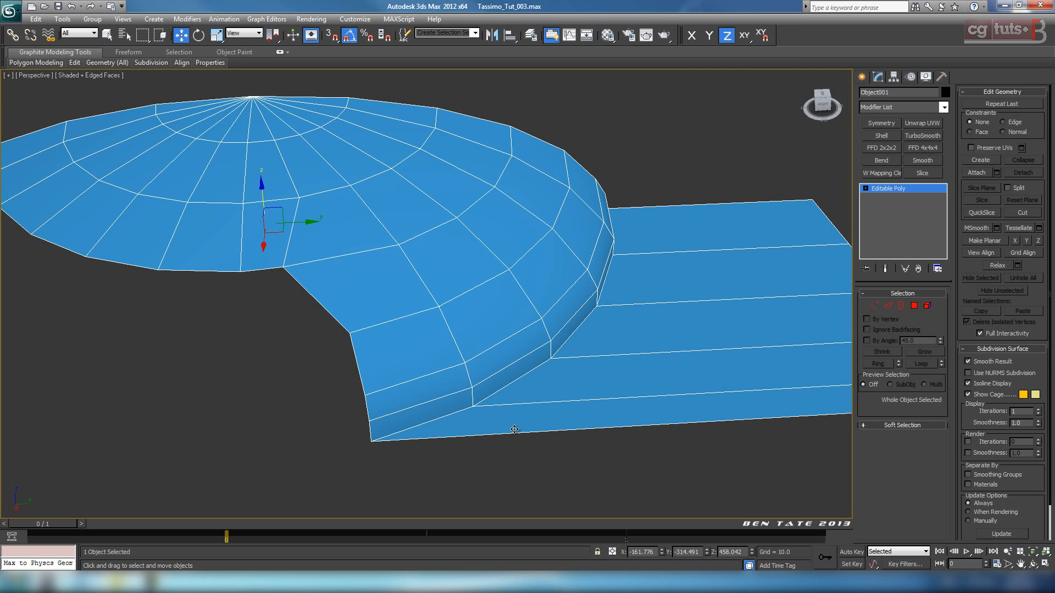
pyautogui.scroll(-4, 511, 428)
pyautogui.keyDown('alt'); pyautogui.moveTo(505, 428); pyautogui.dragTo(548, 410, button='middle'); pyautogui.keyUp('alt')
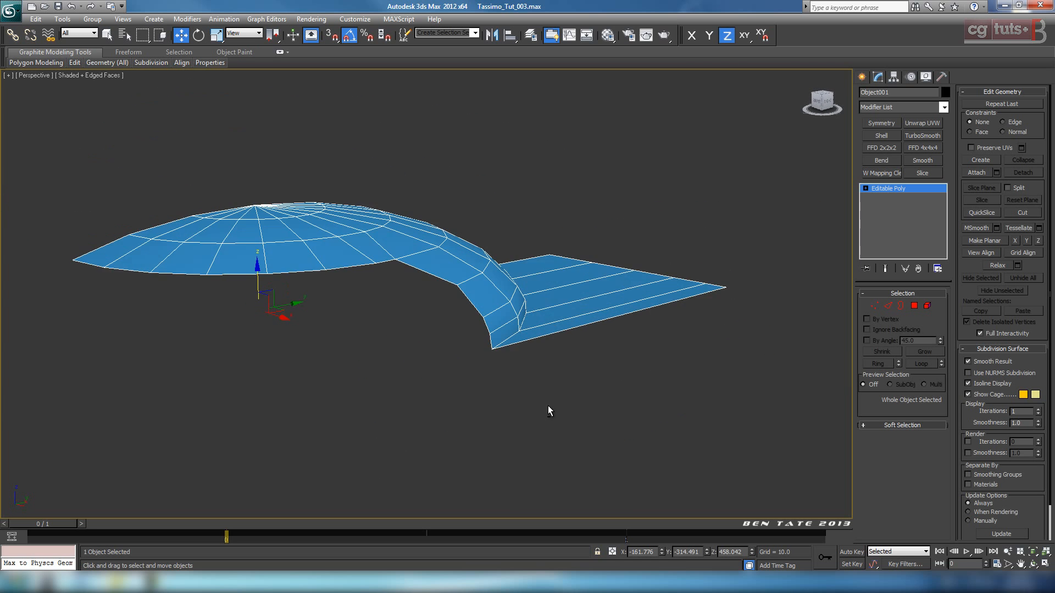
pyautogui.scroll(4, 560, 424)
pyautogui.moveTo(464, 356); pyautogui.dragTo(531, 334, button='middle')
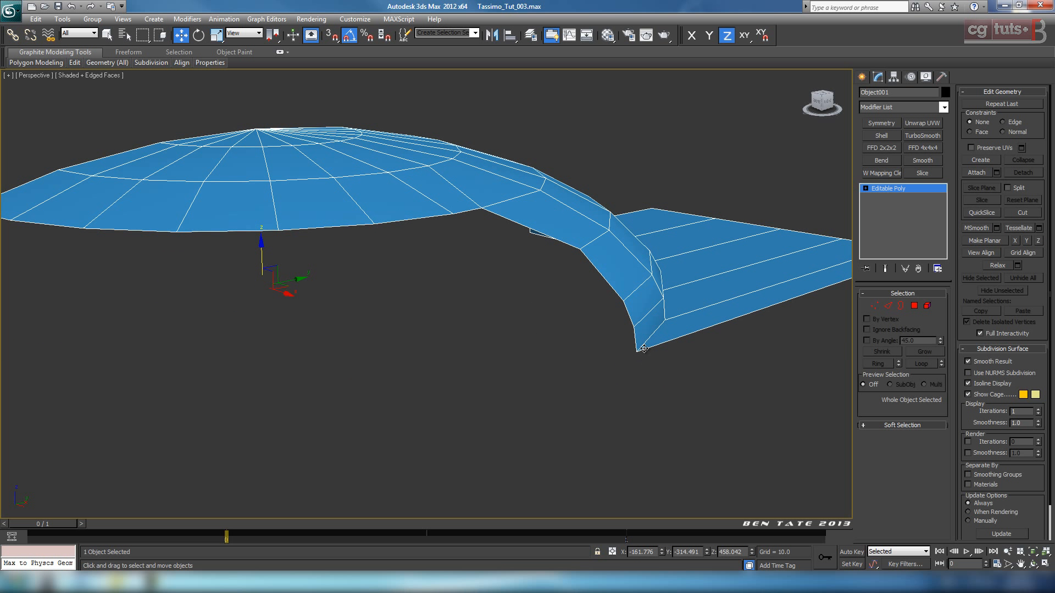
pyautogui.moveTo(634, 352); pyautogui.dragTo(618, 379, button='middle')
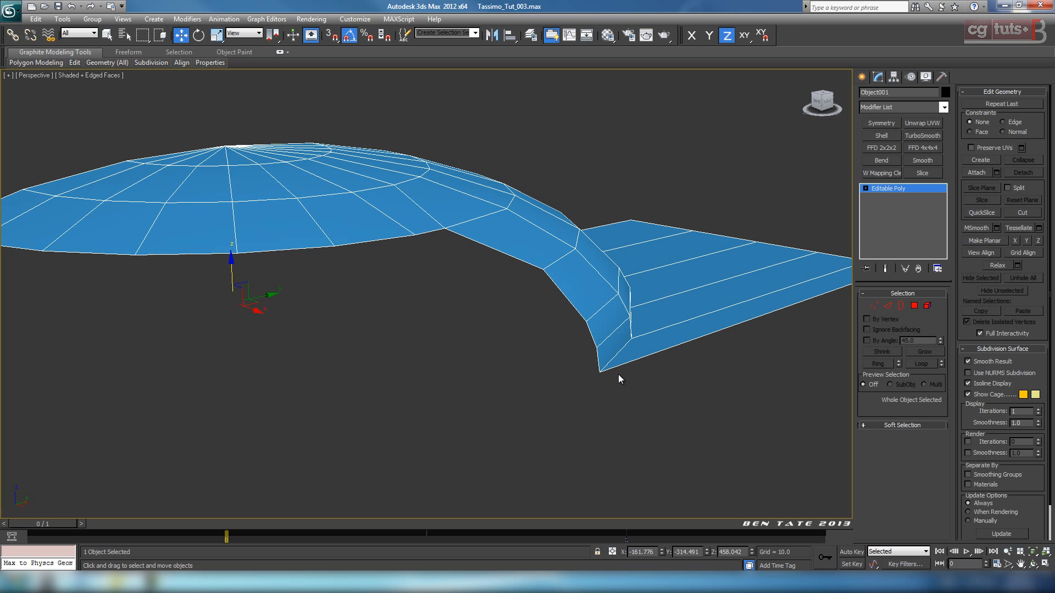
pyautogui.scroll(-4, 612, 387)
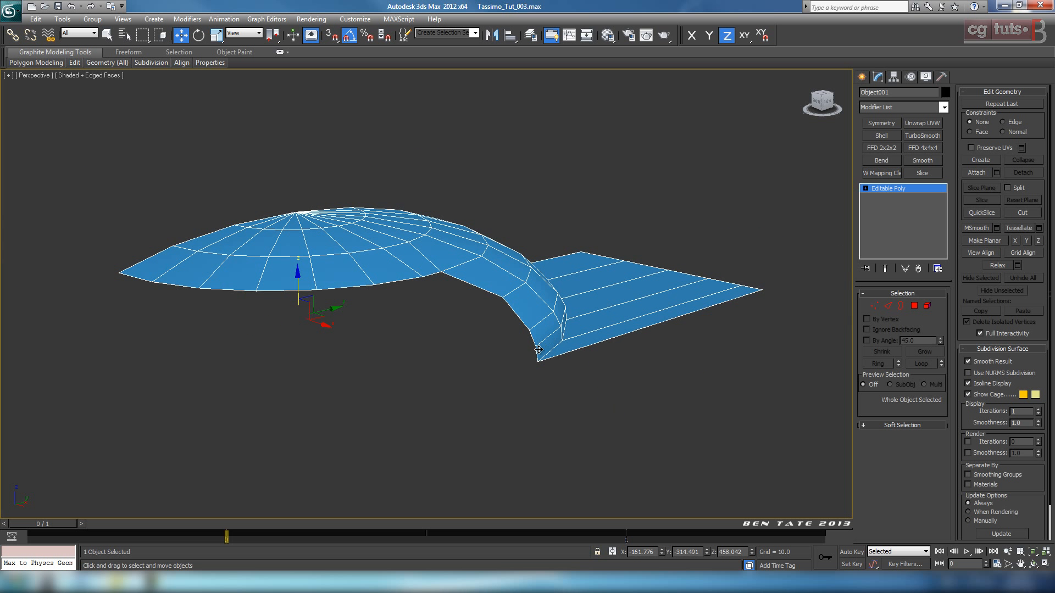
pyautogui.keyDown('alt'); pyautogui.moveTo(581, 430); pyautogui.dragTo(655, 388, button='middle'); pyautogui.keyUp('alt')
pyautogui.moveTo(598, 408); pyautogui.dragTo(632, 406, button='middle')
pyautogui.scroll(4, 632, 407)
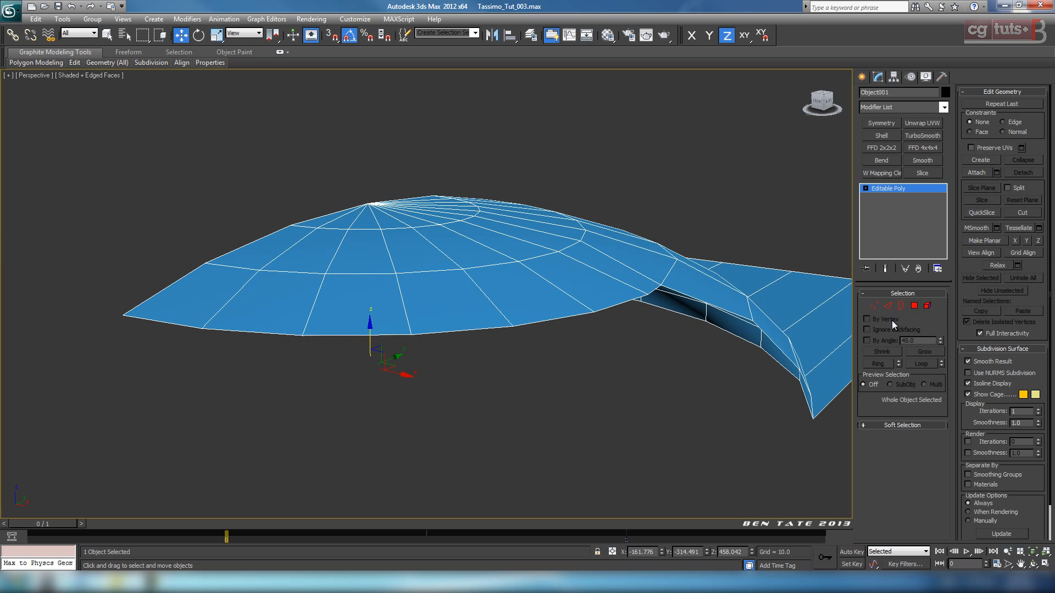
# - Extrude the seven open edges of the dome's front rim about 8.3 units down along Z, leaving out the loop's edges across the dome
pyautogui.click(888, 305)
pyautogui.click(180, 326)
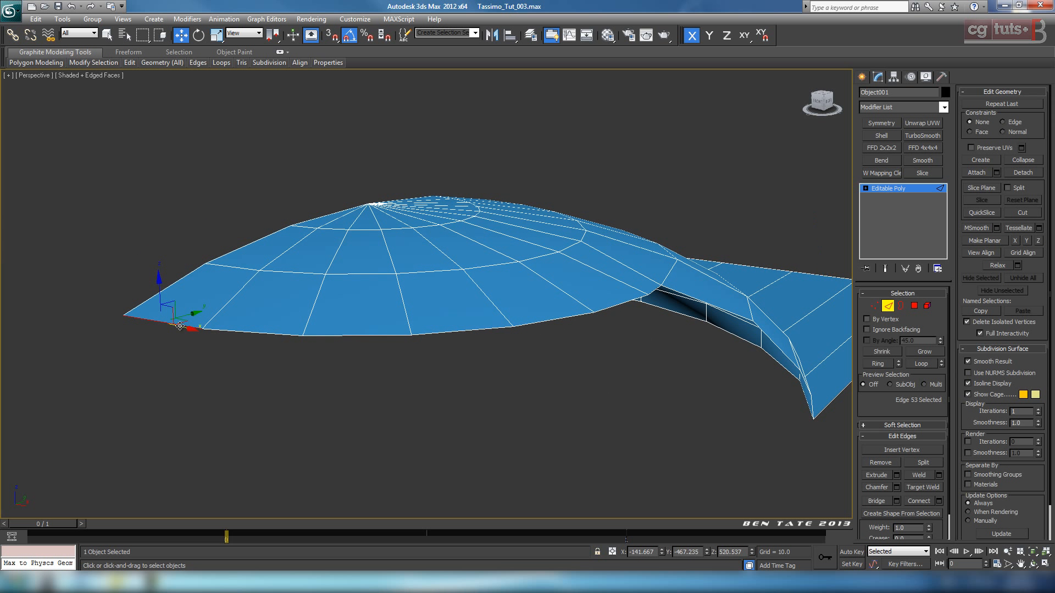
pyautogui.keyDown('alt'); pyautogui.moveTo(802, 395); pyautogui.dragTo(632, 391, button='middle'); pyautogui.keyUp('alt')
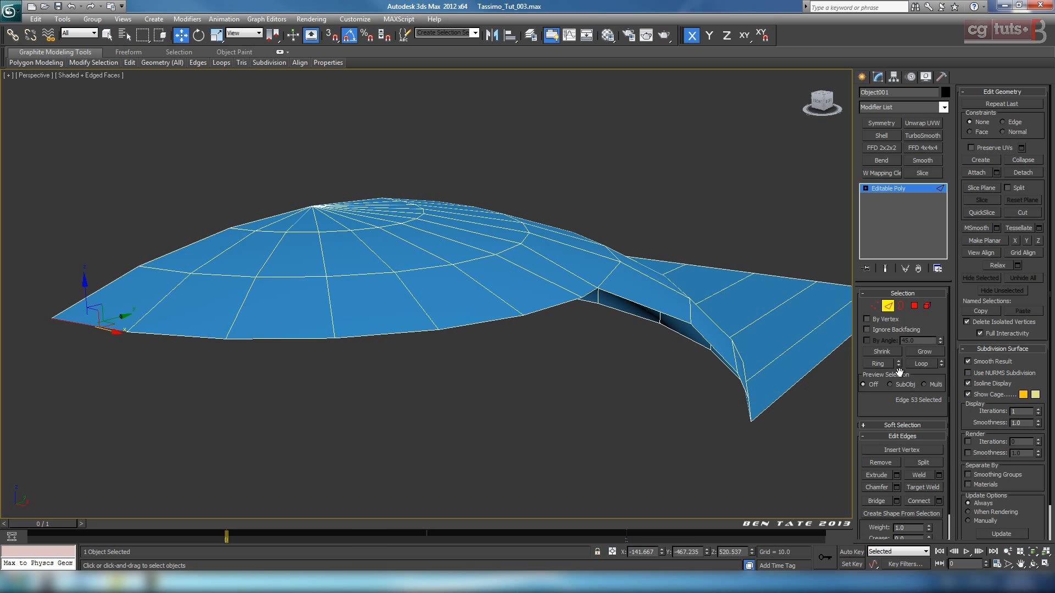
pyautogui.click(879, 364)
pyautogui.click(921, 364)
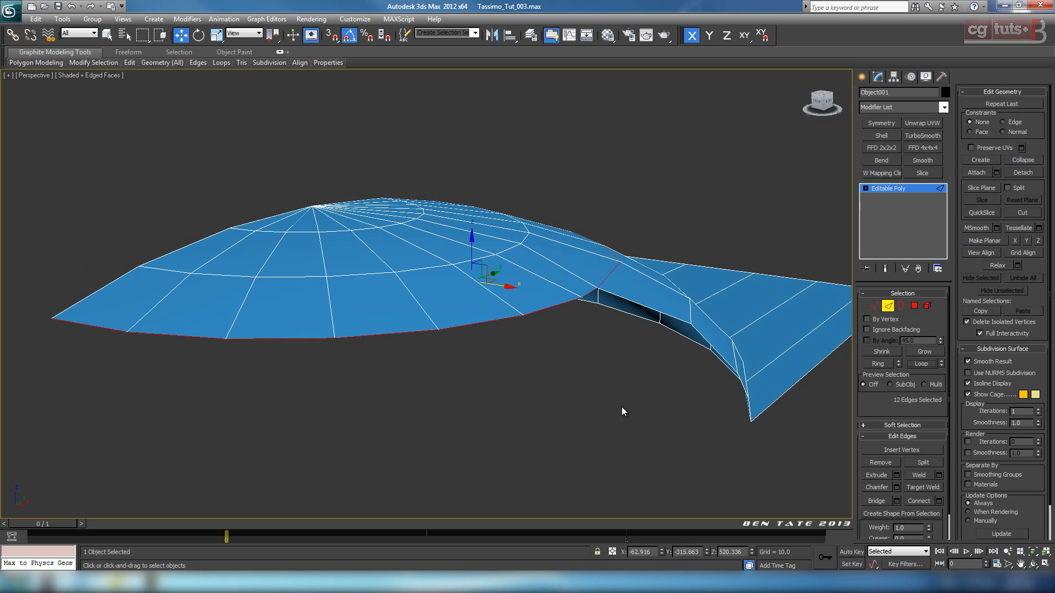
pyautogui.scroll(5, 622, 409)
pyautogui.moveTo(715, 314); pyautogui.dragTo(553, 295, button='middle')
pyautogui.keyDown('alt'); pyautogui.moveTo(748, 249); pyautogui.dragTo(706, 291); pyautogui.keyUp('alt')
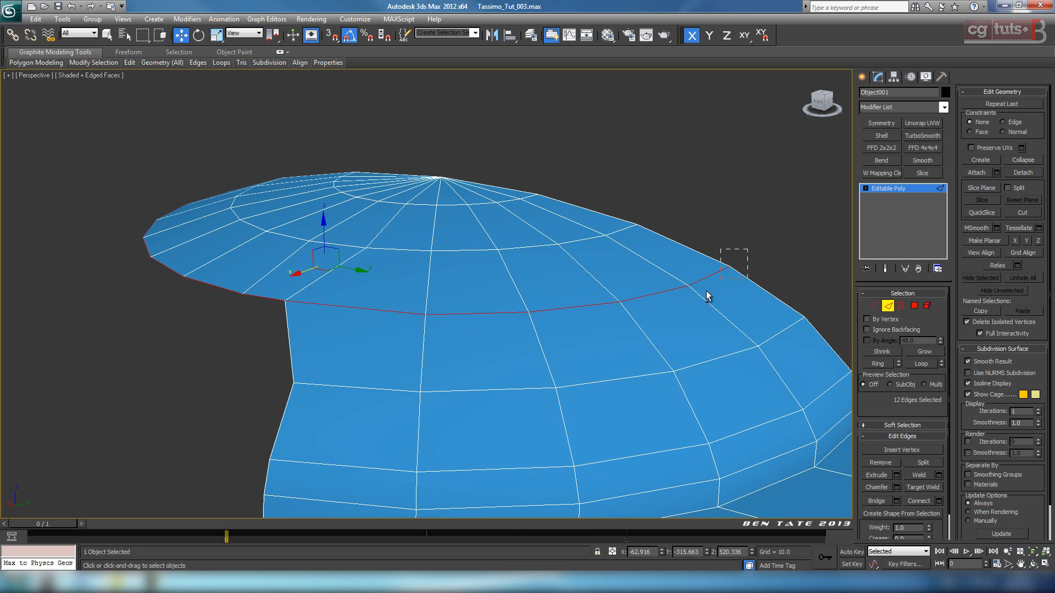
pyautogui.keyDown('alt'); pyautogui.moveTo(384, 335); pyautogui.dragTo(384, 335); pyautogui.keyUp('alt')
pyautogui.keyDown('alt'); pyautogui.moveTo(286, 304); pyautogui.dragTo(539, 372, button='middle'); pyautogui.keyUp('alt')
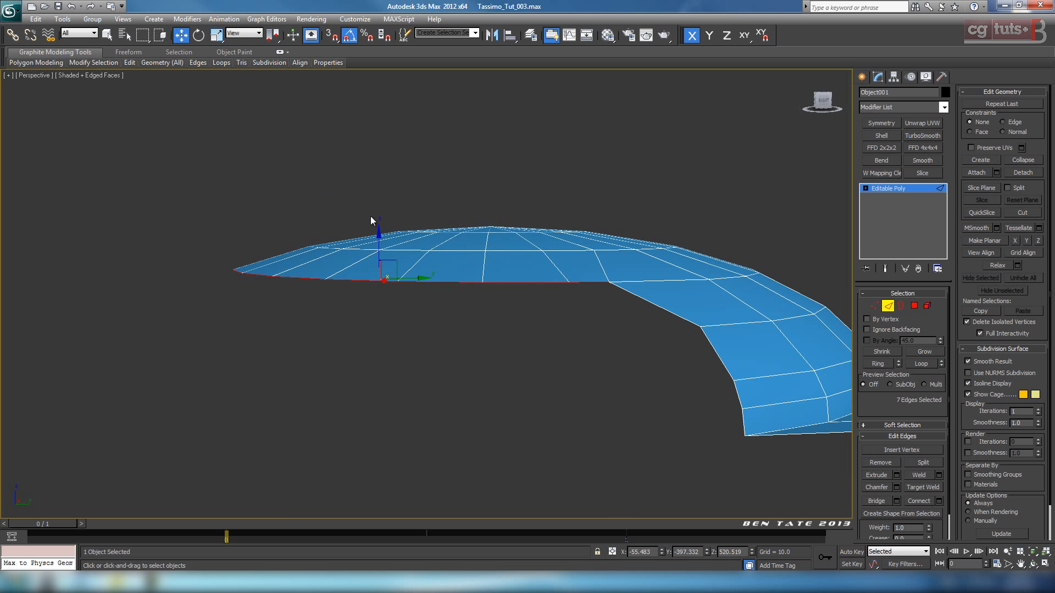
pyautogui.keyDown('shift'); pyautogui.moveTo(379, 236); pyautogui.dragTo(382, 267); pyautogui.keyUp('shift')
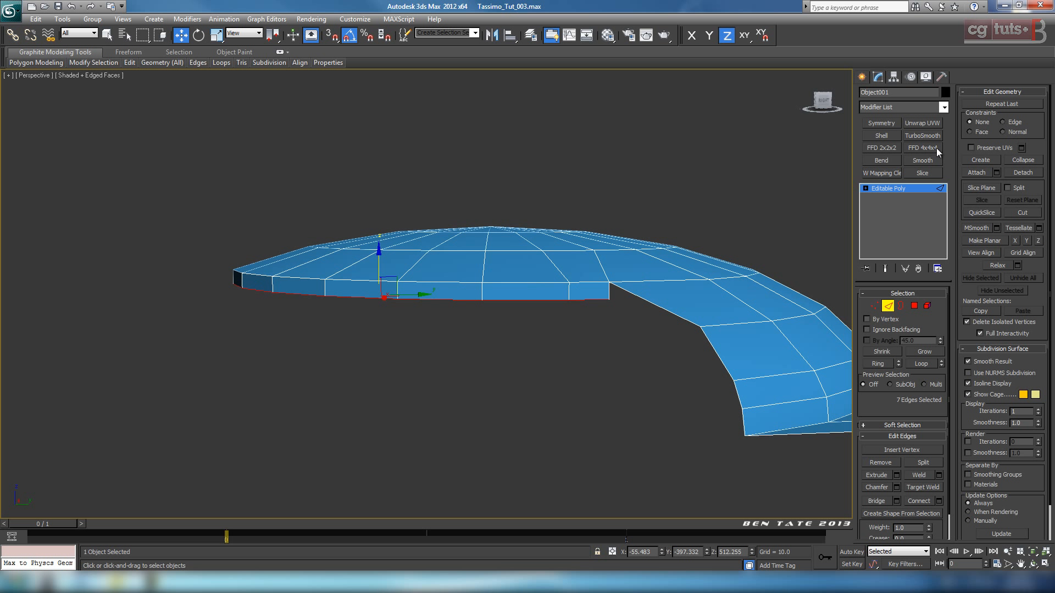
# - Extrude the four open edges of the curved side below the front rim about 7.5 units down in the Front view
pyautogui.moveTo(555, 357); pyautogui.dragTo(424, 380, button='middle')
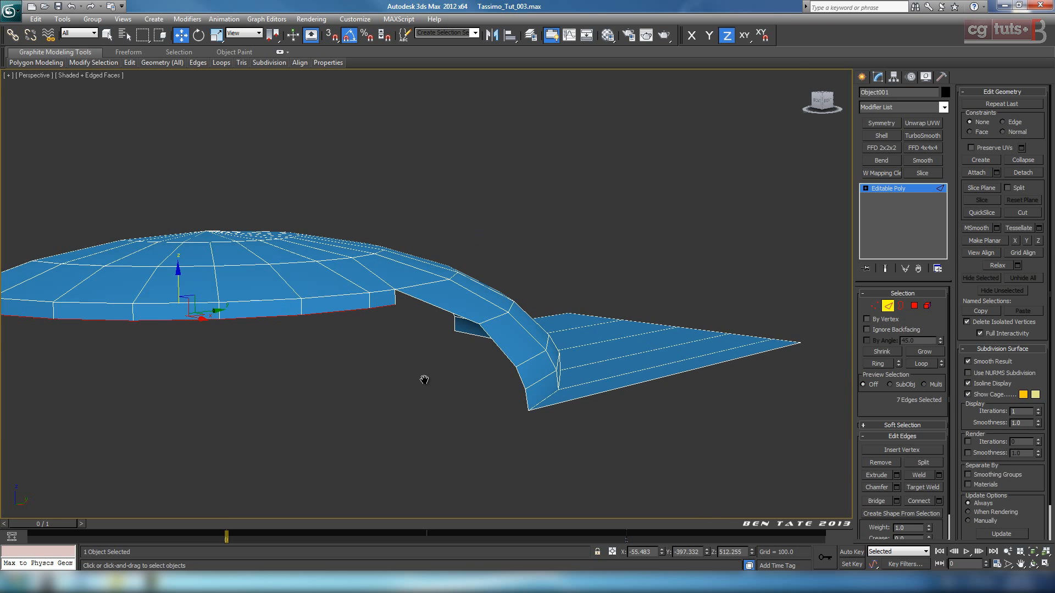
pyautogui.scroll(4, 499, 390)
pyautogui.click(496, 340)
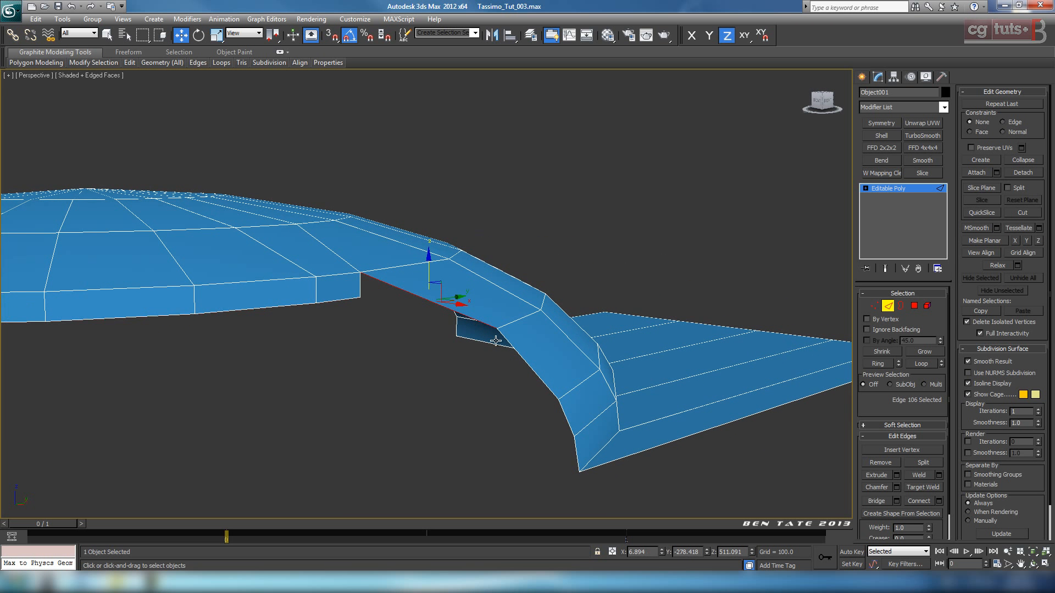
pyautogui.keyDown('ctrl'); pyautogui.click(531, 363); pyautogui.keyUp('ctrl')
pyautogui.keyDown('ctrl'); pyautogui.click(560, 407); pyautogui.keyUp('ctrl')
pyautogui.keyDown('ctrl'); pyautogui.click(577, 446); pyautogui.keyUp('ctrl')
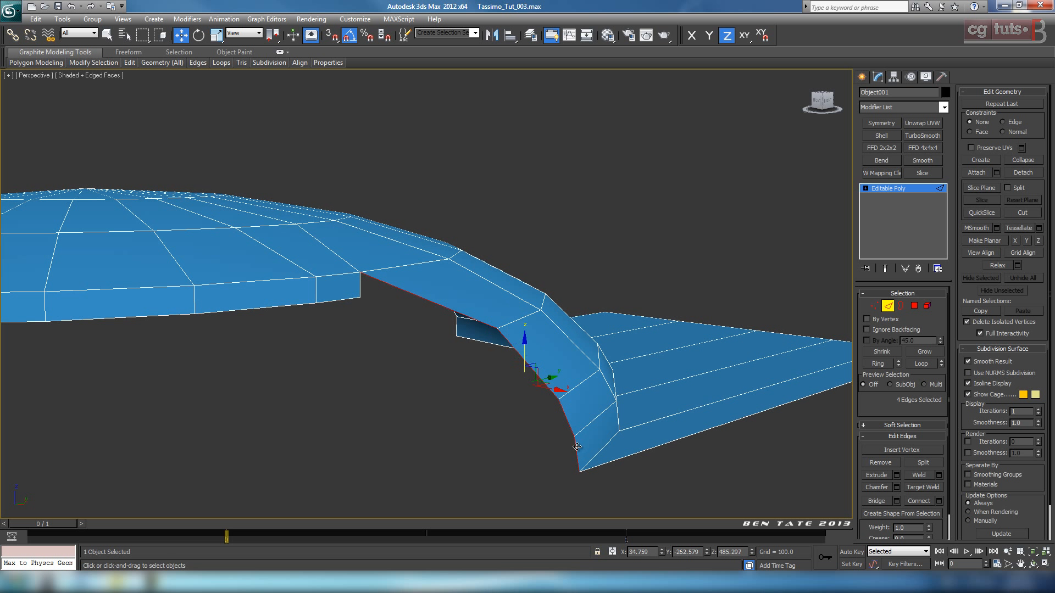
pyautogui.hotkey('alt', 'w')
pyautogui.rightClick(720, 232)
pyautogui.hotkey('alt', 'w')
pyautogui.press('z')
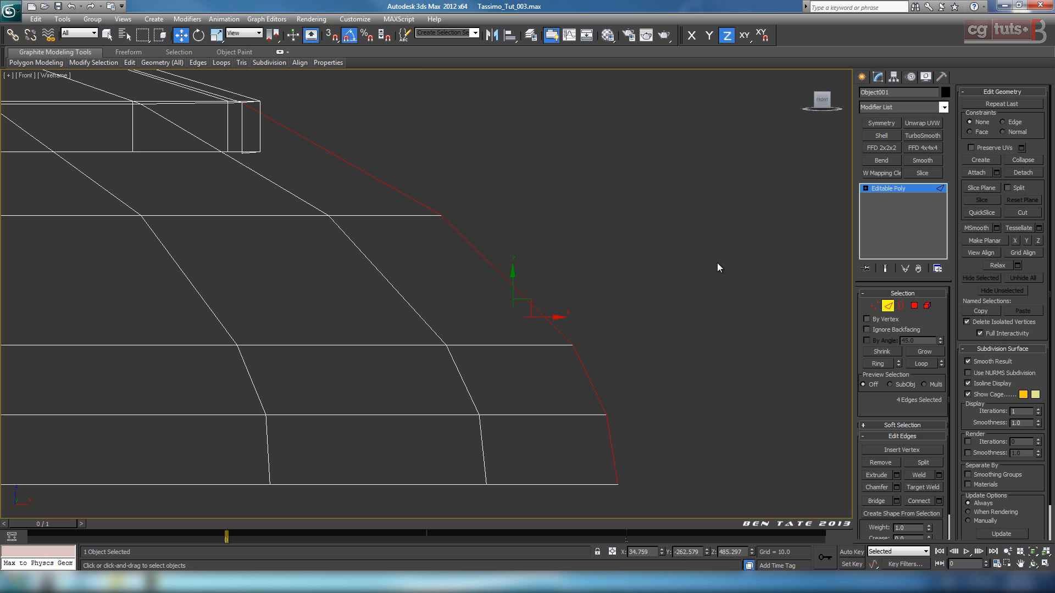
pyautogui.moveTo(632, 358); pyautogui.dragTo(698, 354, button='middle')
pyautogui.scroll(-3, 654, 313)
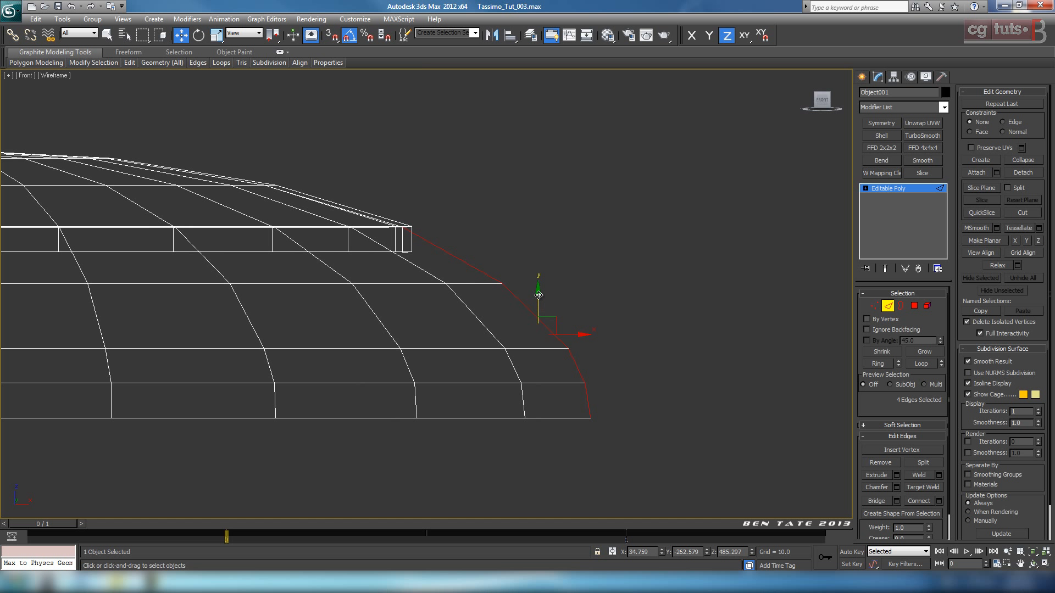
pyautogui.moveTo(539, 296); pyautogui.dragTo(538, 297)
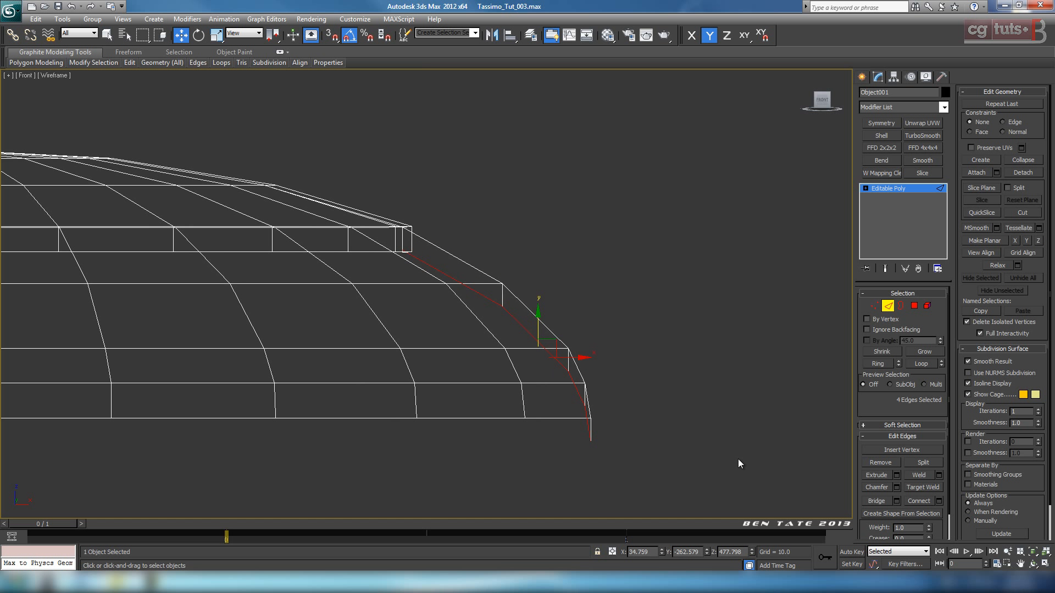
# - Lower the extruded side edges about 0.8 units along Z to line up with the bottom of the front rim strip
pyautogui.hotkey('alt', 'w')
pyautogui.rightClick(758, 454)
pyautogui.hotkey('alt', 'w')
pyautogui.moveTo(694, 444)
pyautogui.keyDown('alt'); pyautogui.mouseDown(button='middle')
pyautogui.moveTo(675, 440)
pyautogui.moveTo(667, 423)
pyautogui.mouseUp(button='middle'); pyautogui.keyUp('alt')
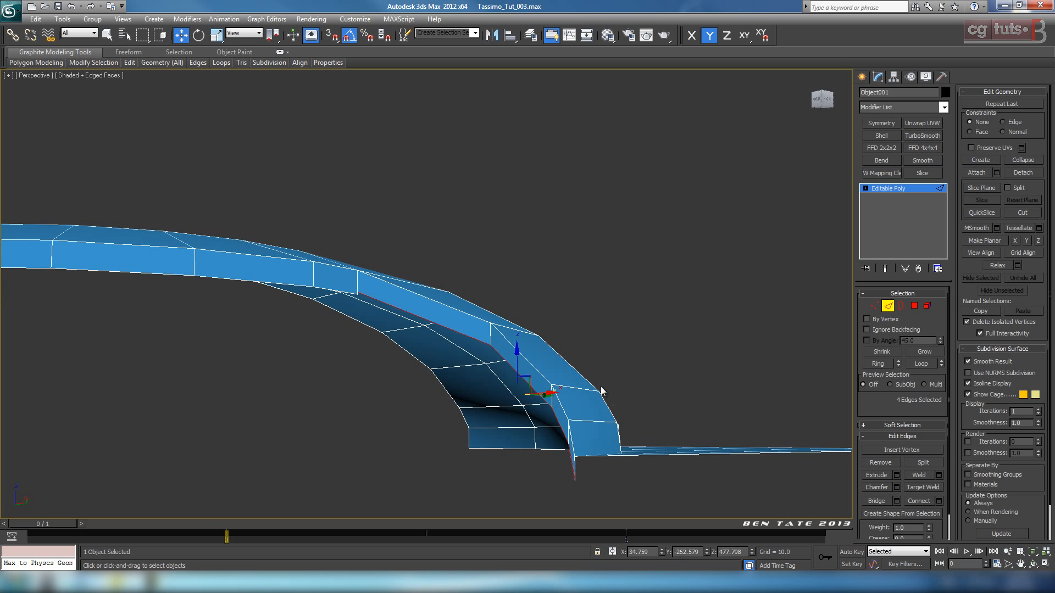
pyautogui.scroll(4, 601, 387)
pyautogui.scroll(-3, 164, 247)
pyautogui.moveTo(395, 316); pyautogui.dragTo(370, 261, button='middle')
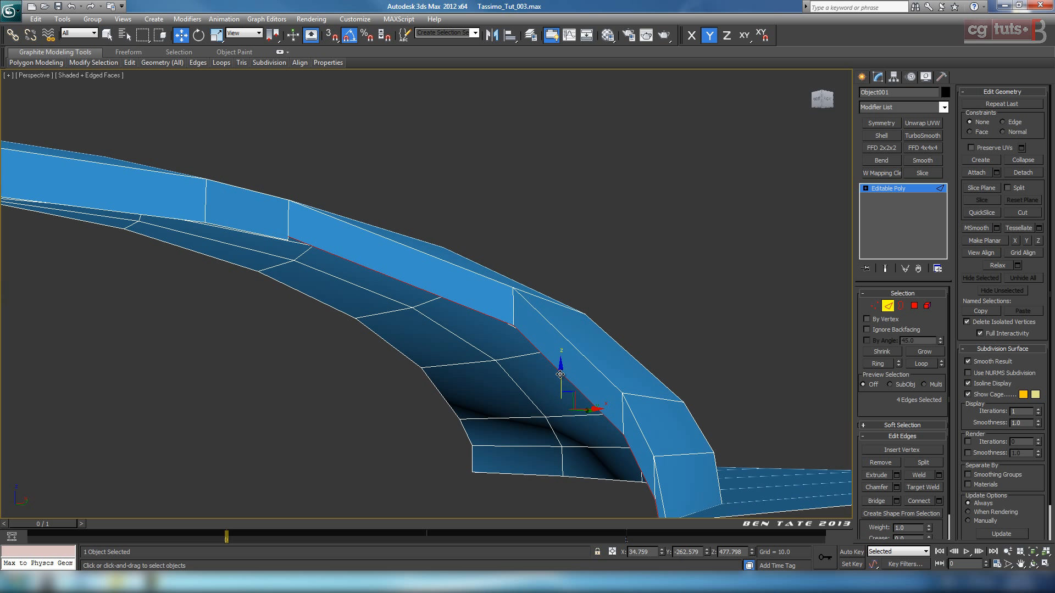
pyautogui.moveTo(559, 374); pyautogui.dragTo(559, 377)
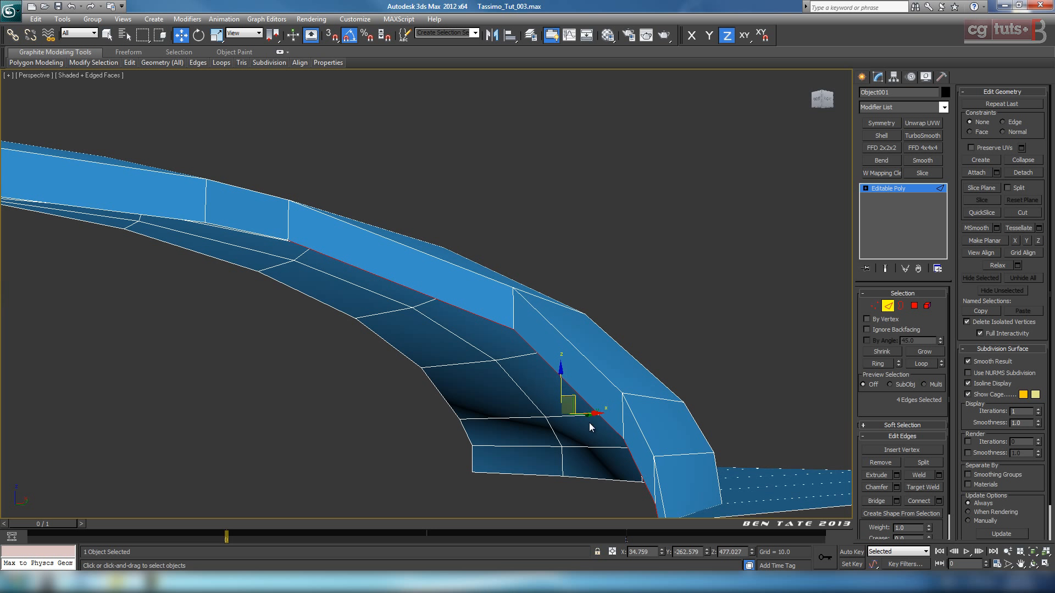
# - With the Edge constraint on, slide the three middle lower vertices of the side strip inward in the Front view to even out its thickness
pyautogui.moveTo(744, 359)
pyautogui.mouseDown(button='middle')
pyautogui.moveTo(718, 357)
pyautogui.moveTo(686, 329)
pyautogui.mouseUp(button='middle')
pyautogui.hotkey('alt', 'w')
pyautogui.middleClick(686, 229)
pyautogui.hotkey('alt', 'w')
pyautogui.press('F3')
pyautogui.press('F4')
pyautogui.press('F3')
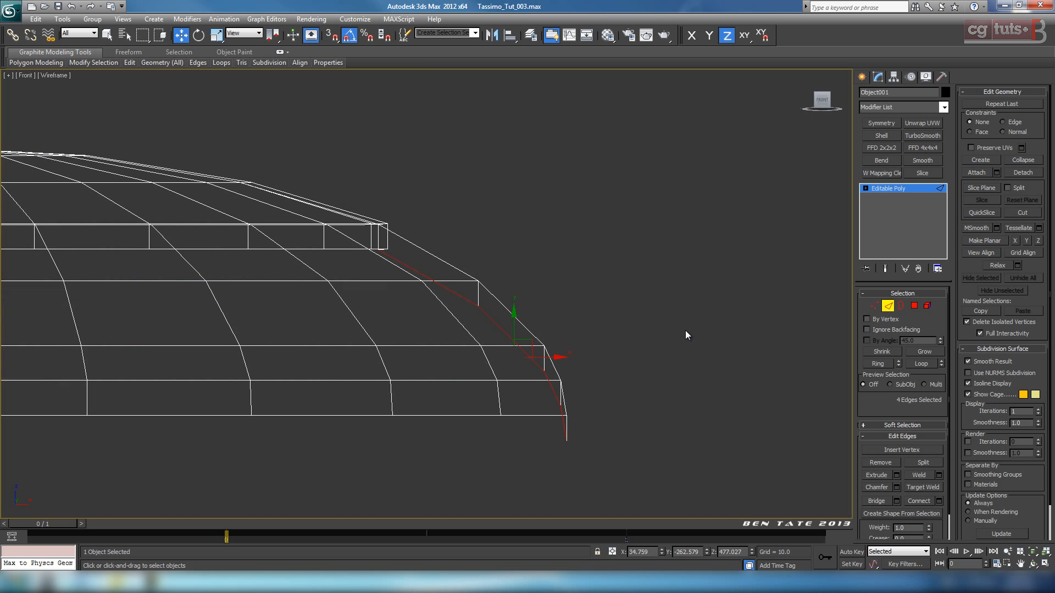
pyautogui.scroll(3, 678, 337)
pyautogui.moveTo(803, 357); pyautogui.dragTo(655, 328, button='middle')
pyautogui.moveTo(637, 369); pyautogui.dragTo(614, 337, button='middle')
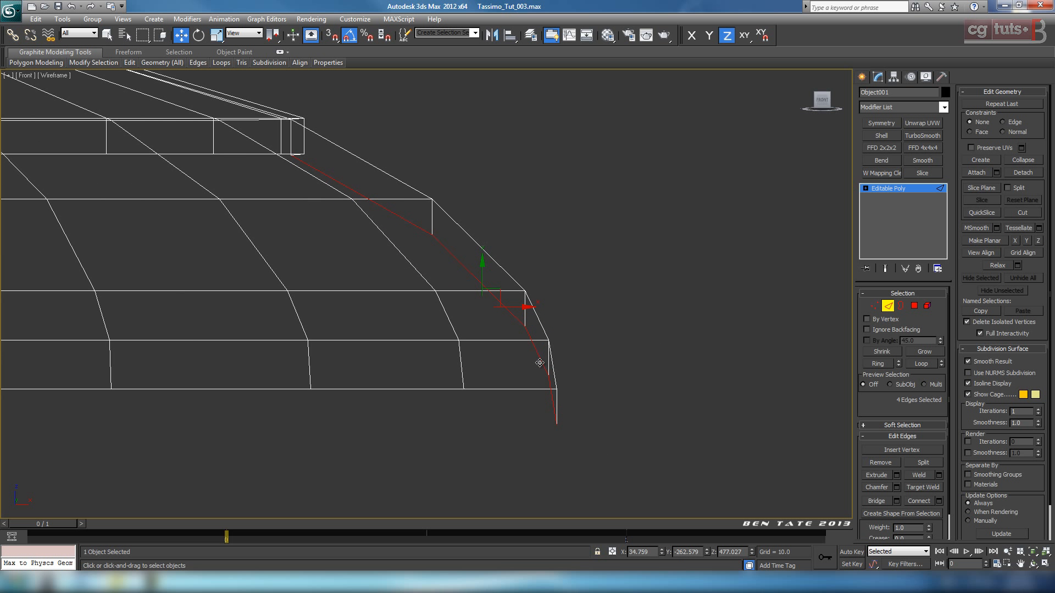
pyautogui.click(874, 306)
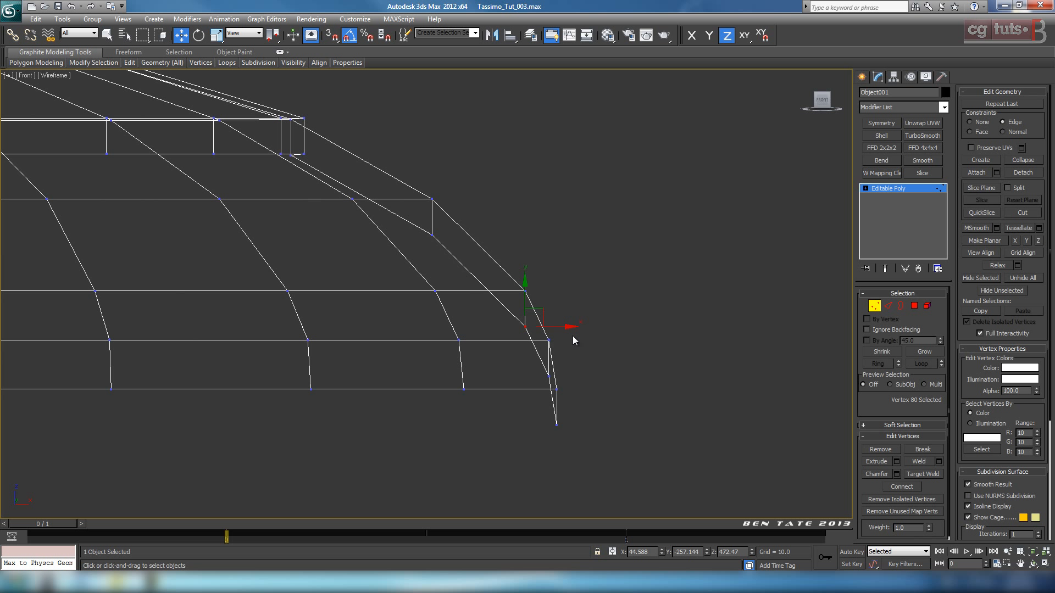
pyautogui.moveTo(564, 327); pyautogui.dragTo(562, 326)
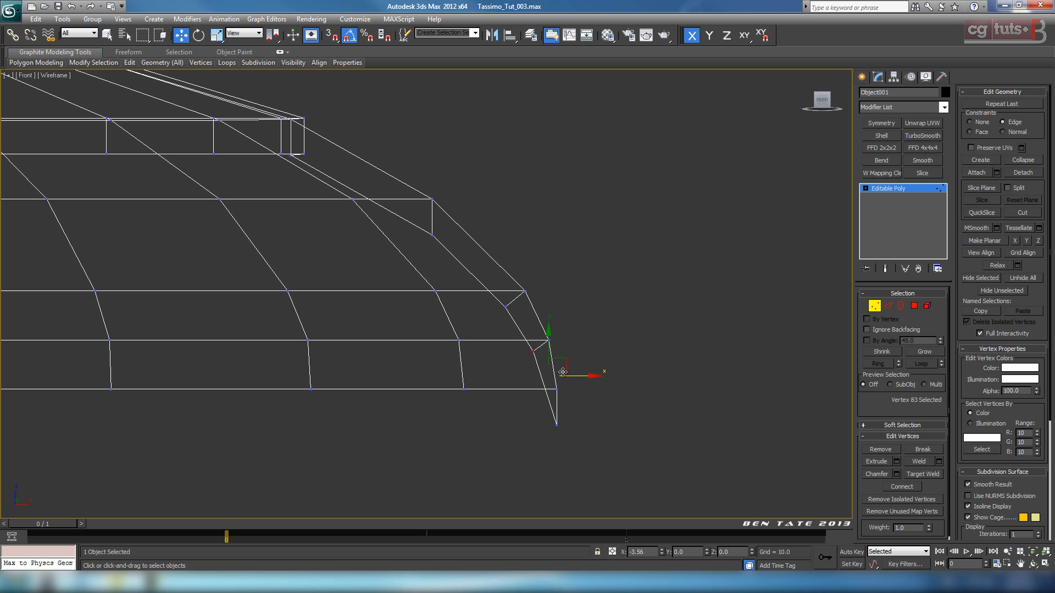
pyautogui.moveTo(565, 373); pyautogui.dragTo(565, 374)
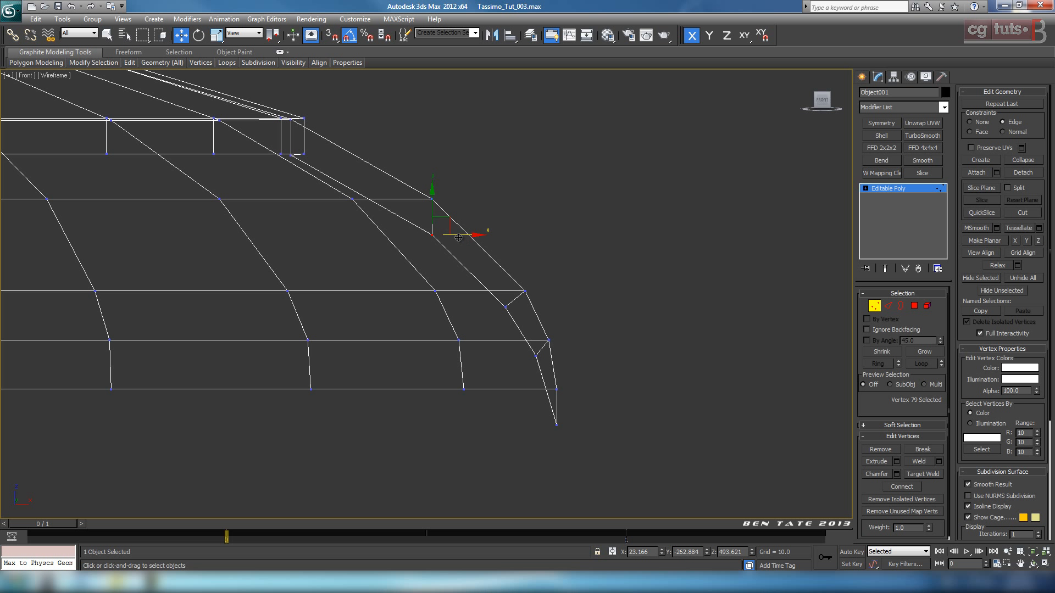
pyautogui.moveTo(458, 238); pyautogui.dragTo(446, 234)
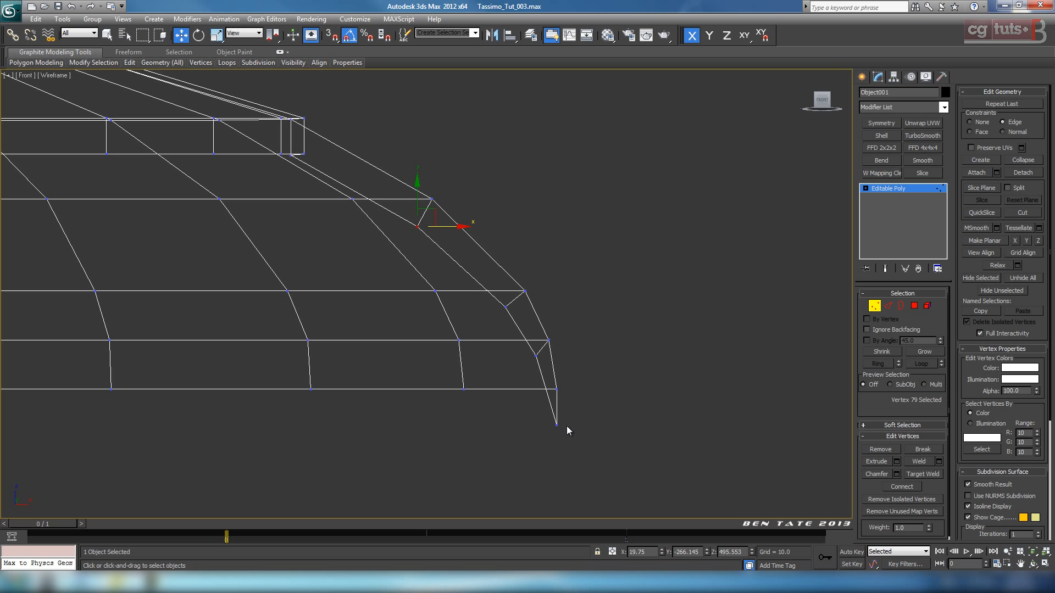
pyautogui.moveTo(561, 431); pyautogui.dragTo(543, 406, button='middle')
pyautogui.hotkey('alt', 'w')
pyautogui.rightClick(690, 439)
pyautogui.hotkey('alt', 'w')
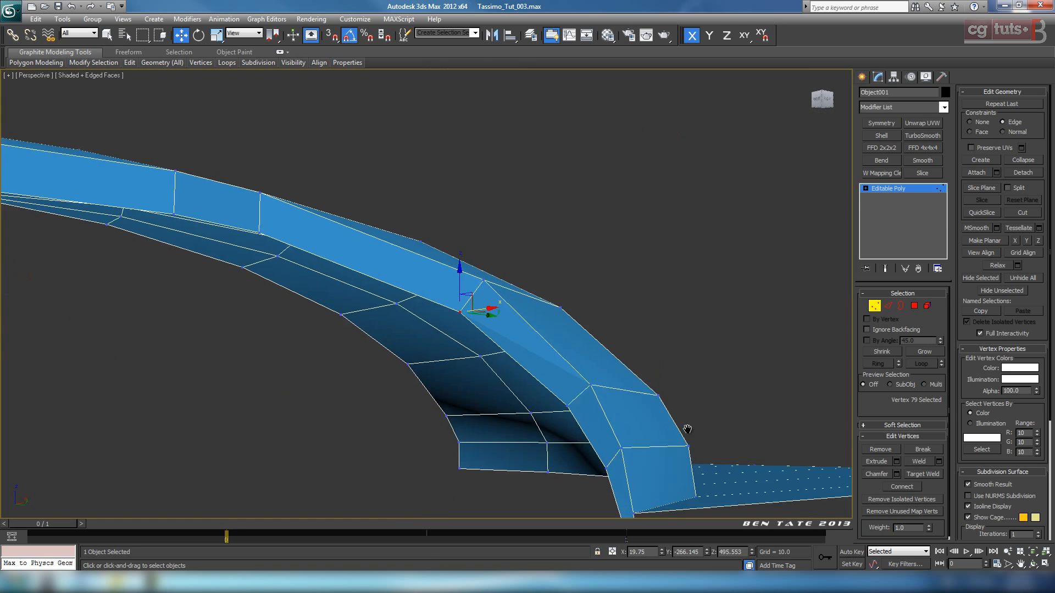
# - Turn off the Edge constraint and move the side strip's uppermost middle lower vertex in the Top view to line up with the vertex above it
pyautogui.keyDown('alt'); pyautogui.moveTo(686, 431); pyautogui.dragTo(625, 319, button='middle'); pyautogui.keyUp('alt')
pyautogui.moveTo(626, 312); pyautogui.dragTo(622, 298, button='middle')
pyautogui.scroll(-3, 620, 302)
pyautogui.keyDown('alt'); pyautogui.moveTo(594, 358); pyautogui.dragTo(506, 385, button='middle'); pyautogui.keyUp('alt')
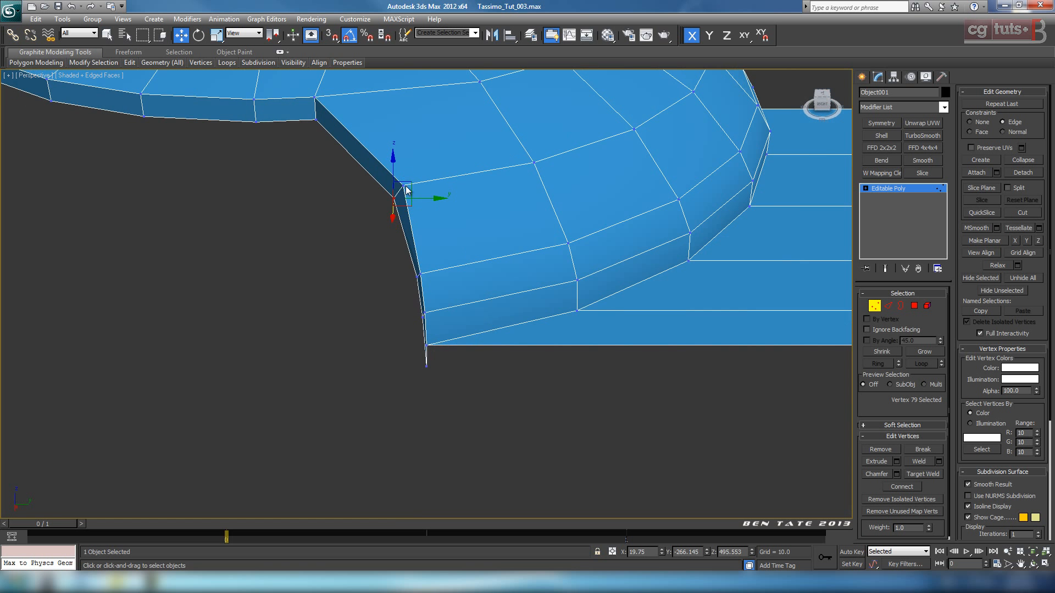
pyautogui.scroll(-3, 398, 197)
pyautogui.hotkey('alt', 'w')
pyautogui.rightClick(377, 175)
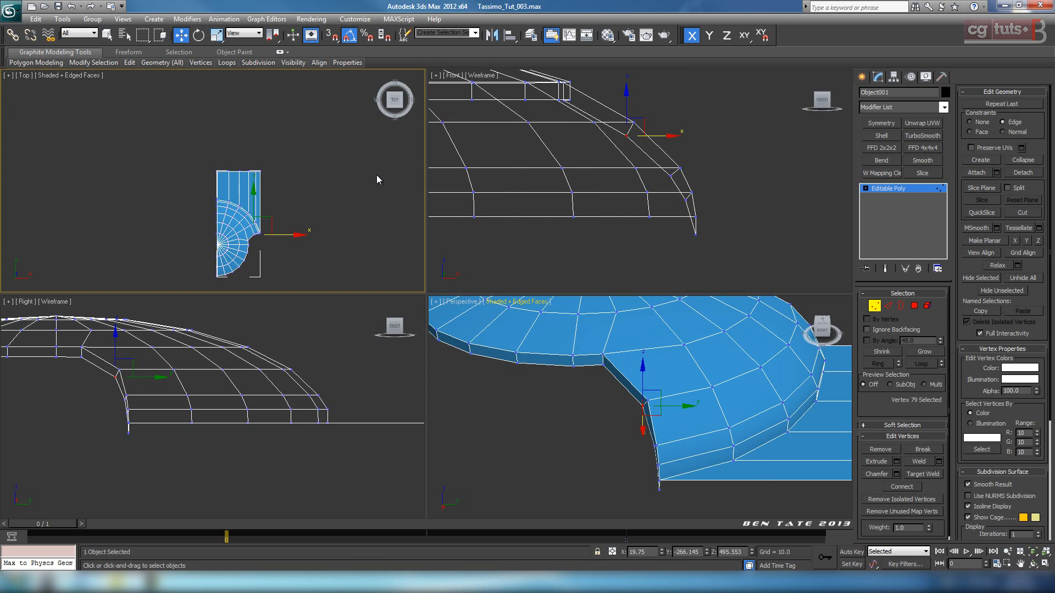
pyautogui.hotkey('alt', 'w')
pyautogui.scroll(8, 546, 307)
pyautogui.press('F3')
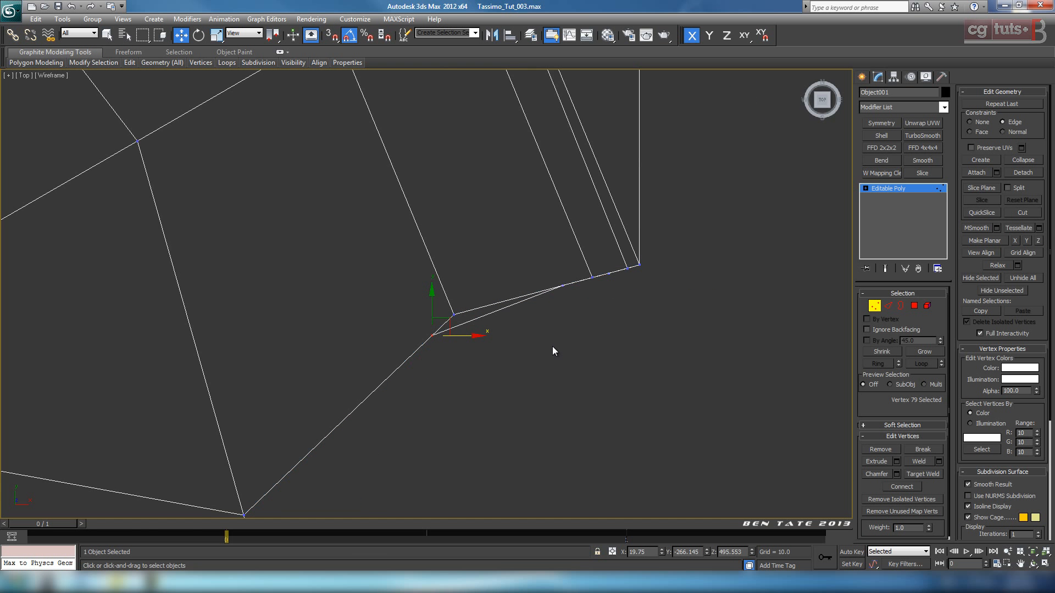
pyautogui.scroll(2, 559, 342)
pyautogui.click(976, 123)
pyautogui.moveTo(702, 263); pyautogui.dragTo(674, 265, button='middle')
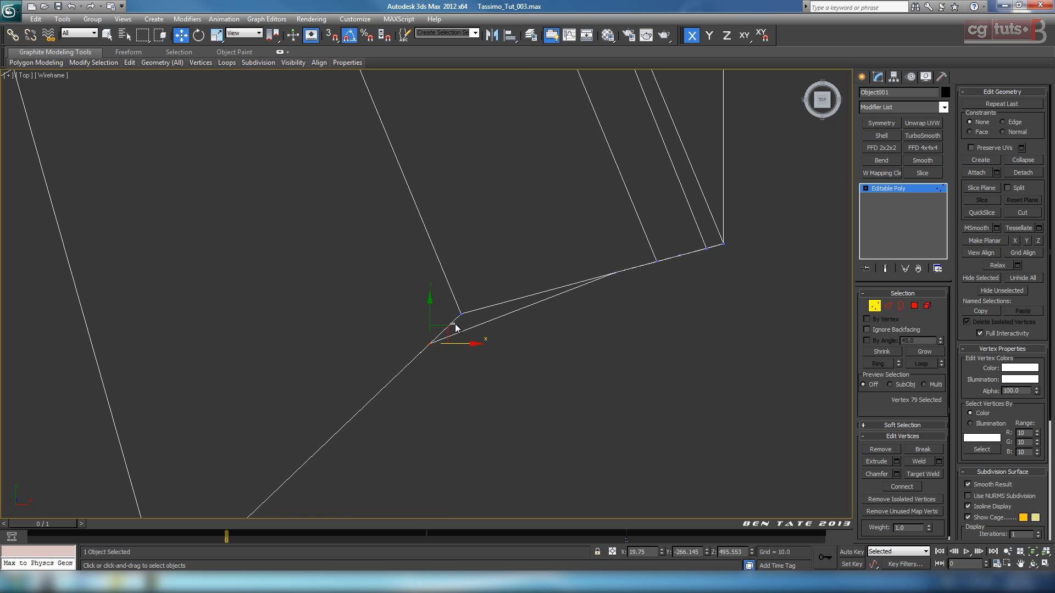
pyautogui.moveTo(438, 333); pyautogui.dragTo(480, 296)
# - Move the strip's next lower vertex along the slanted side edge in the Top view to about X 44.5, Y -257.1
pyautogui.moveTo(563, 320); pyautogui.dragTo(488, 336, button='middle')
pyautogui.scroll(3, 488, 336)
pyautogui.click(652, 284)
pyautogui.moveTo(696, 308); pyautogui.dragTo(413, 366, button='middle')
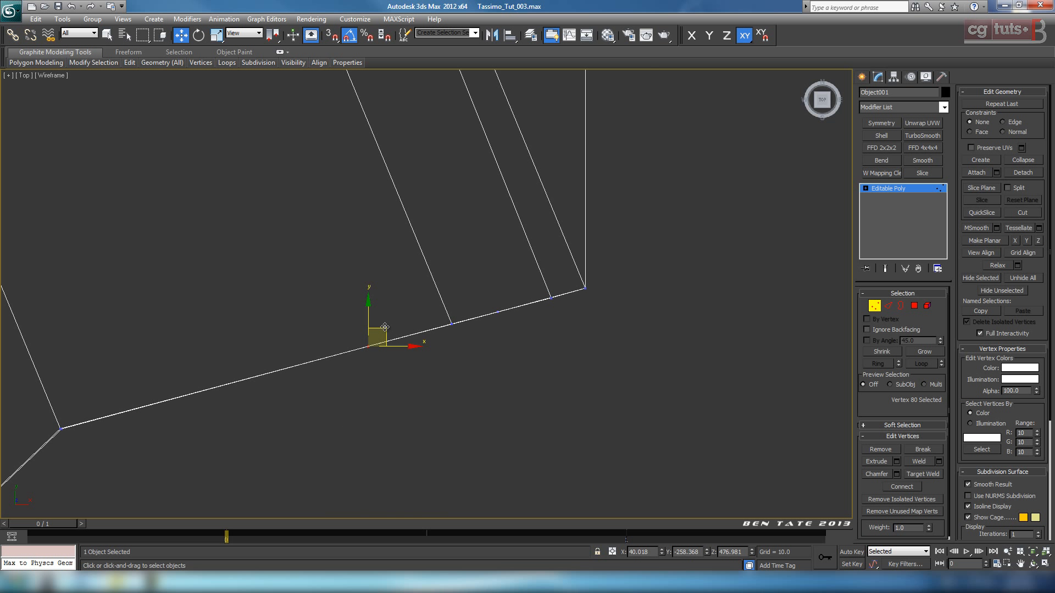
pyautogui.moveTo(385, 327)
pyautogui.mouseDown()
pyautogui.moveTo(490, 302)
pyautogui.moveTo(520, 330)
pyautogui.moveTo(502, 339)
pyautogui.mouseUp()
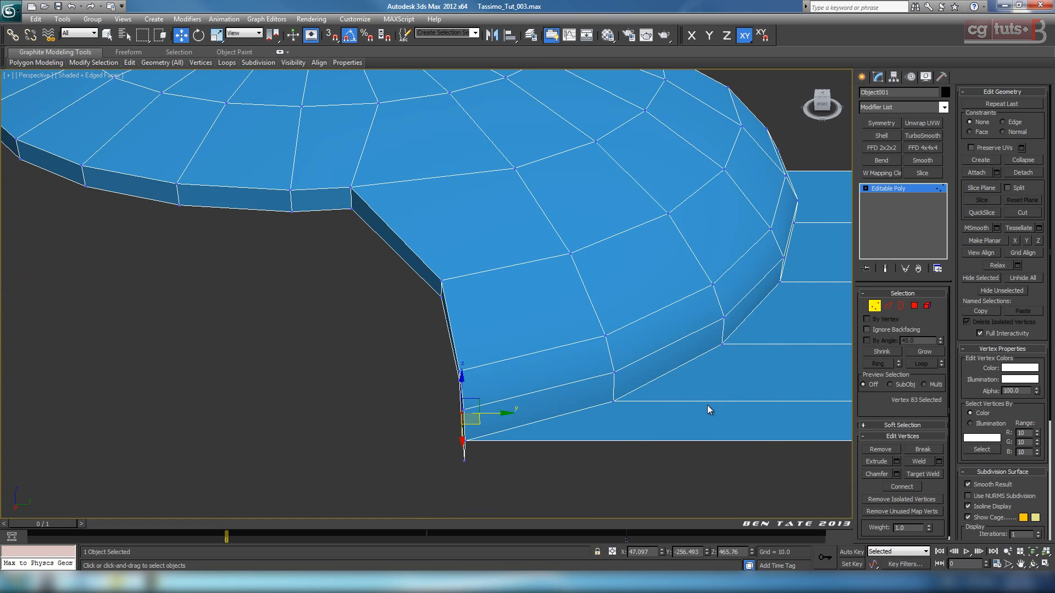
# - Shift the lower vertex below the strip's second corner back along the slanted edge in the Top view to about X 42.7, Y -257.6
pyautogui.scroll(3, 632, 401)
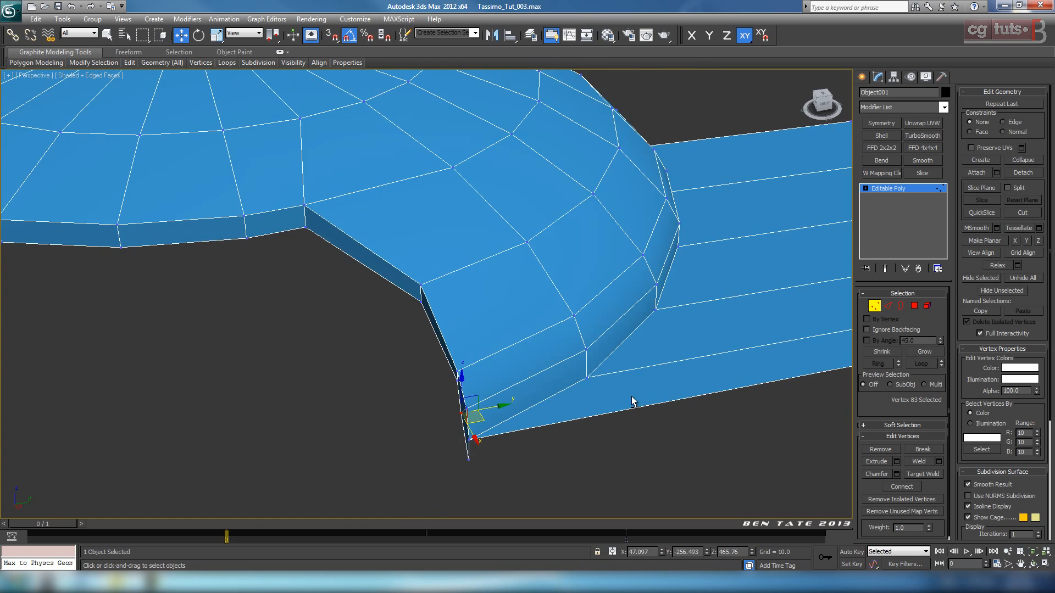
pyautogui.keyDown('alt'); pyautogui.moveTo(632, 401); pyautogui.dragTo(673, 378, button='middle'); pyautogui.keyUp('alt')
pyautogui.moveTo(595, 416)
pyautogui.mouseDown(button='middle')
pyautogui.moveTo(617, 354)
pyautogui.moveTo(616, 252)
pyautogui.moveTo(589, 404)
pyautogui.mouseUp(button='middle')
pyautogui.scroll(3, 617, 354)
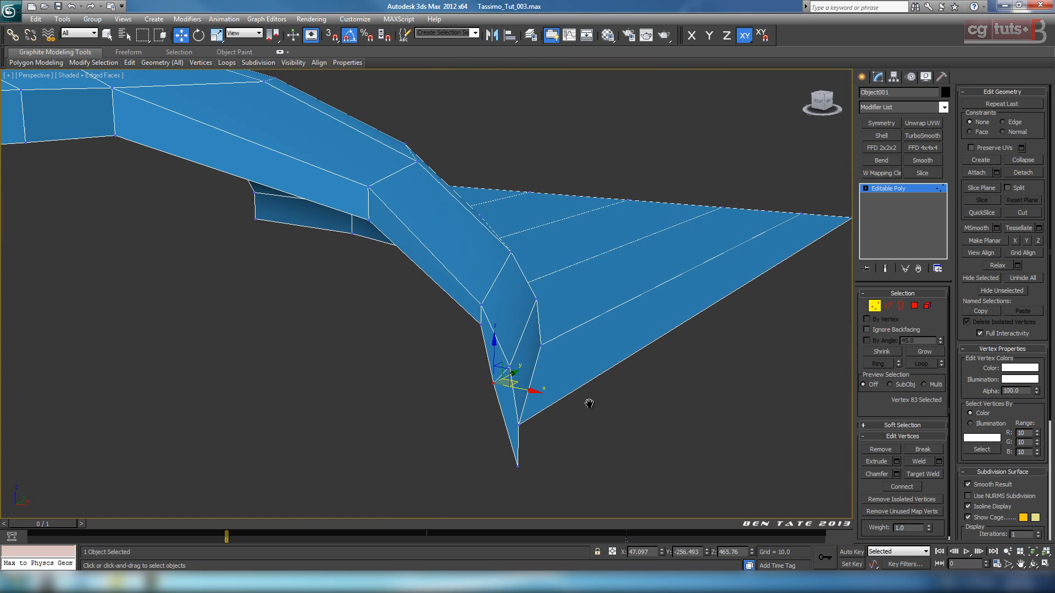
pyautogui.hotkey('alt', 'w')
pyautogui.rightClick(674, 231)
pyautogui.hotkey('alt', 'w')
pyautogui.scroll(2, 625, 314)
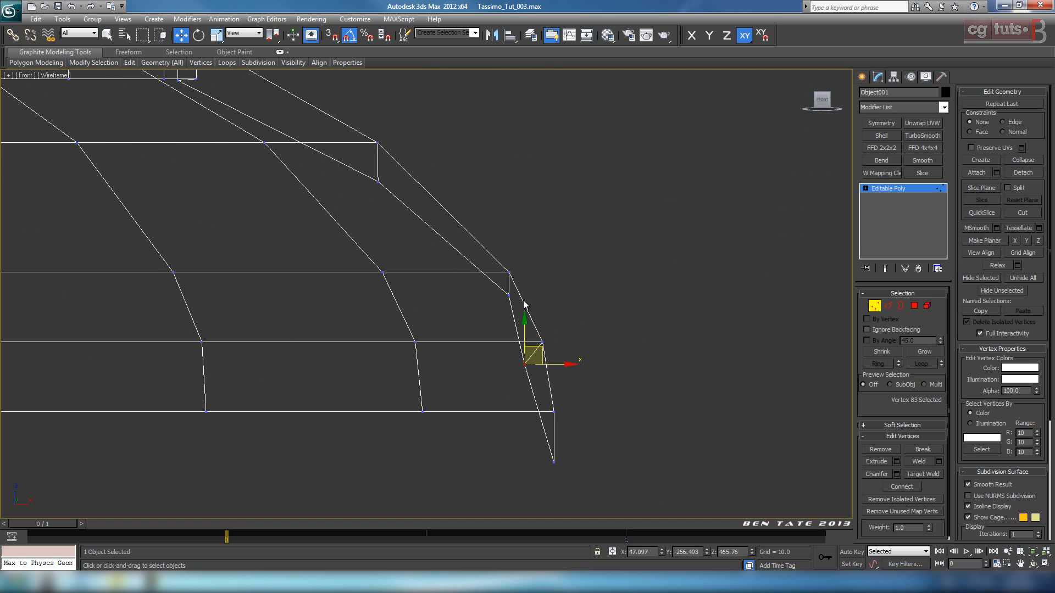
pyautogui.click(509, 294)
pyautogui.hotkey('alt', 'w')
pyautogui.rightClick(324, 228)
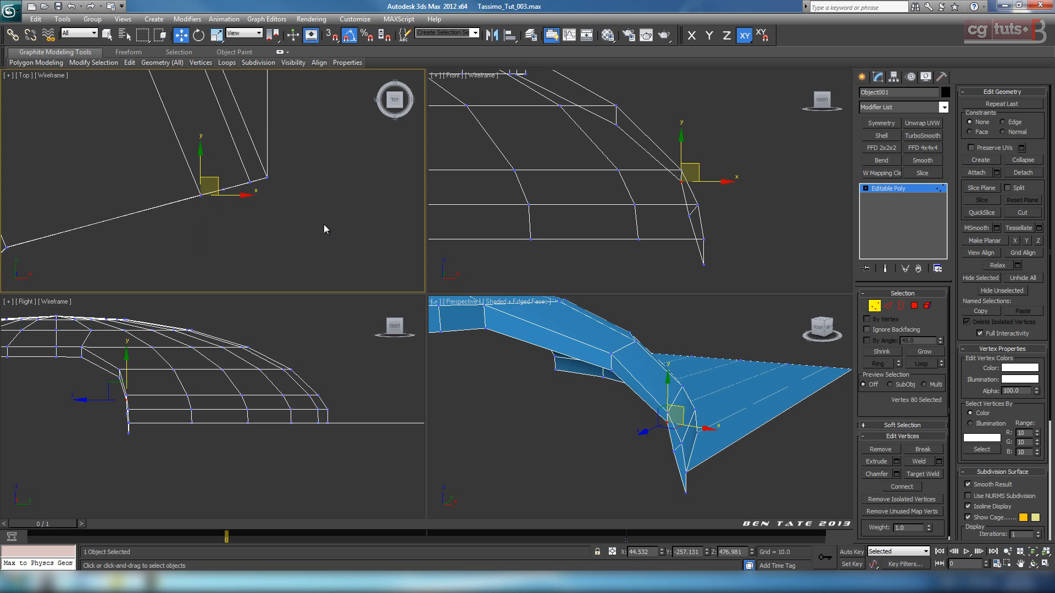
pyautogui.hotkey('alt', 'w')
pyautogui.scroll(3, 521, 324)
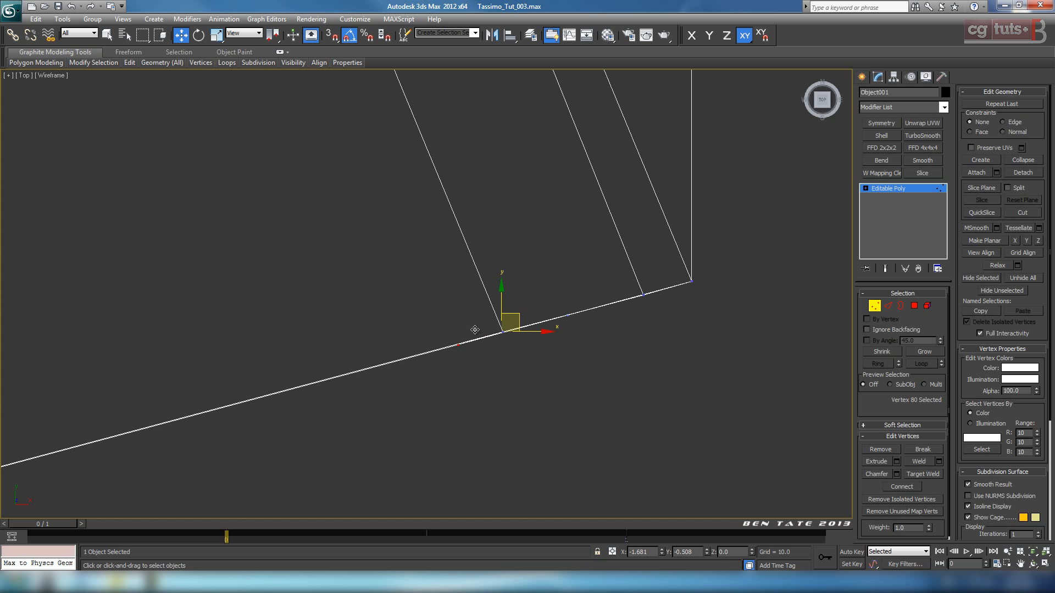
pyautogui.hotkey('alt', 'w')
pyautogui.rightClick(654, 404)
pyautogui.hotkey('alt', 'w')
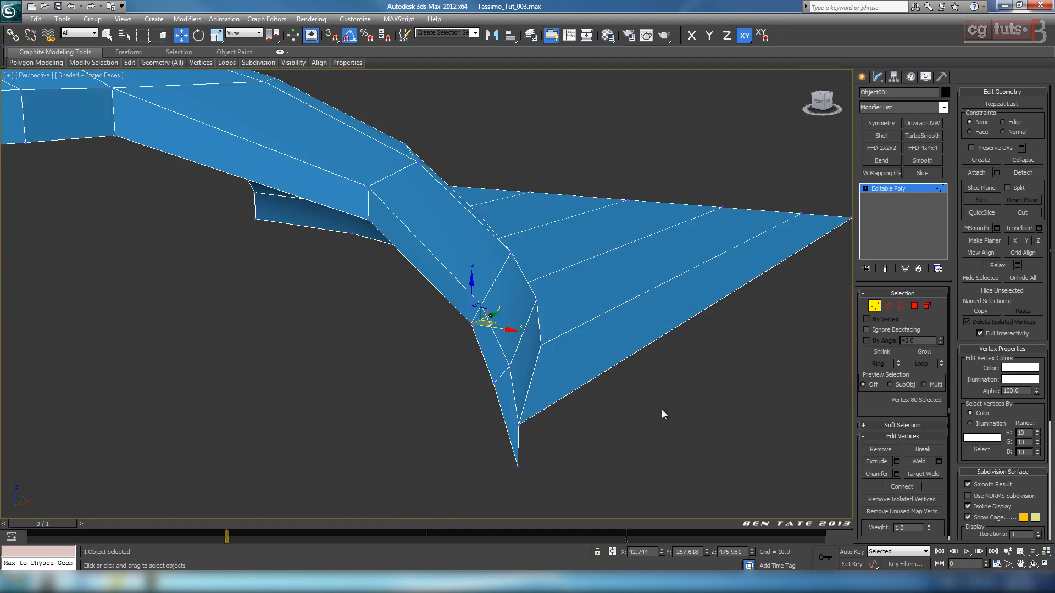
pyautogui.moveTo(598, 389)
pyautogui.keyDown('alt'); pyautogui.mouseDown(button='middle')
pyautogui.moveTo(582, 358)
pyautogui.moveTo(553, 341)
pyautogui.moveTo(551, 372)
pyautogui.moveTo(526, 358)
pyautogui.moveTo(589, 373)
pyautogui.moveTo(566, 334)
pyautogui.moveTo(623, 426)
pyautogui.moveTo(674, 426)
pyautogui.moveTo(595, 401)
pyautogui.moveTo(576, 361)
pyautogui.moveTo(587, 388)
pyautogui.mouseUp(button='middle'); pyautogui.keyUp('alt')
pyautogui.keyDown('alt'); pyautogui.moveTo(575, 379); pyautogui.dragTo(570, 432, button='middle'); pyautogui.keyUp('alt')
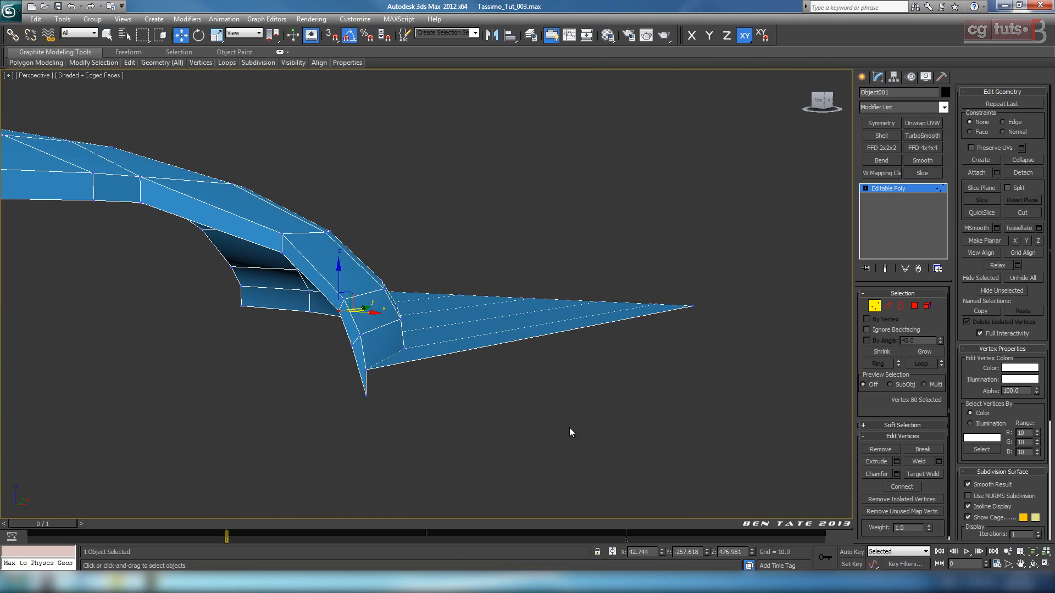
# - Extrude the flat base's long side edge and five back edges about 9.1 units down along Z, leaving out the loop's other edges
pyautogui.click(886, 306)
pyautogui.keyDown('alt'); pyautogui.moveTo(780, 335); pyautogui.dragTo(695, 355, button='middle'); pyautogui.keyUp('alt')
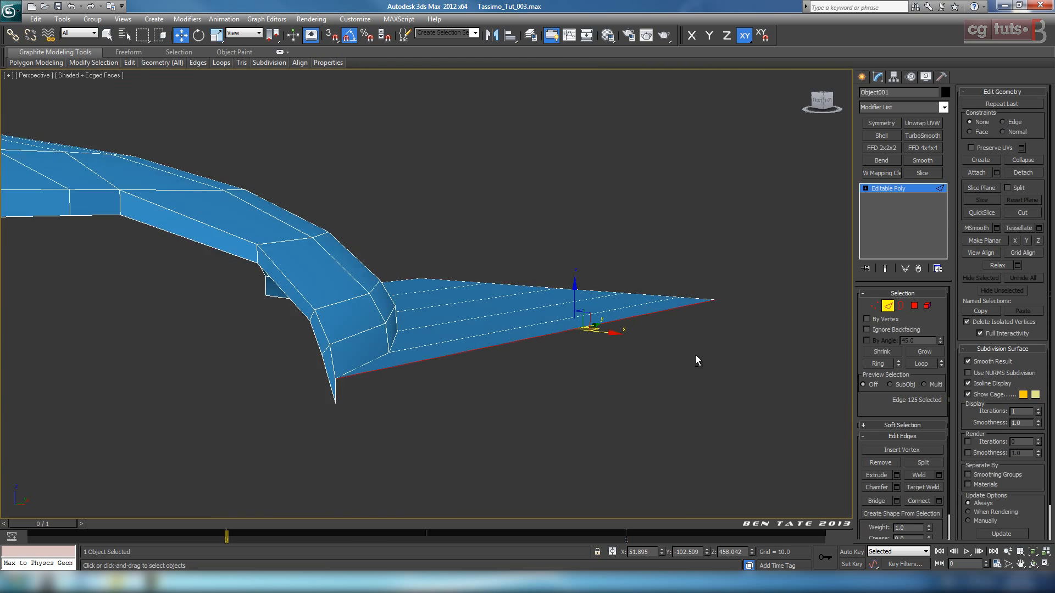
pyautogui.scroll(5, 654, 360)
pyautogui.moveTo(614, 366); pyautogui.dragTo(427, 332, button='middle')
pyautogui.scroll(-2, 766, 360)
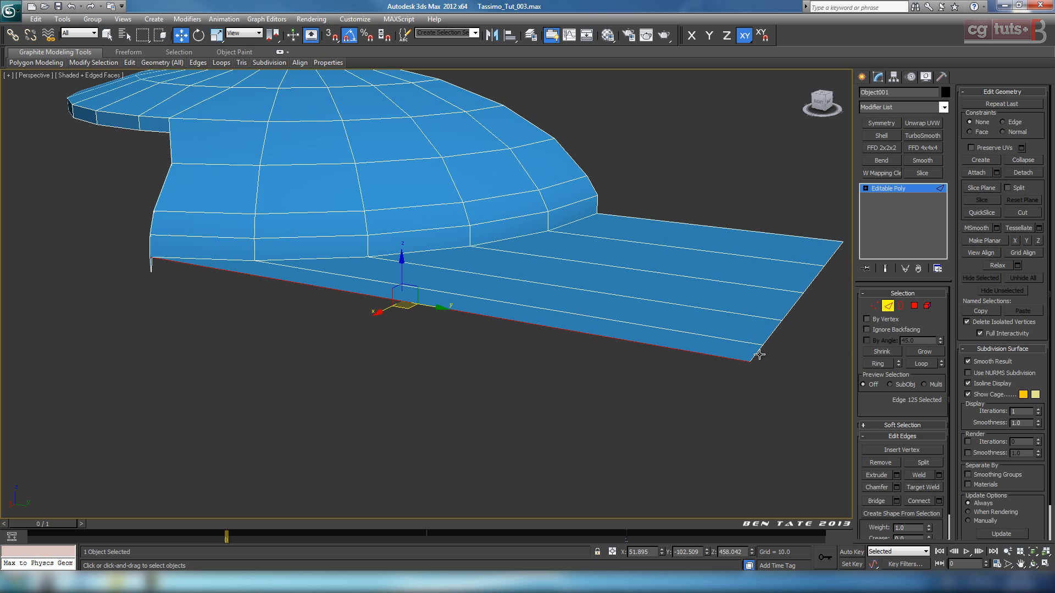
pyautogui.click(760, 355)
pyautogui.keyDown('ctrl'); pyautogui.click(769, 336); pyautogui.keyUp('ctrl')
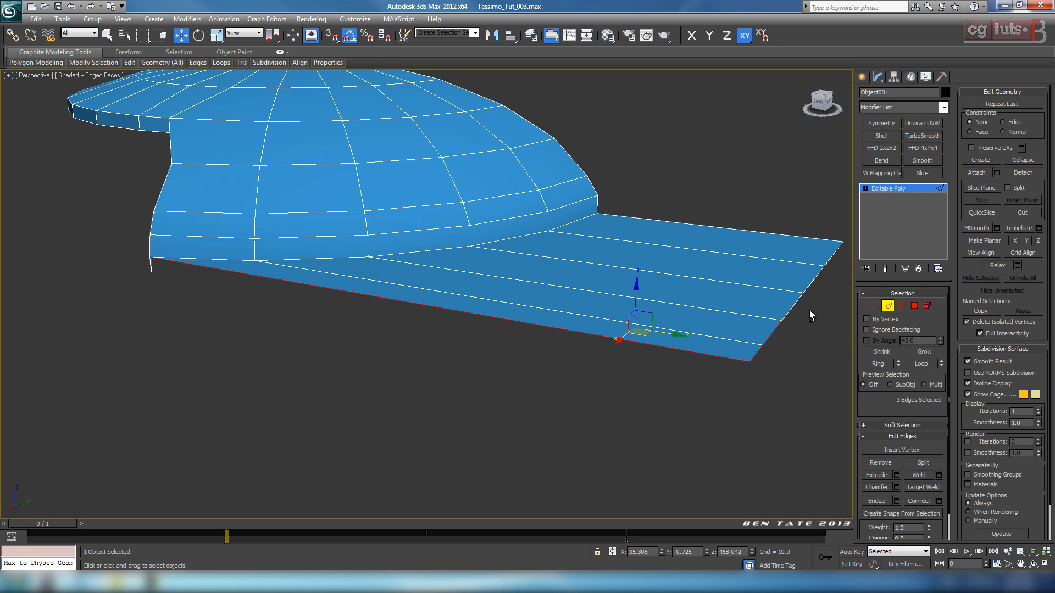
pyautogui.click(924, 363)
pyautogui.keyDown('alt'); pyautogui.moveTo(429, 299); pyautogui.dragTo(398, 264, button='middle'); pyautogui.keyUp('alt')
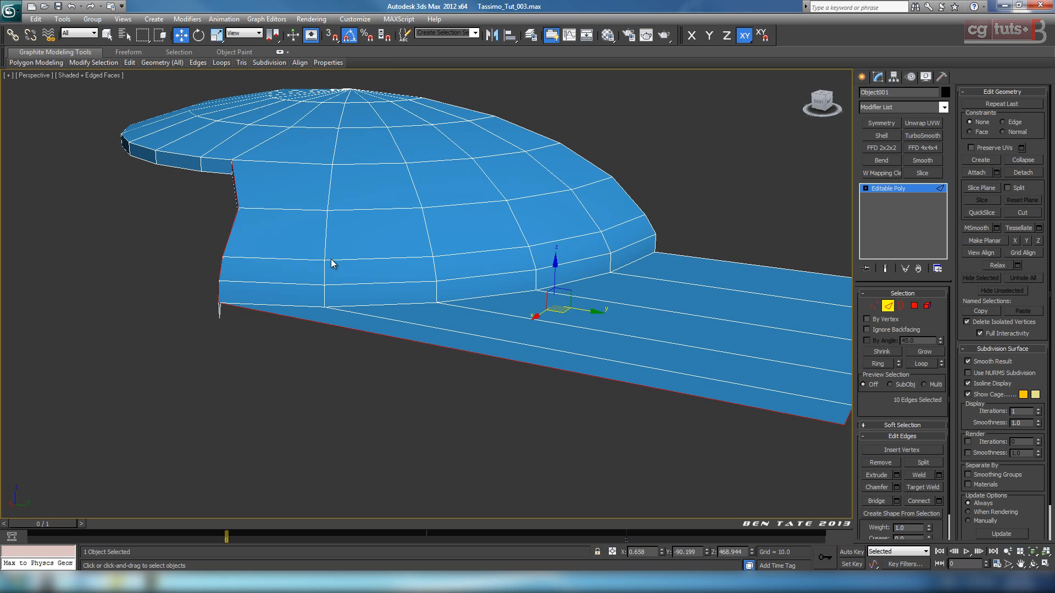
pyautogui.moveTo(147, 143); pyautogui.dragTo(261, 221)
pyautogui.keyDown('alt'); pyautogui.moveTo(238, 289); pyautogui.dragTo(239, 290); pyautogui.keyUp('alt')
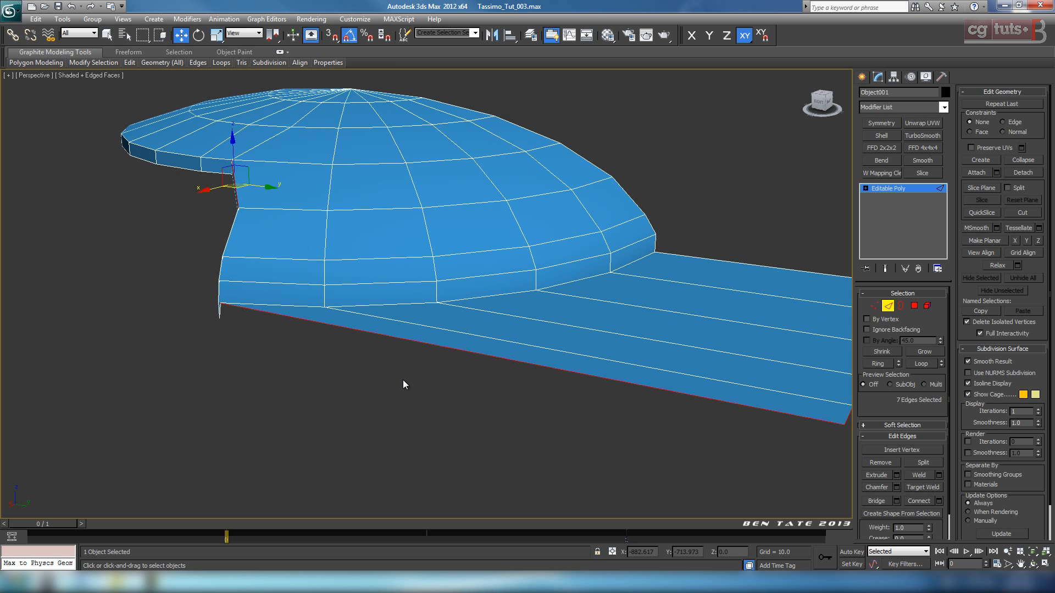
pyautogui.press('F3')
pyautogui.moveTo(406, 382)
pyautogui.keyDown('alt'); pyautogui.mouseDown(button='middle')
pyautogui.moveTo(408, 368)
pyautogui.moveTo(581, 340)
pyautogui.moveTo(375, 319)
pyautogui.moveTo(448, 285)
pyautogui.mouseUp(button='middle'); pyautogui.keyUp('alt')
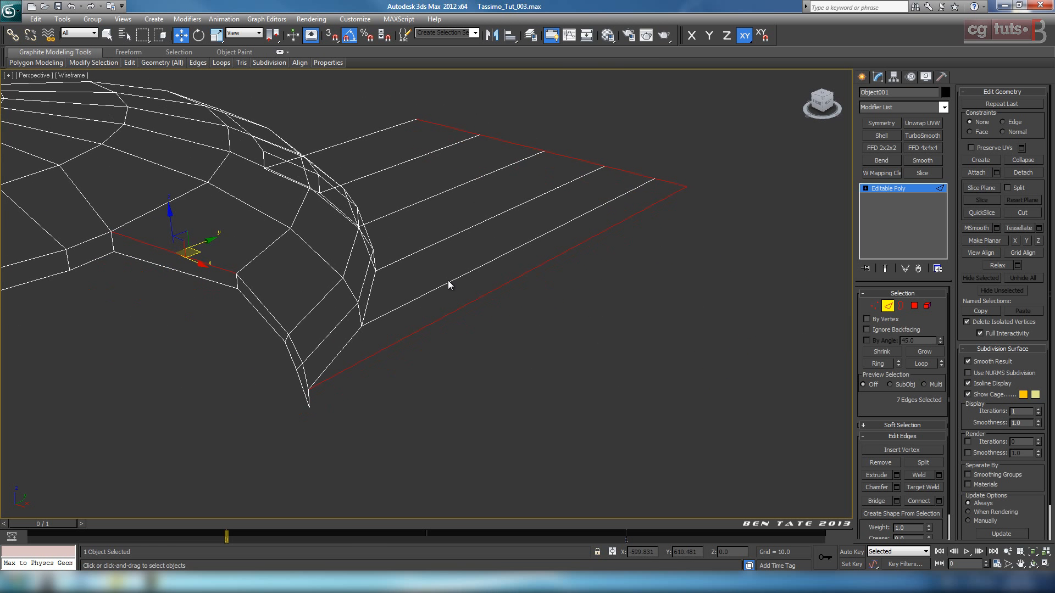
pyautogui.press('F3')
pyautogui.keyDown('alt'); pyautogui.moveTo(454, 341); pyautogui.dragTo(385, 261, button='middle'); pyautogui.keyUp('alt')
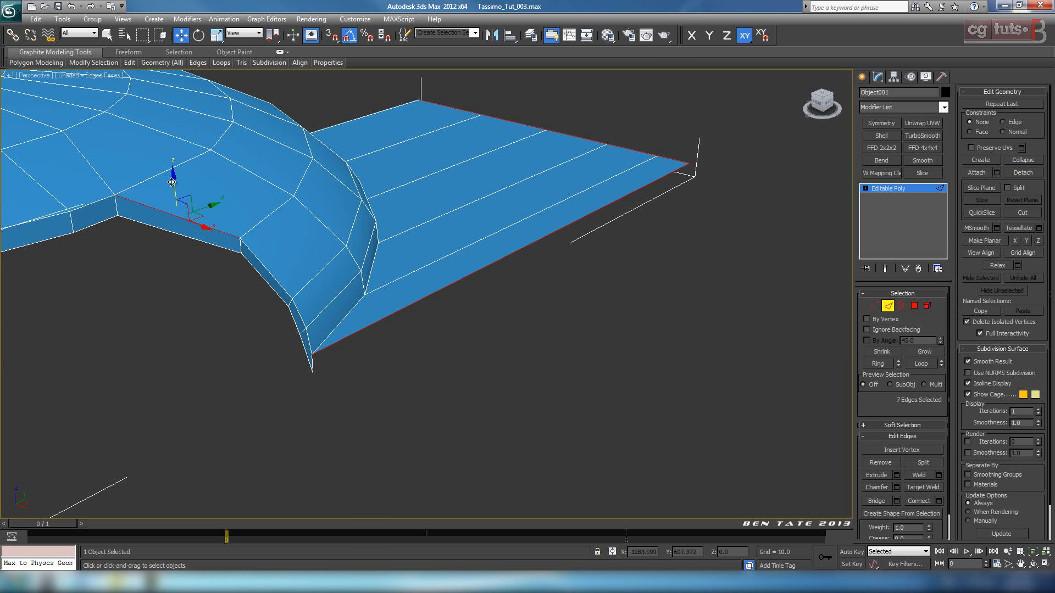
pyautogui.keyDown('alt'); pyautogui.moveTo(191, 219); pyautogui.dragTo(190, 214); pyautogui.keyUp('alt')
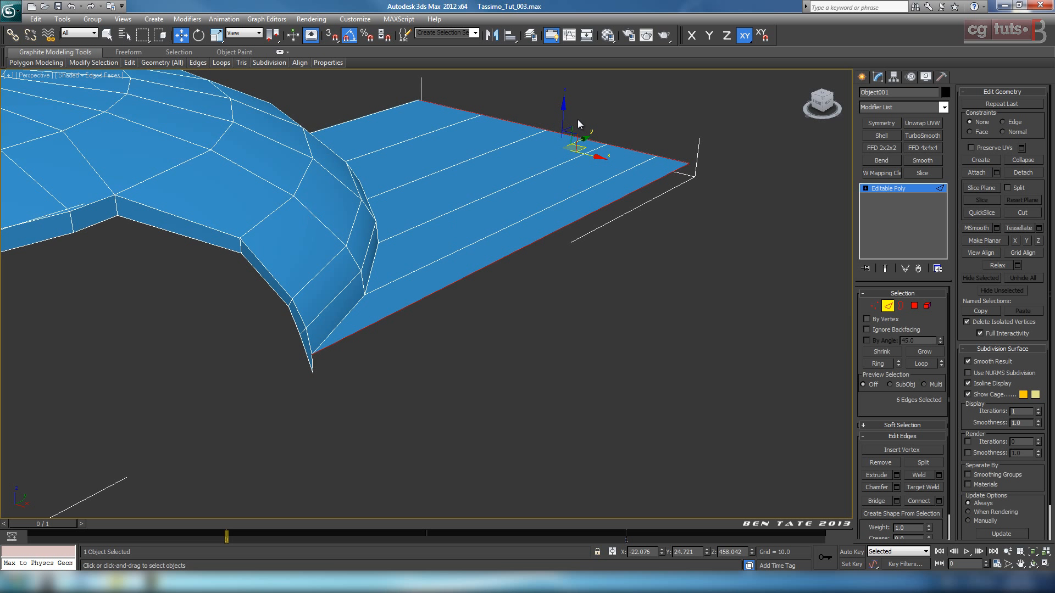
pyautogui.moveTo(564, 112); pyautogui.dragTo(564, 122)
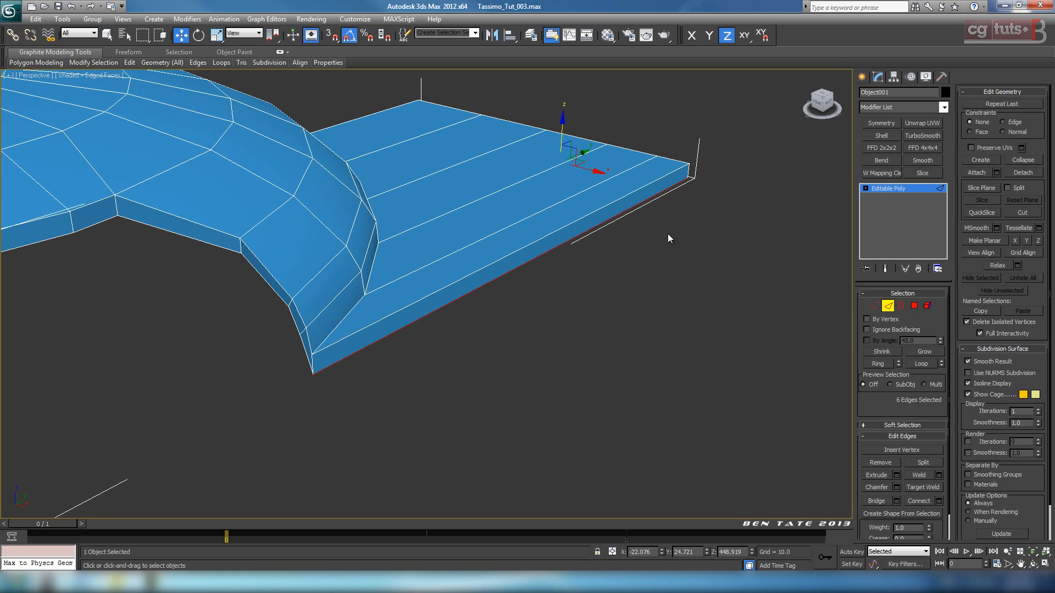
# - Raise the extruded base edges about 0.8 units in the Front view to line up with the bottom of the side strip
pyautogui.hotkey('alt', 'w')
pyautogui.hotkey('alt', 'w')
pyautogui.scroll(2, 428, 321)
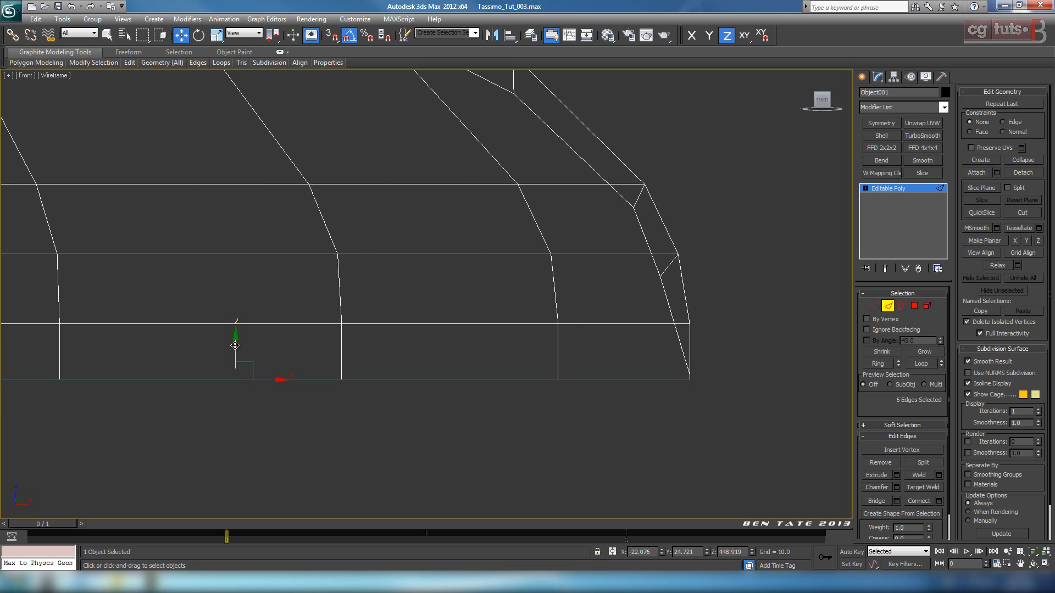
pyautogui.moveTo(235, 346)
pyautogui.mouseDown()
pyautogui.moveTo(235, 354)
pyautogui.moveTo(238, 337)
pyautogui.mouseUp()
pyautogui.hotkey('alt', 'w')
pyautogui.hotkey('alt', 'w')
# - Weld the two overlapping vertices at the bottom corner where the side strip meets the base strip, using a threshold of 5.987
pyautogui.scroll(5, 611, 385)
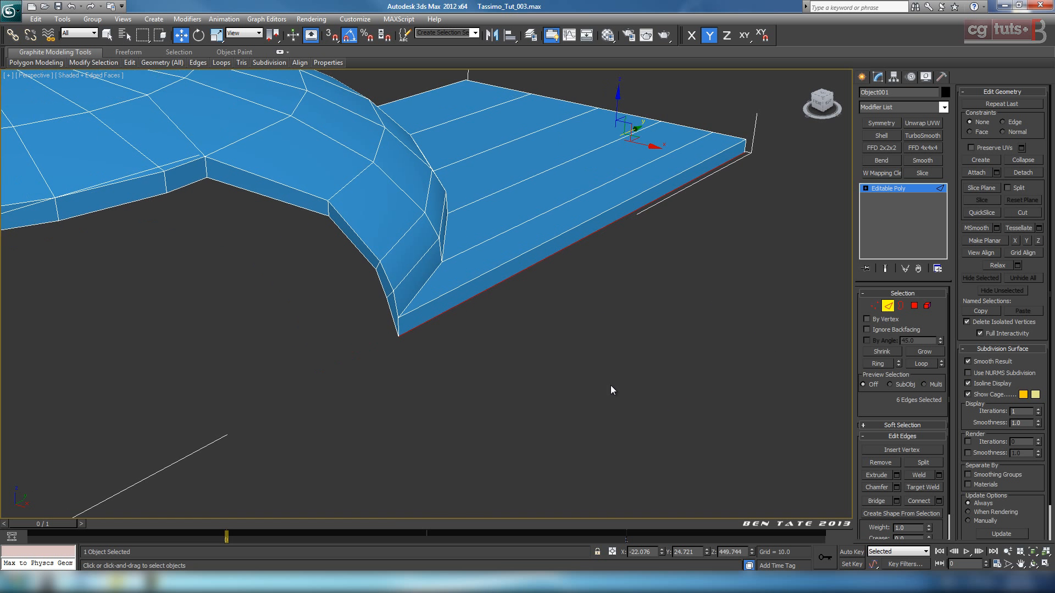
pyautogui.keyDown('alt'); pyautogui.moveTo(560, 379); pyautogui.dragTo(523, 361, button='middle'); pyautogui.keyUp('alt')
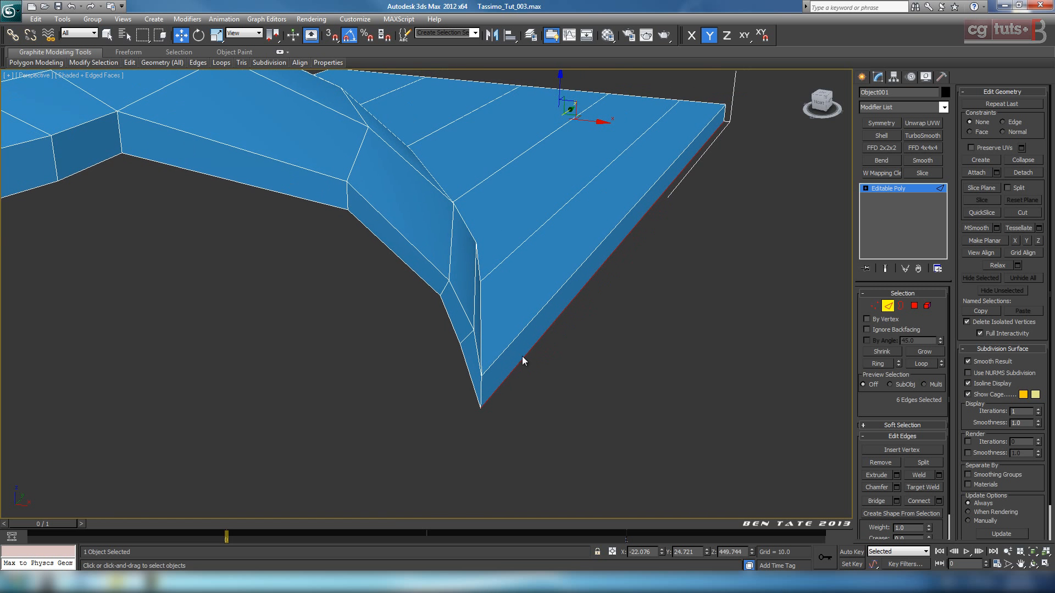
pyautogui.click(874, 307)
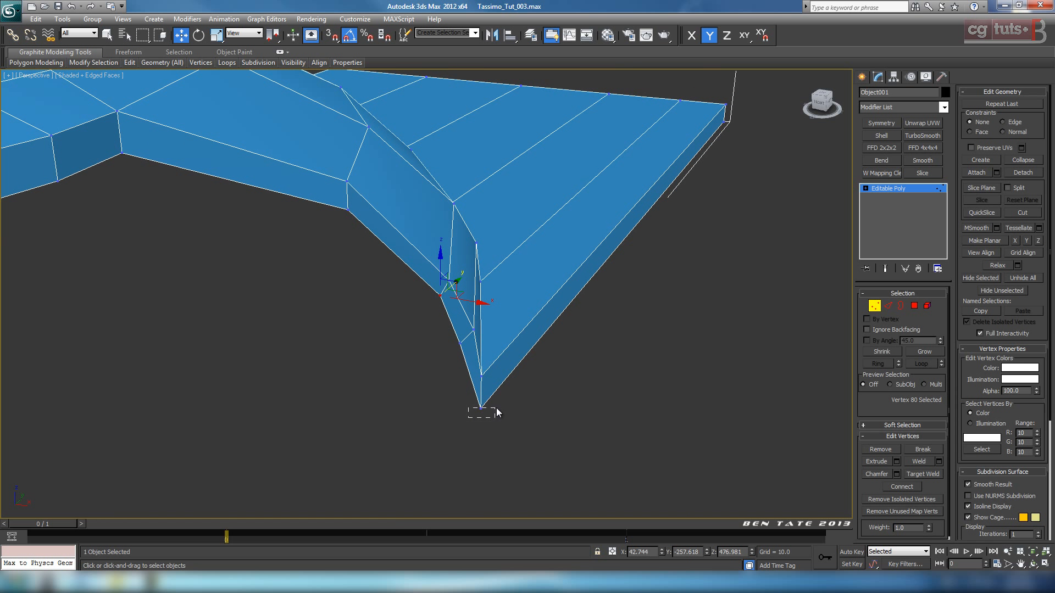
pyautogui.moveTo(496, 408); pyautogui.dragTo(496, 407)
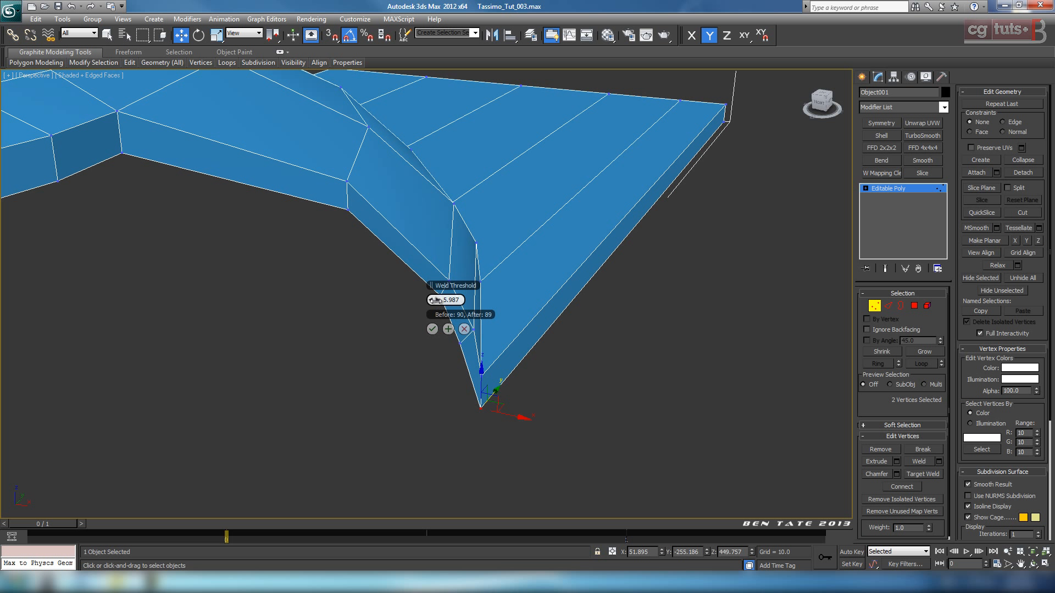
pyautogui.click(433, 329)
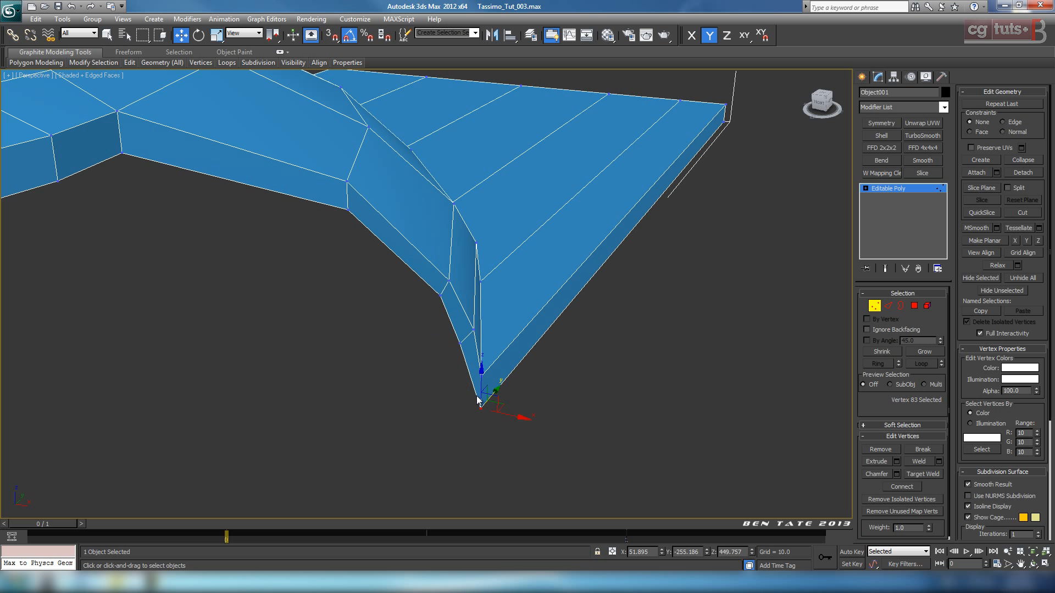
# - Check the lower corner vertices where the front rim strip meets the side strip for unwelded duplicates
pyautogui.moveTo(278, 198); pyautogui.dragTo(301, 214, button='middle')
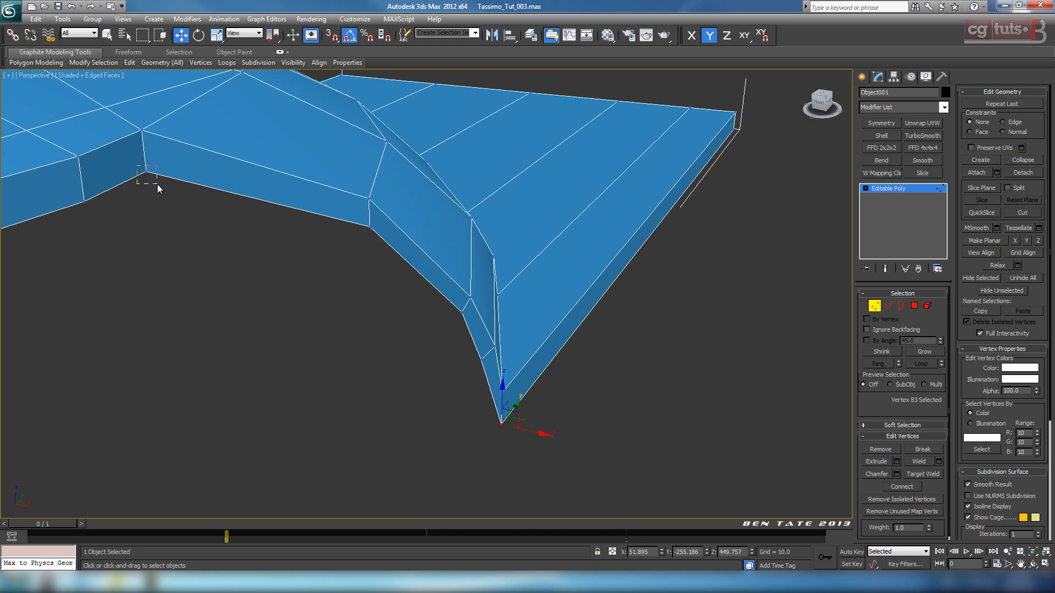
pyautogui.moveTo(157, 185); pyautogui.dragTo(158, 185)
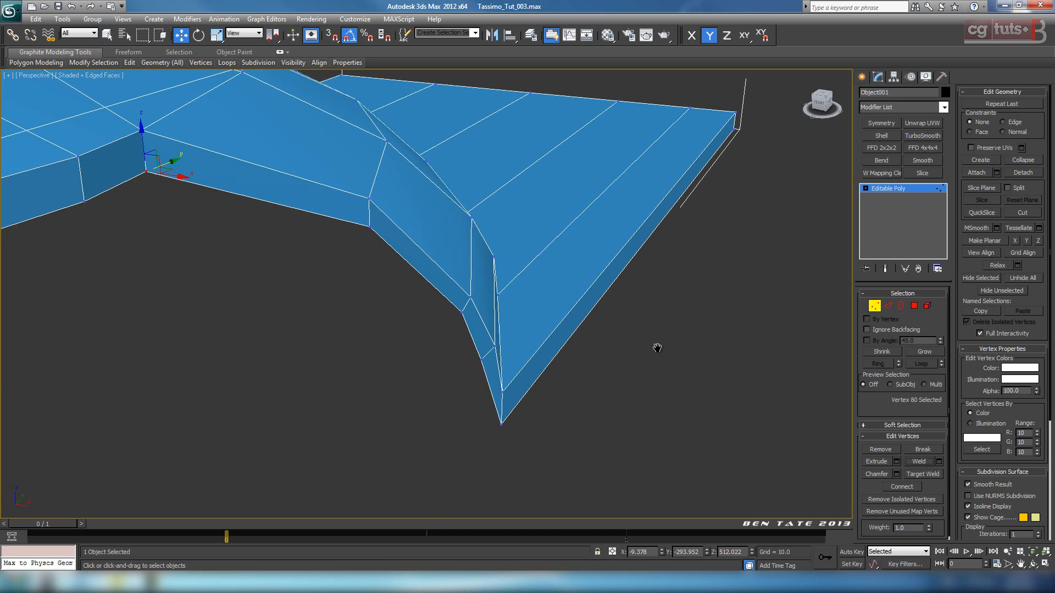
pyautogui.keyDown('alt'); pyautogui.moveTo(658, 348); pyautogui.dragTo(568, 277, button='middle'); pyautogui.keyUp('alt')
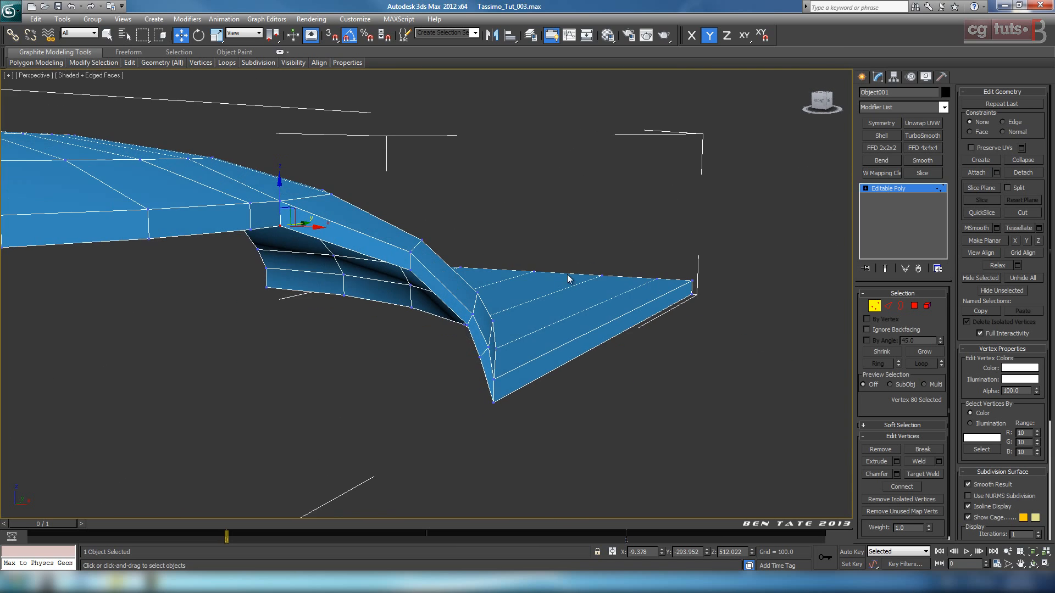
pyautogui.scroll(4, 542, 315)
pyautogui.click(321, 155)
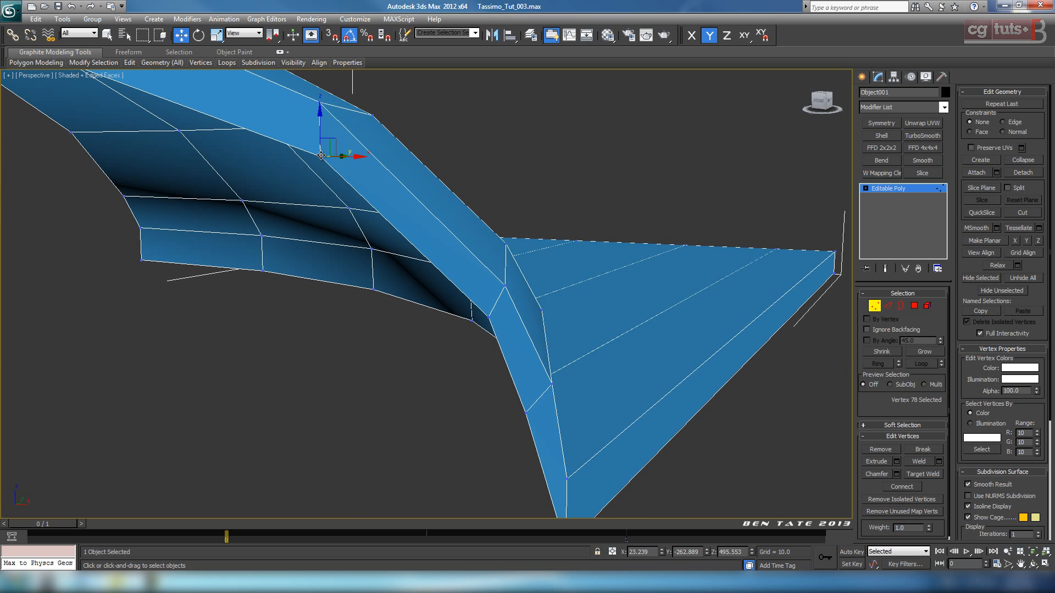
# - Move the two inner vertices on the front rim's lower curve about 0.5 units inward along X and 1.1 units down in the Front view
pyautogui.scroll(-4, 489, 328)
pyautogui.moveTo(502, 331)
pyautogui.keyDown('alt'); pyautogui.mouseDown(button='middle')
pyautogui.moveTo(523, 353)
pyautogui.moveTo(503, 336)
pyautogui.mouseUp(button='middle'); pyautogui.keyUp('alt')
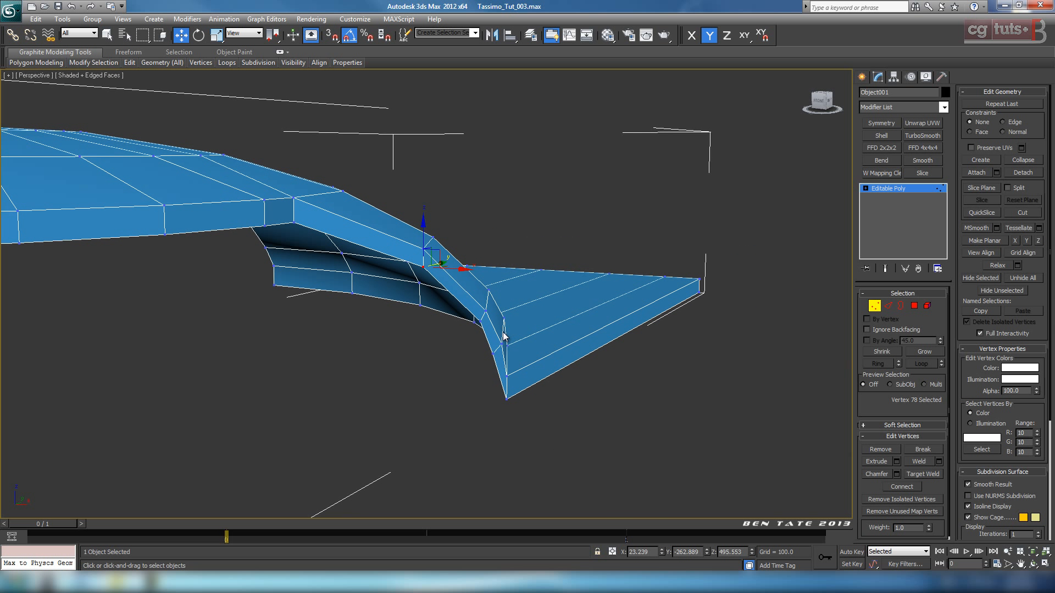
pyautogui.click(482, 324)
pyautogui.keyDown('ctrl'); pyautogui.click(493, 354); pyautogui.keyUp('ctrl')
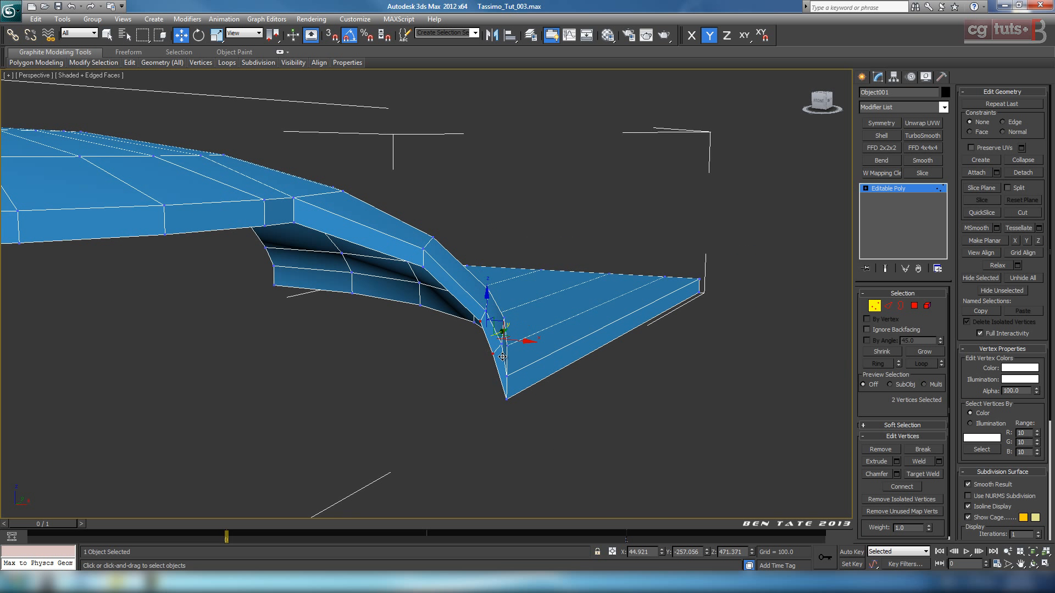
pyautogui.hotkey('alt', 'w')
pyautogui.rightClick(714, 222)
pyautogui.hotkey('alt', 'w')
pyautogui.moveTo(709, 263); pyautogui.dragTo(612, 305, button='middle')
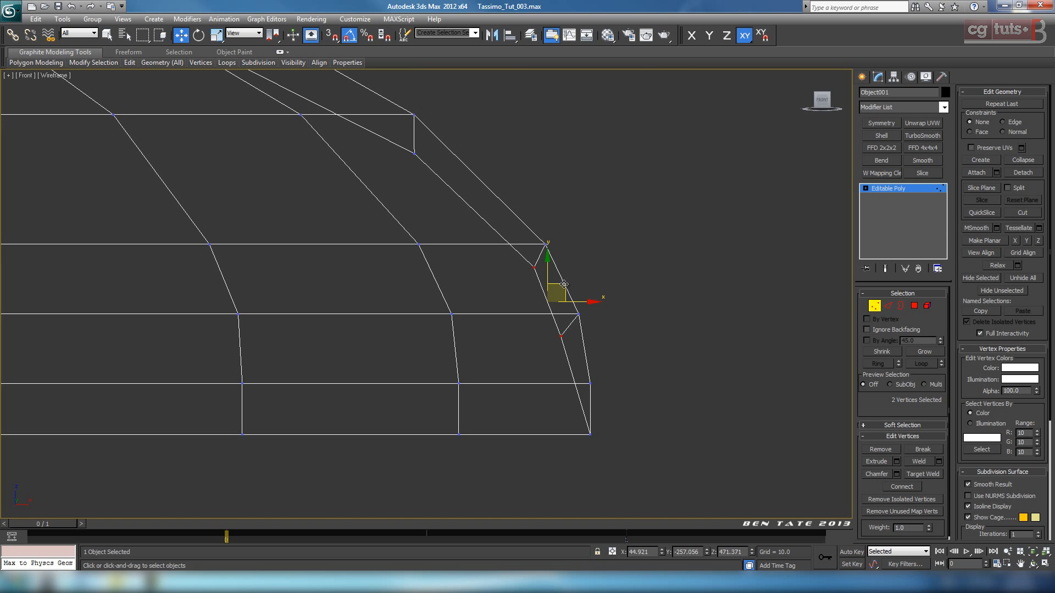
pyautogui.moveTo(561, 288); pyautogui.dragTo(561, 290)
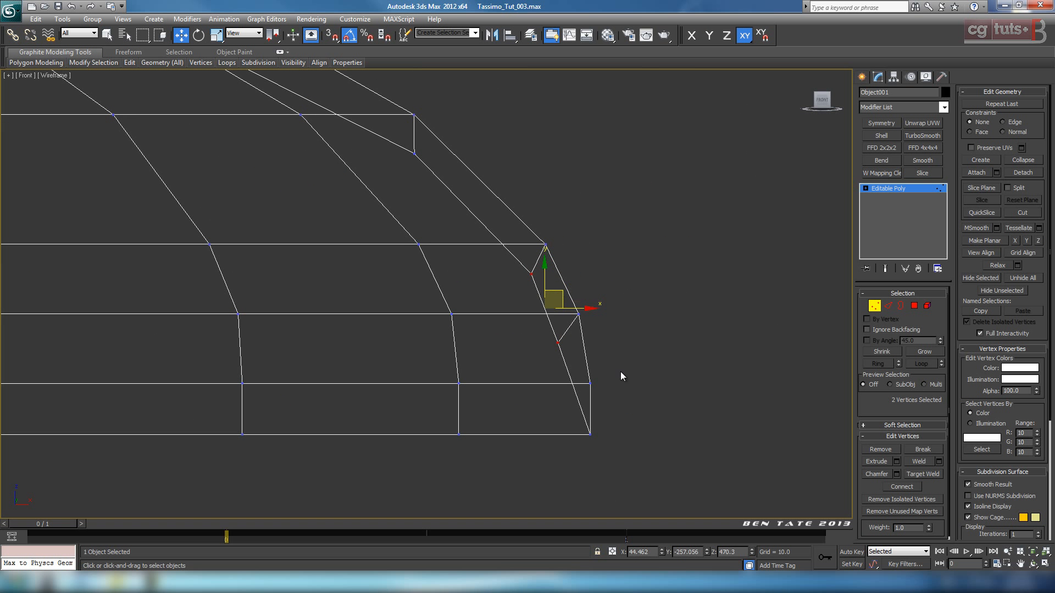
pyautogui.hotkey('alt', 'w')
pyautogui.rightClick(703, 428)
pyautogui.hotkey('alt', 'w')
pyautogui.moveTo(654, 429)
pyautogui.keyDown('alt'); pyautogui.mouseDown(button='middle')
pyautogui.moveTo(511, 429)
pyautogui.moveTo(577, 430)
pyautogui.moveTo(582, 368)
pyautogui.moveTo(593, 376)
pyautogui.moveTo(571, 413)
pyautogui.moveTo(581, 419)
pyautogui.moveTo(454, 372)
pyautogui.moveTo(505, 388)
pyautogui.moveTo(533, 415)
pyautogui.moveTo(471, 380)
pyautogui.moveTo(469, 401)
pyautogui.moveTo(554, 391)
pyautogui.mouseUp(button='middle'); pyautogui.keyUp('alt')
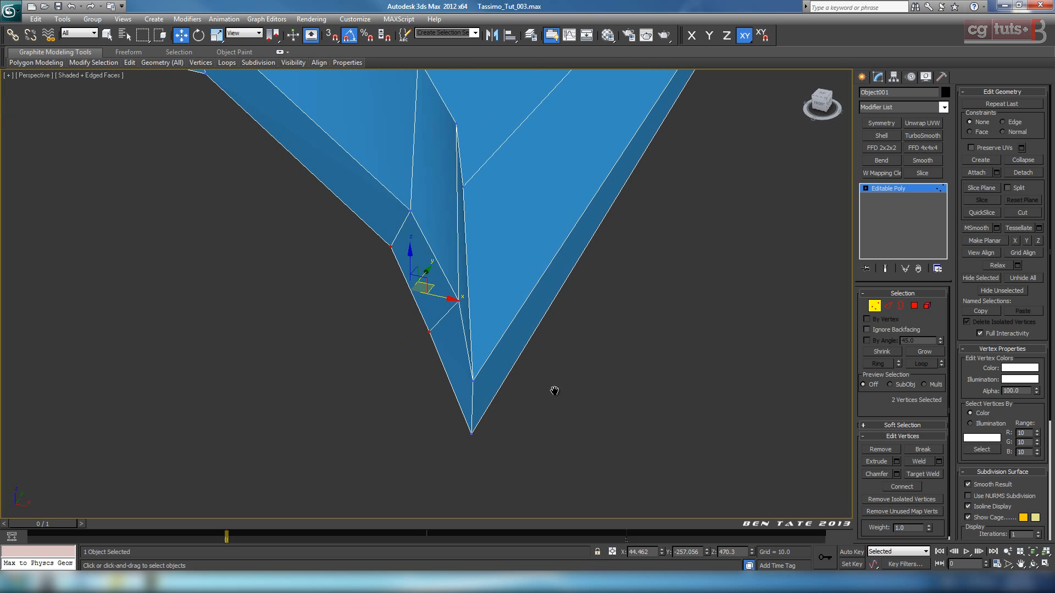
# - Try to shift the vertex at the rim's bottom corner slightly along X and along Y
pyautogui.click(474, 430)
pyautogui.moveTo(490, 436); pyautogui.dragTo(467, 435)
pyautogui.keyDown('alt'); pyautogui.moveTo(570, 424); pyautogui.dragTo(584, 391, button='middle'); pyautogui.keyUp('alt')
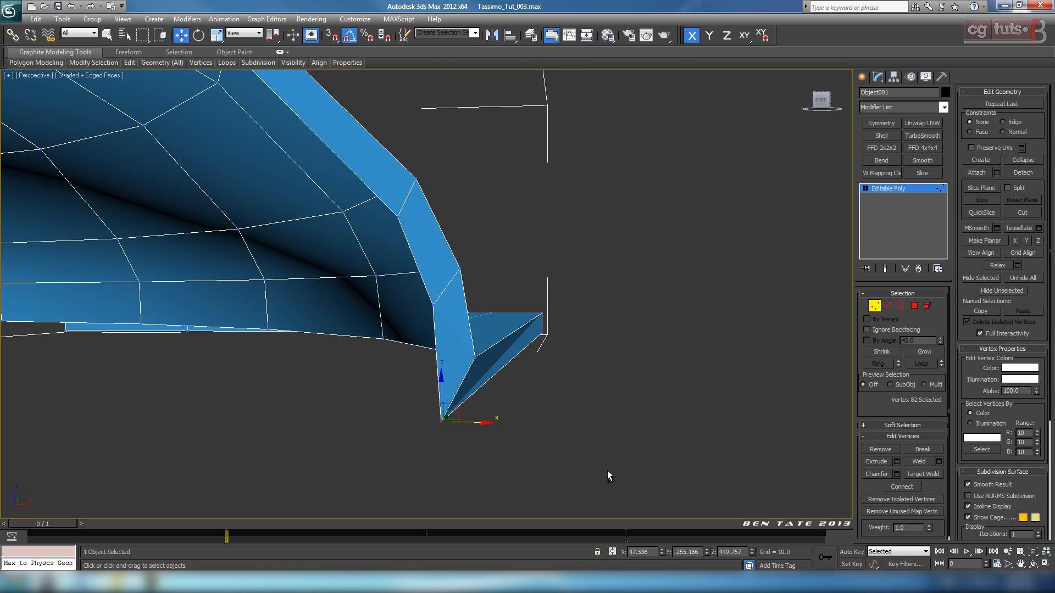
pyautogui.hotkey('ctrl', 'z')
pyautogui.keyDown('alt'); pyautogui.moveTo(585, 420); pyautogui.dragTo(515, 422, button='middle'); pyautogui.keyUp('alt')
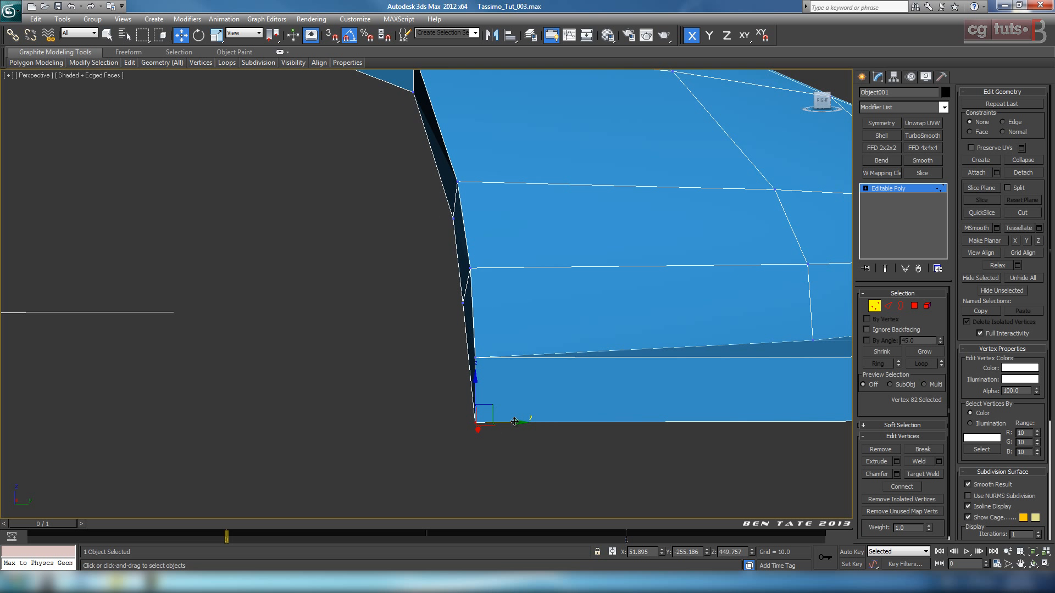
pyautogui.moveTo(514, 422); pyautogui.dragTo(509, 421)
pyautogui.keyDown('alt'); pyautogui.moveTo(510, 421); pyautogui.dragTo(573, 402, button='middle'); pyautogui.keyUp('alt')
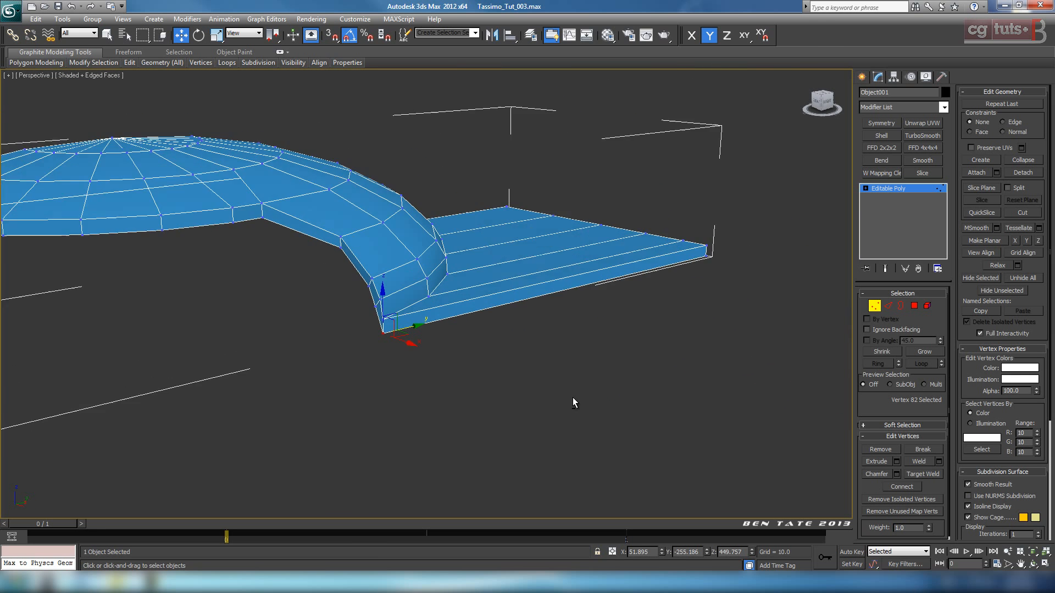
# - Examine the rim strip and the flat base's side and back edges from around the dome part
pyautogui.scroll(-3, 549, 379)
pyautogui.moveTo(532, 352); pyautogui.dragTo(699, 419, button='middle')
pyautogui.scroll(3, 604, 436)
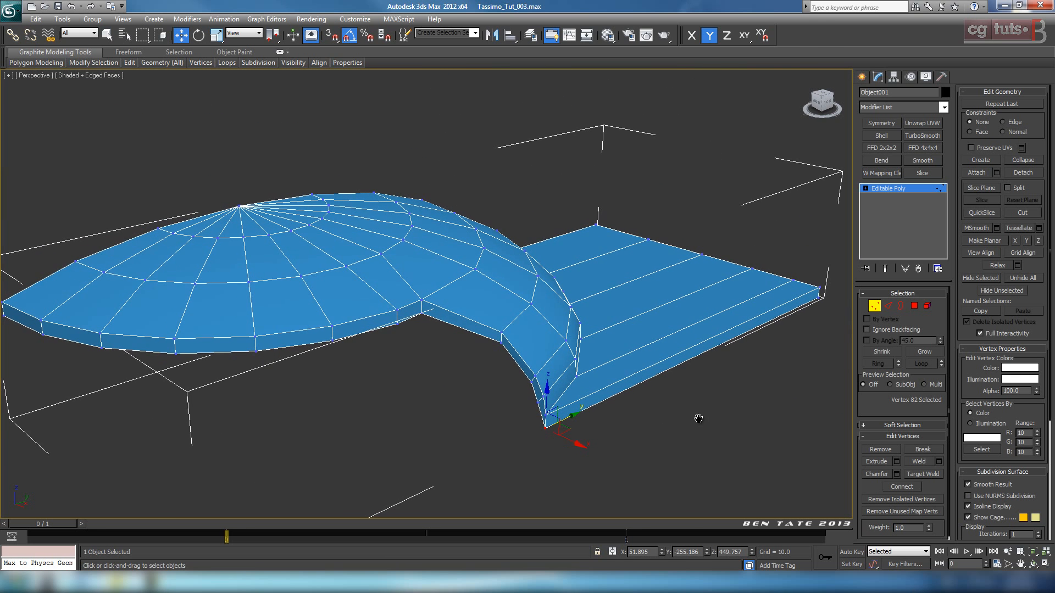
pyautogui.scroll(-2, 779, 402)
pyautogui.keyDown('alt'); pyautogui.moveTo(790, 402); pyautogui.dragTo(658, 410, button='middle'); pyautogui.keyUp('alt')
pyautogui.scroll(4, 665, 414)
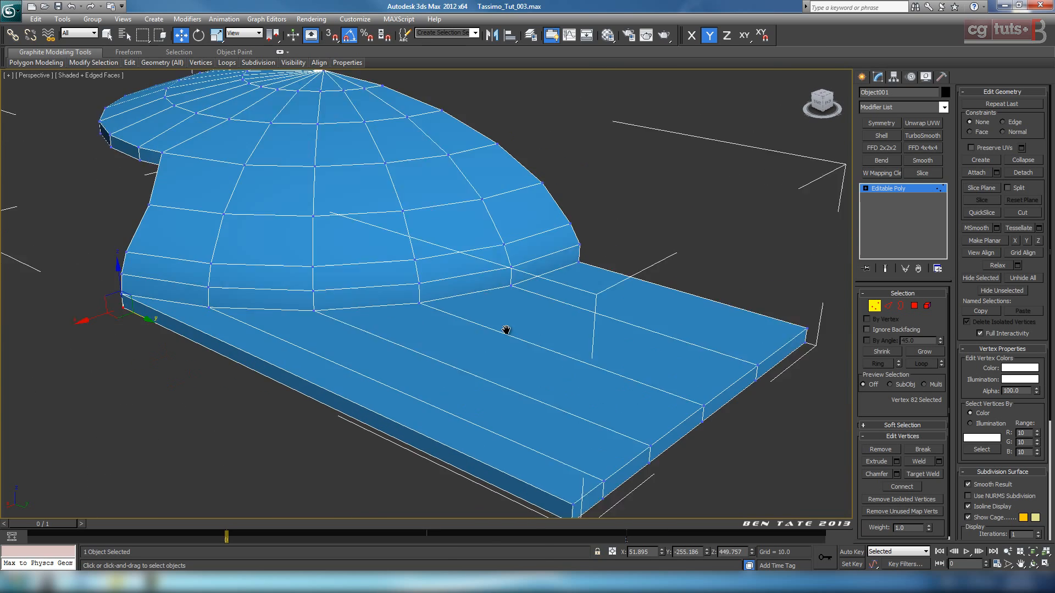
pyautogui.moveTo(506, 329); pyautogui.dragTo(482, 297, button='middle')
pyautogui.moveTo(616, 412); pyautogui.dragTo(651, 401, button='middle')
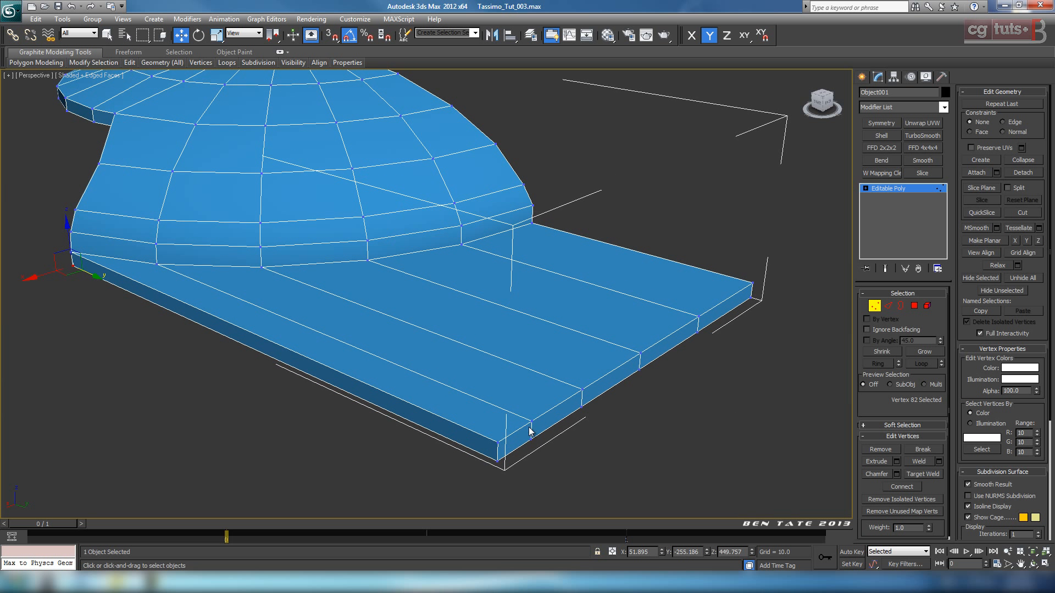
pyautogui.hotkey('alt', 'w')
pyautogui.rightClick(307, 243)
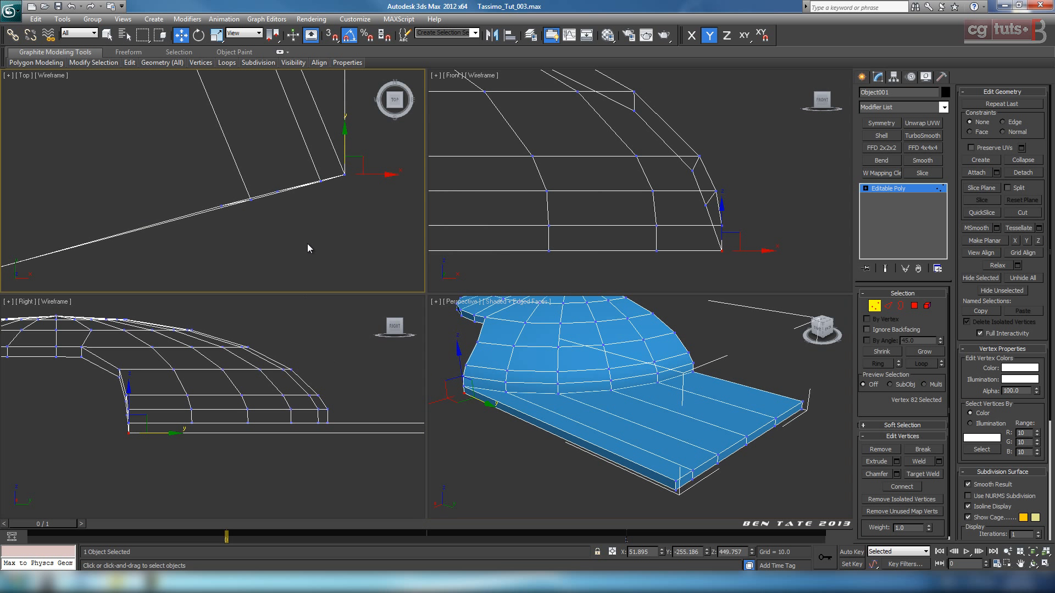
pyautogui.rightClick(587, 421)
pyautogui.hotkey('alt', 'w')
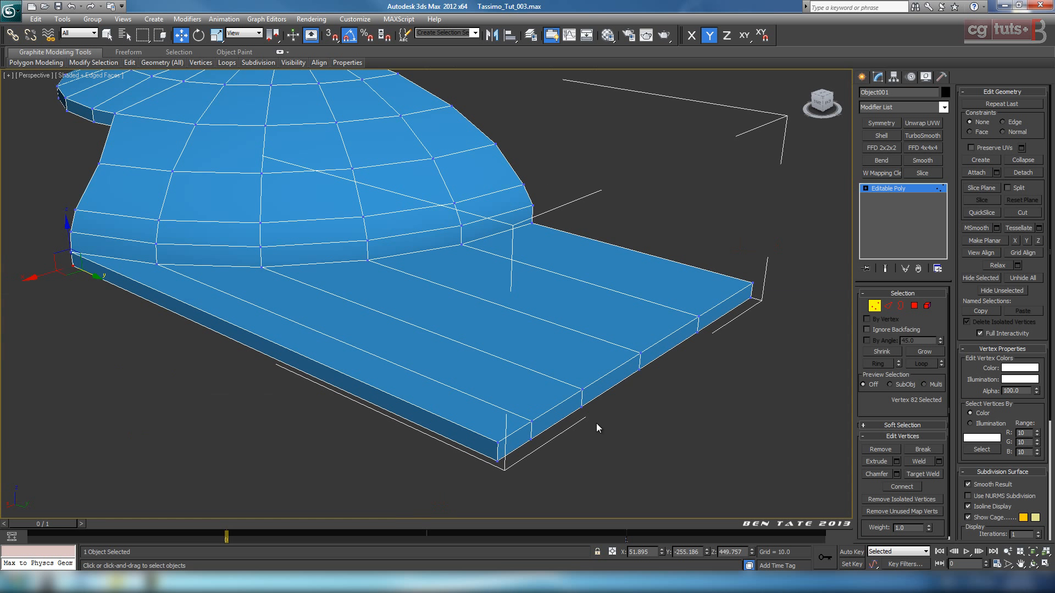
# - Select the ring of lengthwise edges on the flat base and connect them with one crosswise edge loop
pyautogui.scroll(3, 660, 426)
pyautogui.click(888, 306)
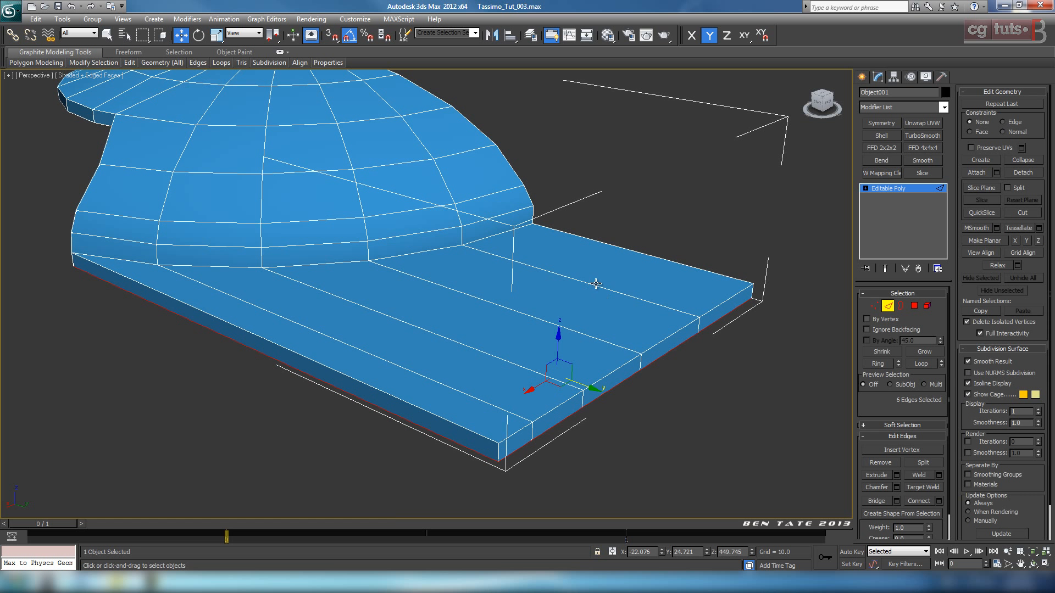
pyautogui.click(595, 284)
pyautogui.click(879, 364)
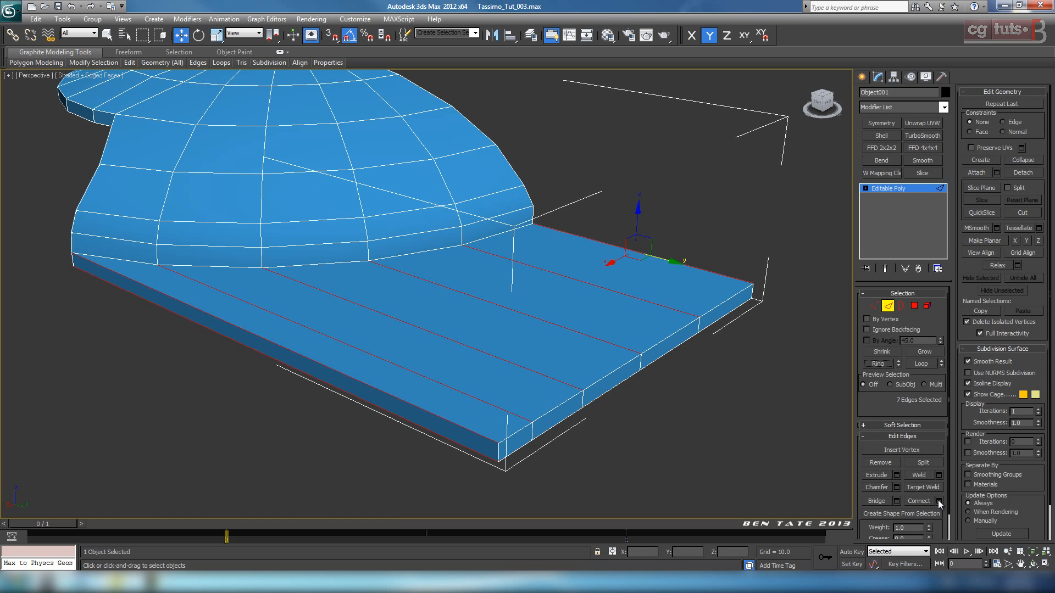
pyautogui.click(938, 502)
pyautogui.click(430, 348)
# - Make the crosswise edge loop planar in Y and move it about 47 units toward the base's back edge in the Top view
pyautogui.hotkey('alt', 'w')
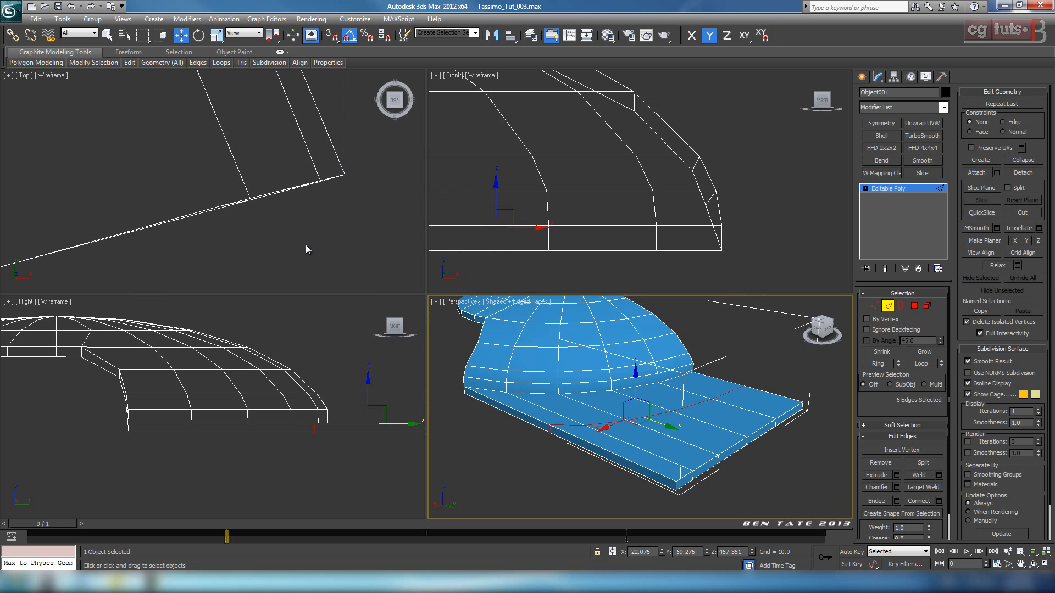
pyautogui.rightClick(299, 231)
pyautogui.hotkey('alt', 'w')
pyautogui.scroll(5, 385, 296)
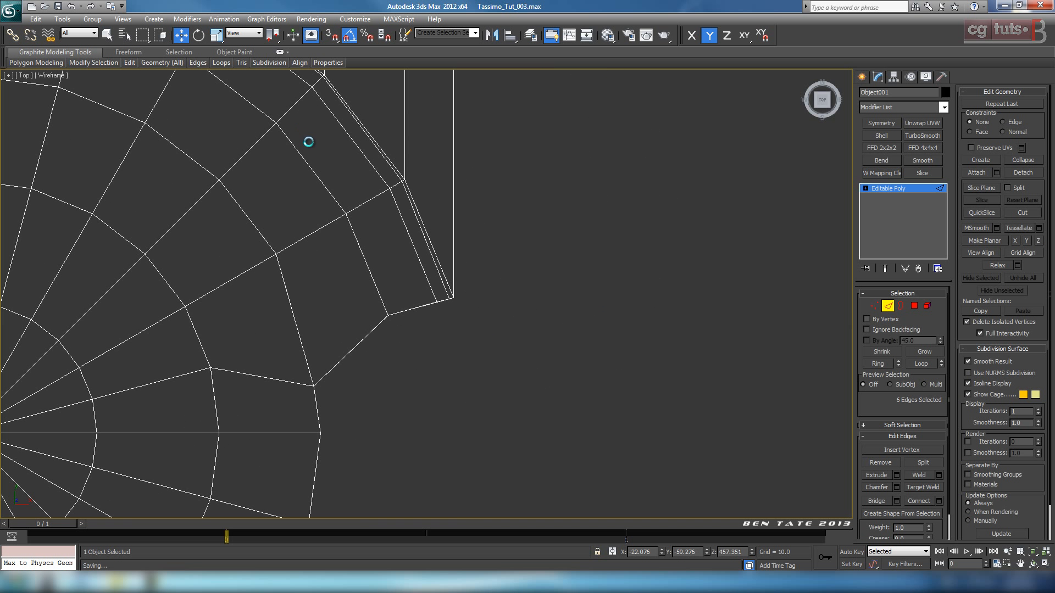
pyautogui.scroll(-4, 309, 143)
pyautogui.moveTo(313, 150); pyautogui.dragTo(342, 222)
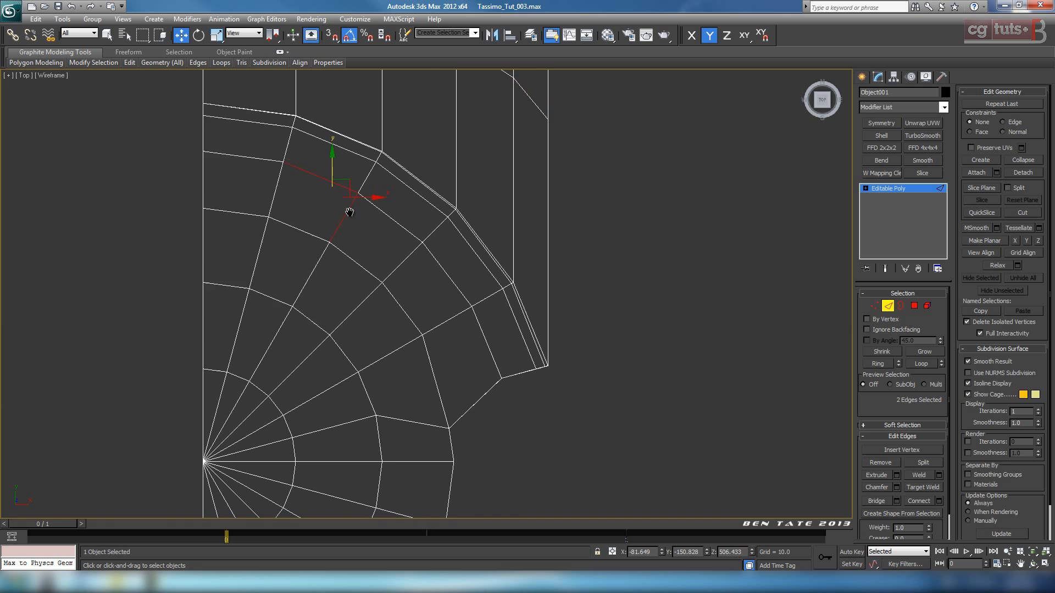
pyautogui.scroll(4, 363, 248)
pyautogui.hotkey('alt', 'l')
pyautogui.moveTo(380, 310); pyautogui.dragTo(578, 330, button='middle')
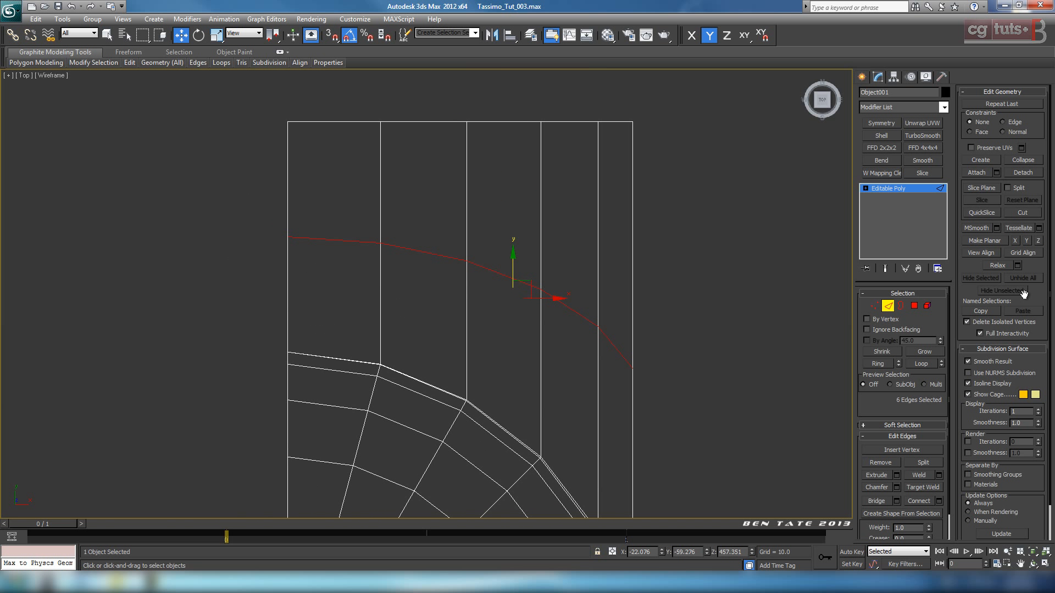
pyautogui.moveTo(624, 356); pyautogui.dragTo(641, 379, button='middle')
pyautogui.moveTo(532, 286); pyautogui.dragTo(544, 237)
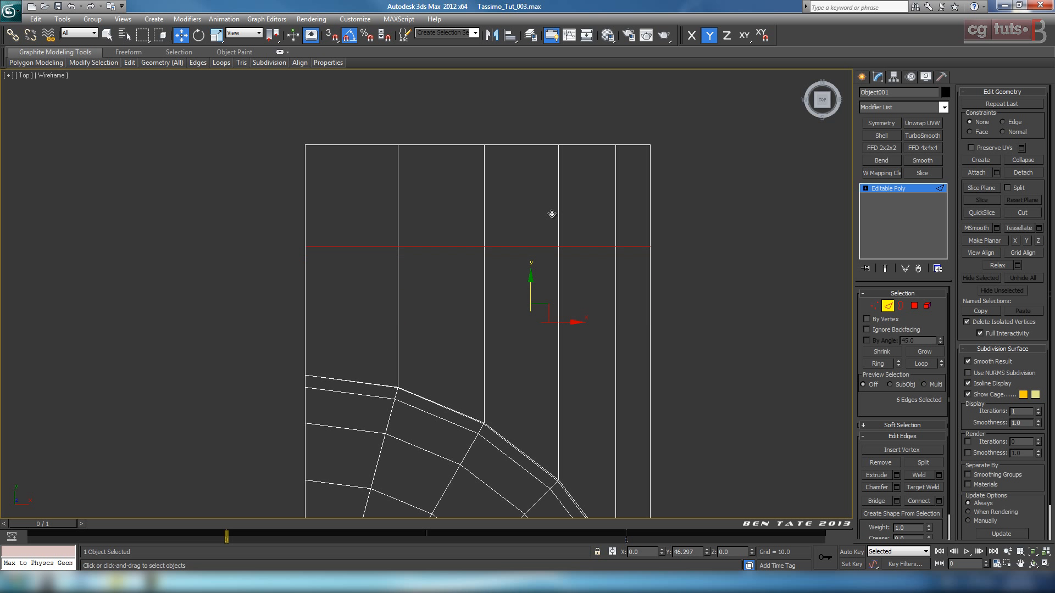
# - Target-weld the upper and lower vertices next to the base's back corner onto their inner neighbours along the back edge
pyautogui.hotkey('alt', 'w')
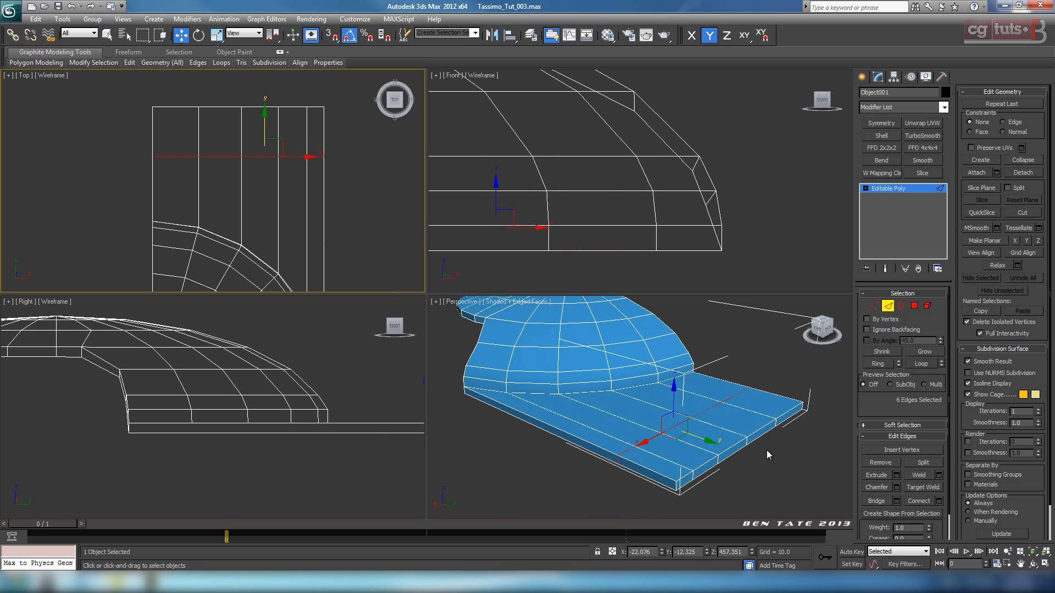
pyautogui.hotkey('alt', 'w')
pyautogui.click(874, 306)
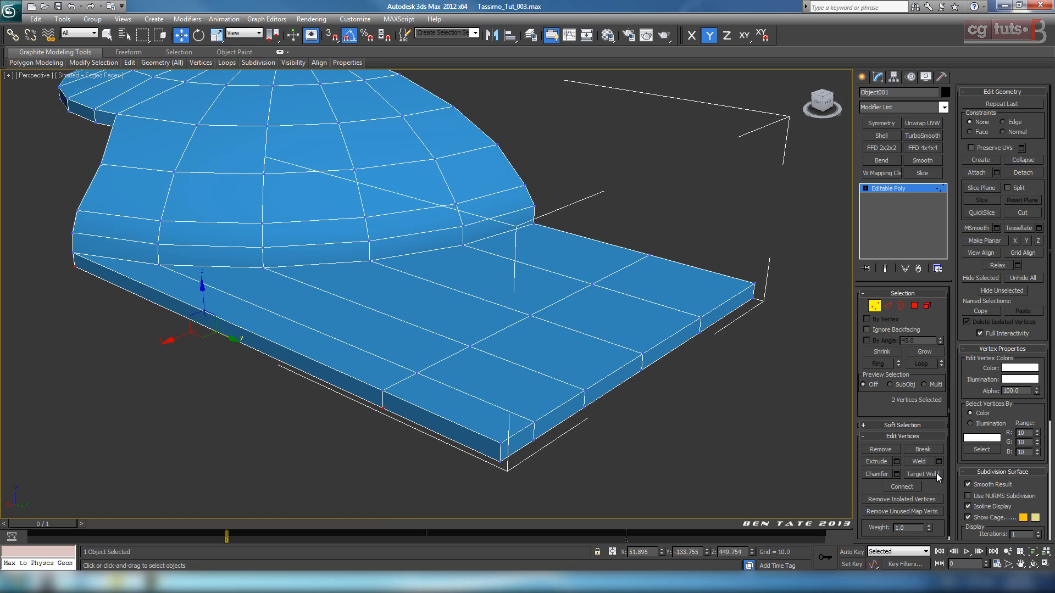
pyautogui.click(929, 474)
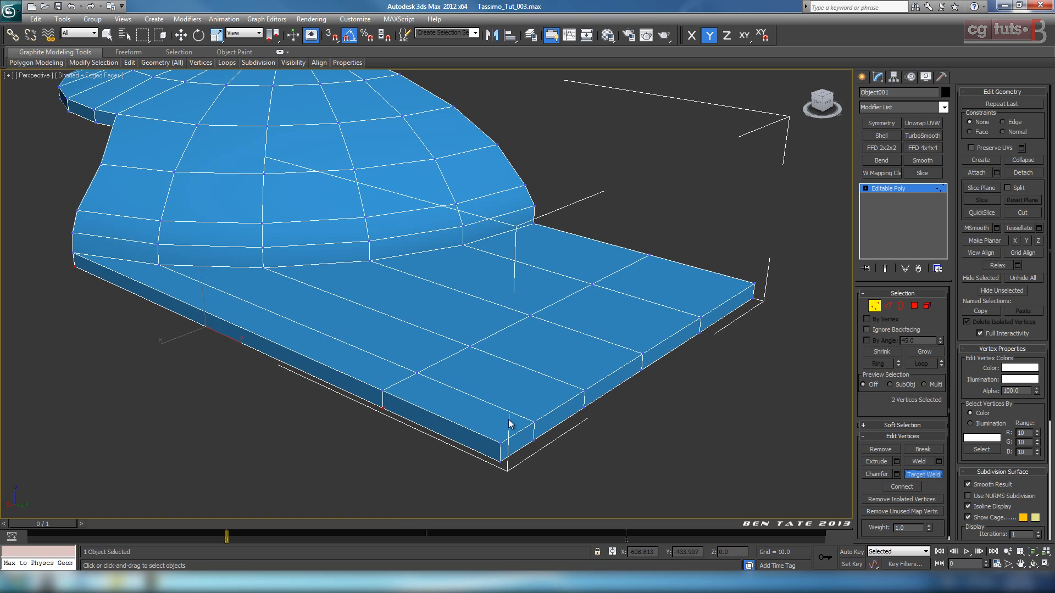
pyautogui.click(585, 390)
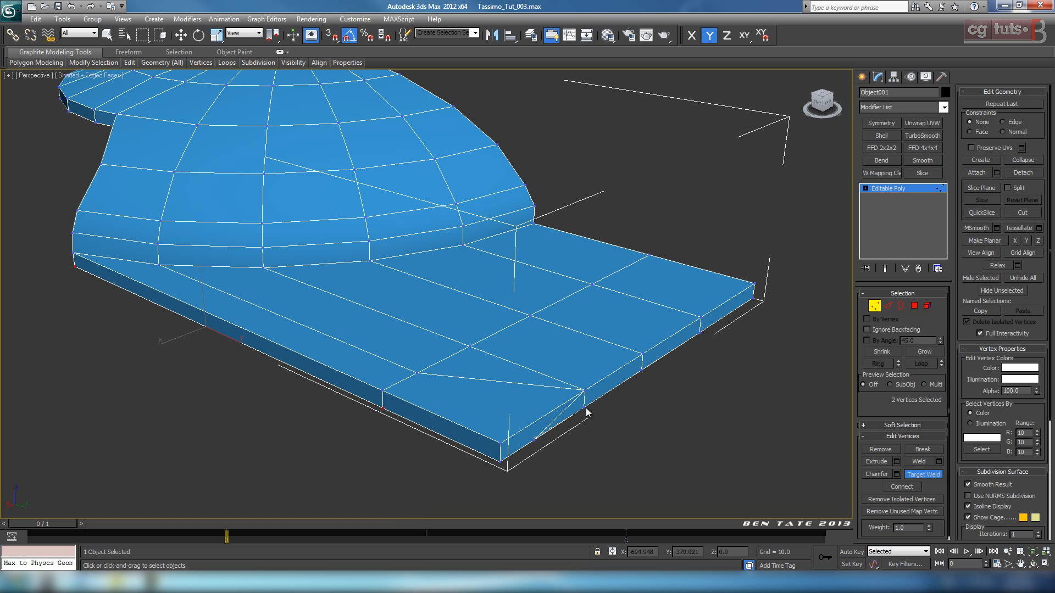
pyautogui.moveTo(622, 437); pyautogui.dragTo(602, 440, button='middle')
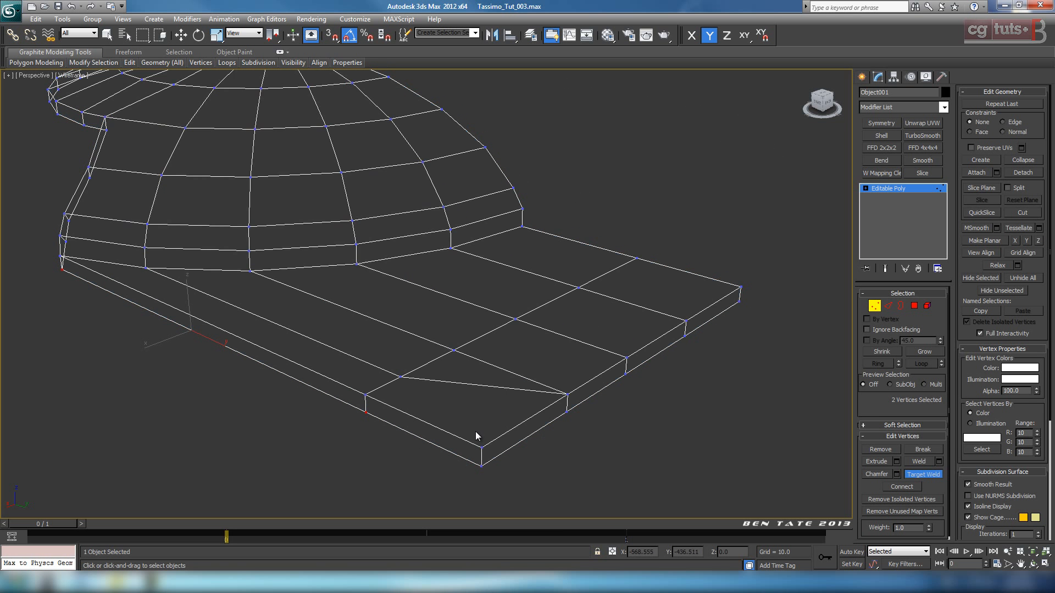
pyautogui.click(915, 473)
pyautogui.moveTo(666, 445); pyautogui.dragTo(649, 391, button='middle')
# - Select the vertical edge at the base's back corner and unhide all the hidden model parts
pyautogui.click(888, 305)
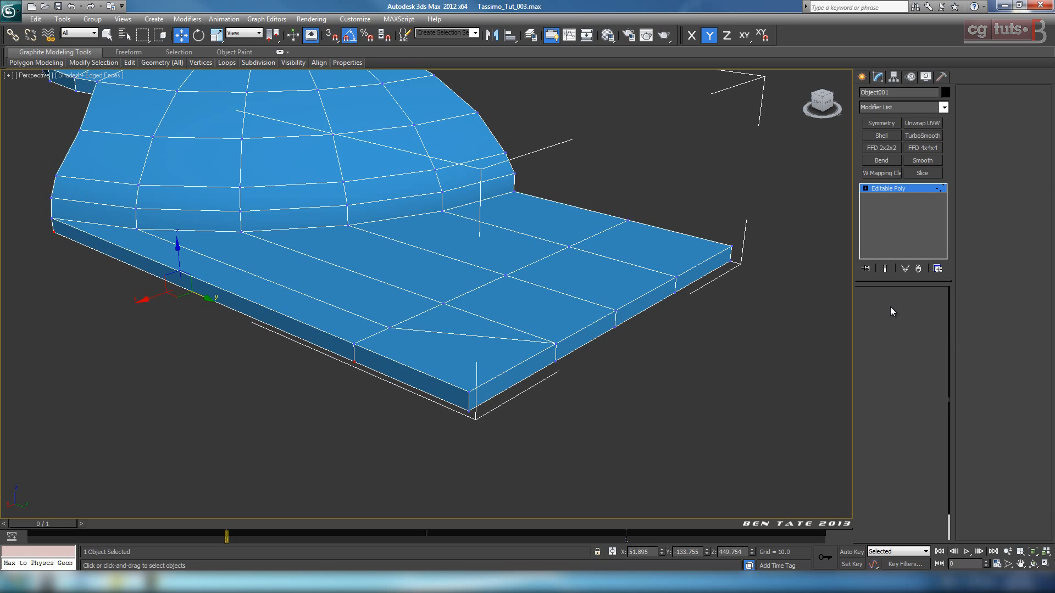
pyautogui.click(467, 403)
pyautogui.moveTo(584, 444); pyautogui.dragTo(619, 459, button='middle')
pyautogui.rightClick(590, 453)
pyautogui.click(612, 355)
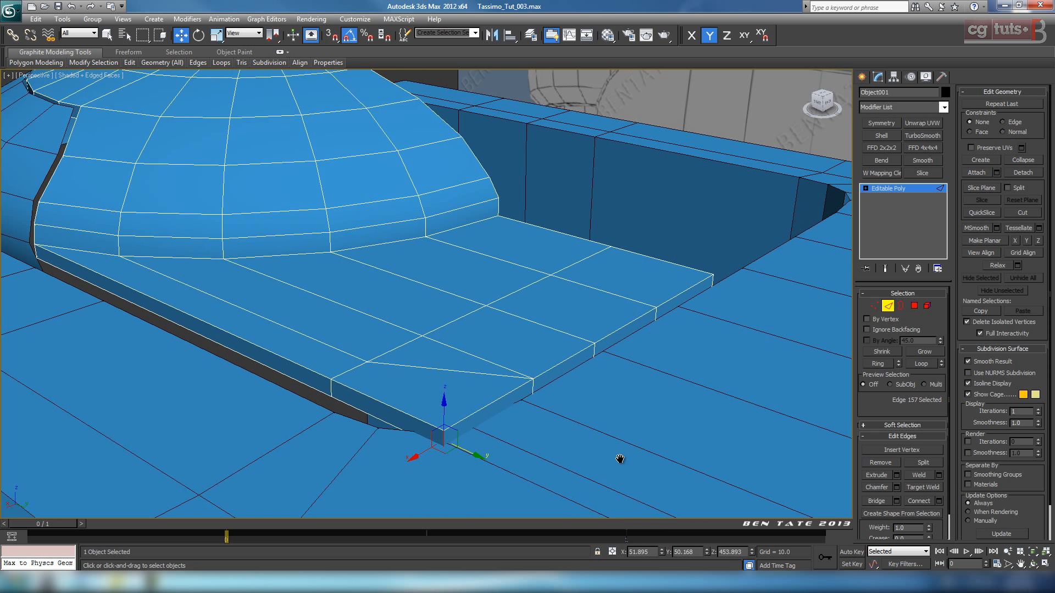
# - Compare the base's back corner with the box's surrounding recess in the Top view, in shaded and wireframe display
pyautogui.hotkey('alt', 'w')
pyautogui.hotkey('alt', 'w')
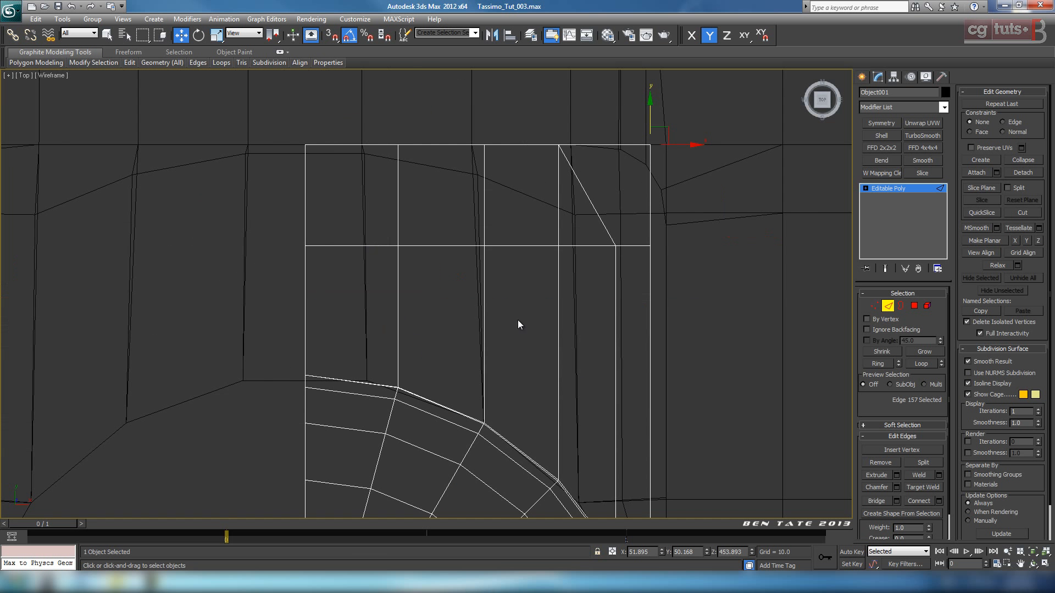
pyautogui.press('F3')
pyautogui.scroll(-3, 605, 362)
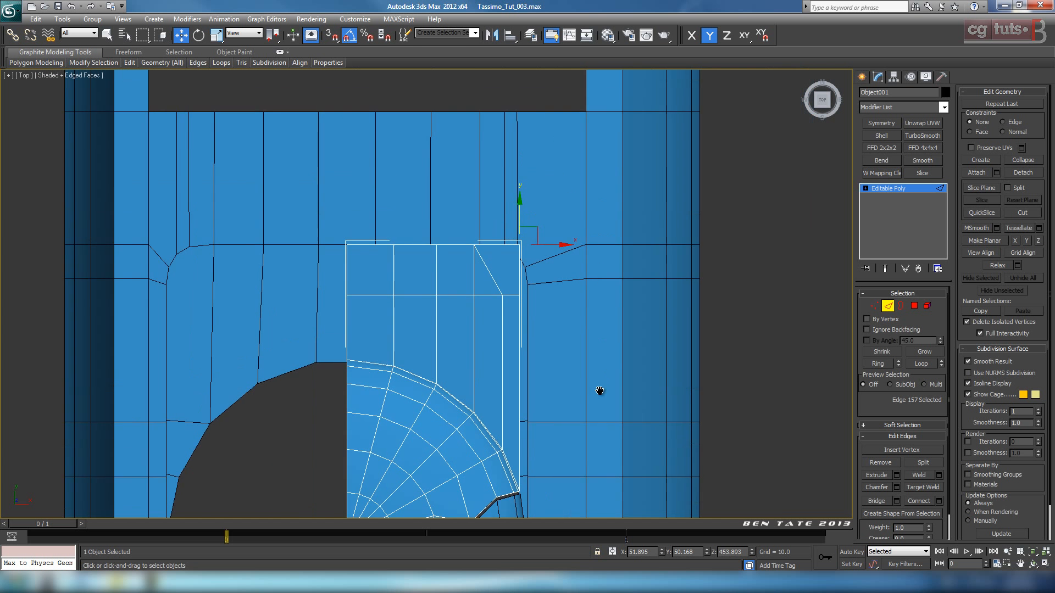
pyautogui.moveTo(631, 396)
pyautogui.mouseDown(button='middle')
pyautogui.moveTo(612, 346)
pyautogui.moveTo(614, 388)
pyautogui.moveTo(608, 240)
pyautogui.moveTo(610, 372)
pyautogui.mouseUp(button='middle')
pyautogui.press('F3')
pyautogui.press('F3')
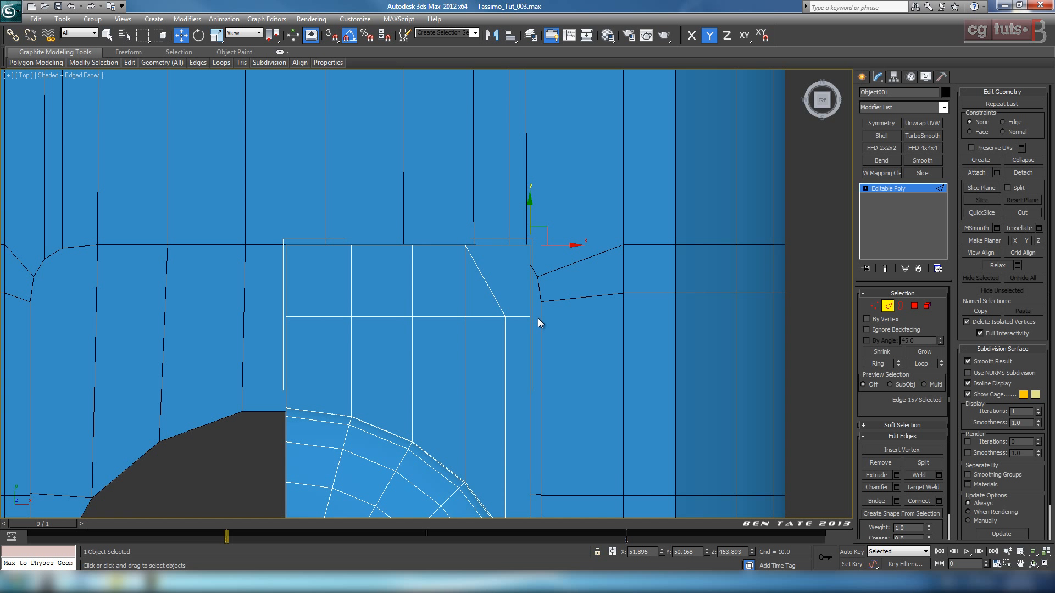
pyautogui.moveTo(538, 318)
pyautogui.mouseDown(button='middle')
pyautogui.moveTo(558, 289)
pyautogui.moveTo(555, 176)
pyautogui.moveTo(553, 433)
pyautogui.mouseUp(button='middle')
pyautogui.scroll(-2, 559, 285)
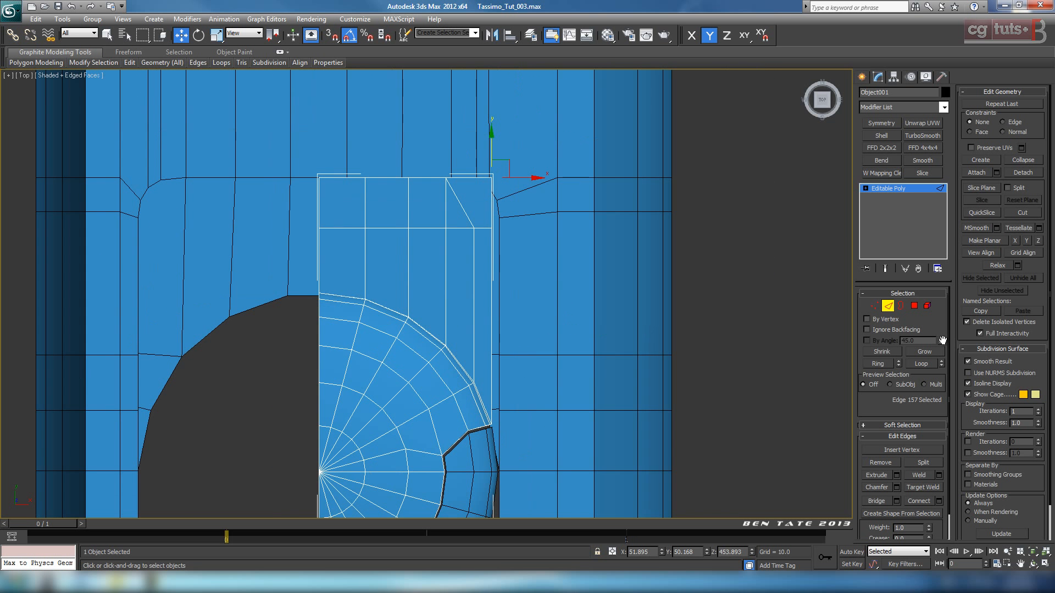
# - Switch the edited object from the dome part to the box part Box001 and enter vertex editing
pyautogui.click(890, 308)
pyautogui.moveTo(534, 234); pyautogui.dragTo(625, 257, button='middle')
pyautogui.click(617, 243)
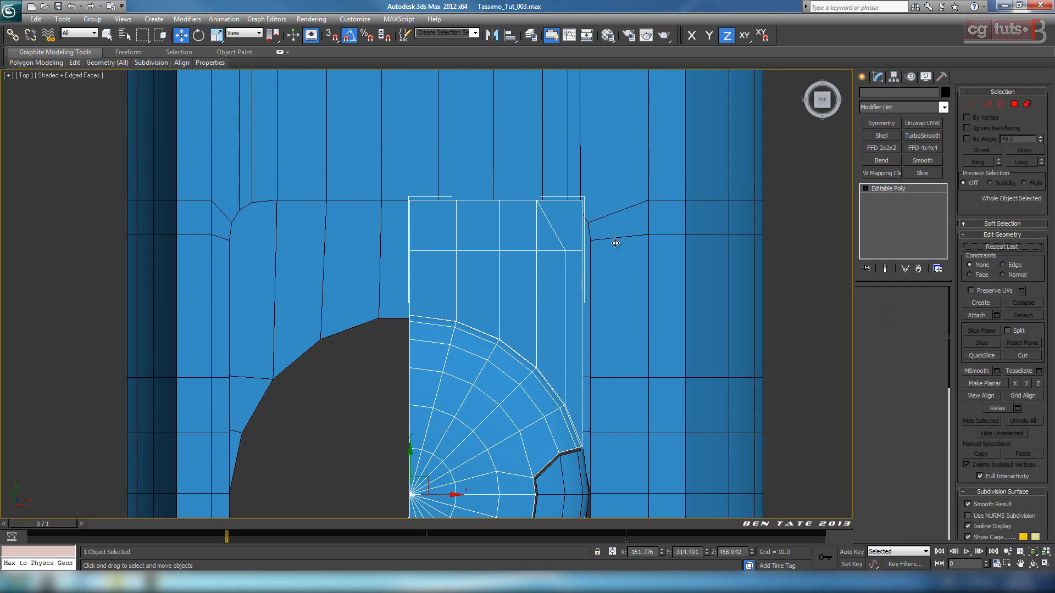
pyautogui.click(875, 306)
pyautogui.scroll(-3, 583, 332)
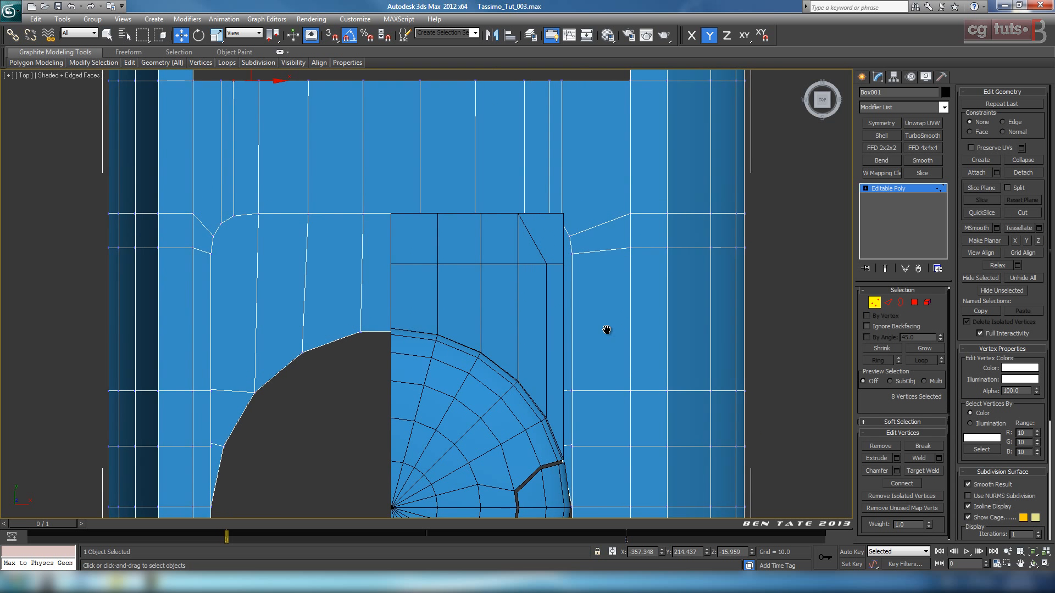
# - Examine the box's recess corner vertices against the base's back corner in the Top and Perspective views
pyautogui.press('F3')
pyautogui.moveTo(583, 334); pyautogui.dragTo(553, 236, button='middle')
pyautogui.press('F3')
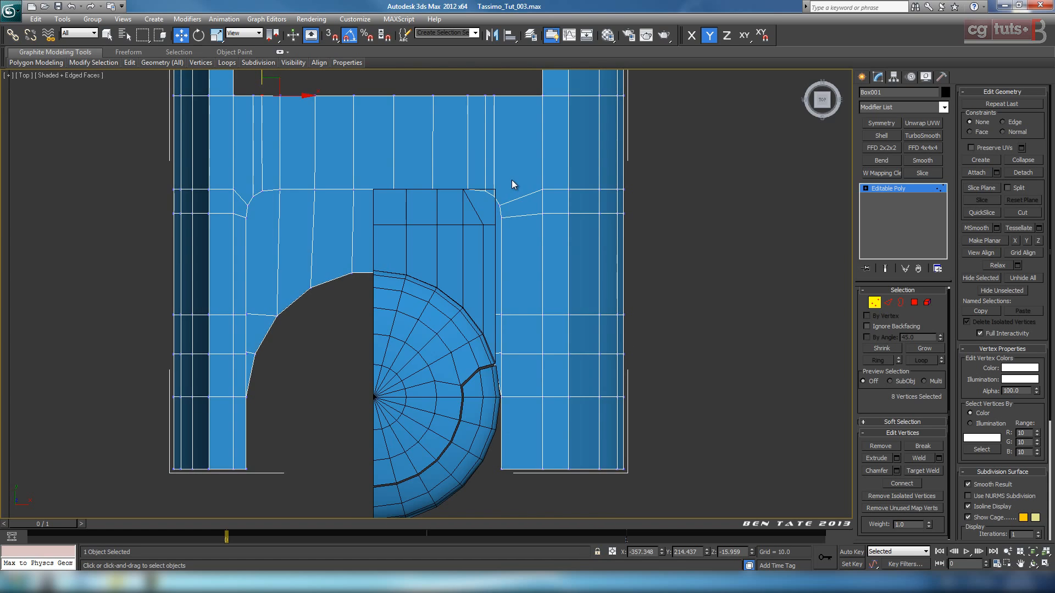
pyautogui.press('F3')
pyautogui.hotkey('alt', 'w')
pyautogui.rightClick(701, 455)
pyautogui.hotkey('alt', 'w')
pyautogui.keyDown('alt'); pyautogui.moveTo(702, 456); pyautogui.dragTo(626, 444, button='middle'); pyautogui.keyUp('alt')
pyautogui.moveTo(626, 444); pyautogui.dragTo(571, 454, button='middle')
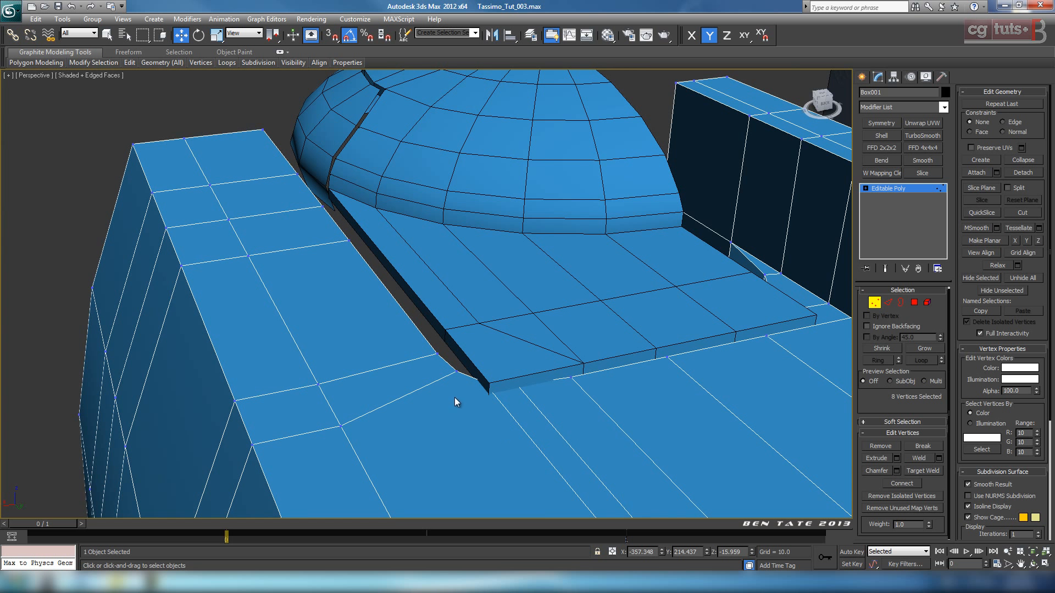
# - In the Top view, select the box vertices along the recess's side wall nearest the dome base and shift them along X towards the base
pyautogui.hotkey('alt', 'w')
pyautogui.rightClick(384, 268)
pyautogui.hotkey('alt', 'w')
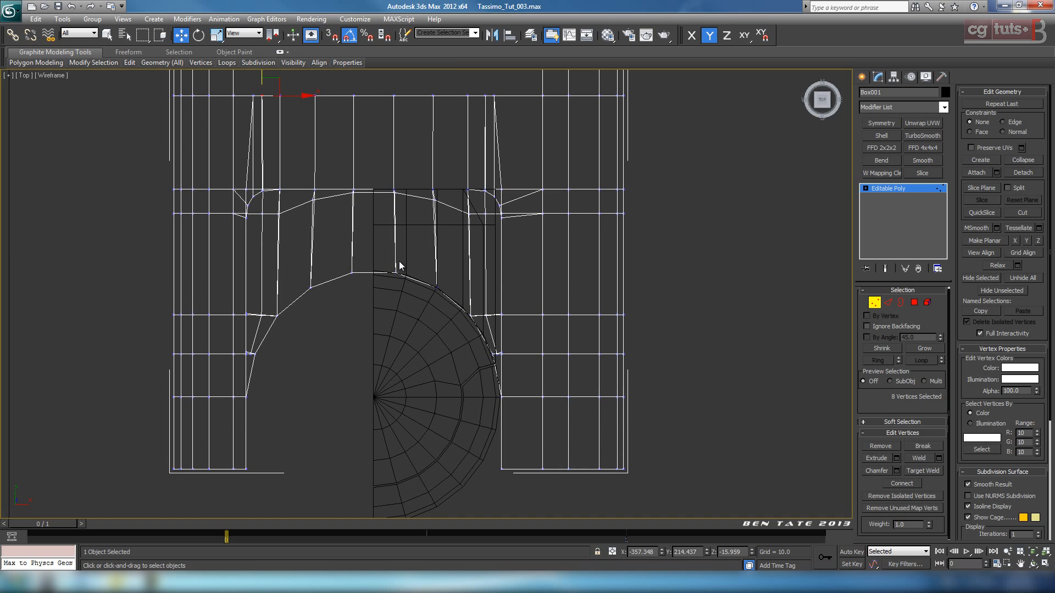
pyautogui.moveTo(514, 86); pyautogui.dragTo(517, 291)
pyautogui.moveTo(495, 493); pyautogui.dragTo(495, 493)
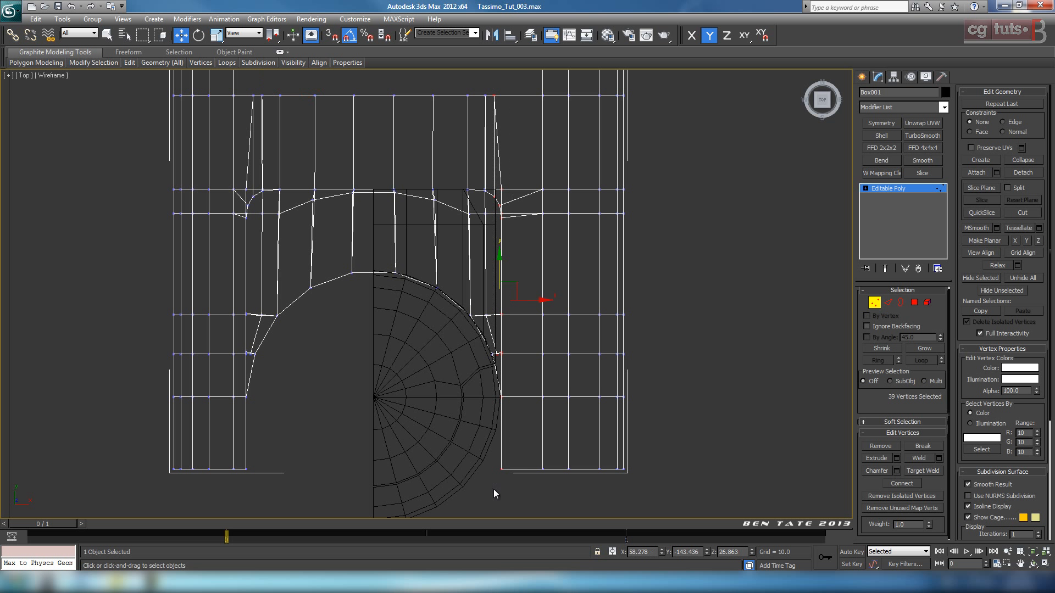
pyautogui.press('F3')
pyautogui.moveTo(549, 433)
pyautogui.mouseDown(button='middle')
pyautogui.moveTo(537, 448)
pyautogui.moveTo(502, 186)
pyautogui.mouseUp(button='middle')
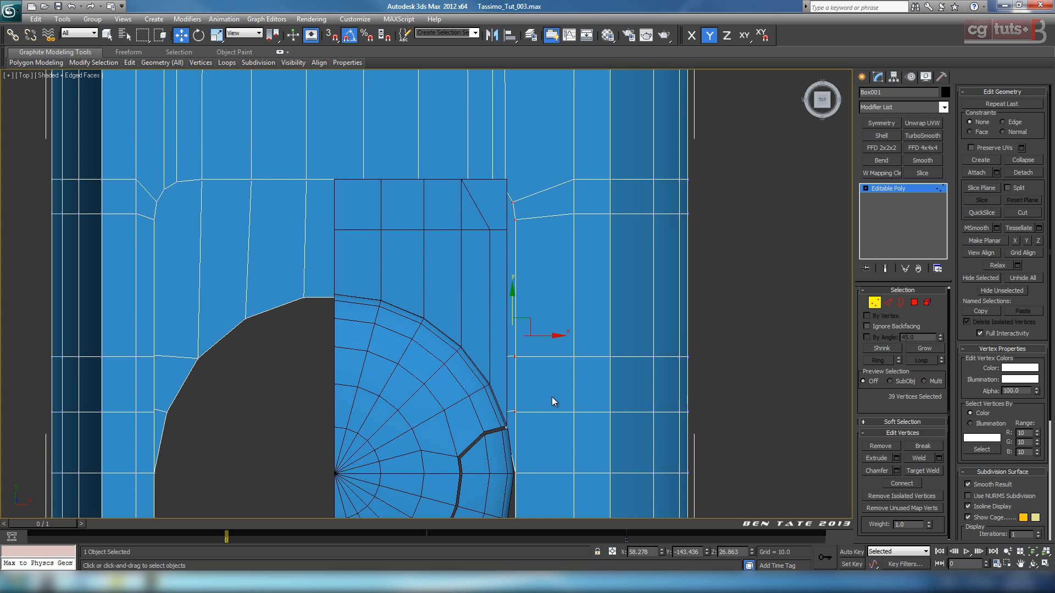
pyautogui.moveTo(551, 397); pyautogui.dragTo(540, 295, button='middle')
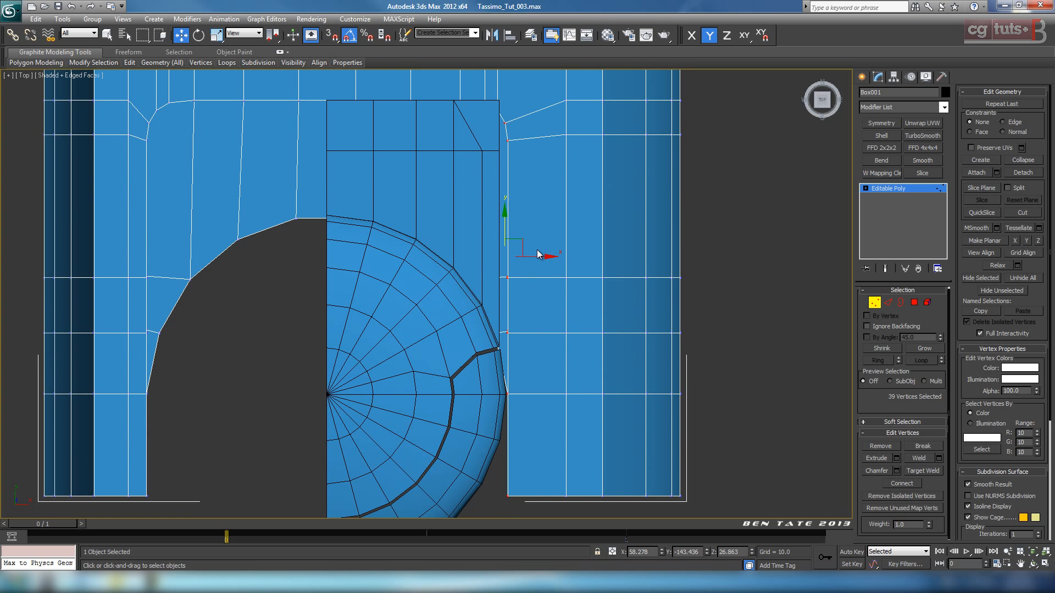
pyautogui.moveTo(540, 256); pyautogui.dragTo(528, 256)
# - Check the shifted recess wall against the dome base in wireframe and shaded display, and leave the box's vertex editing
pyautogui.press('F3')
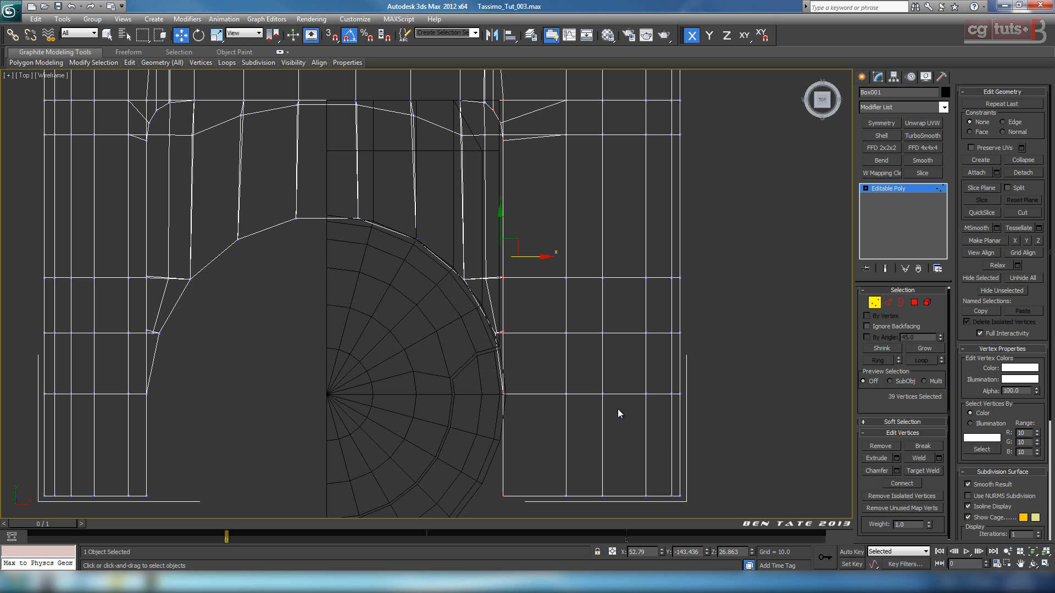
pyautogui.moveTo(555, 358); pyautogui.dragTo(589, 316, button='middle')
pyautogui.scroll(-2, 598, 318)
pyautogui.scroll(1, 579, 358)
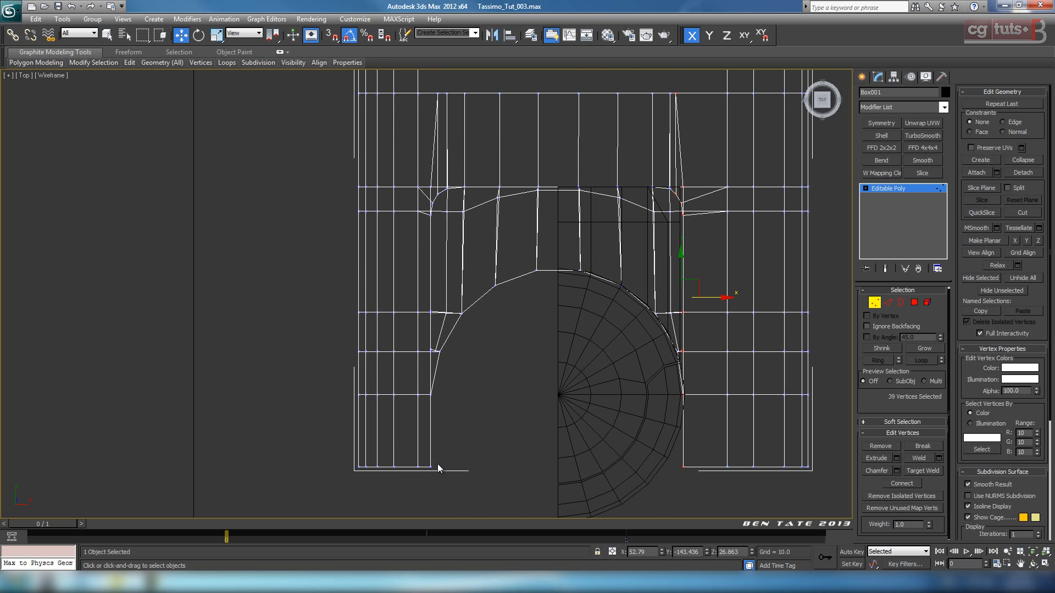
pyautogui.press('F3')
pyautogui.moveTo(447, 451)
pyautogui.mouseDown(button='middle')
pyautogui.moveTo(480, 438)
pyautogui.moveTo(478, 429)
pyautogui.mouseUp(button='middle')
pyautogui.moveTo(466, 273); pyautogui.dragTo(461, 303, button='middle')
pyautogui.click(874, 304)
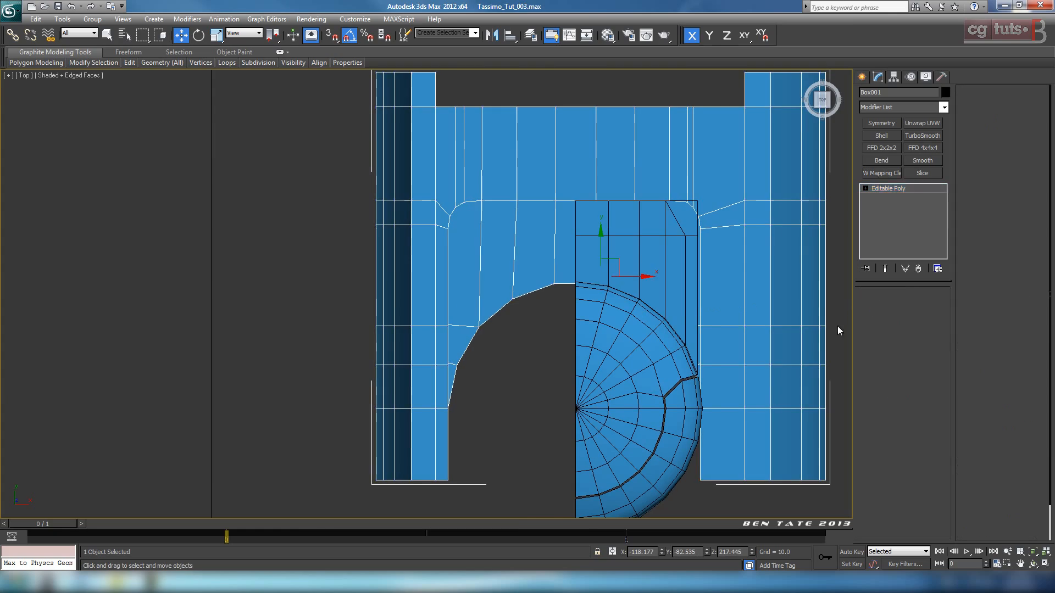
# - Switch the edited object from the box to the dome part Object001 in the Perspective view and enter edge editing
pyautogui.hotkey('alt', 'w')
pyautogui.rightClick(654, 405)
pyautogui.hotkey('alt', 'w')
pyautogui.keyDown('alt'); pyautogui.moveTo(653, 405); pyautogui.dragTo(587, 296, button='middle'); pyautogui.keyUp('alt')
pyautogui.scroll(3, 586, 296)
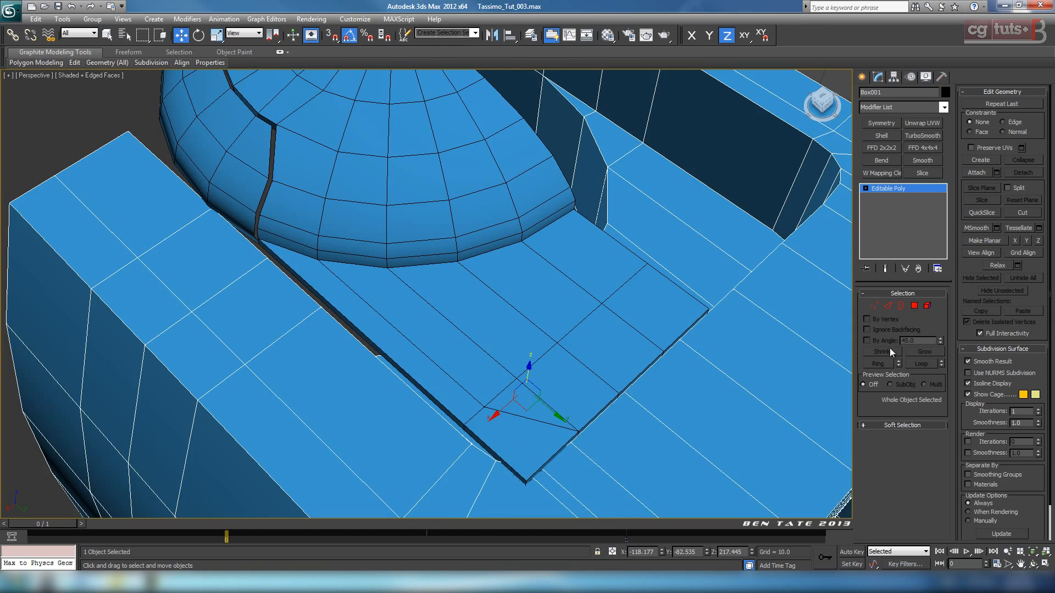
pyautogui.click(888, 306)
pyautogui.click(888, 306)
pyautogui.click(645, 320)
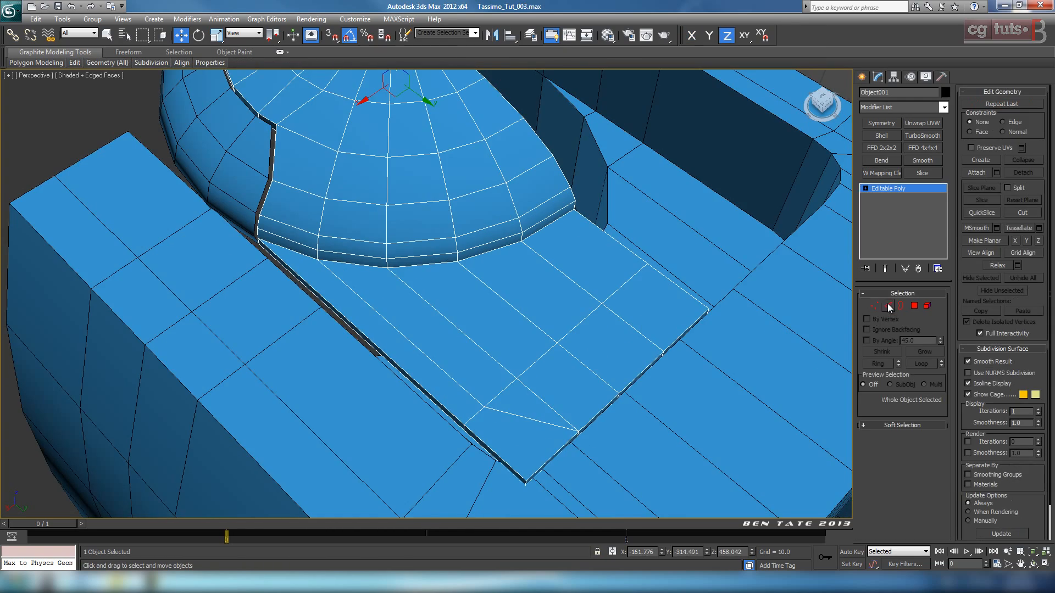
pyautogui.click(888, 305)
# - Chamfer the selected vertical edge at the base's back corner by about 50.59 with 4 segments, matching the recess's rounded corner in the Top view
pyautogui.keyDown('alt'); pyautogui.moveTo(649, 435); pyautogui.dragTo(632, 408, button='middle'); pyautogui.keyUp('alt')
pyautogui.hotkey('alt', 'w')
pyautogui.middleClick(329, 213)
pyautogui.hotkey('alt', 'w')
pyautogui.moveTo(395, 244); pyautogui.dragTo(242, 329, button='middle')
pyautogui.scroll(4, 493, 325)
pyautogui.moveTo(561, 371); pyautogui.dragTo(526, 380, button='middle')
pyautogui.press('F3')
pyautogui.moveTo(589, 395); pyautogui.dragTo(555, 405, button='middle')
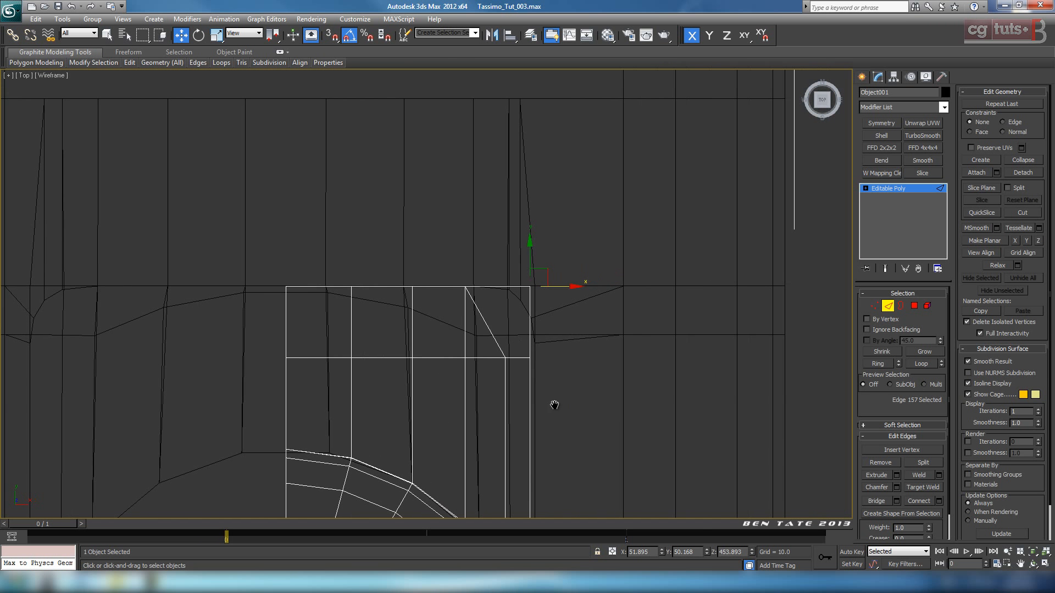
pyautogui.moveTo(676, 401); pyautogui.dragTo(676, 409, button='middle')
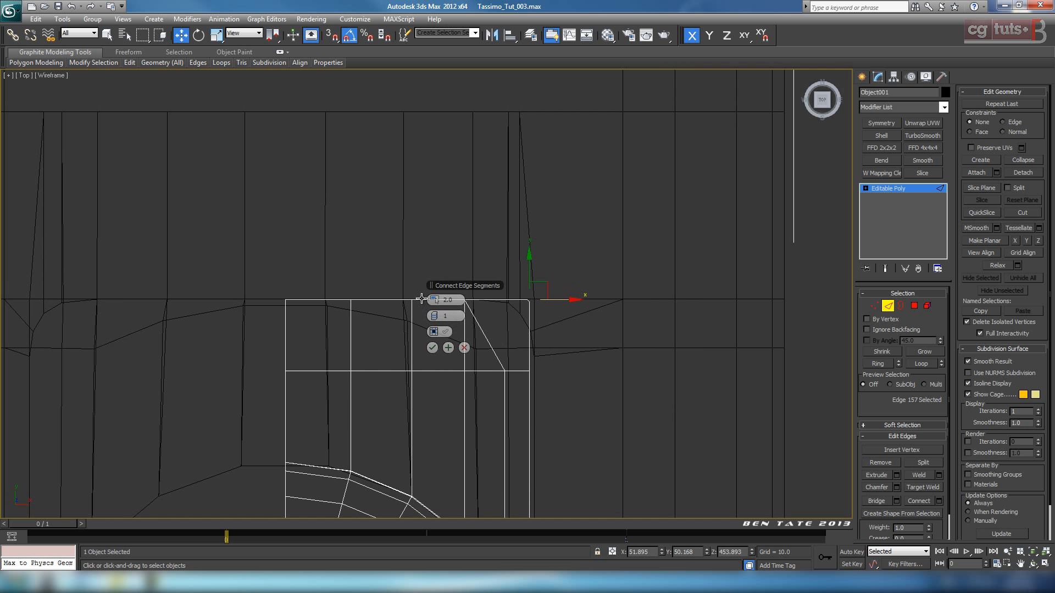
pyautogui.moveTo(447, 289); pyautogui.dragTo(611, 364)
pyautogui.click(583, 379)
pyautogui.click(584, 380)
pyautogui.click(586, 380)
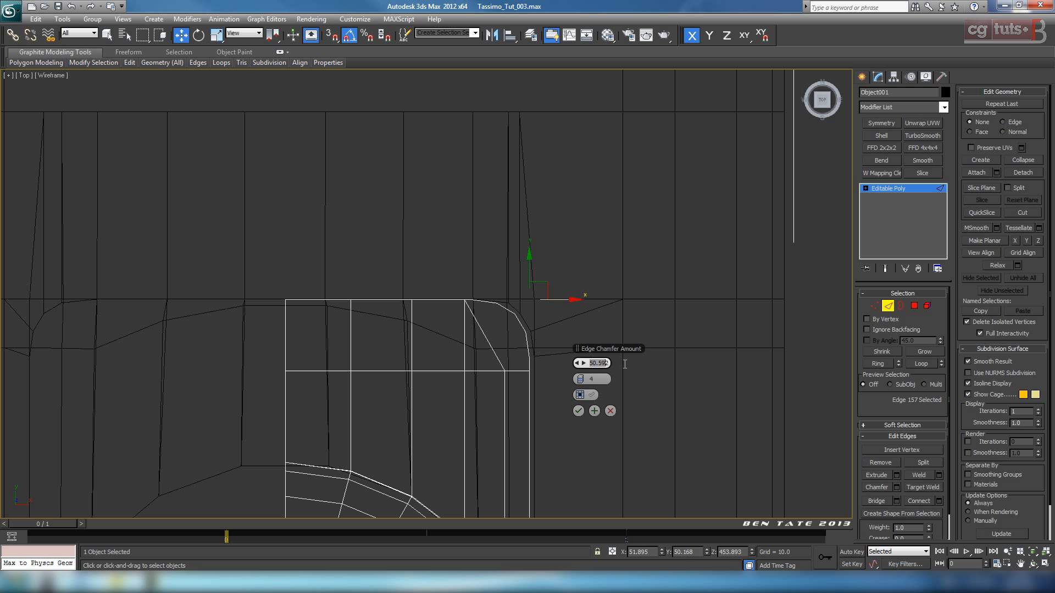
pyautogui.click(580, 411)
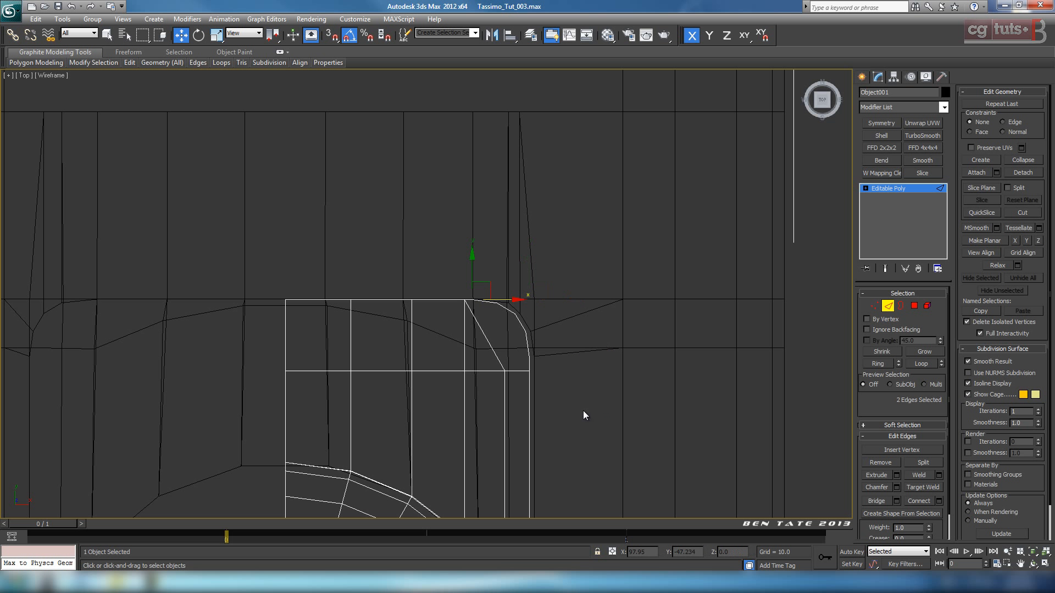
# - Select the vertices of the base's back end, including the rounded corner, and shift them slightly along Y away from the recess's back wall
pyautogui.click(875, 306)
pyautogui.moveTo(599, 427); pyautogui.dragTo(599, 428)
pyautogui.press('[')
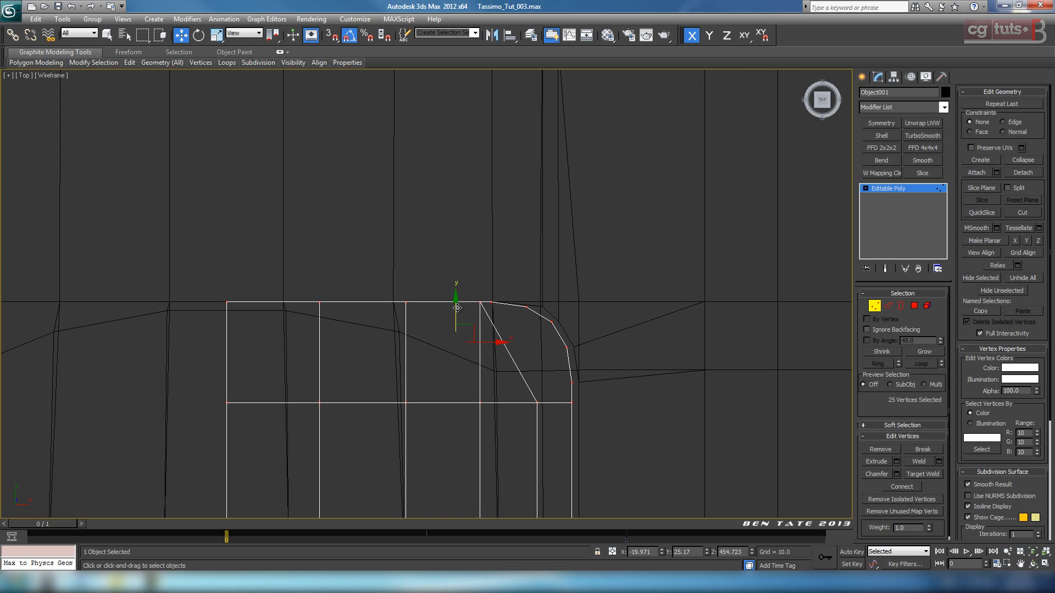
pyautogui.moveTo(457, 308); pyautogui.dragTo(463, 314)
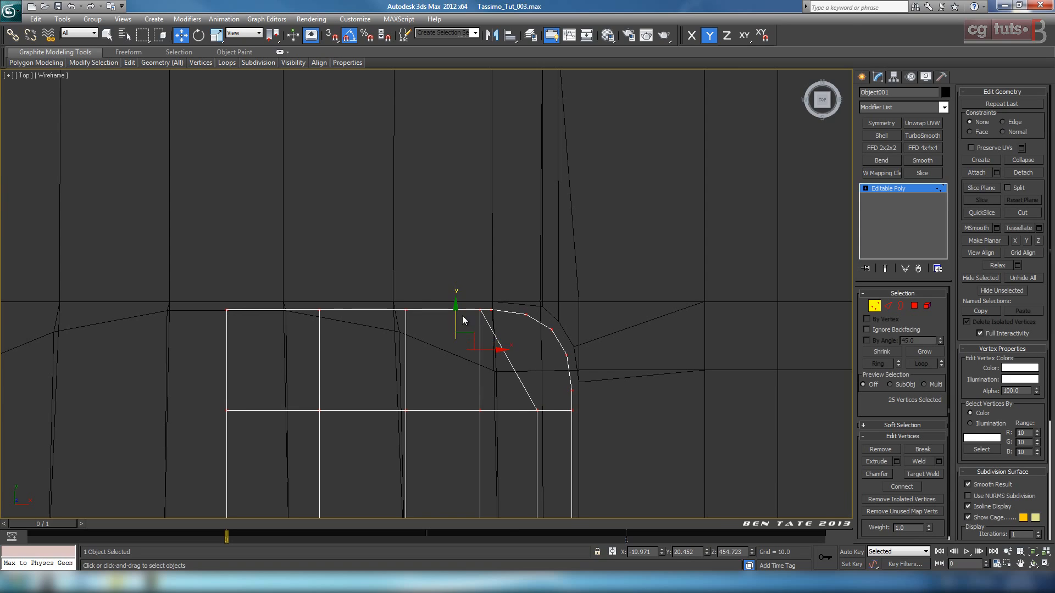
# - Examine the fit of the base's rounded corner in the box recess from several angles in the Perspective view
pyautogui.hotkey('alt', 'w')
pyautogui.middleClick(666, 413)
pyautogui.hotkey('alt', 'w')
pyautogui.keyDown('alt'); pyautogui.moveTo(667, 413); pyautogui.dragTo(605, 393, button='middle'); pyautogui.keyUp('alt')
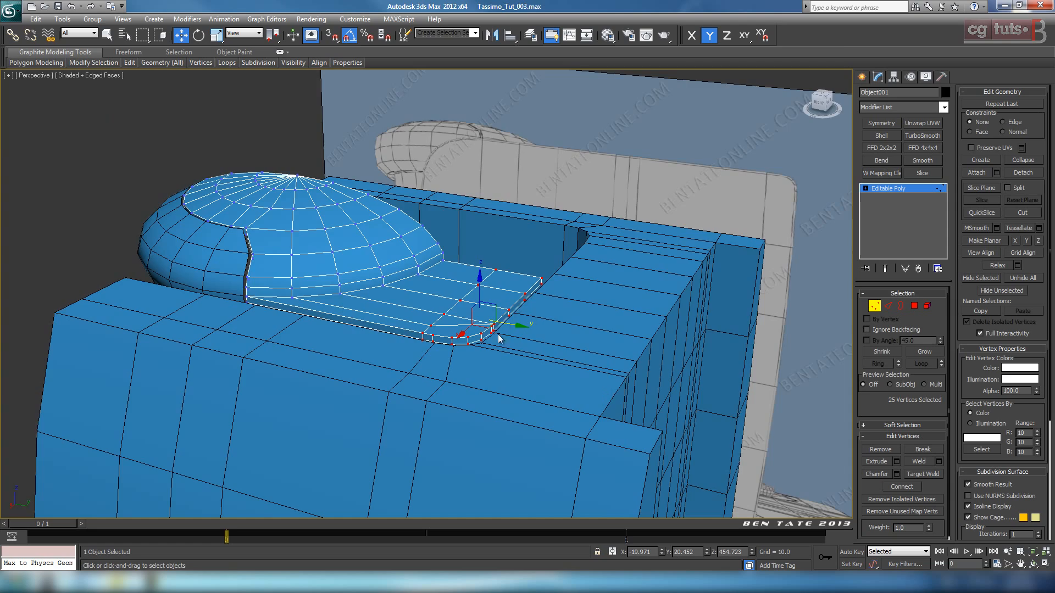
pyautogui.keyDown('alt'); pyautogui.moveTo(499, 339); pyautogui.dragTo(553, 387, button='middle'); pyautogui.keyUp('alt')
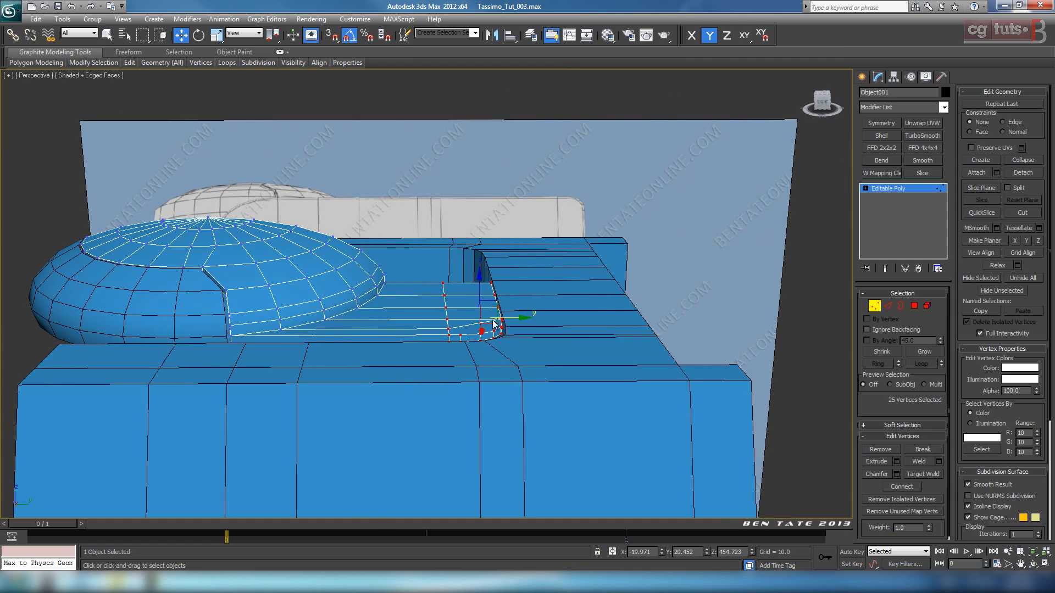
pyautogui.scroll(8, 572, 417)
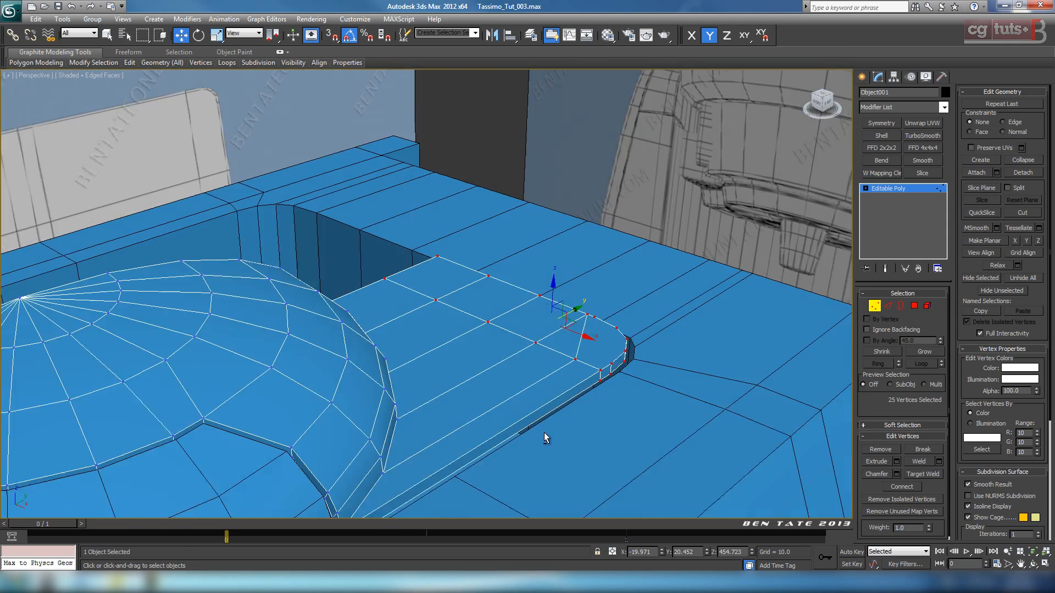
pyautogui.scroll(-5, 605, 346)
pyautogui.keyDown('alt'); pyautogui.moveTo(605, 347); pyautogui.dragTo(601, 372, button='middle'); pyautogui.keyUp('alt')
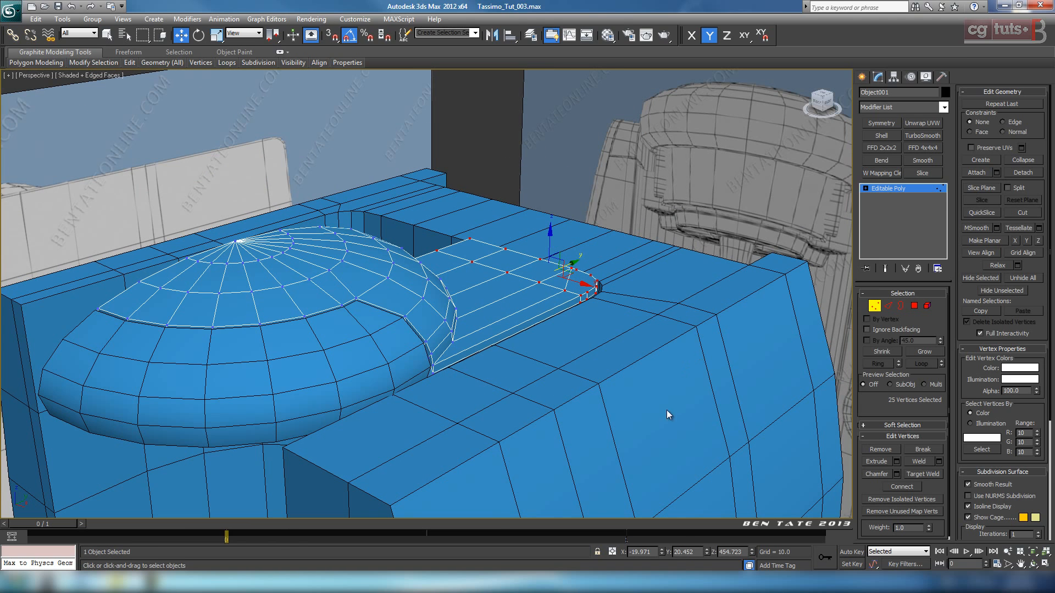
# - Leave vertex editing and isolate the dome part, framing its stepped cut edge
pyautogui.click(876, 307)
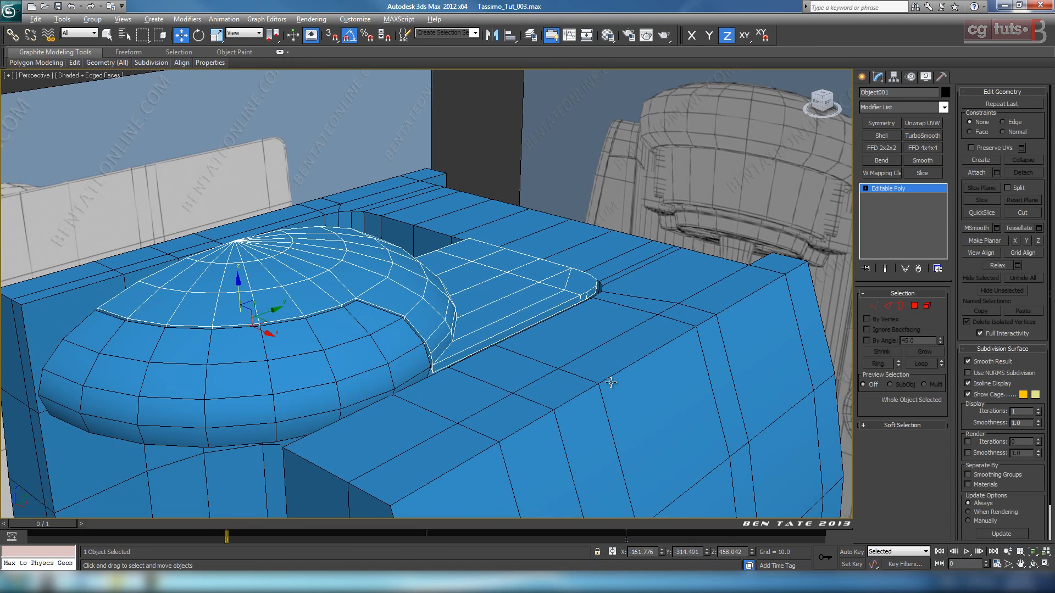
pyautogui.hotkey('alt', 'q')
pyautogui.moveTo(590, 391)
pyautogui.keyDown('alt'); pyautogui.mouseDown(button='middle')
pyautogui.moveTo(636, 427)
pyautogui.moveTo(551, 417)
pyautogui.moveTo(572, 401)
pyautogui.moveTo(560, 425)
pyautogui.moveTo(575, 393)
pyautogui.mouseUp(button='middle'); pyautogui.keyUp('alt')
pyautogui.scroll(3, 553, 418)
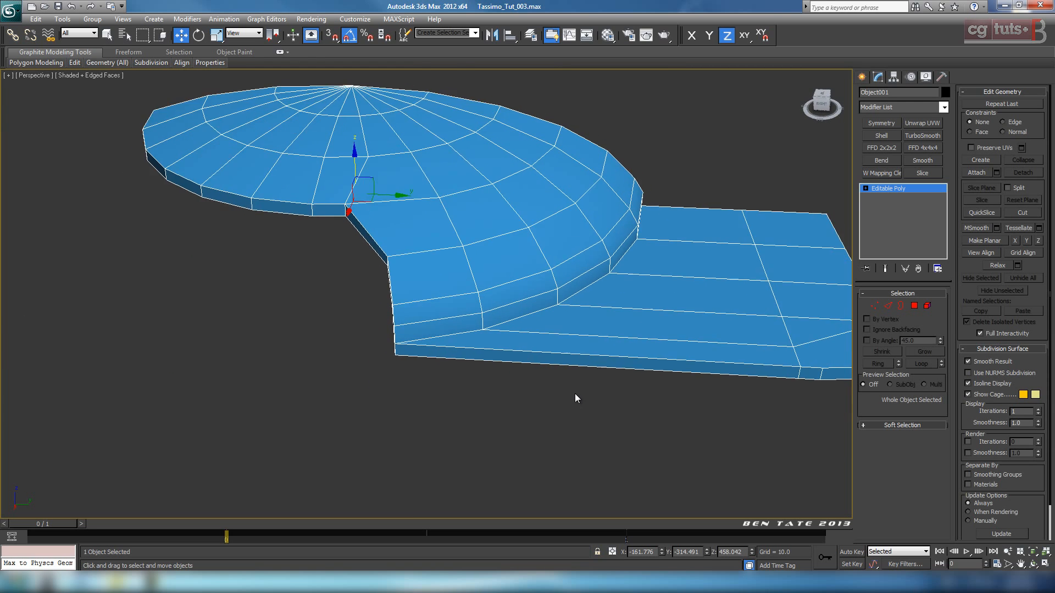
pyautogui.scroll(3, 522, 377)
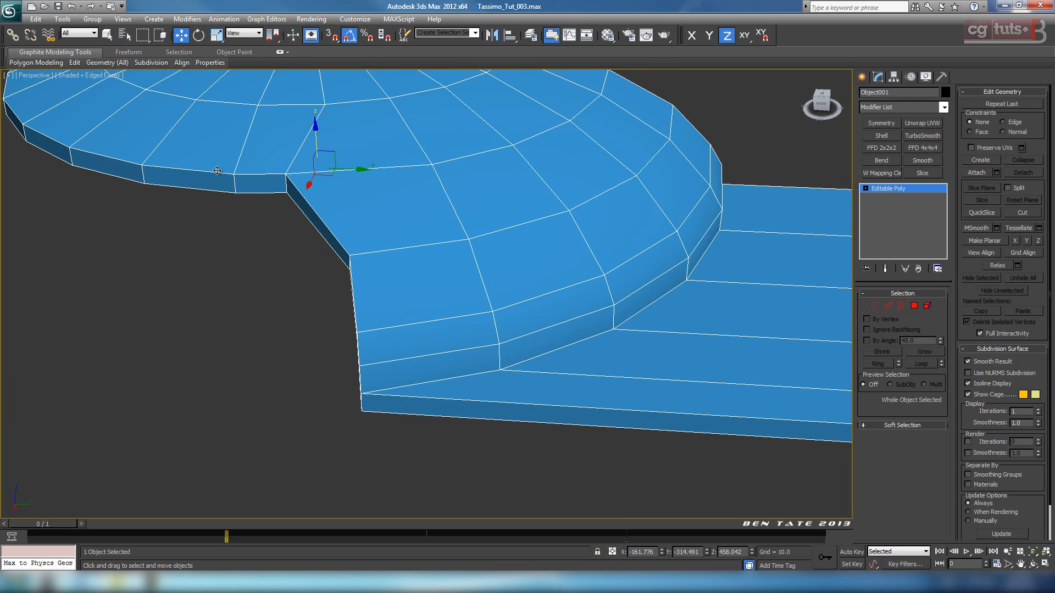
pyautogui.moveTo(217, 171); pyautogui.dragTo(477, 342, button='middle')
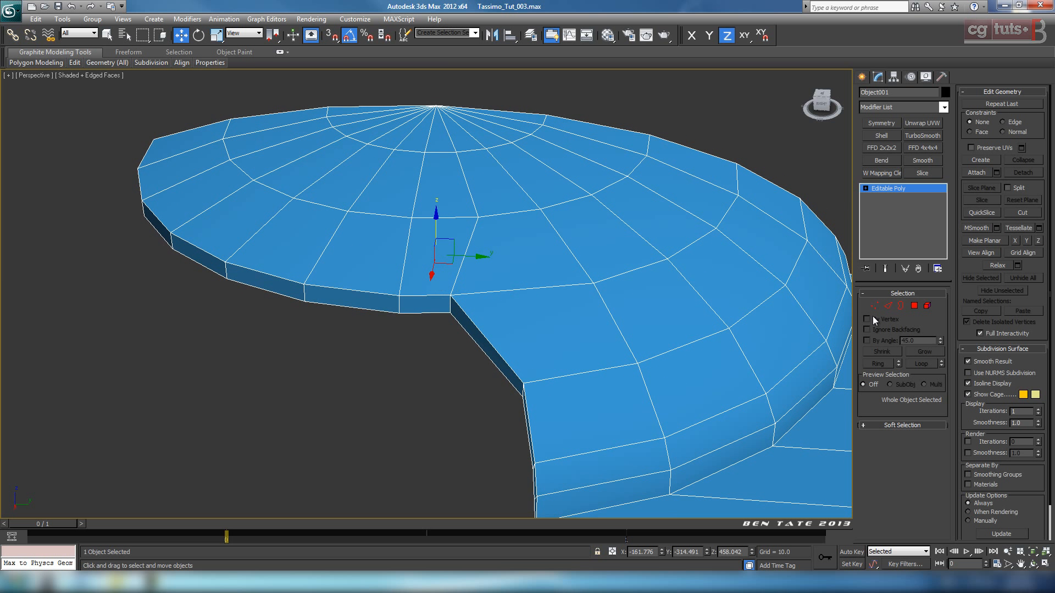
# - Select the ring of radial edges running along the dome's outer band and around the step in its cut edge
pyautogui.click(888, 306)
pyautogui.click(458, 267)
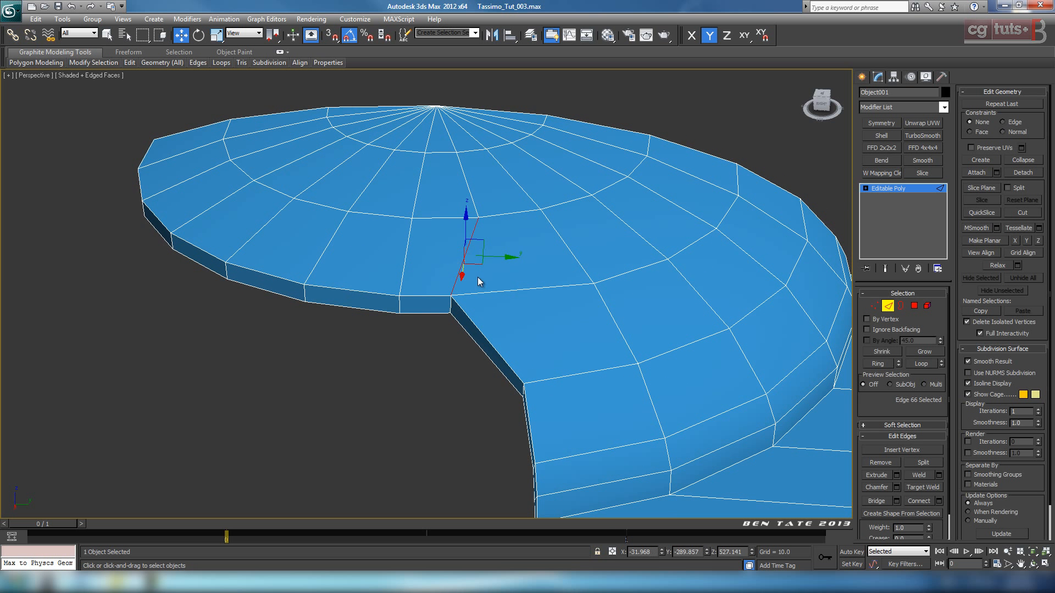
pyautogui.keyDown('ctrl'); pyautogui.click(536, 289); pyautogui.keyUp('ctrl')
pyautogui.click(880, 364)
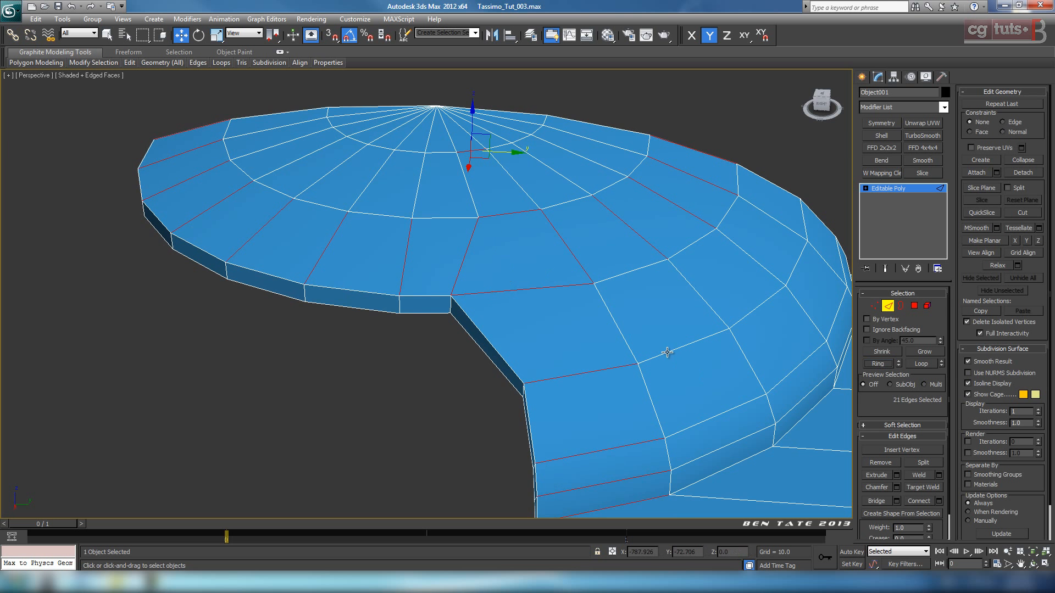
# - Deselect the unwanted ring edges across the dome's upper surface and far side, keeping only those bordering the stepped cut edge
pyautogui.moveTo(690, 233); pyautogui.dragTo(687, 250, button='middle')
pyautogui.keyDown('alt'); pyautogui.moveTo(518, 221); pyautogui.dragTo(549, 245); pyautogui.keyUp('alt')
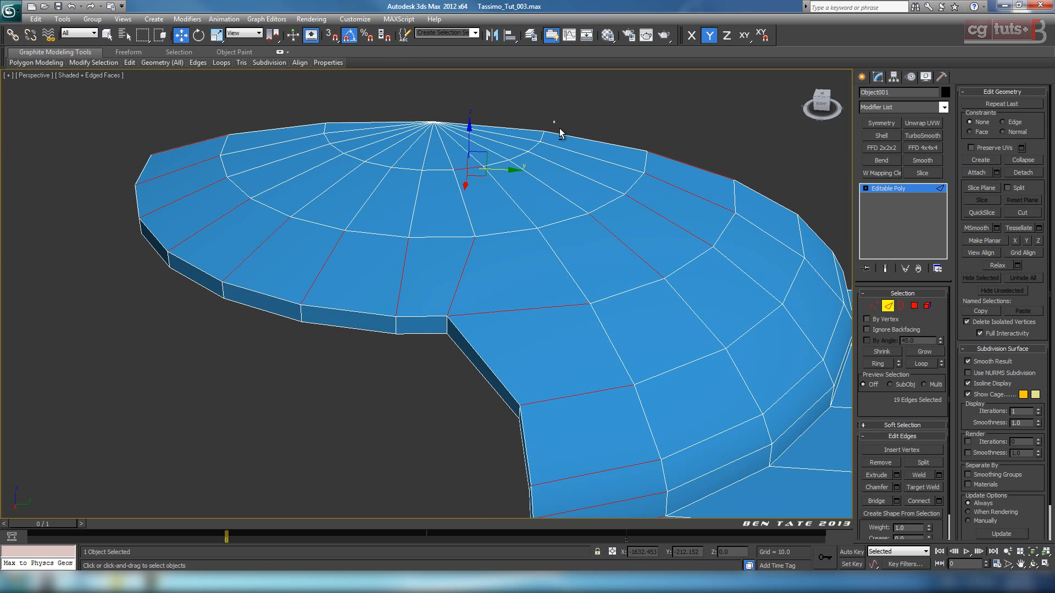
pyautogui.keyDown('alt'); pyautogui.moveTo(732, 273); pyautogui.dragTo(731, 274); pyautogui.keyUp('alt')
pyautogui.scroll(-4, 706, 325)
pyautogui.moveTo(674, 347); pyautogui.dragTo(697, 327, button='middle')
pyautogui.scroll(2, 620, 376)
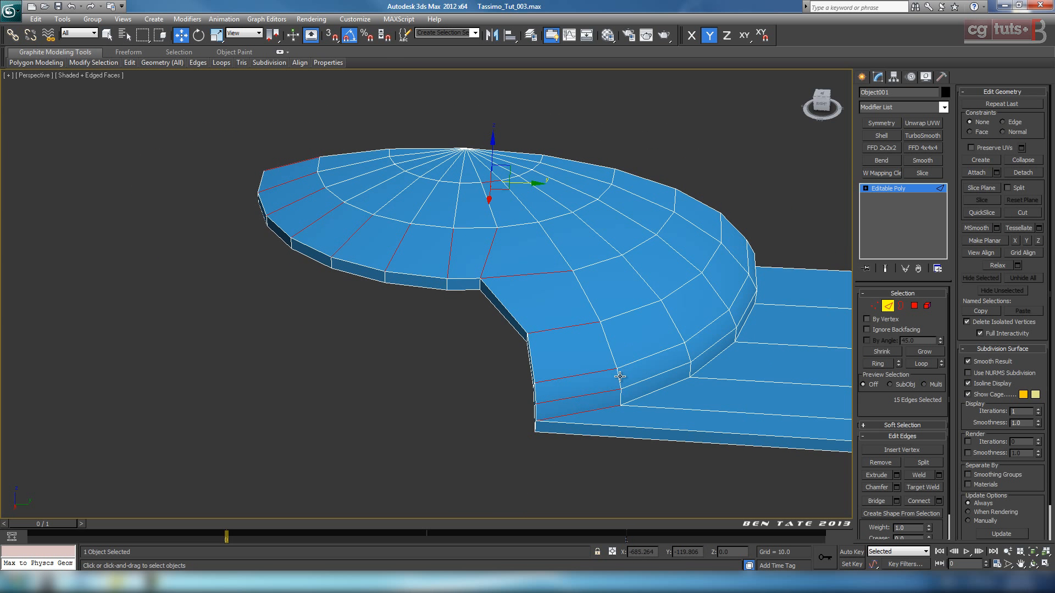
pyautogui.moveTo(585, 355); pyautogui.dragTo(607, 391, button='middle')
pyautogui.scroll(3, 579, 392)
pyautogui.keyDown('alt'); pyautogui.moveTo(496, 190); pyautogui.dragTo(529, 144); pyautogui.keyUp('alt')
pyautogui.moveTo(628, 350); pyautogui.dragTo(641, 314, button='middle')
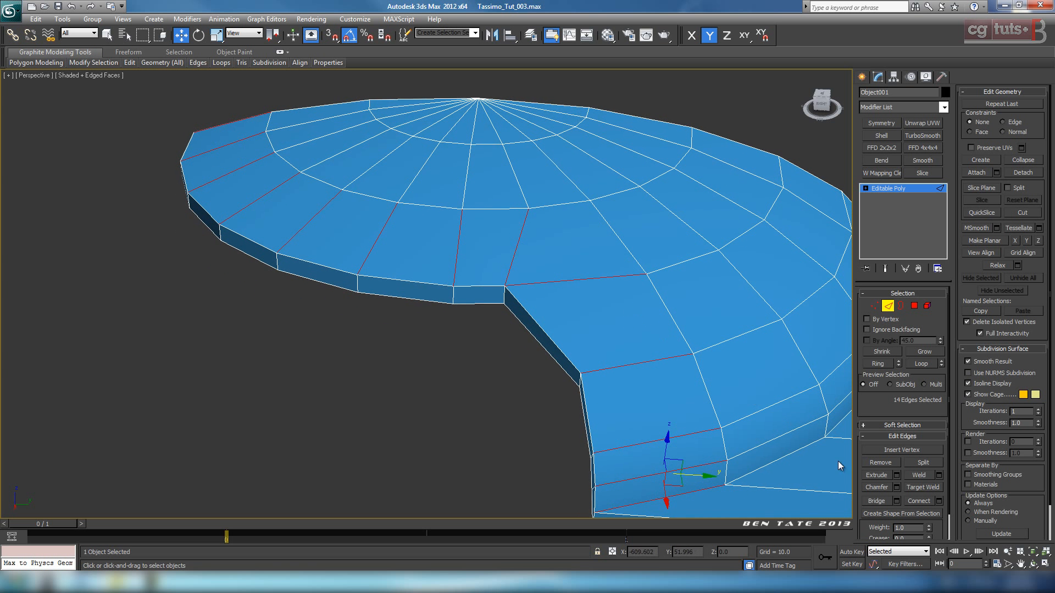
# - Connect the selected ring edges with 2 segments, a pinch of 92 and a slide of 0
pyautogui.click(939, 501)
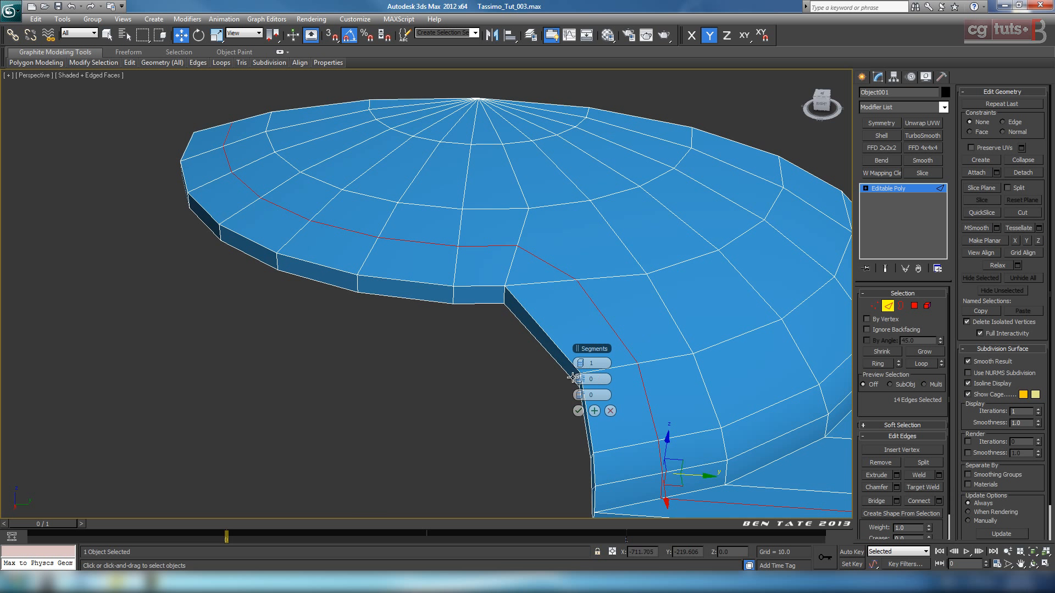
pyautogui.moveTo(578, 395); pyautogui.dragTo(511, 414)
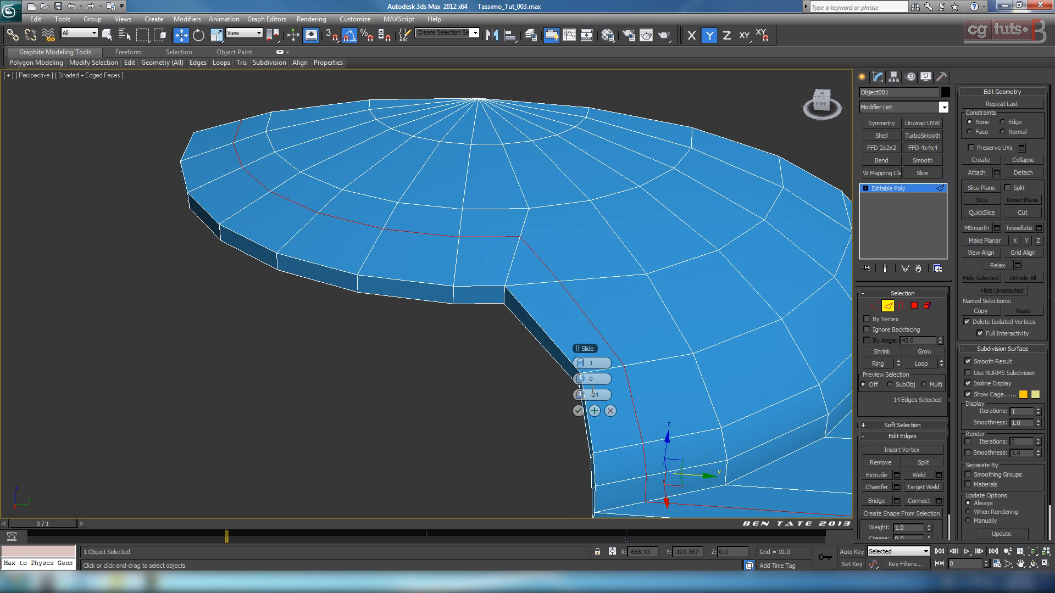
pyautogui.rightClick(581, 395)
pyautogui.click(584, 363)
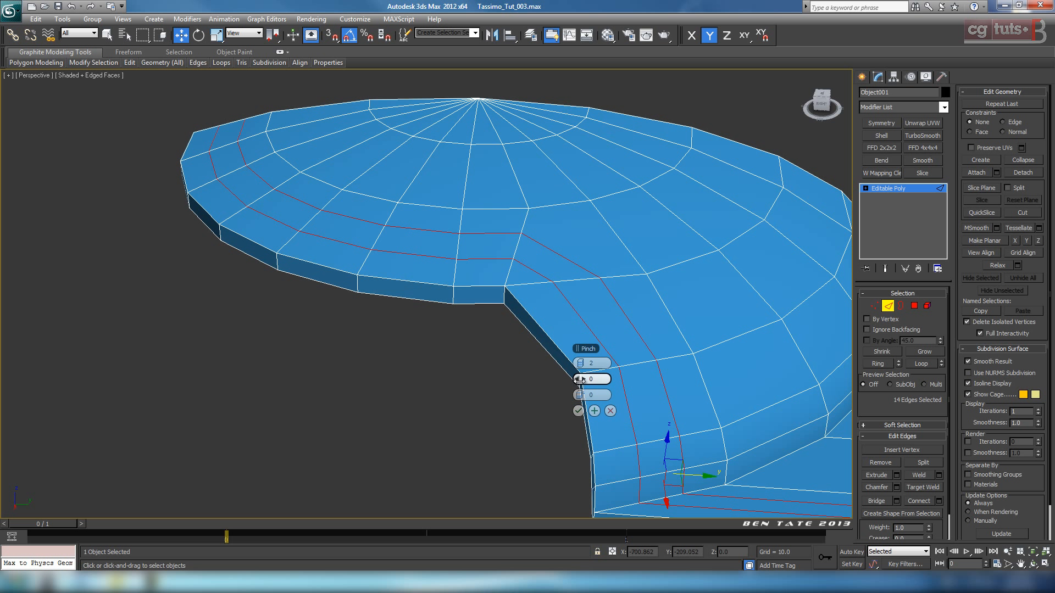
pyautogui.moveTo(580, 379); pyautogui.dragTo(783, 407)
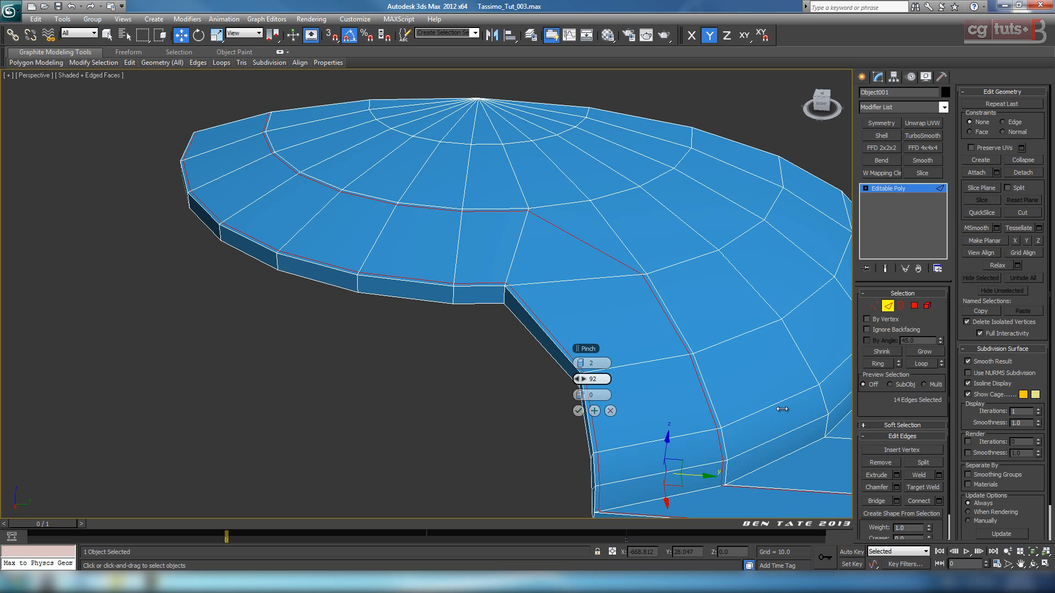
pyautogui.click(578, 411)
# - Remove the inner of the two new edge loops, keeping the one beside the cut edge, and clear the edge selection
pyautogui.click(618, 262)
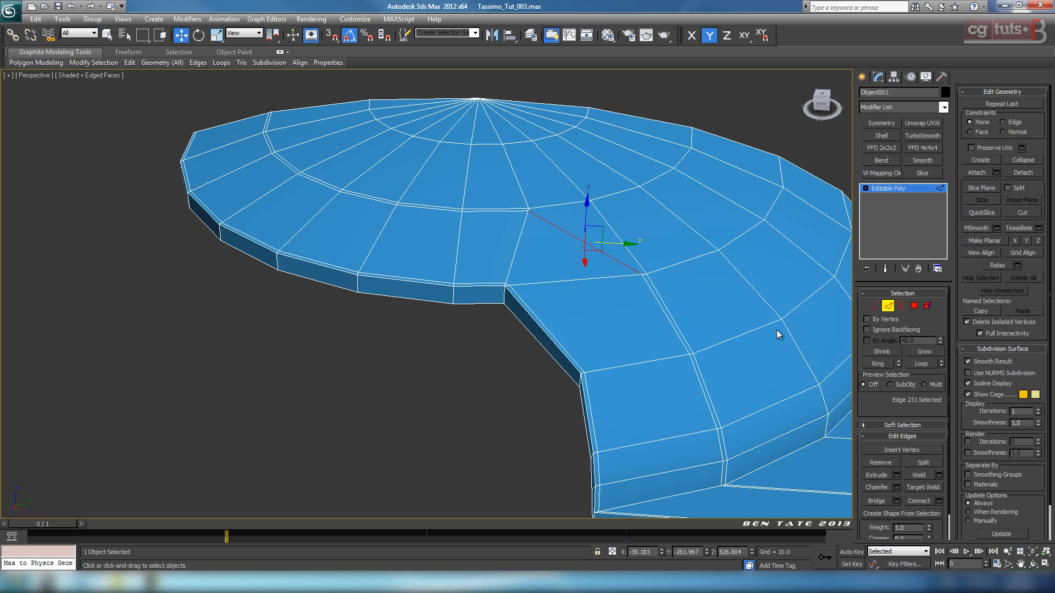
pyautogui.click(922, 364)
pyautogui.hotkey('ctrl', 'd')
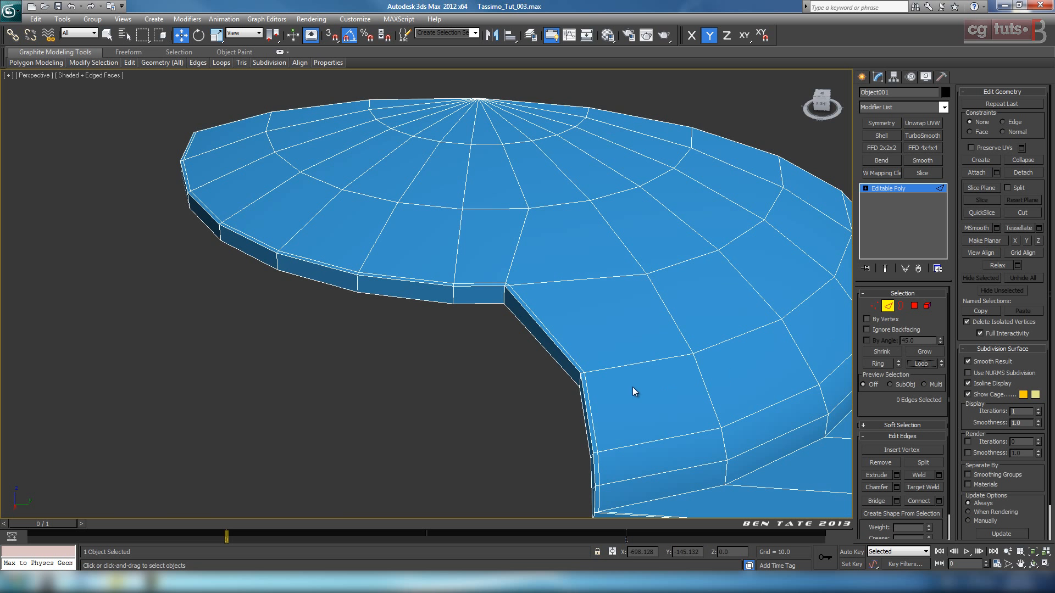
pyautogui.scroll(5, 577, 390)
pyautogui.scroll(3, 556, 406)
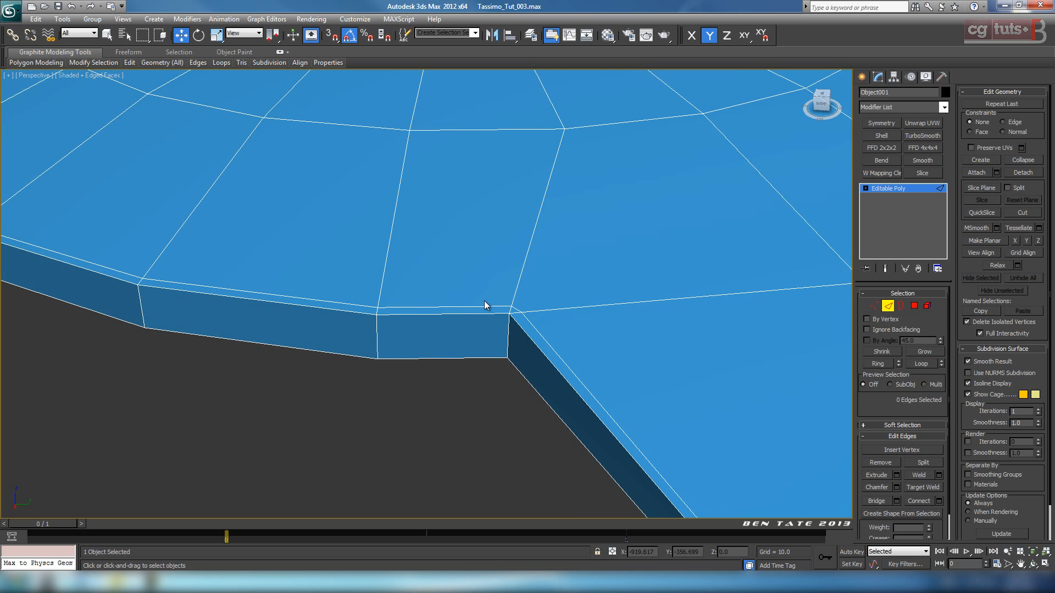
# - Weld the two closely spaced vertices at the inner corner of the dome's stepped cut edge
pyautogui.click(873, 306)
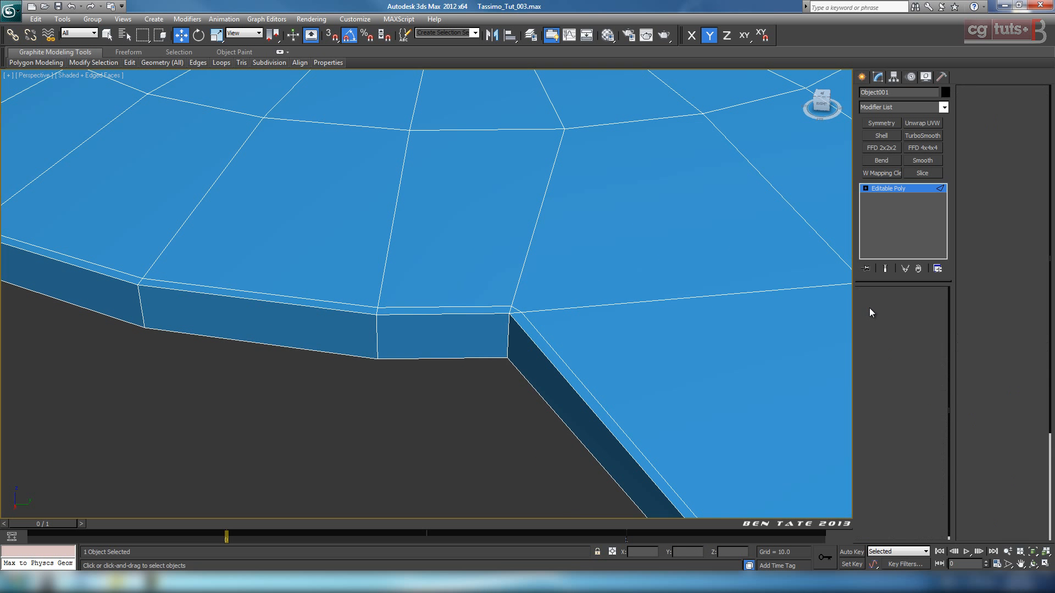
pyautogui.click(522, 313)
pyautogui.keyDown('ctrl'); pyautogui.click(511, 306); pyautogui.keyUp('ctrl')
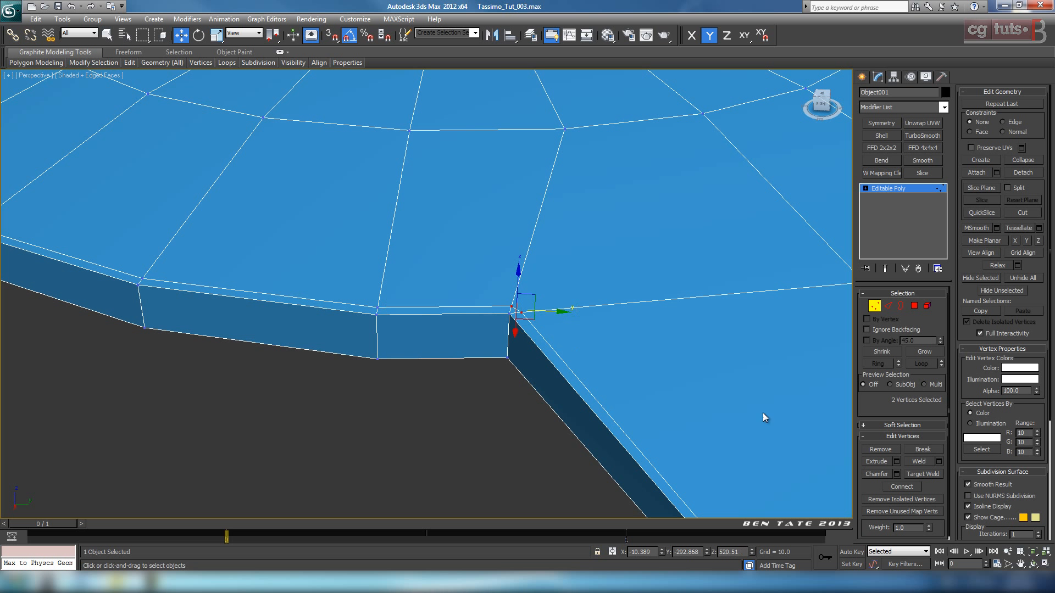
pyautogui.click(925, 460)
# - Move the welded corner vertex slightly inward in the top view so the border loop keeps an even distance from the cut edge
pyautogui.hotkey('alt', 'w')
pyautogui.hotkey('alt', 'w')
pyautogui.scroll(6, 509, 316)
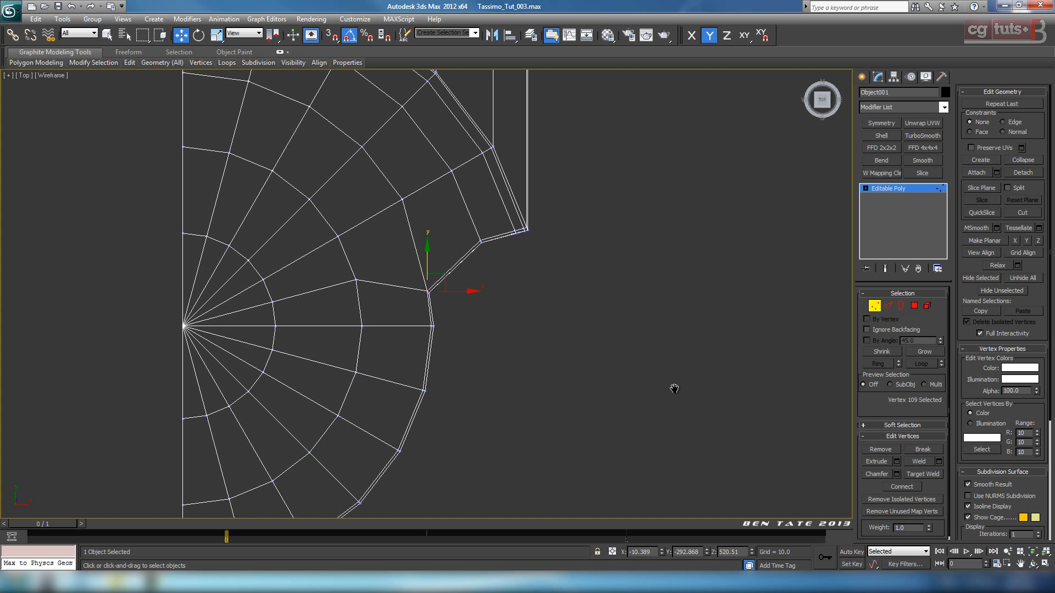
pyautogui.moveTo(519, 297); pyautogui.dragTo(517, 298)
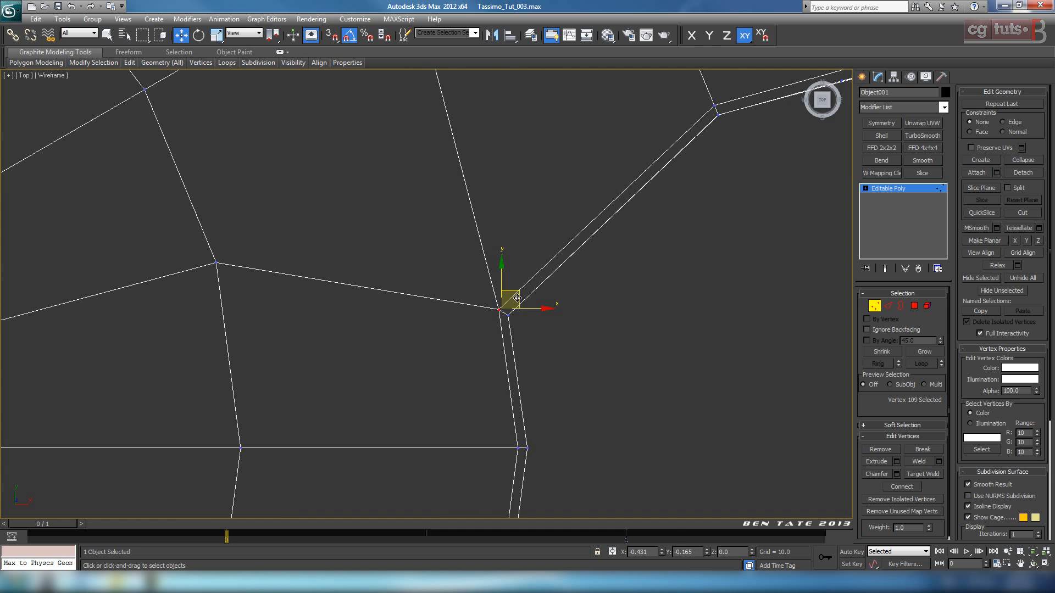
pyautogui.hotkey('alt', 'w')
pyautogui.hotkey('alt', 'w')
# - Connect the ring of edges around the dome's lowest band with 1 segment, sliding the new loop down close to the flat base
pyautogui.moveTo(741, 440); pyautogui.dragTo(594, 270, button='middle')
pyautogui.scroll(-4, 502, 223)
pyautogui.scroll(10, 560, 325)
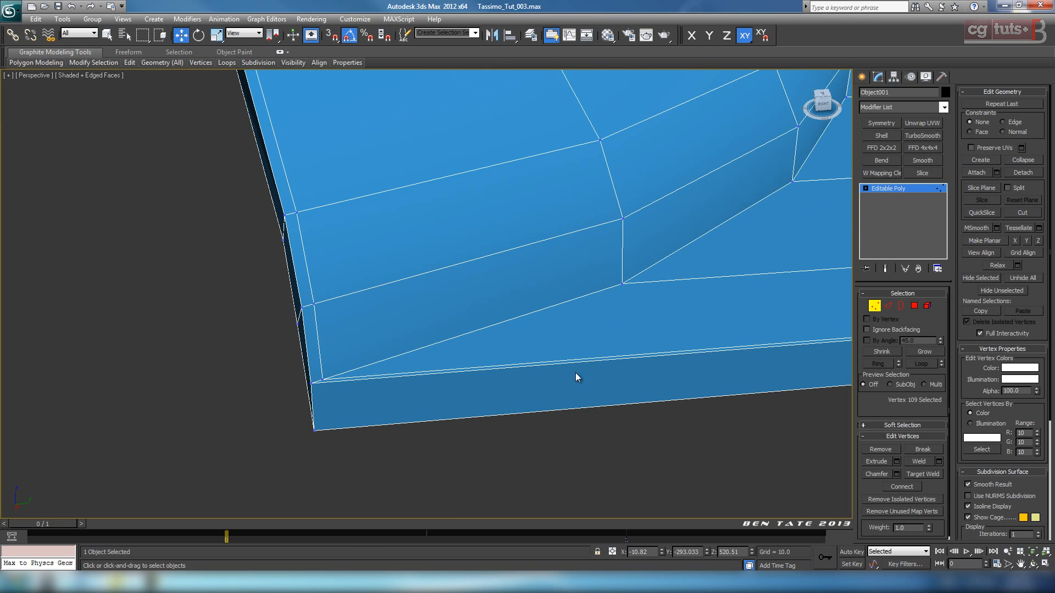
pyautogui.scroll(-5, 517, 409)
pyautogui.keyDown('alt'); pyautogui.moveTo(532, 330); pyautogui.dragTo(577, 266, button='middle'); pyautogui.keyUp('alt')
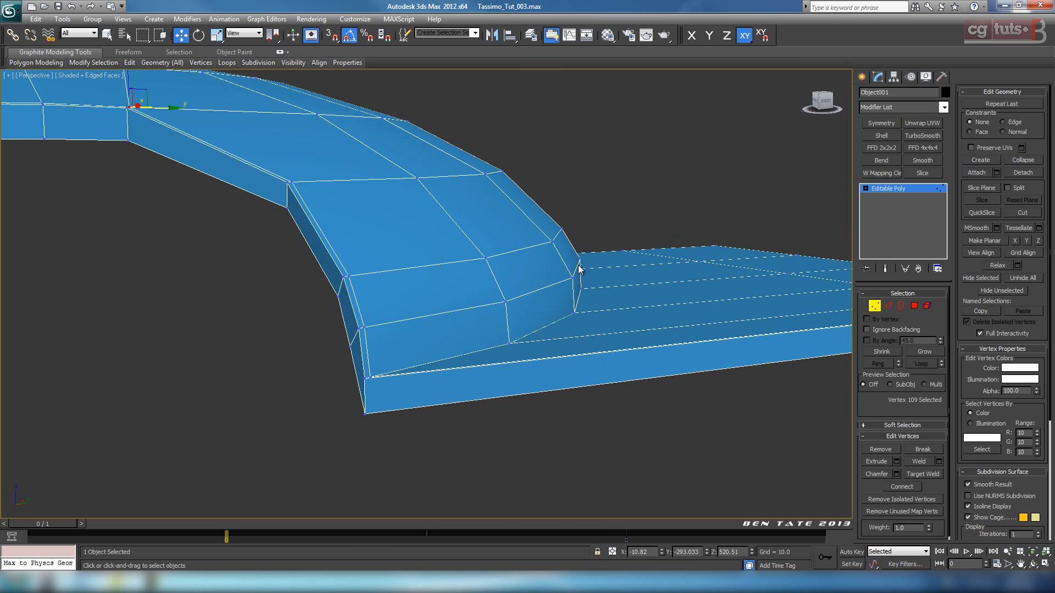
pyautogui.click(885, 307)
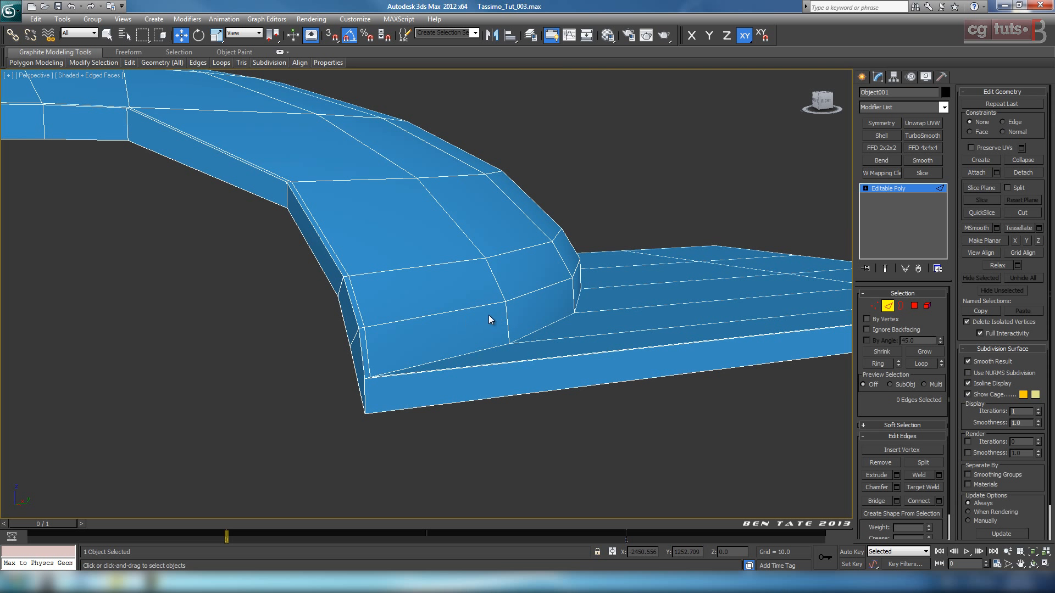
pyautogui.click(504, 317)
pyautogui.click(877, 363)
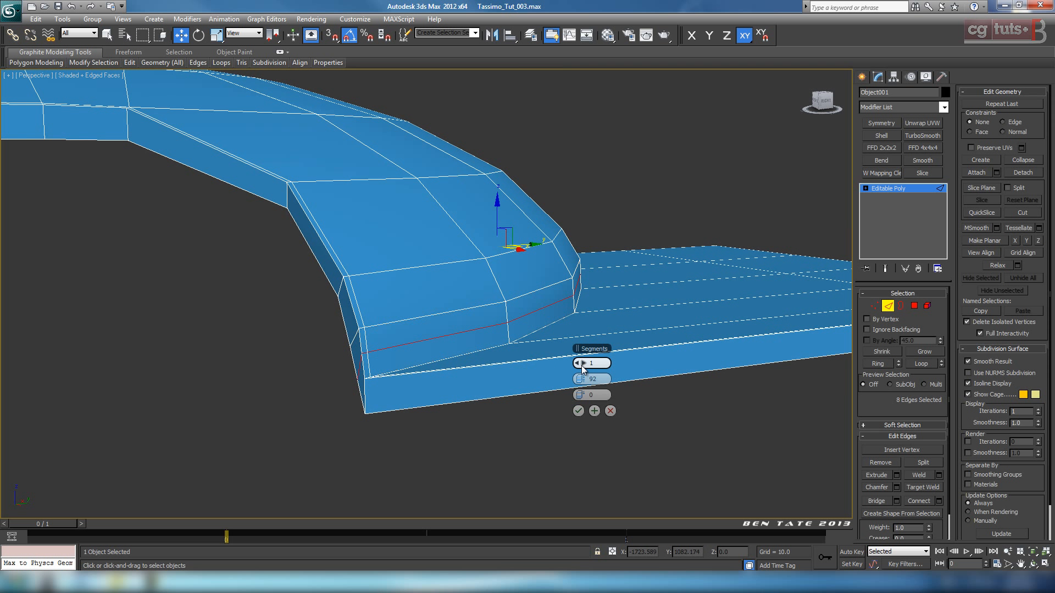
pyautogui.moveTo(598, 395); pyautogui.dragTo(442, 392)
pyautogui.click(578, 411)
# - Connect the ring of edges across the flat base with 1 segment, pinch 0 and slide -96, placing a loop beside the dome
pyautogui.keyDown('alt'); pyautogui.moveTo(545, 427); pyautogui.dragTo(421, 403, button='middle'); pyautogui.keyUp('alt')
pyautogui.scroll(5, 420, 408)
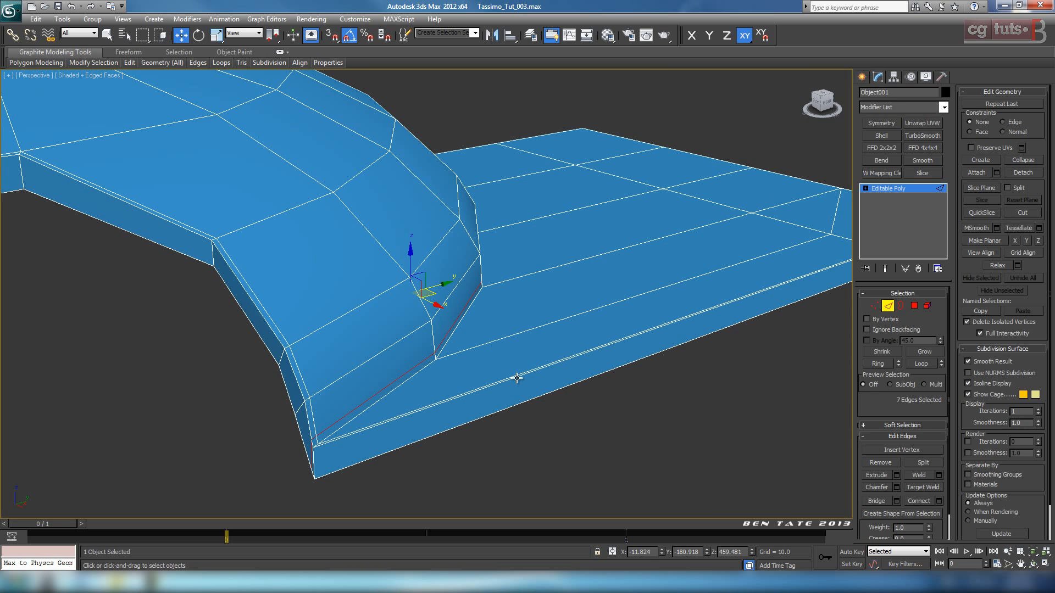
pyautogui.click(516, 378)
pyautogui.click(879, 364)
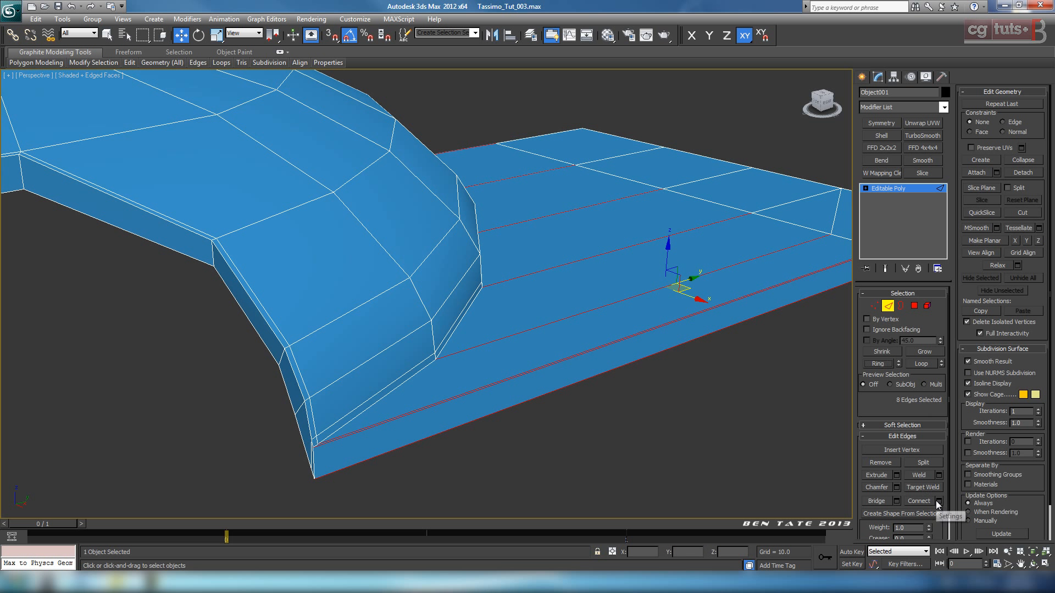
pyautogui.click(938, 501)
pyautogui.moveTo(578, 395); pyautogui.dragTo(515, 407)
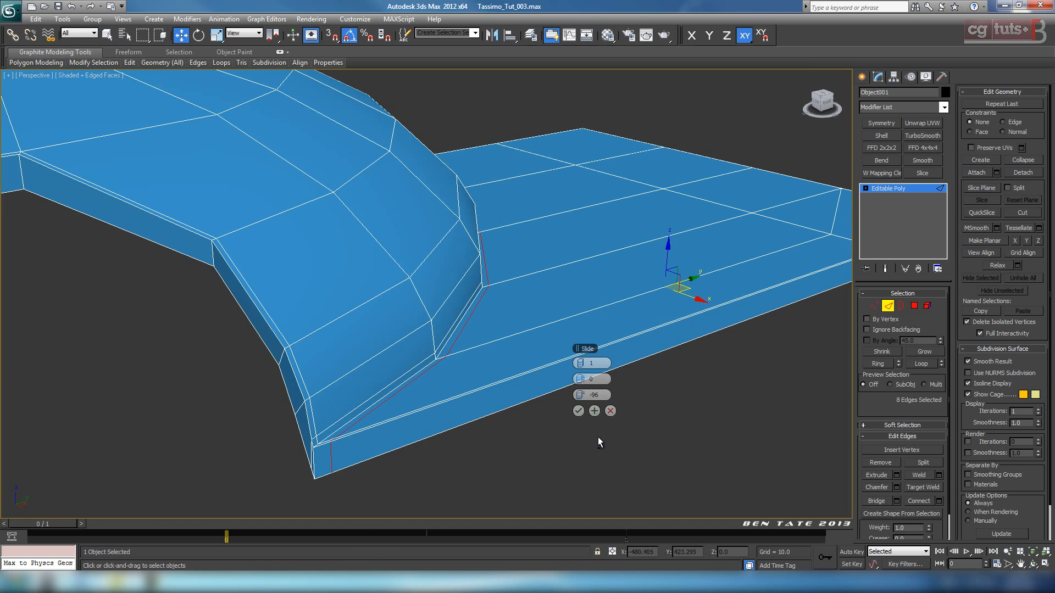
pyautogui.moveTo(597, 437)
pyautogui.keyDown('alt'); pyautogui.mouseDown(button='middle')
pyautogui.moveTo(609, 424)
pyautogui.moveTo(591, 428)
pyautogui.moveTo(596, 440)
pyautogui.moveTo(575, 427)
pyautogui.moveTo(581, 439)
pyautogui.mouseUp(button='middle'); pyautogui.keyUp('alt')
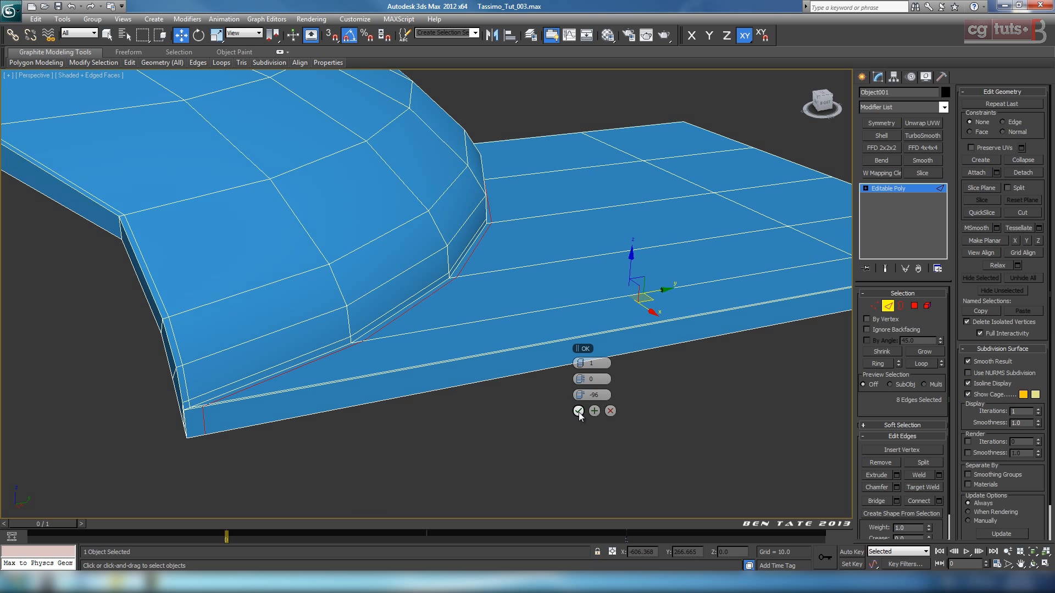
pyautogui.click(579, 412)
# - Slide the three end vertices of the base's new loop along their edges, closer to the pointed front corner, using the Edge constraint
pyautogui.moveTo(340, 409); pyautogui.dragTo(520, 377, button='middle')
pyautogui.scroll(3, 494, 385)
pyautogui.moveTo(452, 401); pyautogui.dragTo(519, 355, button='middle')
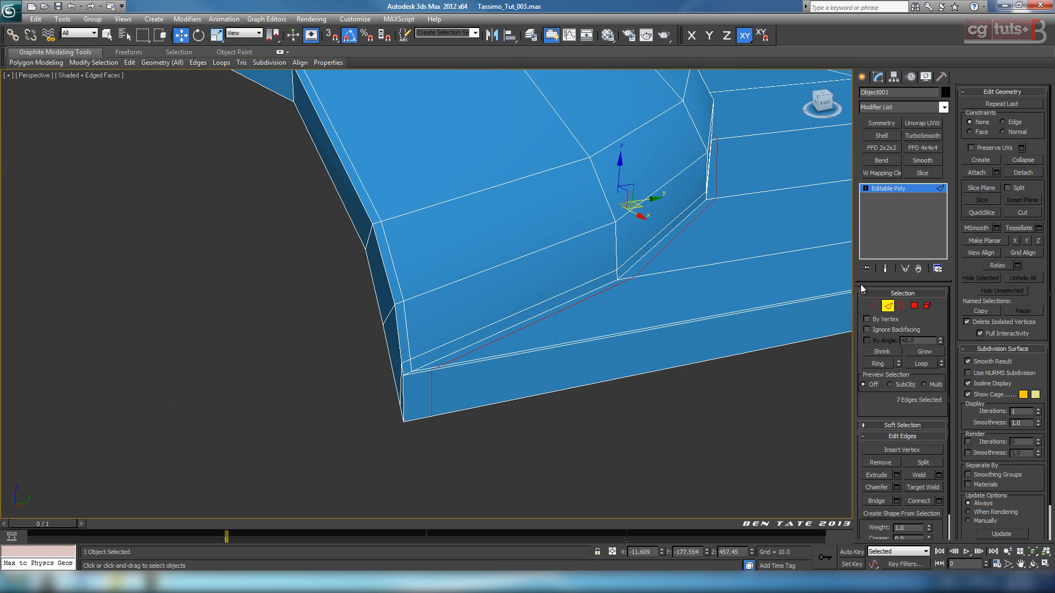
pyautogui.click(874, 306)
pyautogui.moveTo(438, 365); pyautogui.dragTo(431, 370)
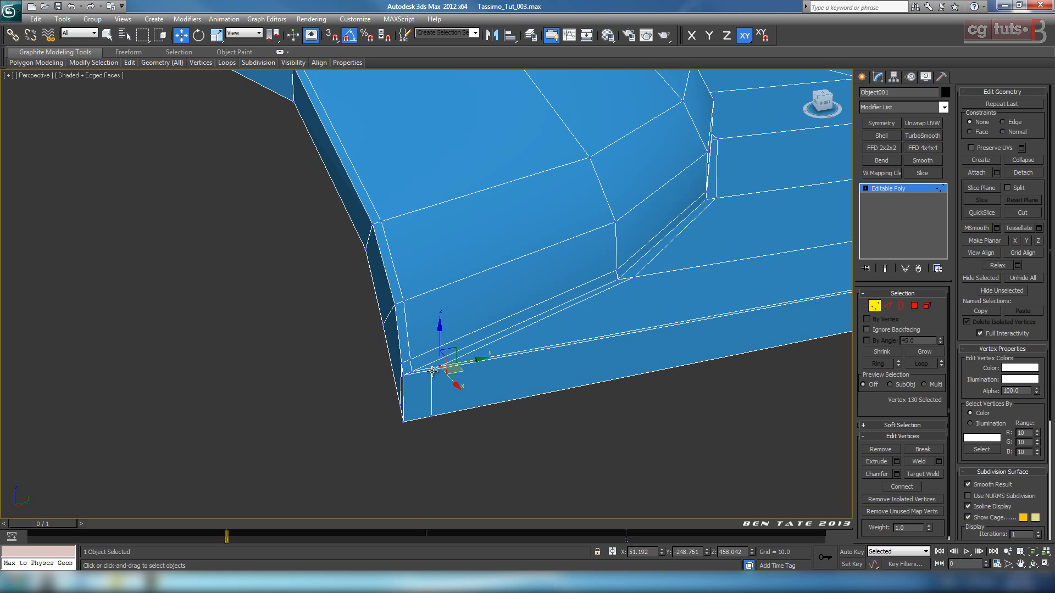
pyautogui.keyDown('ctrl'); pyautogui.click(431, 416); pyautogui.keyUp('ctrl')
pyautogui.scroll(3, 440, 417)
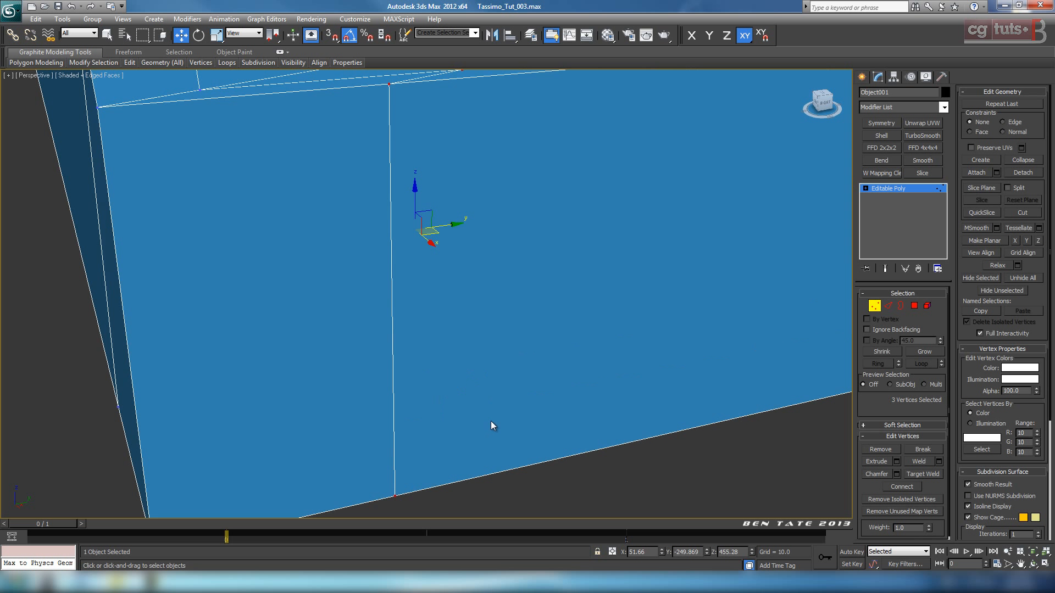
pyautogui.keyDown('alt'); pyautogui.moveTo(500, 420); pyautogui.dragTo(549, 411, button='middle'); pyautogui.keyUp('alt')
pyautogui.scroll(-2, 514, 414)
pyautogui.moveTo(549, 411); pyautogui.dragTo(563, 476, button='middle')
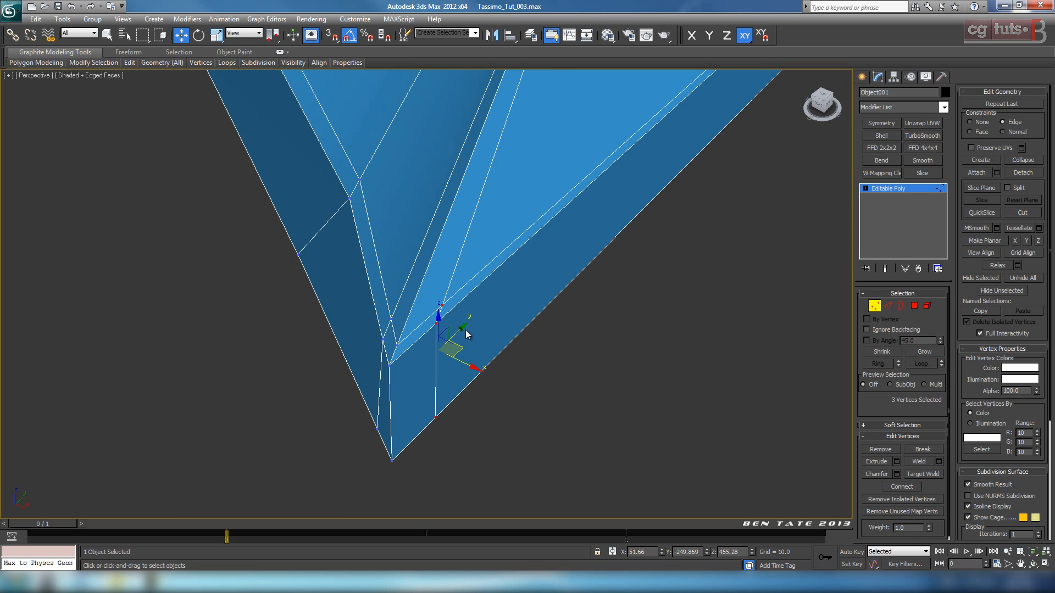
pyautogui.moveTo(466, 334); pyautogui.dragTo(447, 343)
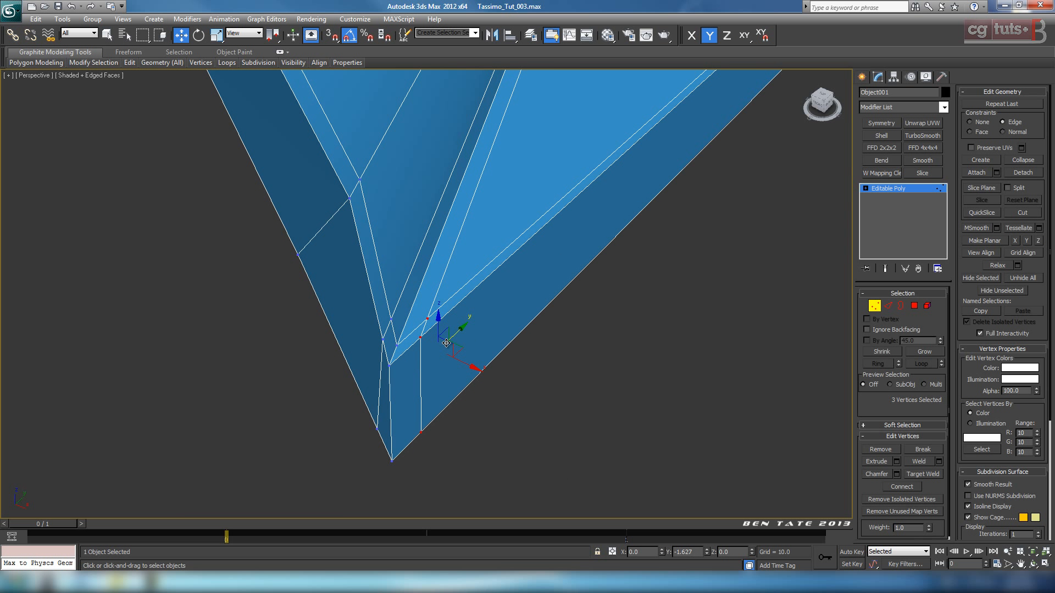
# - Select the five top polygons of the flat base's outer strip, including those at the rounded corner
pyautogui.scroll(-8, 487, 358)
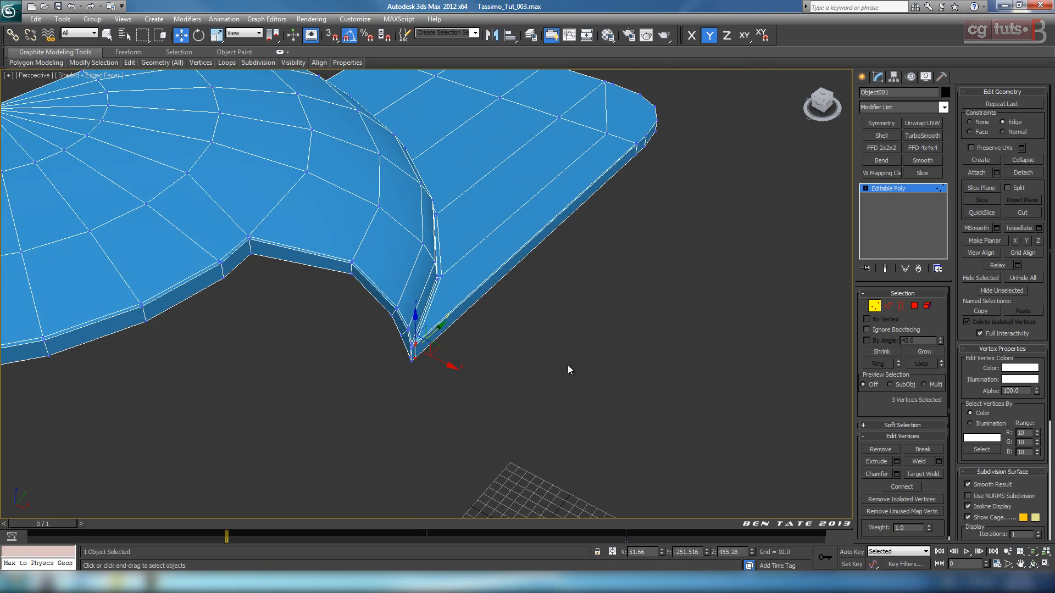
pyautogui.keyDown('alt'); pyautogui.moveTo(615, 331); pyautogui.dragTo(596, 329, button='middle'); pyautogui.keyUp('alt')
pyautogui.scroll(10, 597, 328)
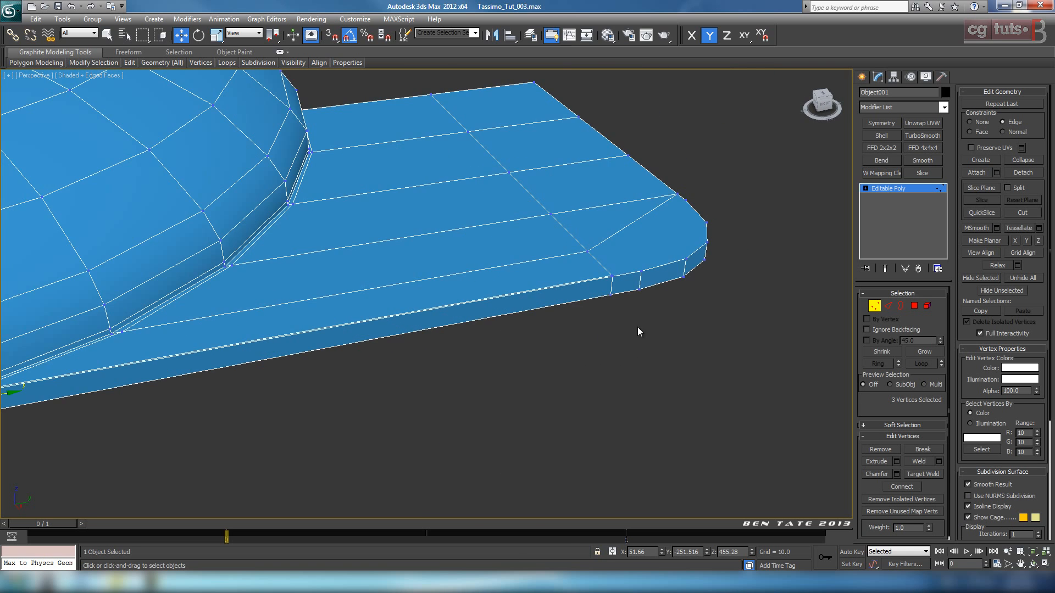
pyautogui.scroll(3, 443, 395)
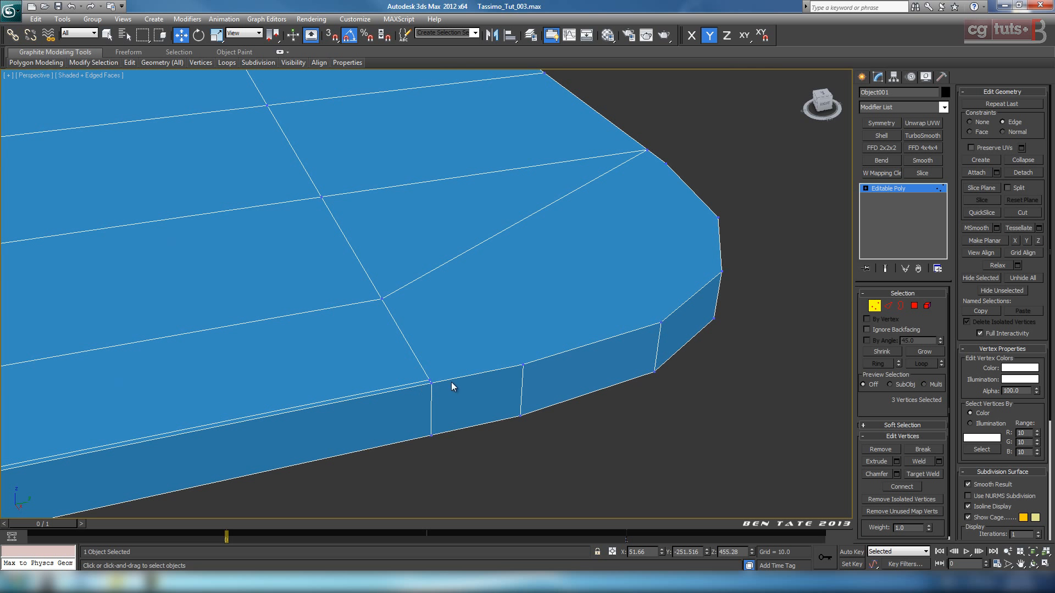
pyautogui.click(914, 306)
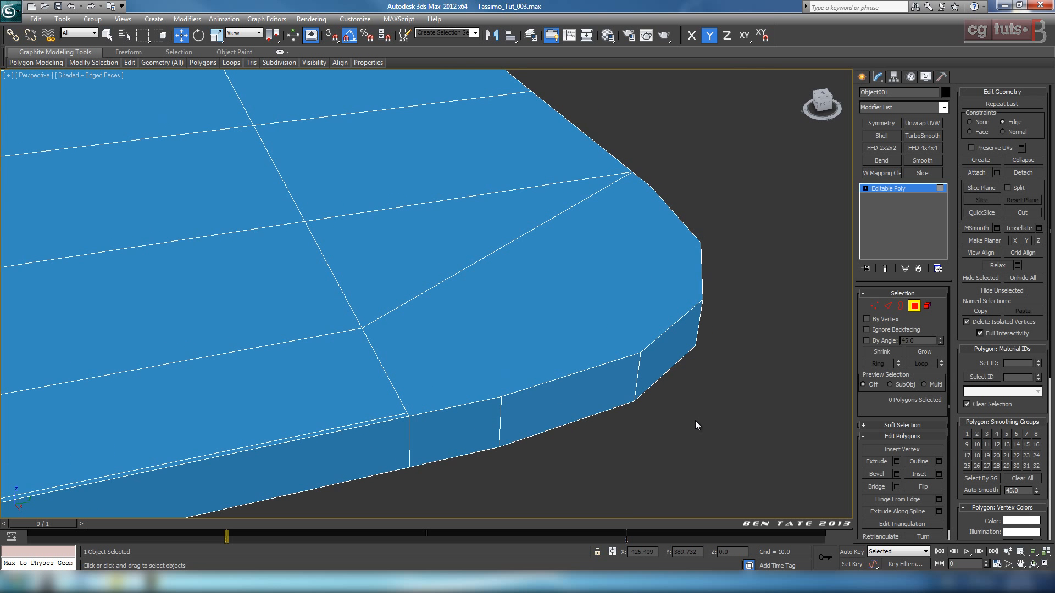
pyautogui.scroll(-4, 694, 421)
pyautogui.click(435, 174)
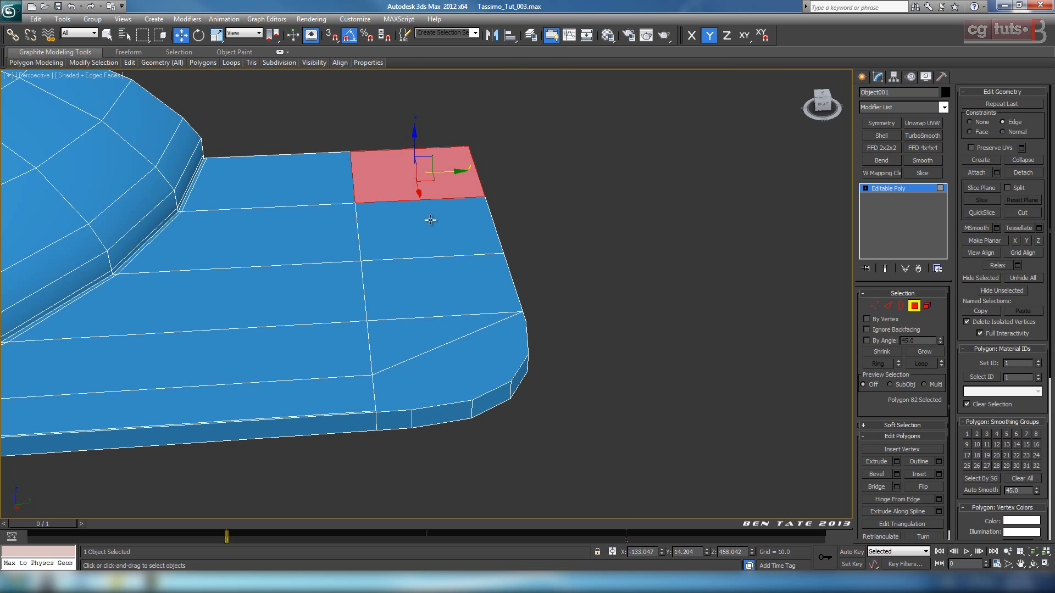
pyautogui.keyDown('ctrl'); pyautogui.click(430, 220); pyautogui.keyUp('ctrl')
pyautogui.keyDown('ctrl'); pyautogui.click(444, 274); pyautogui.keyUp('ctrl')
pyautogui.keyDown('ctrl'); pyautogui.click(458, 326); pyautogui.keyUp('ctrl')
pyautogui.keyDown('ctrl'); pyautogui.click(471, 347); pyautogui.keyUp('ctrl')
pyautogui.scroll(-4, 549, 311)
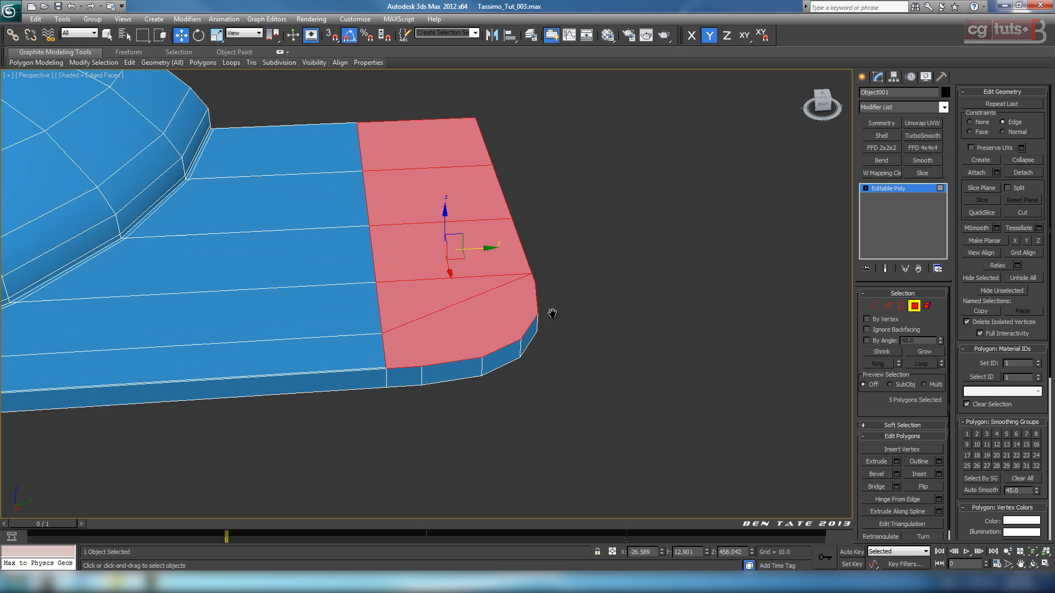
# - Inset the selected outer strip polygons by 0.666, matching the spacing of the existing front border loop
pyautogui.hotkey('alt', 'w')
pyautogui.middleClick(320, 180)
pyautogui.hotkey('alt', 'w')
pyautogui.moveTo(417, 191); pyautogui.dragTo(426, 238, button='middle')
pyautogui.press('z')
pyautogui.moveTo(523, 247); pyautogui.dragTo(452, 246, button='middle')
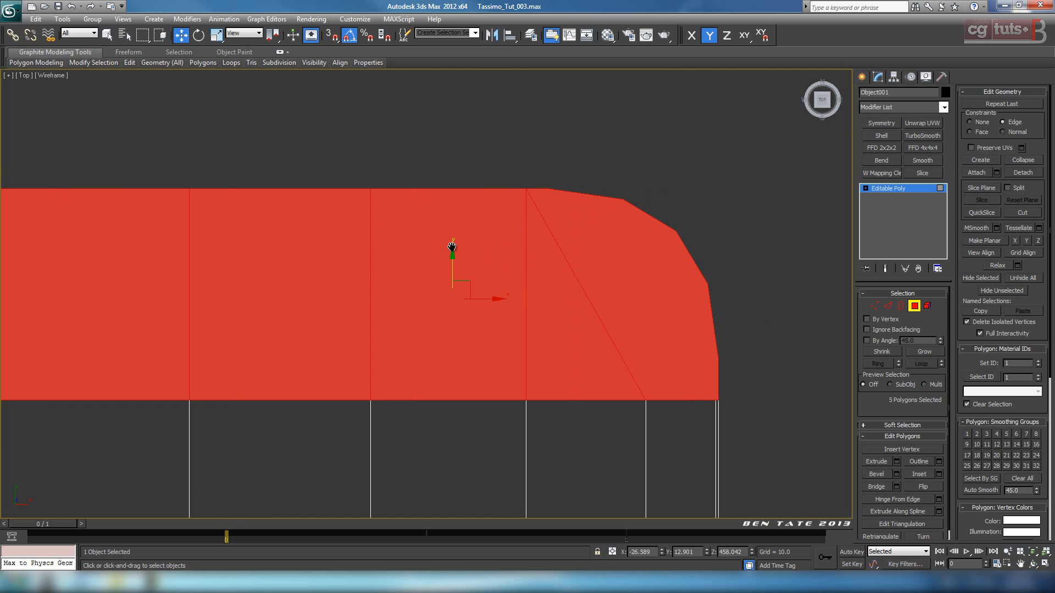
pyautogui.scroll(4, 604, 315)
pyautogui.moveTo(601, 313); pyautogui.dragTo(341, 251, button='middle')
pyautogui.scroll(2, 547, 360)
pyautogui.moveTo(546, 360); pyautogui.dragTo(533, 290, button='middle')
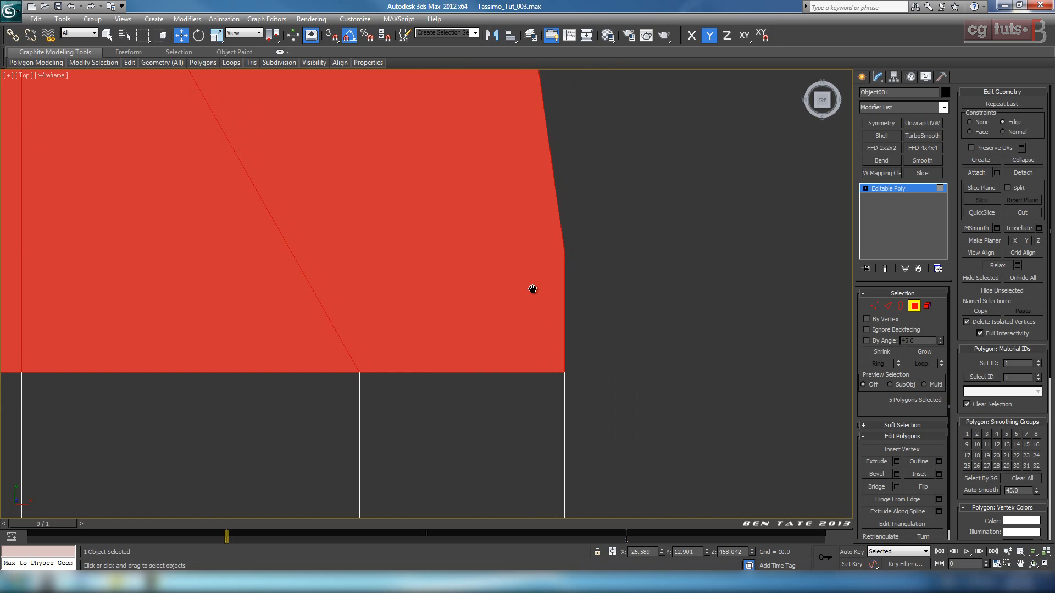
pyautogui.click(939, 474)
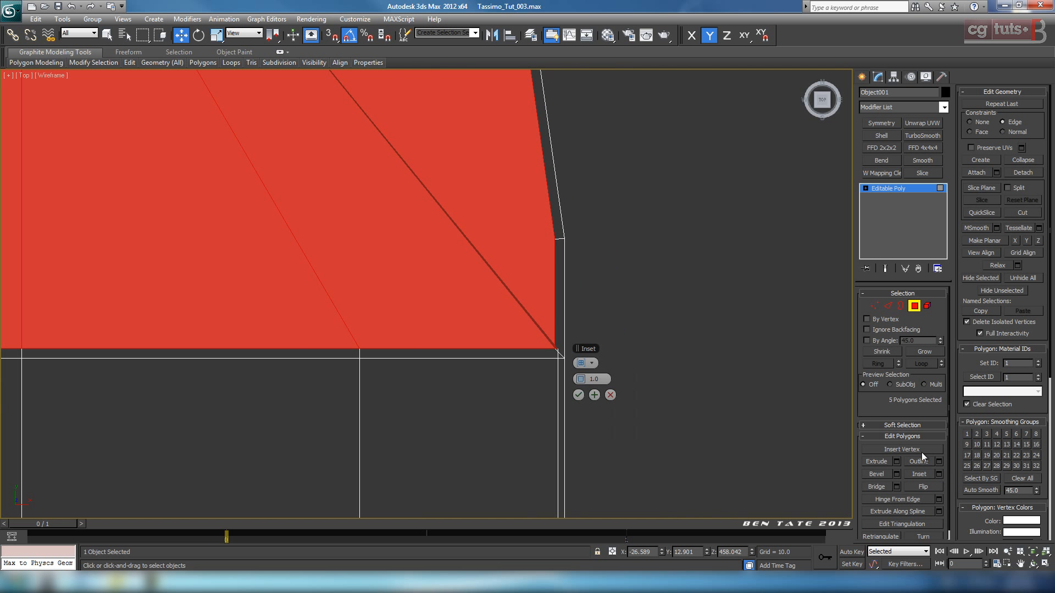
pyautogui.moveTo(587, 378); pyautogui.dragTo(581, 377)
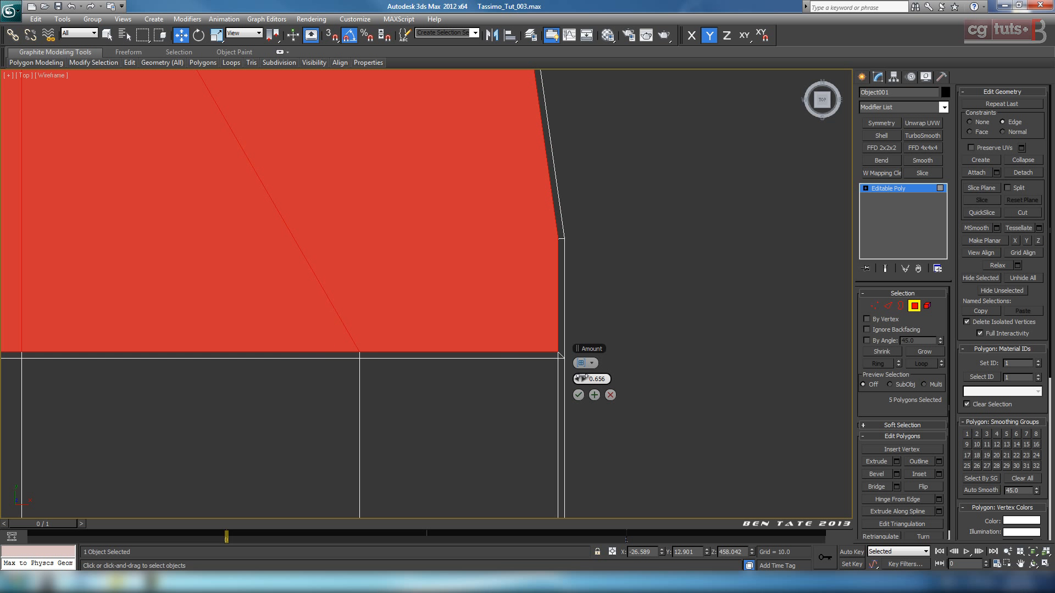
pyautogui.moveTo(582, 379); pyautogui.dragTo(583, 378)
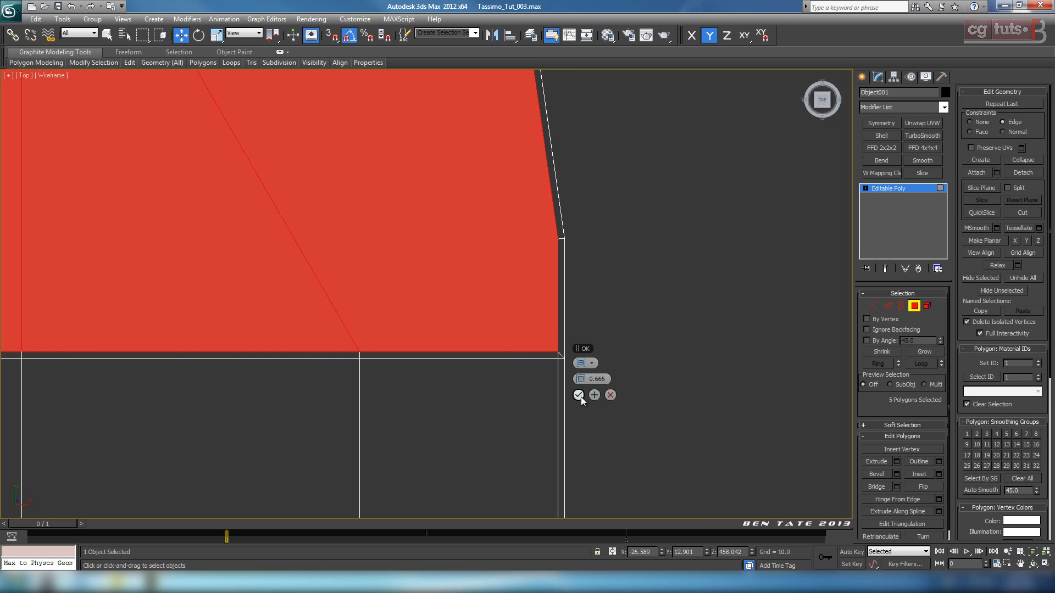
pyautogui.click(578, 395)
# - Remove the extra inset edge loop running beside the line between the outer strip and the rest of the base
pyautogui.hotkey('alt', 'w')
pyautogui.hotkey('alt', 'w')
pyautogui.scroll(3, 632, 434)
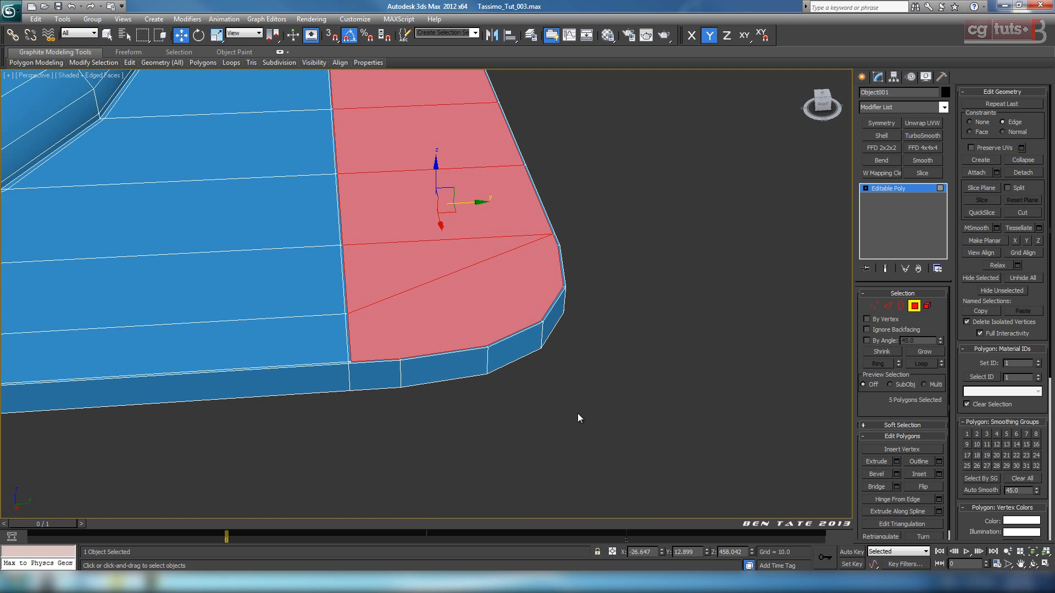
pyautogui.scroll(2, 578, 410)
pyautogui.press('2')
pyautogui.scroll(2, 462, 354)
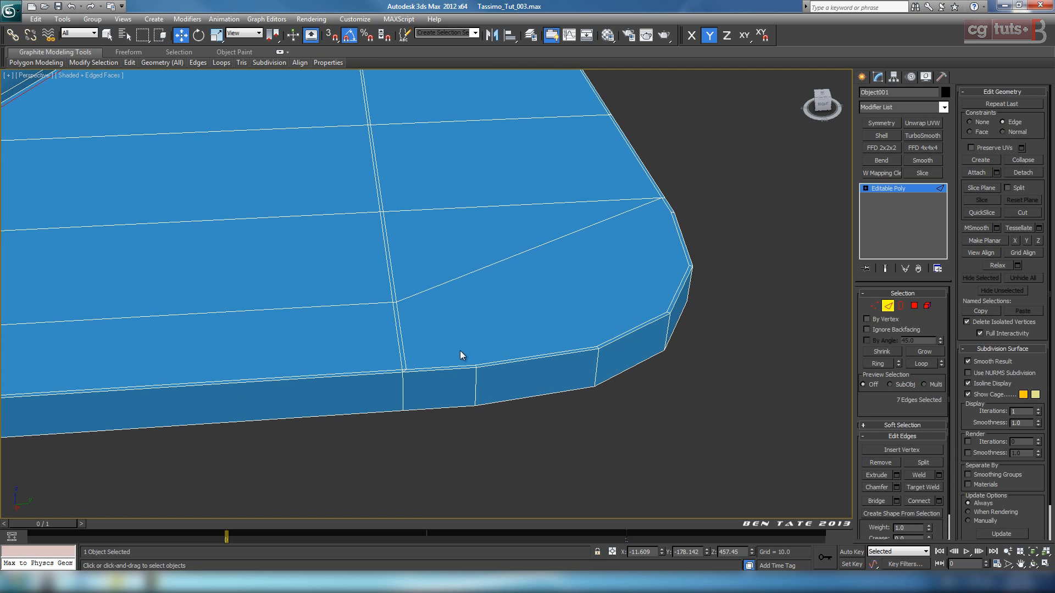
pyautogui.scroll(2, 409, 360)
pyautogui.click(394, 370)
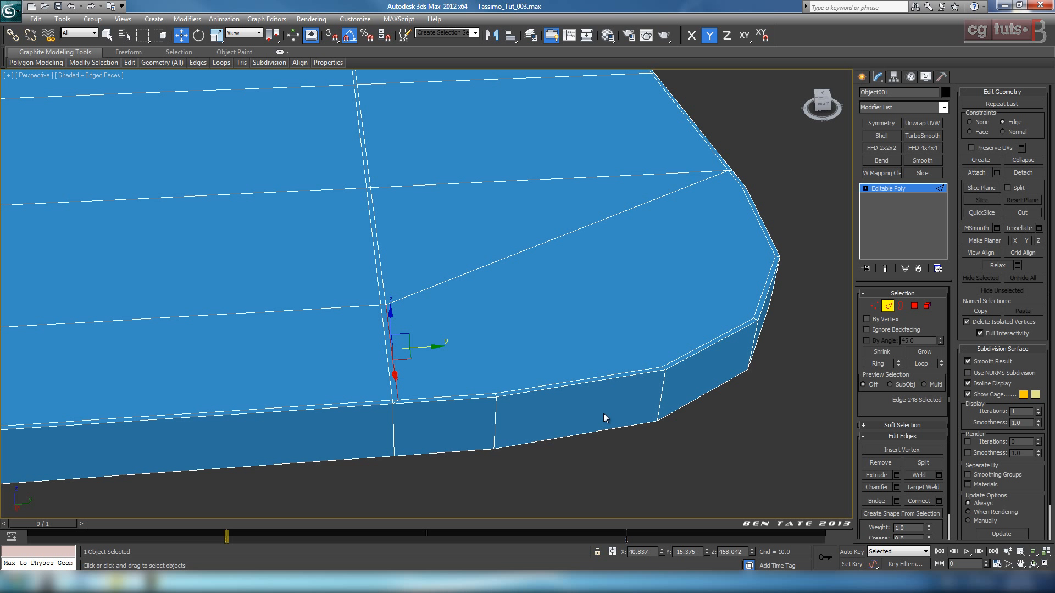
pyautogui.click(922, 364)
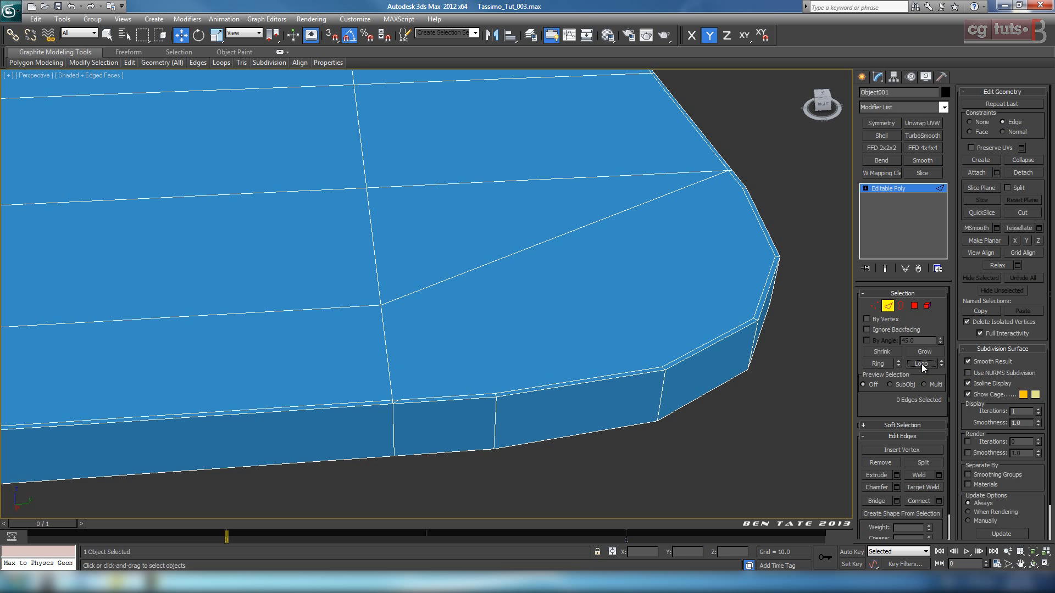
# - Target weld the leftover inset vertex to the adjacent border loop vertex where the front edge meets the outer strip
pyautogui.click(874, 306)
pyautogui.click(927, 476)
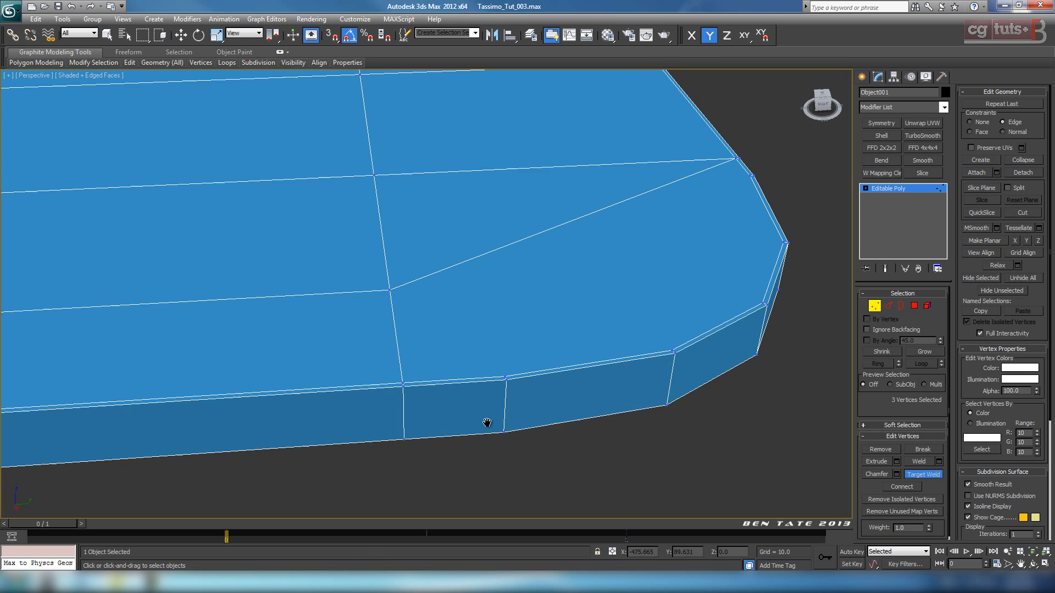
pyautogui.scroll(2, 398, 433)
pyautogui.scroll(-5, 465, 438)
# - Delete the narrow inset polygon running along the flat base's open centre edge
pyautogui.keyDown('alt'); pyautogui.moveTo(536, 313); pyautogui.dragTo(512, 372, button='middle'); pyautogui.keyUp('alt')
pyautogui.scroll(3, 511, 305)
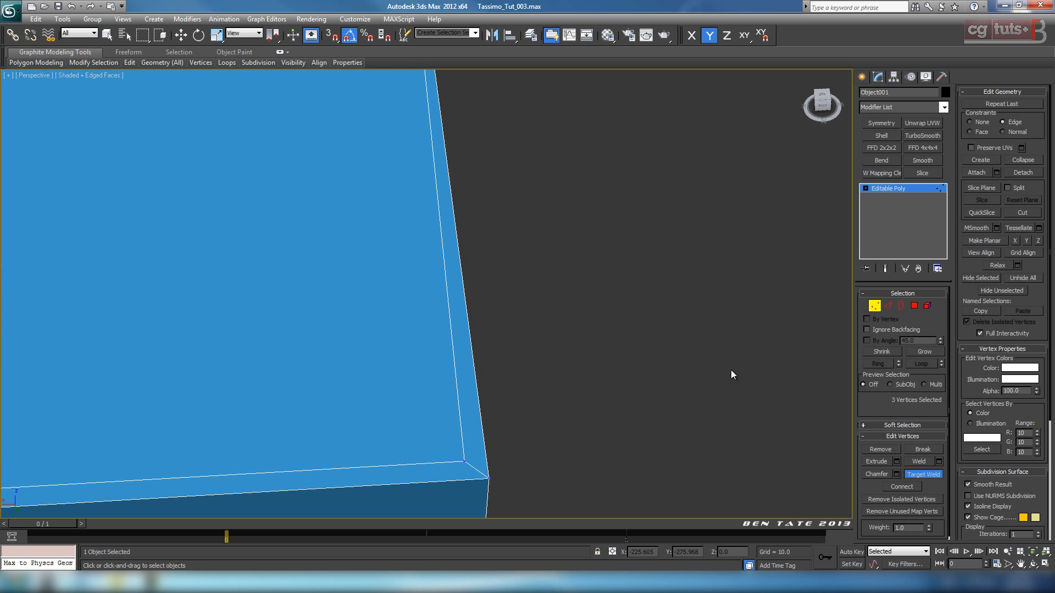
pyautogui.click(916, 307)
pyautogui.click(479, 430)
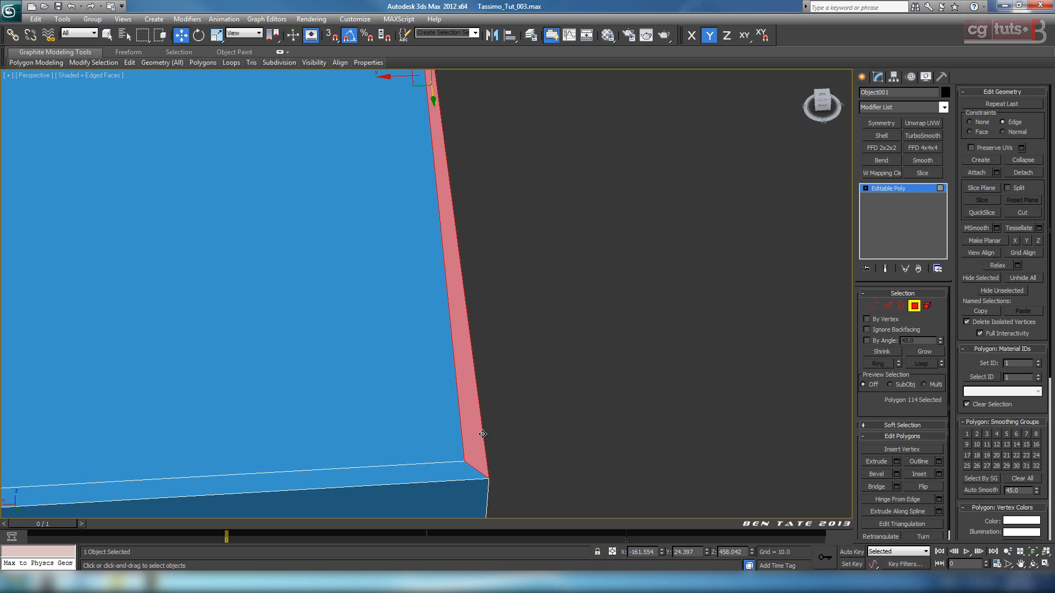
pyautogui.click(597, 431)
# - Turn off the edge constraint and move the inset corner vertex about -0.65 along X in the Top view, aligning it with the centre edge
pyautogui.click(874, 305)
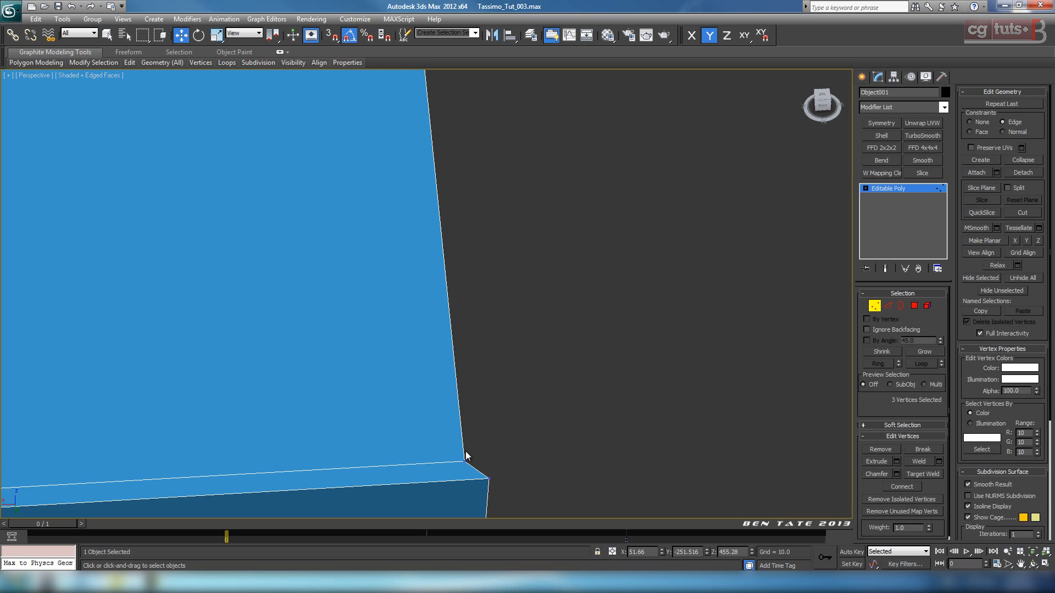
pyautogui.moveTo(455, 460); pyautogui.dragTo(475, 471)
pyautogui.hotkey('alt', 'w')
pyautogui.rightClick(253, 166)
pyautogui.hotkey('alt', 'w')
pyautogui.press('z')
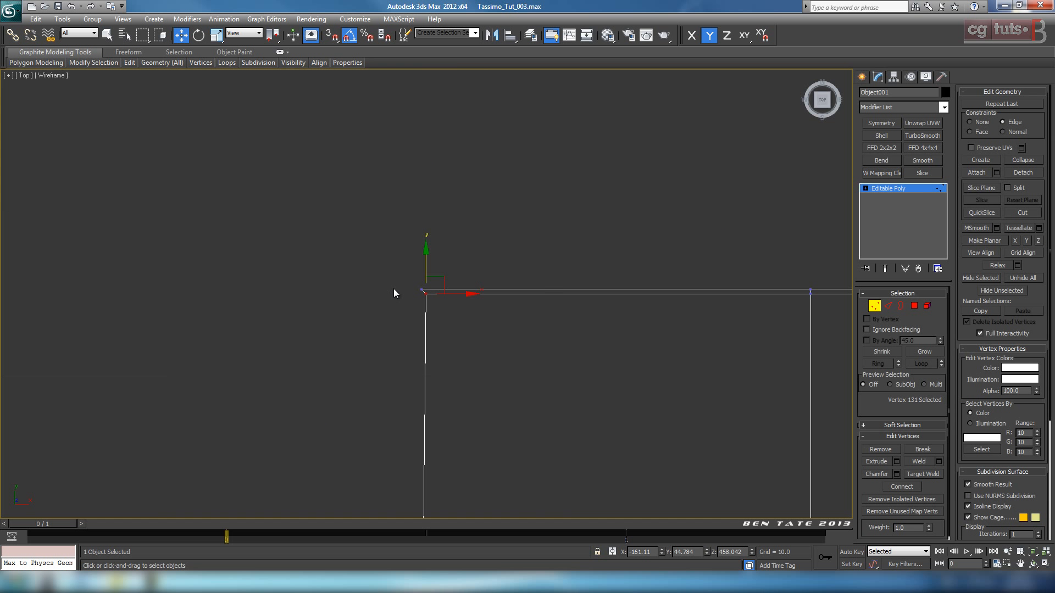
pyautogui.moveTo(393, 289); pyautogui.dragTo(467, 312, button='middle')
pyautogui.scroll(5, 494, 385)
pyautogui.moveTo(631, 410); pyautogui.dragTo(493, 389, button='middle')
pyautogui.moveTo(532, 333); pyautogui.dragTo(528, 336)
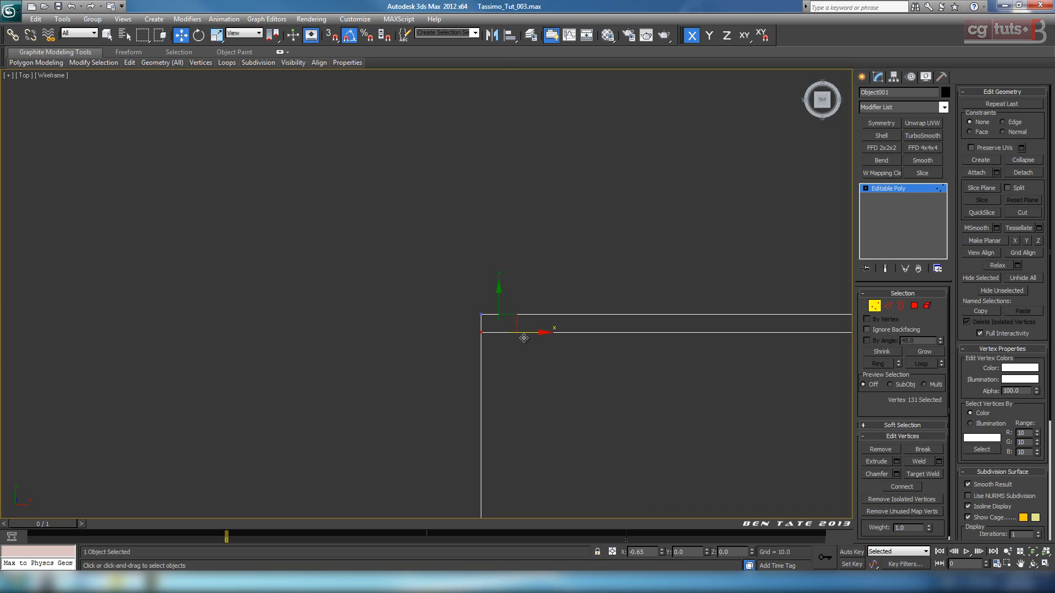
# - Connect the ring of vertical edges around the model's side wall with one segment and a slide of -69
pyautogui.hotkey('alt', 'w')
pyautogui.middleClick(678, 423)
pyautogui.hotkey('alt', 'w')
pyautogui.scroll(-5, 673, 412)
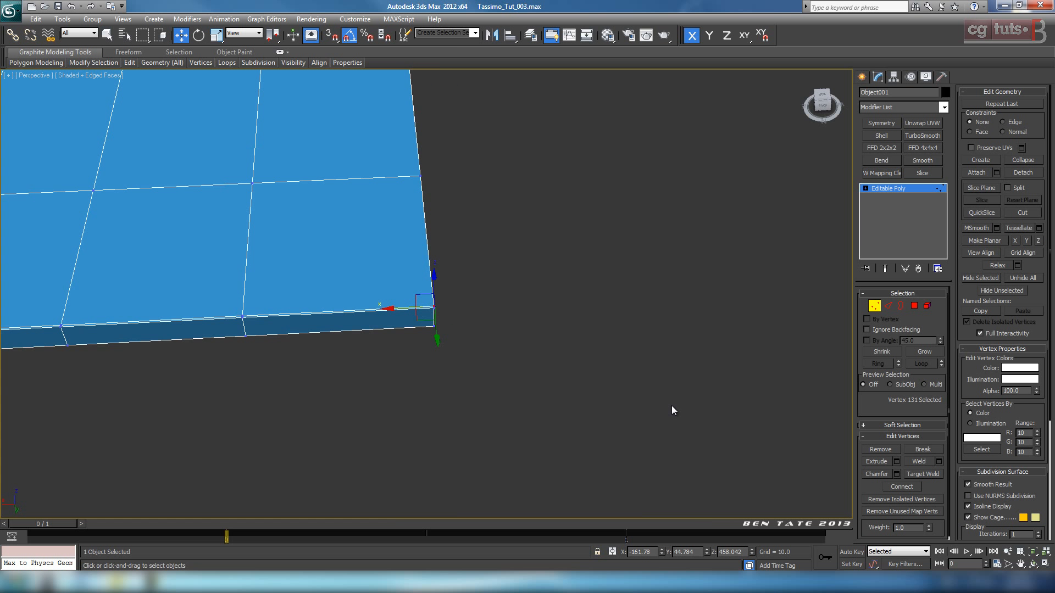
pyautogui.keyDown('alt'); pyautogui.moveTo(671, 406); pyautogui.dragTo(457, 295, button='middle'); pyautogui.keyUp('alt')
pyautogui.scroll(5, 514, 317)
pyautogui.scroll(-4, 514, 317)
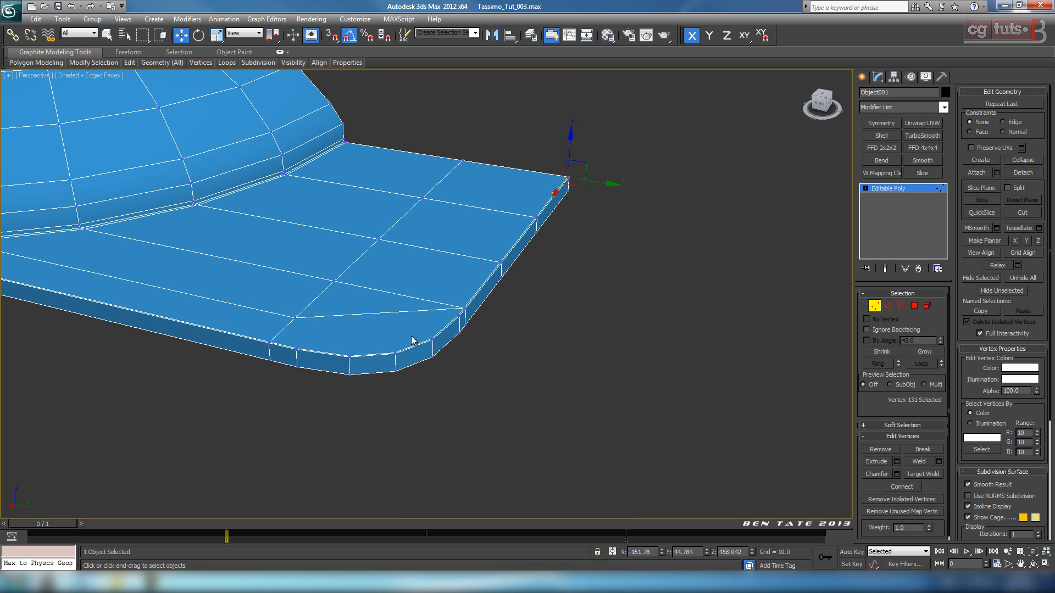
pyautogui.scroll(7, 483, 339)
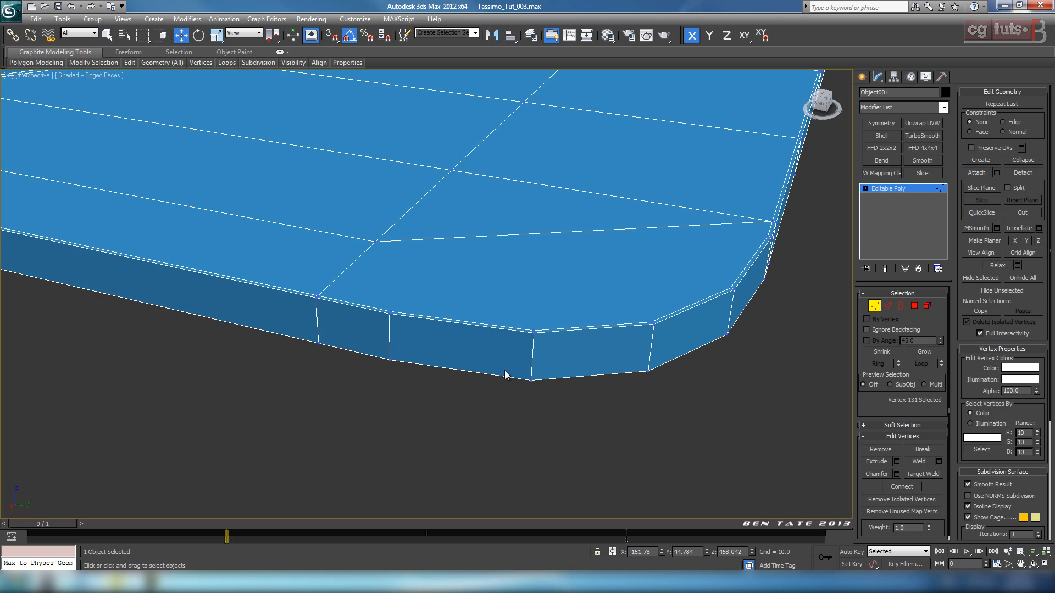
pyautogui.press('2')
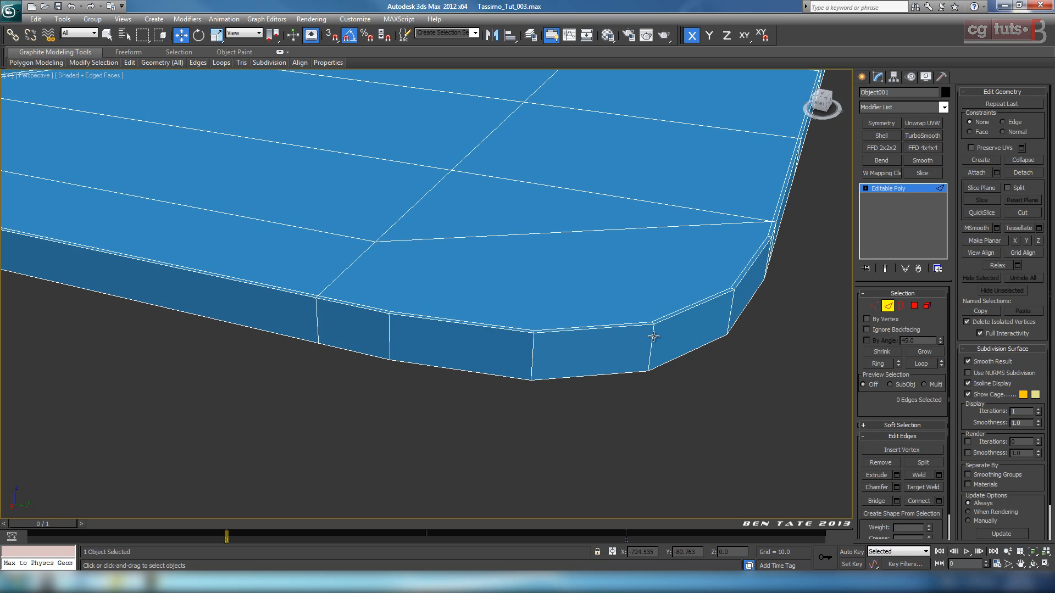
pyautogui.click(654, 336)
pyautogui.click(878, 364)
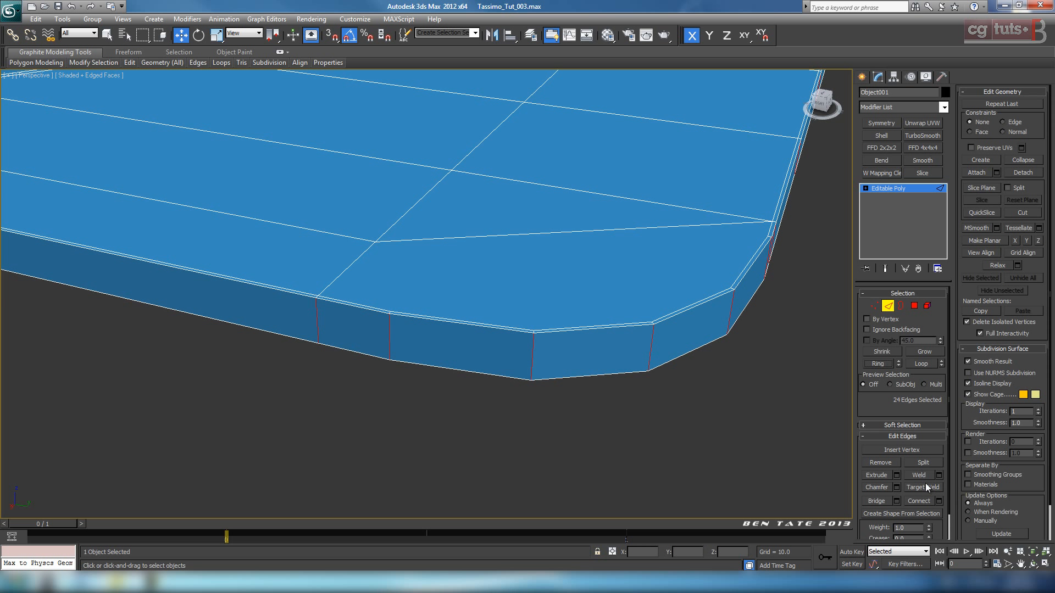
pyautogui.click(939, 501)
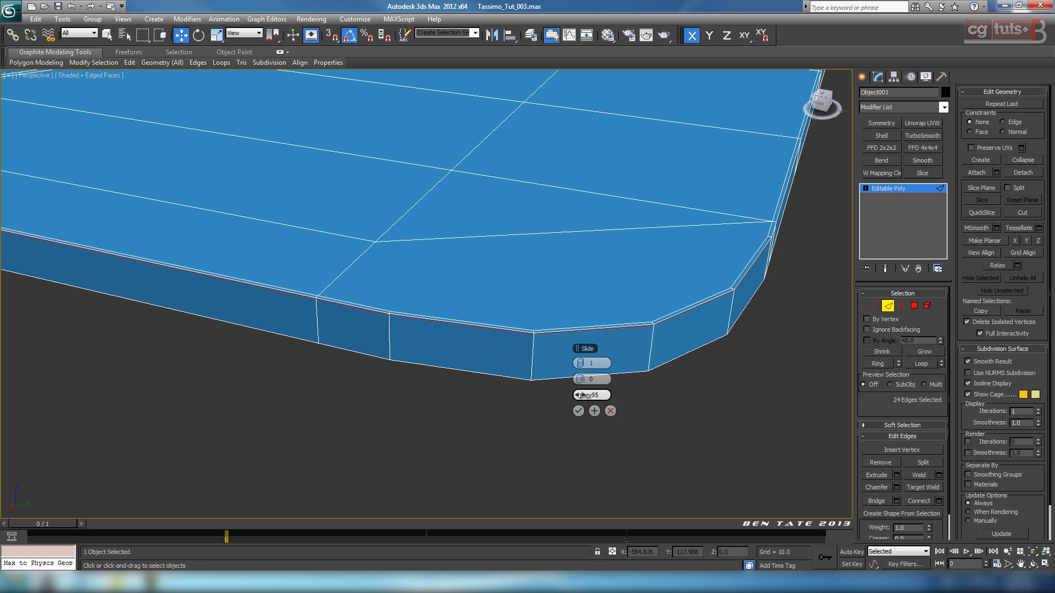
pyautogui.moveTo(582, 396); pyautogui.dragTo(645, 400)
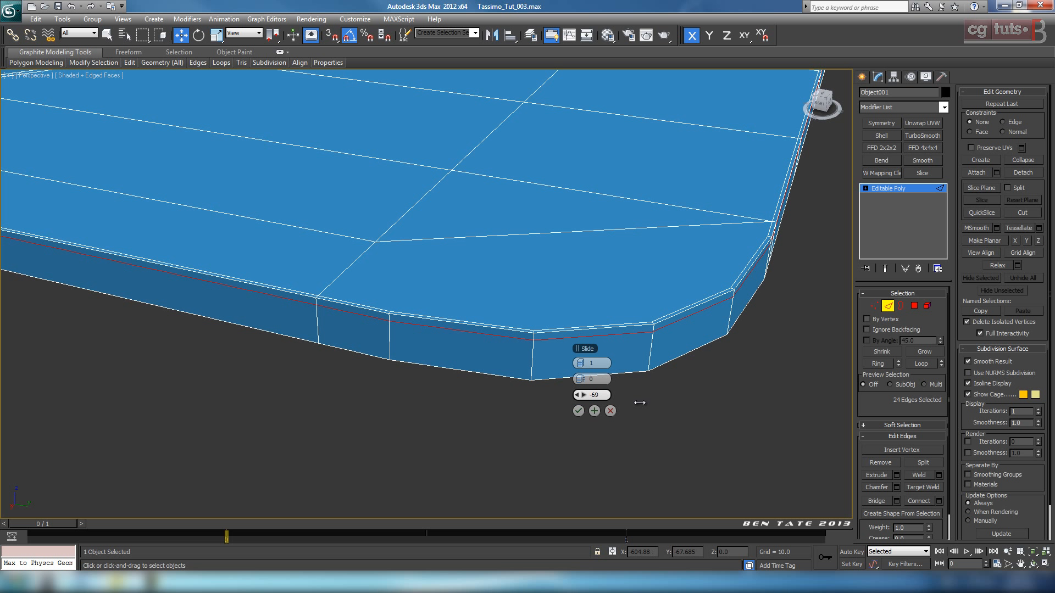
pyautogui.click(579, 411)
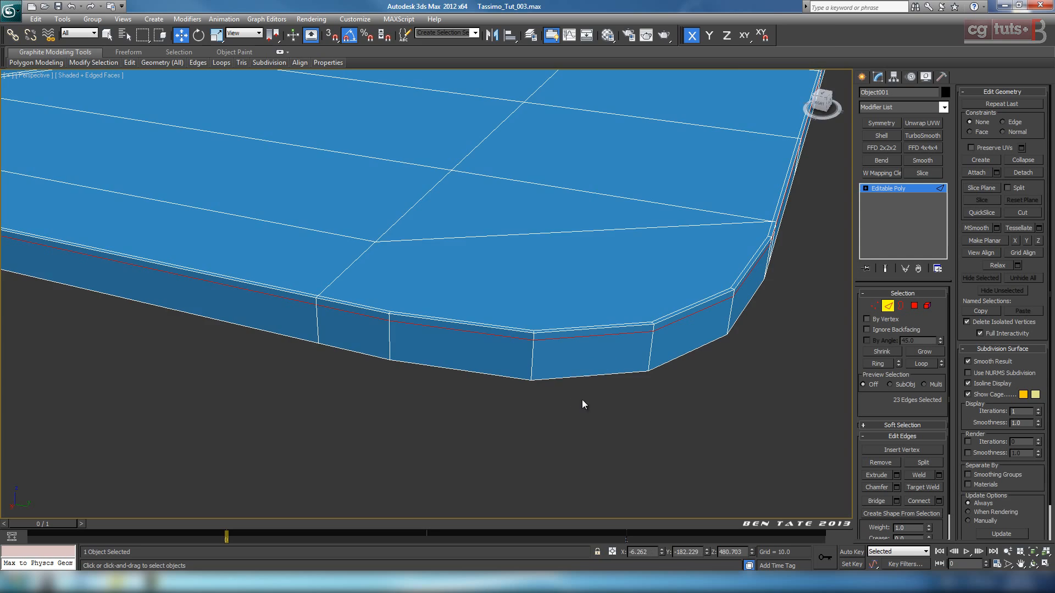
# - Examine the side wall's new loop along the dome border and the dome-to-base junction in the Perspective and Right views
pyautogui.scroll(-5, 239, 271)
pyautogui.keyDown('alt'); pyautogui.moveTo(239, 271); pyautogui.dragTo(426, 370, button='middle'); pyautogui.keyUp('alt')
pyautogui.scroll(8, 490, 426)
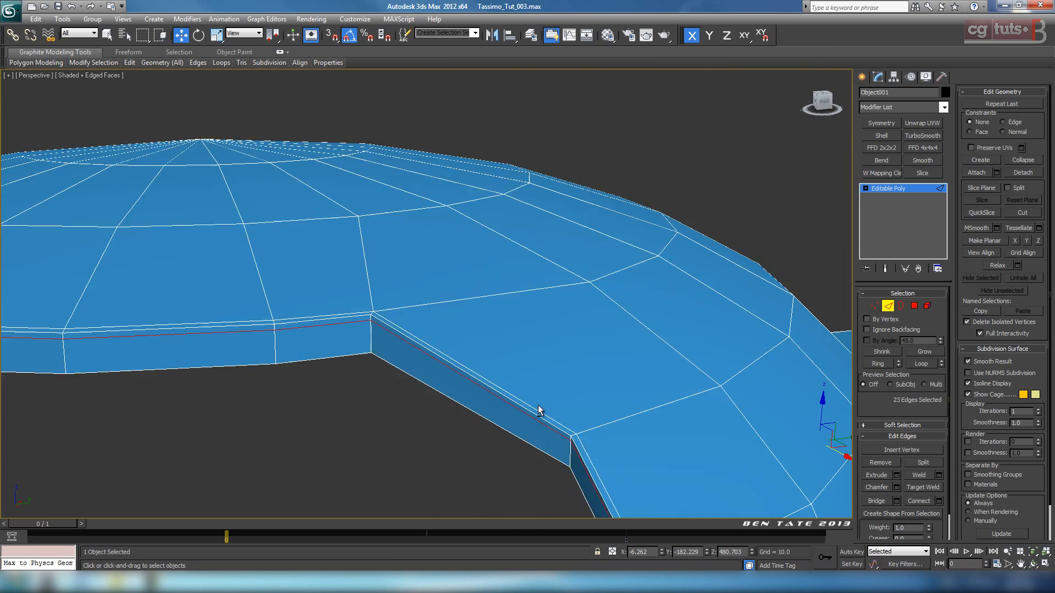
pyautogui.scroll(-6, 538, 410)
pyautogui.keyDown('alt'); pyautogui.moveTo(608, 324); pyautogui.dragTo(556, 264, button='middle'); pyautogui.keyUp('alt')
pyautogui.scroll(8, 713, 334)
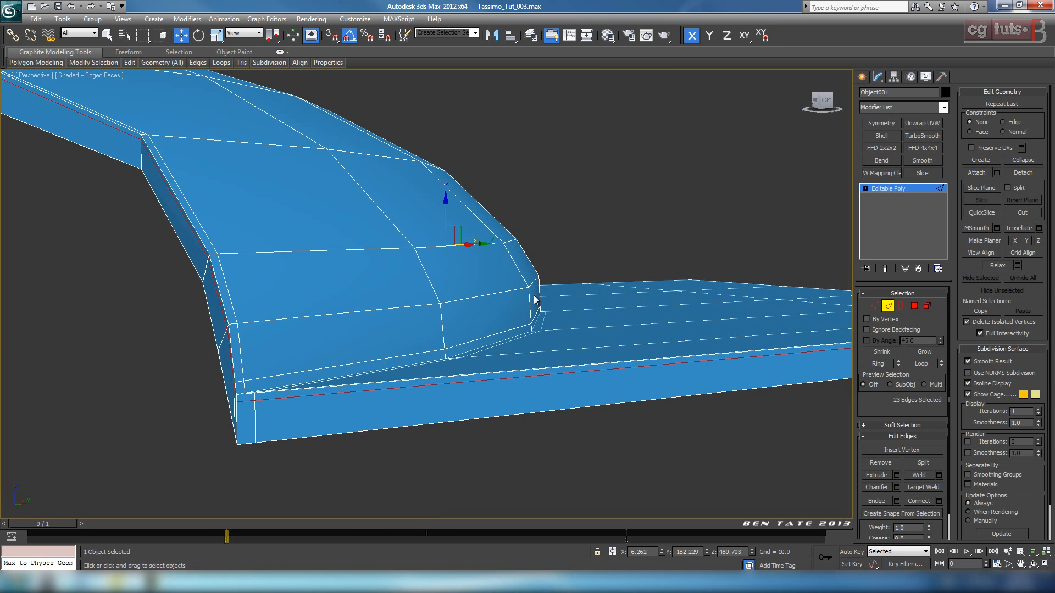
pyautogui.hotkey('alt', 'w')
pyautogui.rightClick(685, 282)
pyautogui.hotkey('alt', 'w')
pyautogui.hotkey('alt', 'w')
pyautogui.hotkey('alt', 'w')
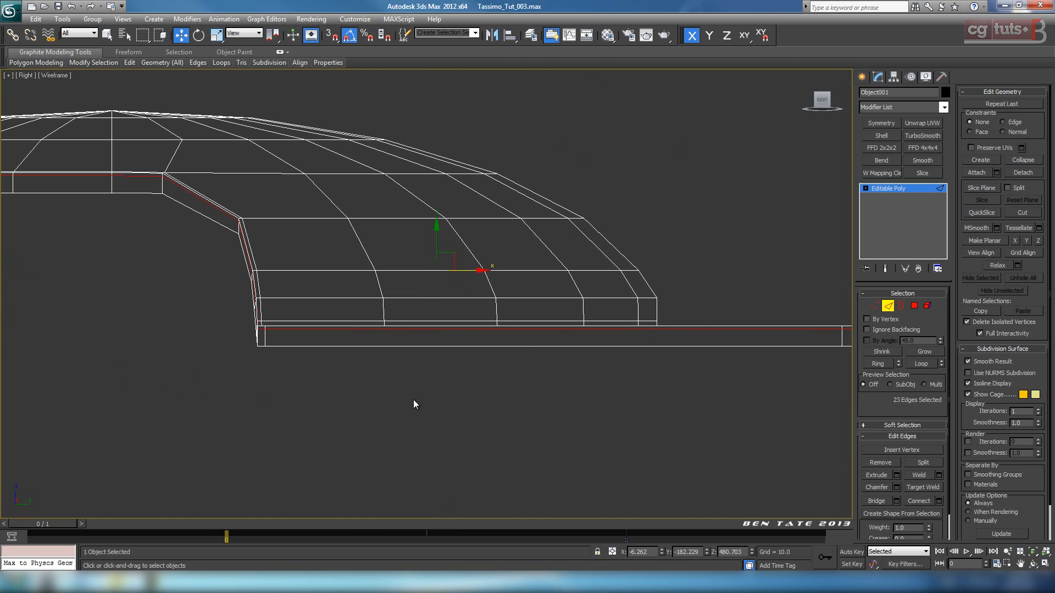
pyautogui.moveTo(657, 298); pyautogui.dragTo(650, 302, button='middle')
pyautogui.scroll(2, 699, 318)
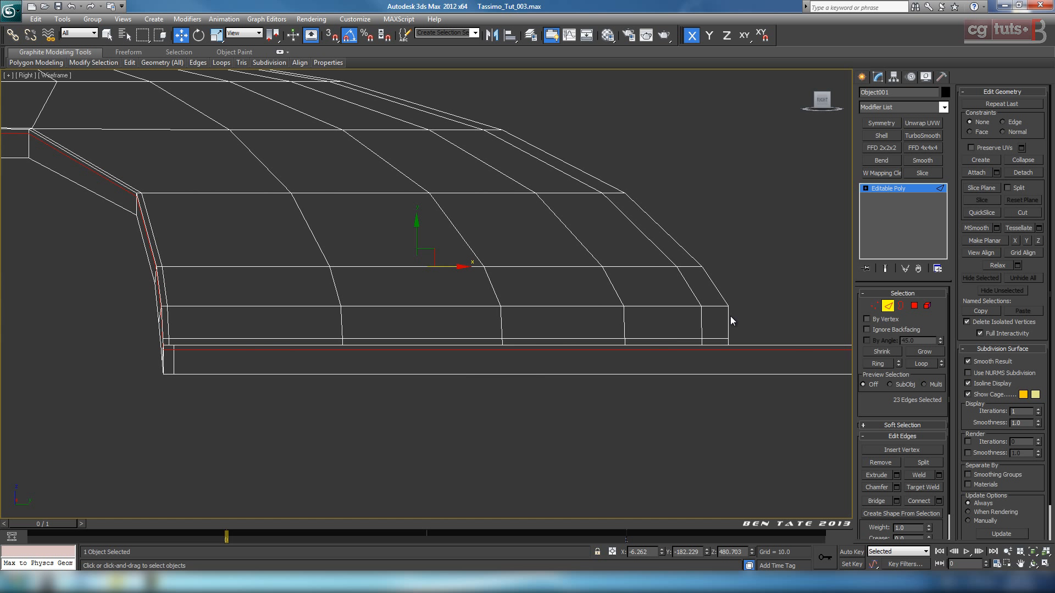
pyautogui.click(726, 300)
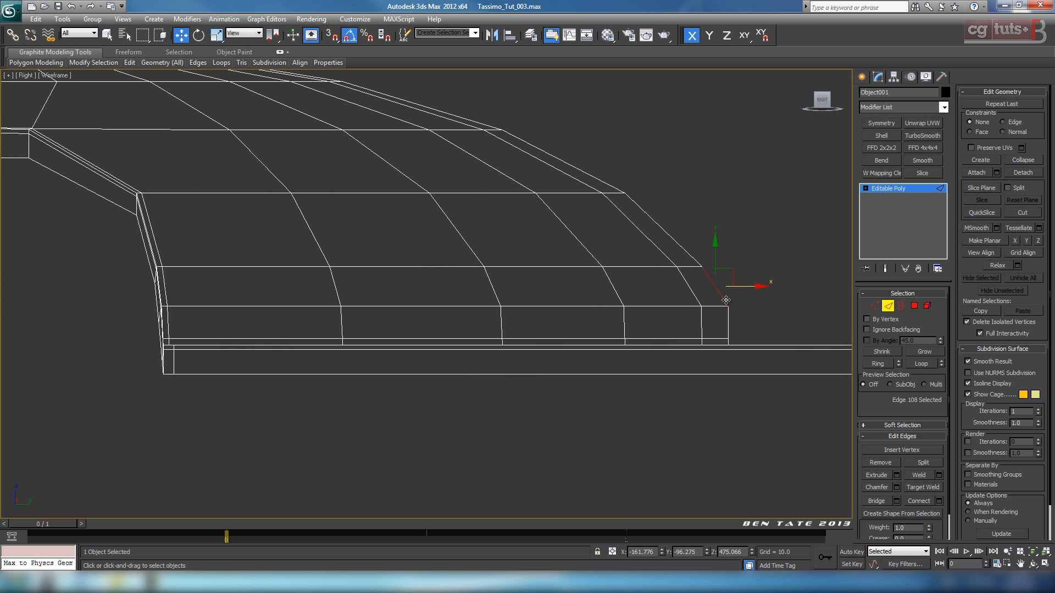
pyautogui.click(878, 364)
pyautogui.click(939, 501)
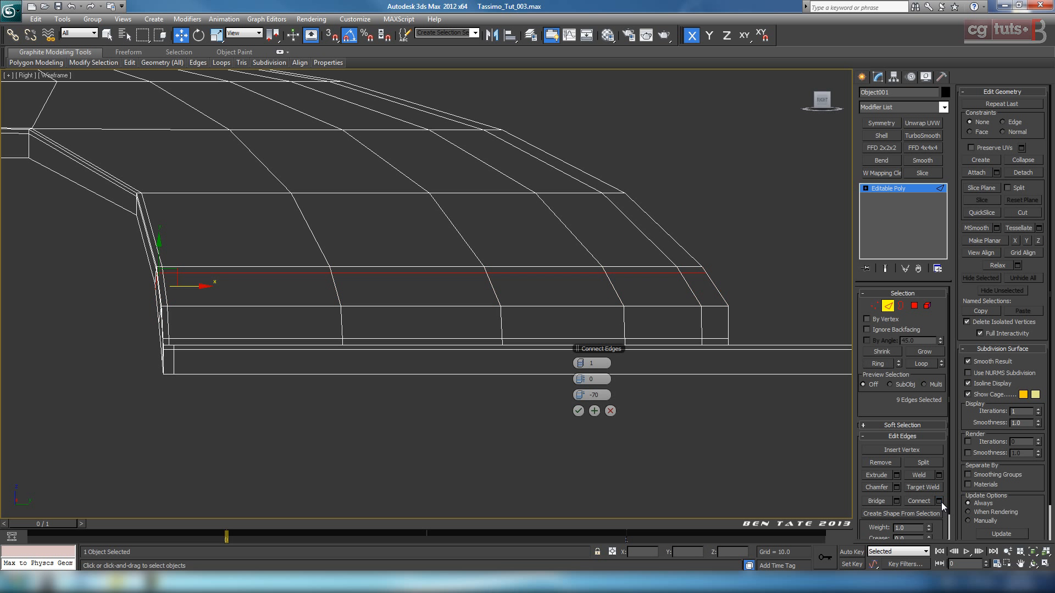
pyautogui.moveTo(584, 396); pyautogui.dragTo(711, 407)
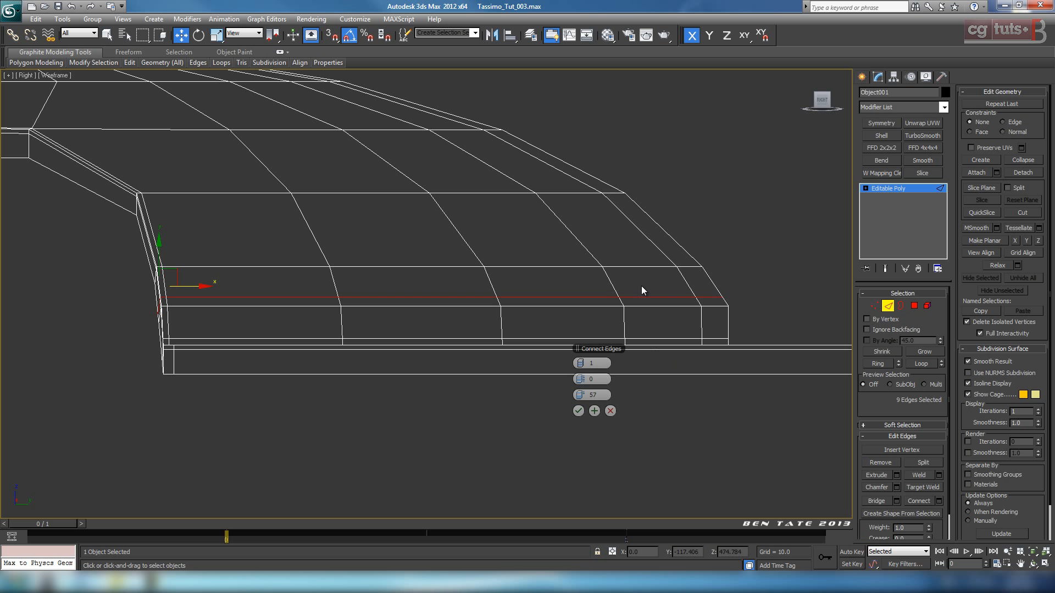
pyautogui.click(610, 411)
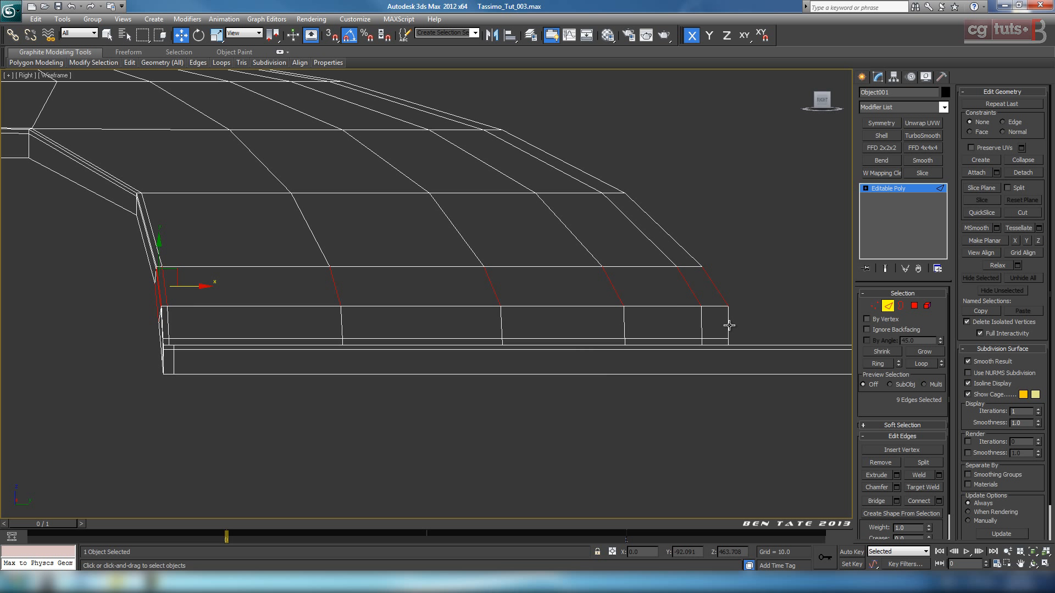
# - Connect the ring of vertical edges in the dome's lower wall band with one segment and a slide of -37, then leave edge editing
pyautogui.click(729, 326)
pyautogui.click(879, 363)
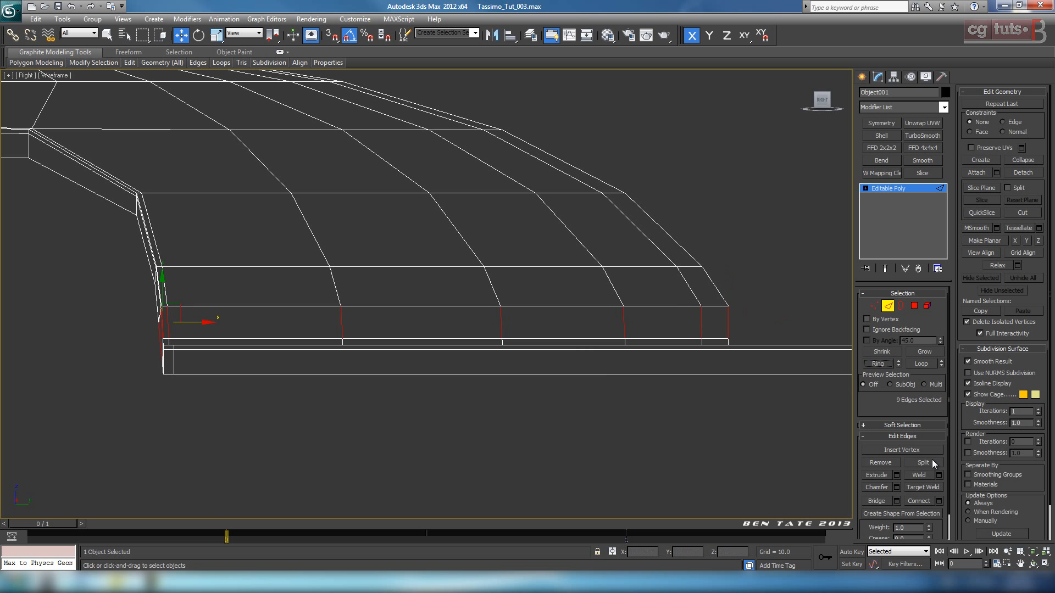
pyautogui.click(940, 500)
pyautogui.moveTo(573, 395); pyautogui.dragTo(374, 387)
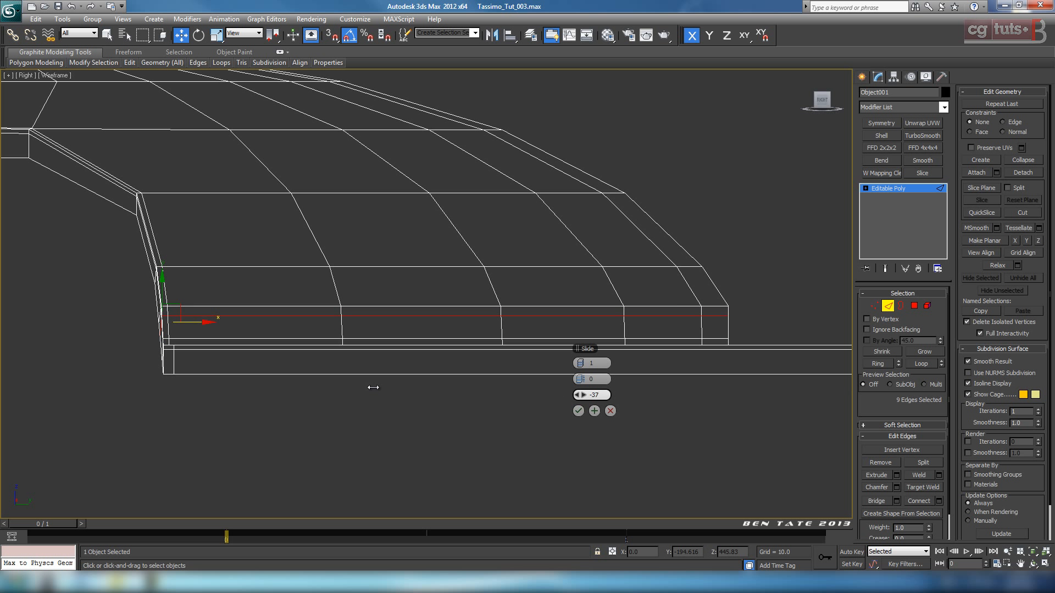
pyautogui.click(578, 411)
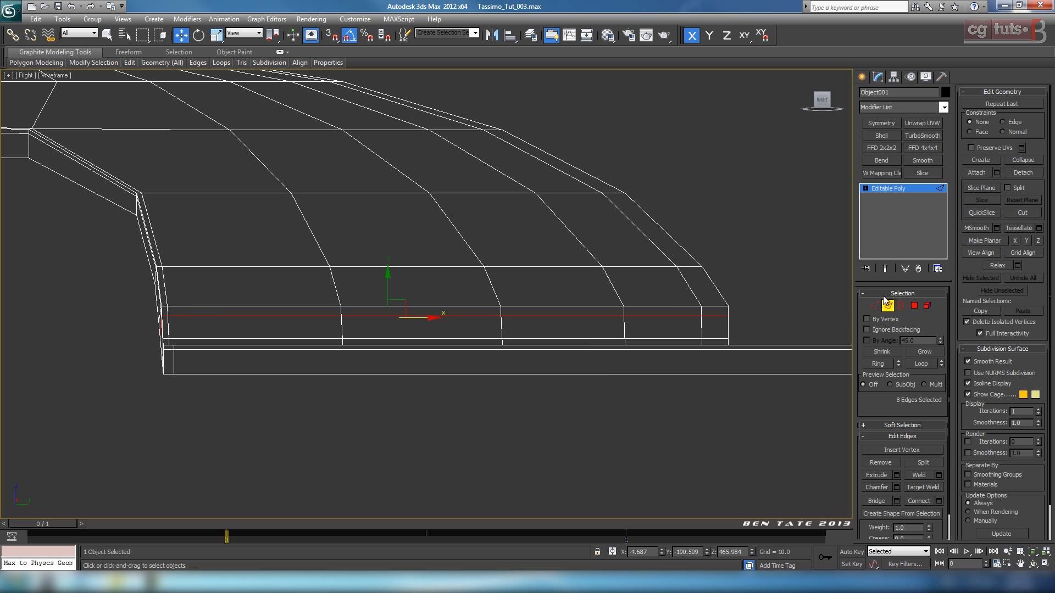
pyautogui.click(889, 306)
# - Apply a Symmetry modifier across the X axis to complete the half model
pyautogui.hotkey('alt', 'w')
pyautogui.rightClick(734, 425)
pyautogui.hotkey('alt', 'w')
pyautogui.scroll(-5, 715, 397)
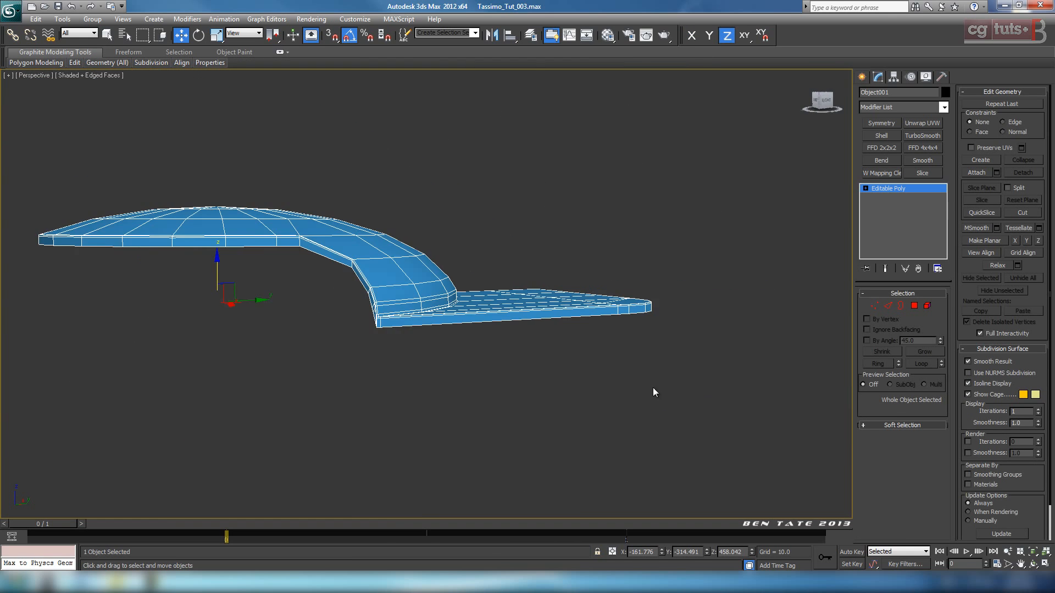
pyautogui.keyDown('alt'); pyautogui.moveTo(653, 389); pyautogui.dragTo(640, 414, button='middle'); pyautogui.keyUp('alt')
pyautogui.hotkey('alt', 'w')
pyautogui.rightClick(270, 226)
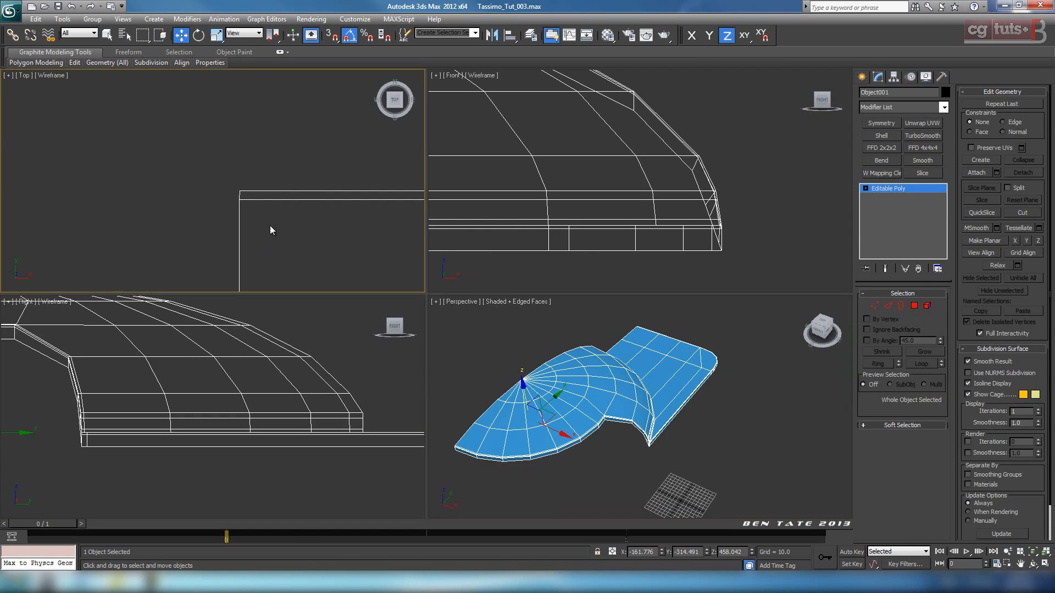
pyautogui.hotkey('alt', 'w')
pyautogui.press('z')
pyautogui.moveTo(546, 318); pyautogui.dragTo(650, 329, button='middle')
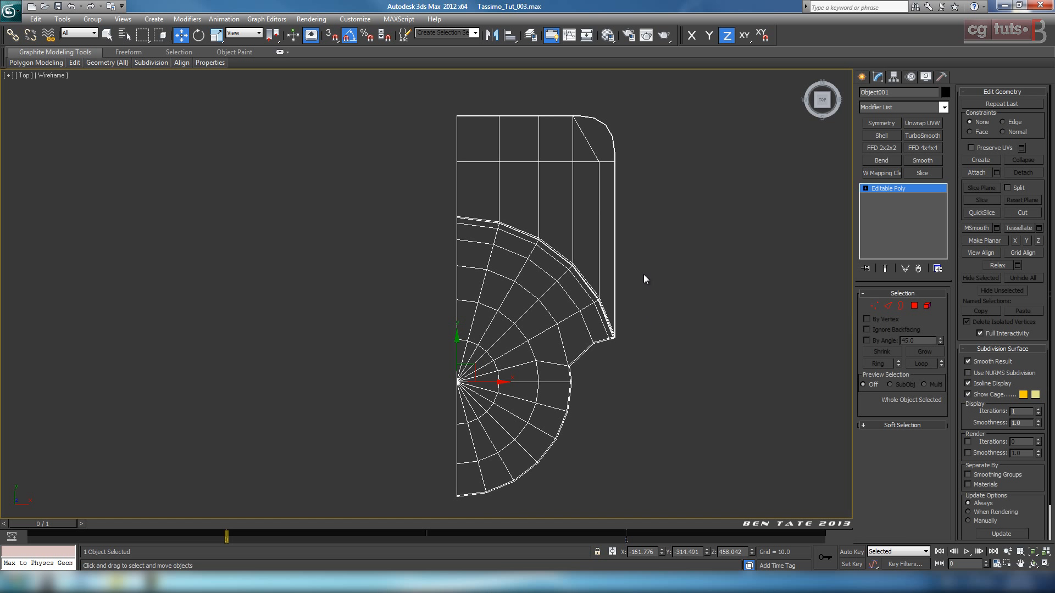
pyautogui.click(881, 124)
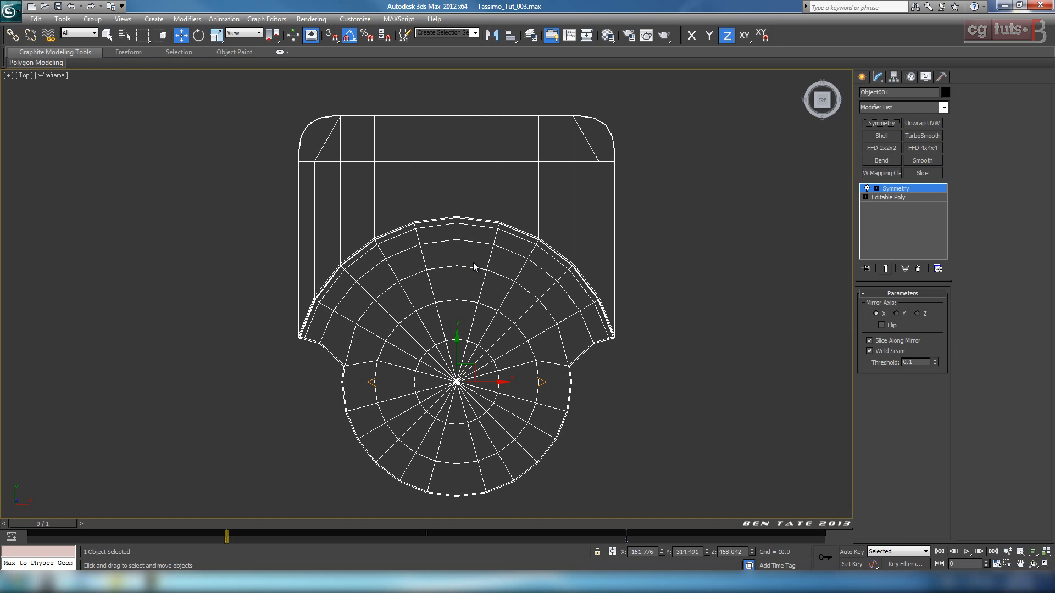
# - Convert the mirrored model to an Editable Poly, collapsing the Symmetry modifier
pyautogui.moveTo(473, 262); pyautogui.dragTo(471, 273, button='middle')
pyautogui.scroll(4, 470, 274)
pyautogui.scroll(-1, 544, 247)
pyautogui.moveTo(550, 245); pyautogui.dragTo(529, 176, button='middle')
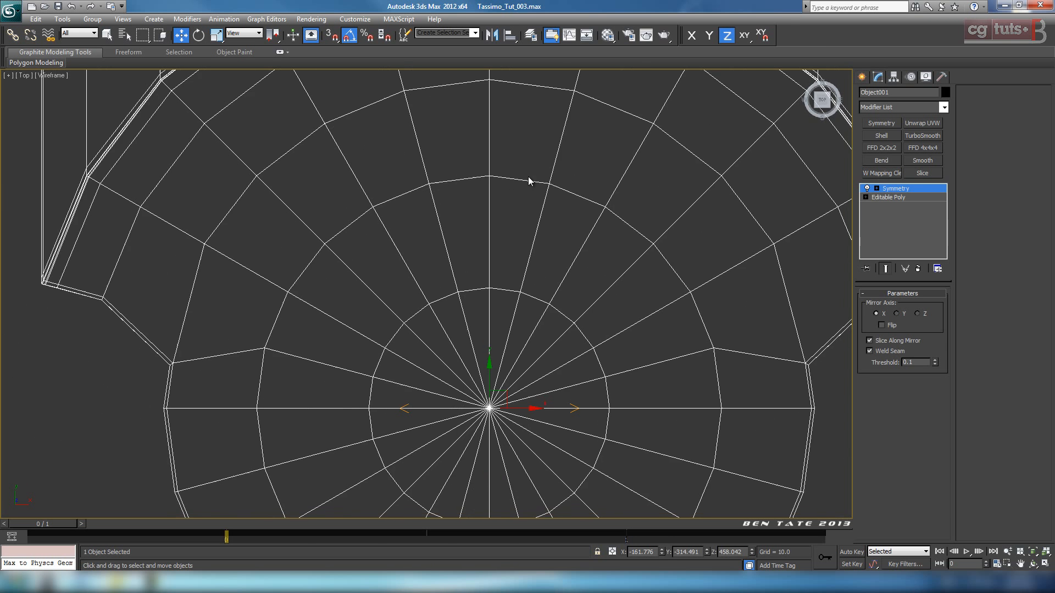
pyautogui.scroll(4, 554, 296)
pyautogui.scroll(-3, 556, 275)
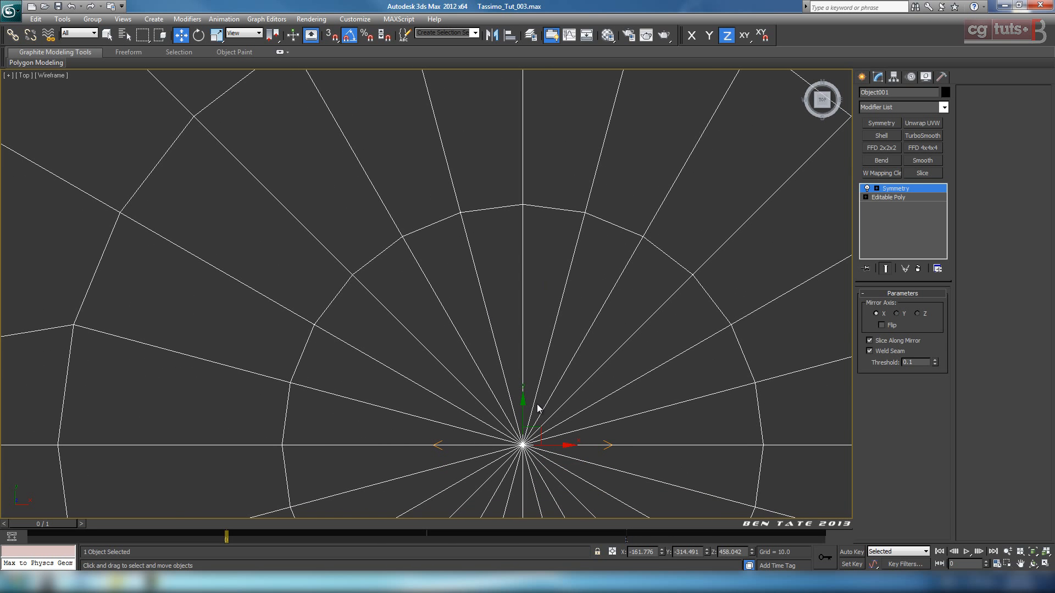
pyautogui.scroll(-2, 591, 325)
pyautogui.scroll(-2, 476, 303)
pyautogui.rightClick(527, 237)
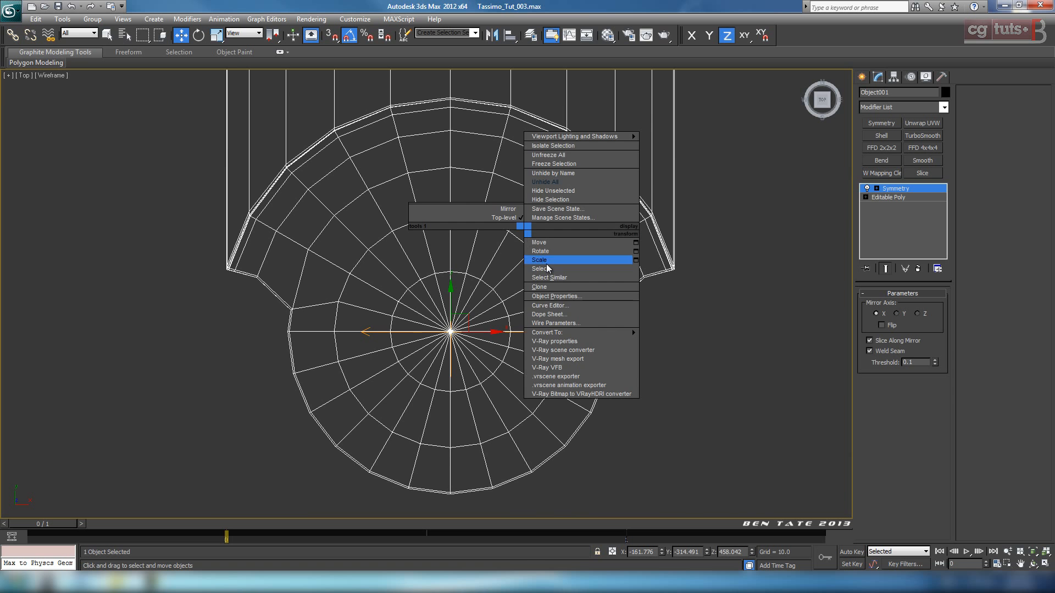
pyautogui.moveTo(578, 332)
pyautogui.click(703, 342)
# - Apply TurboSmooth to the whole model with 2 iterations and Isoline Display enabled
pyautogui.hotkey('alt', 'w')
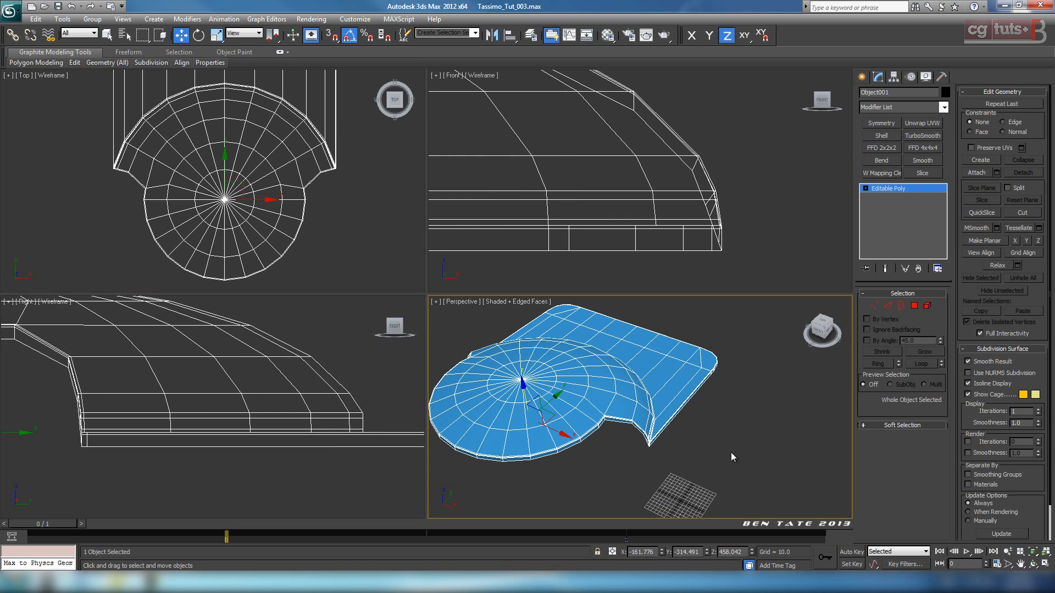
pyautogui.middleClick(727, 451)
pyautogui.hotkey('alt', 'w')
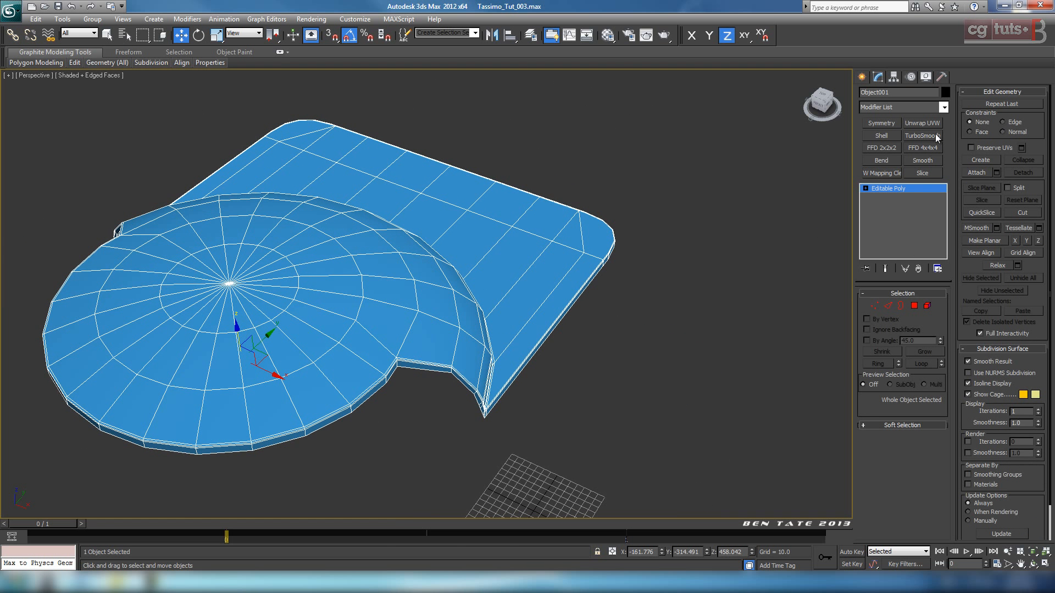
pyautogui.click(937, 136)
pyautogui.click(938, 309)
pyautogui.click(870, 339)
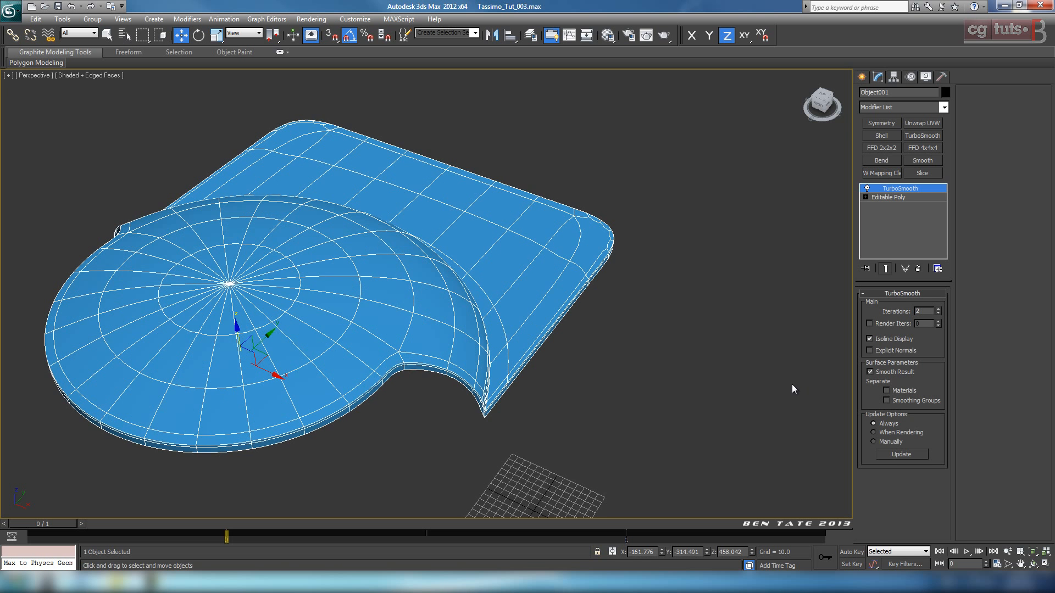
# - Hide the edged faces and inspect the smoothed corner where the dome's curved side meets the flat base
pyautogui.press('F4')
pyautogui.moveTo(793, 389)
pyautogui.keyDown('alt'); pyautogui.mouseDown(button='middle')
pyautogui.moveTo(666, 346)
pyautogui.moveTo(631, 360)
pyautogui.moveTo(545, 358)
pyautogui.moveTo(486, 397)
pyautogui.moveTo(448, 324)
pyautogui.moveTo(381, 306)
pyautogui.moveTo(378, 328)
pyautogui.moveTo(431, 313)
pyautogui.moveTo(585, 318)
pyautogui.moveTo(648, 223)
pyautogui.moveTo(720, 264)
pyautogui.moveTo(723, 273)
pyautogui.moveTo(694, 229)
pyautogui.moveTo(654, 258)
pyautogui.moveTo(630, 319)
pyautogui.moveTo(574, 353)
pyautogui.moveTo(596, 359)
pyautogui.moveTo(597, 347)
pyautogui.moveTo(558, 364)
pyautogui.moveTo(555, 352)
pyautogui.mouseUp(button='middle'); pyautogui.keyUp('alt')
pyautogui.scroll(5, 569, 355)
pyautogui.scroll(1, 554, 352)
pyautogui.scroll(-1, 544, 351)
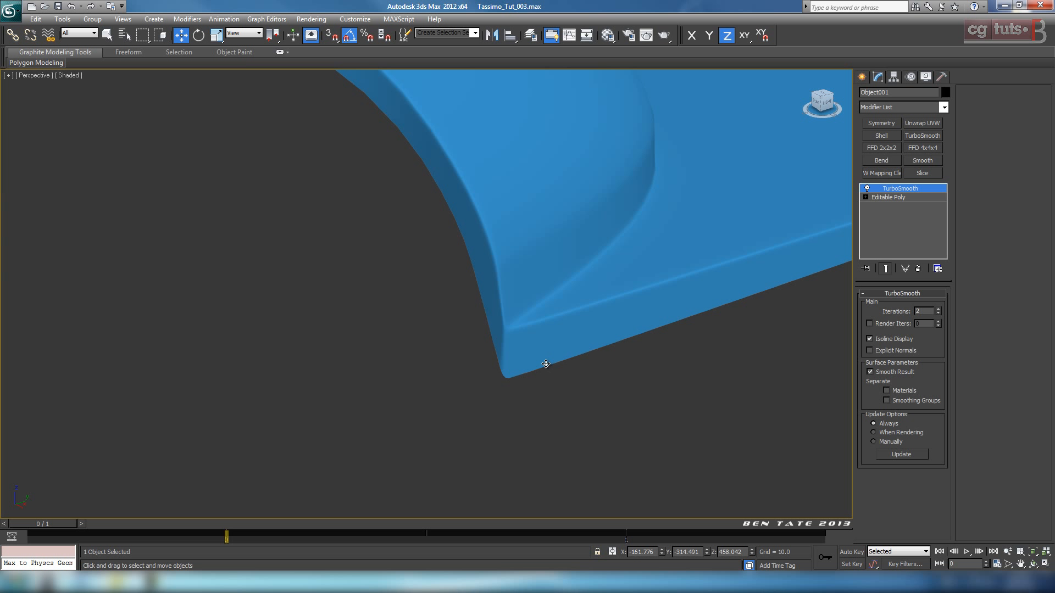
# - Bring the rest of the coffee machine back into view around the smoothed dome part and display the edged faces
pyautogui.scroll(-3, 546, 364)
pyautogui.keyDown('alt'); pyautogui.moveTo(492, 358); pyautogui.dragTo(618, 335, button='middle'); pyautogui.keyUp('alt')
pyautogui.scroll(3, 587, 340)
pyautogui.scroll(-5, 534, 336)
pyautogui.scroll(5, 555, 333)
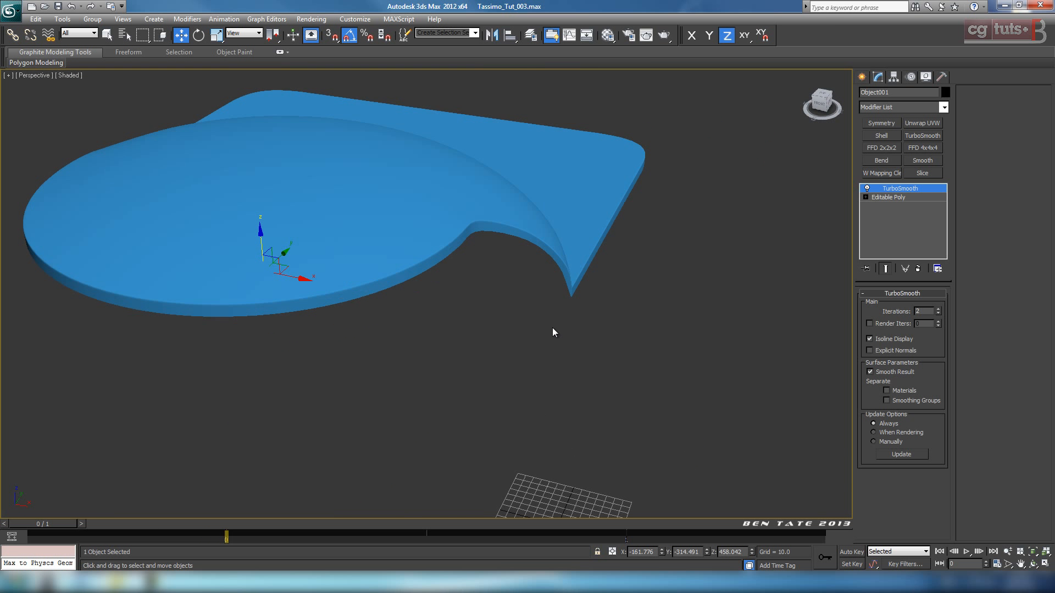
pyautogui.rightClick(582, 349)
pyautogui.click(630, 301)
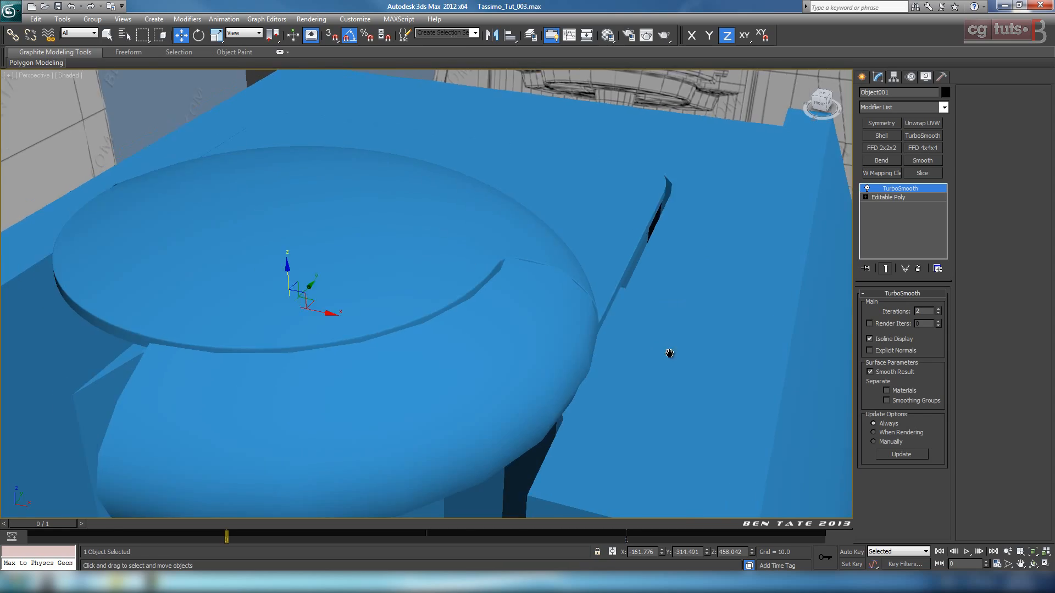
pyautogui.scroll(-3, 669, 353)
pyautogui.press('F4')
pyautogui.scroll(2, 588, 351)
pyautogui.keyDown('alt'); pyautogui.moveTo(588, 352); pyautogui.dragTo(575, 361, button='middle'); pyautogui.keyUp('alt')
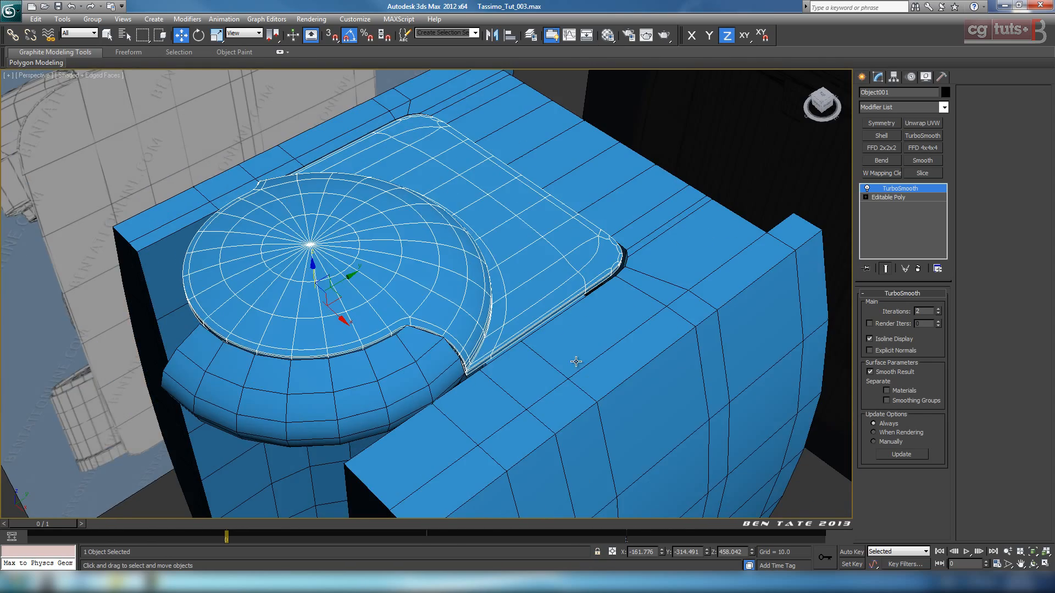
# - Select the curved half band beneath the dome's front and enter its edge sub-object level
pyautogui.keyDown('alt'); pyautogui.moveTo(478, 376); pyautogui.dragTo(420, 360, button='middle'); pyautogui.keyUp('alt')
pyautogui.click(538, 356)
pyautogui.keyDown('alt'); pyautogui.moveTo(479, 412); pyautogui.dragTo(490, 365, button='middle'); pyautogui.keyUp('alt')
pyautogui.click(887, 306)
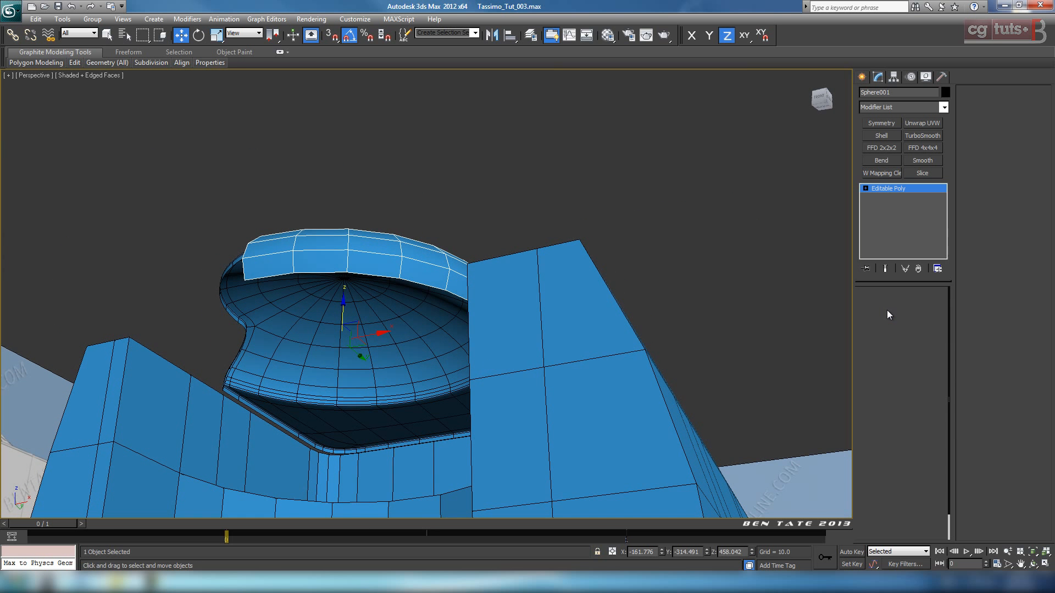
# - Try to extend the half band's lower edge loop straight down in the front view
pyautogui.press('F3')
pyautogui.click(438, 292)
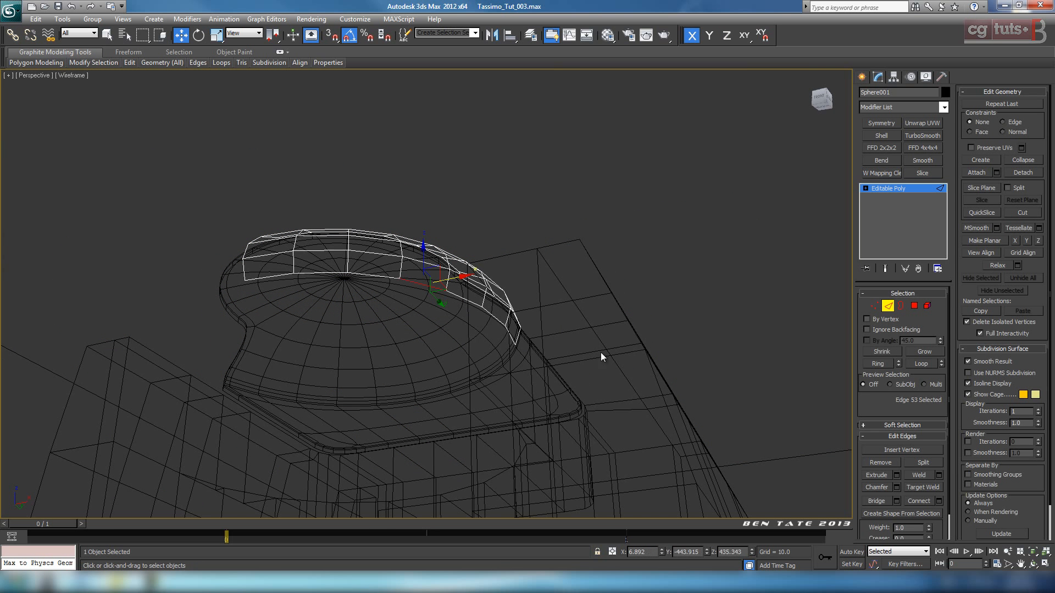
pyautogui.click(916, 364)
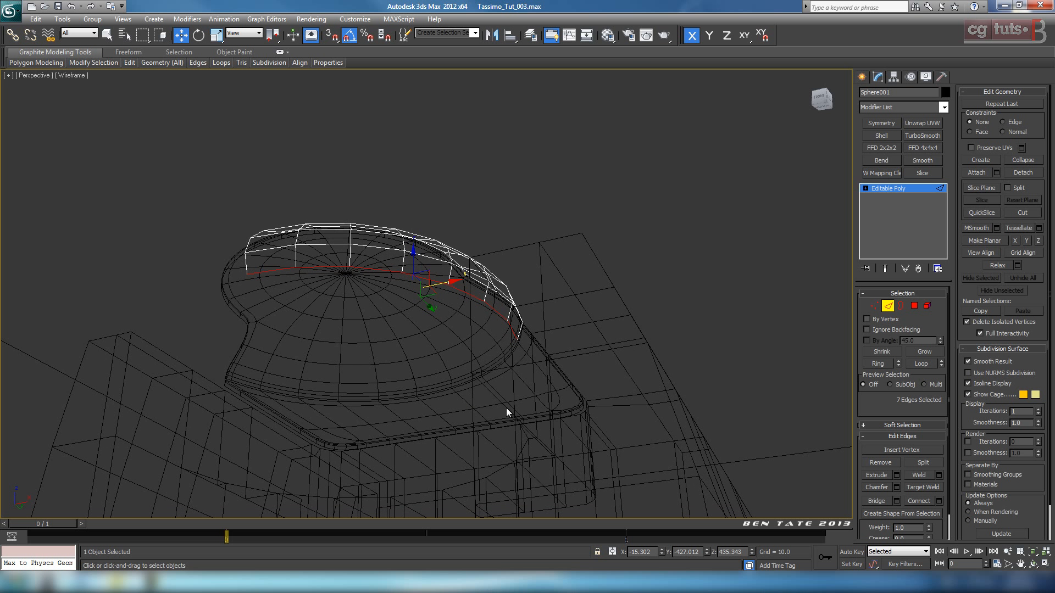
pyautogui.hotkey('alt', 'w')
pyautogui.hotkey('alt', 'w')
pyautogui.scroll(-5, 631, 291)
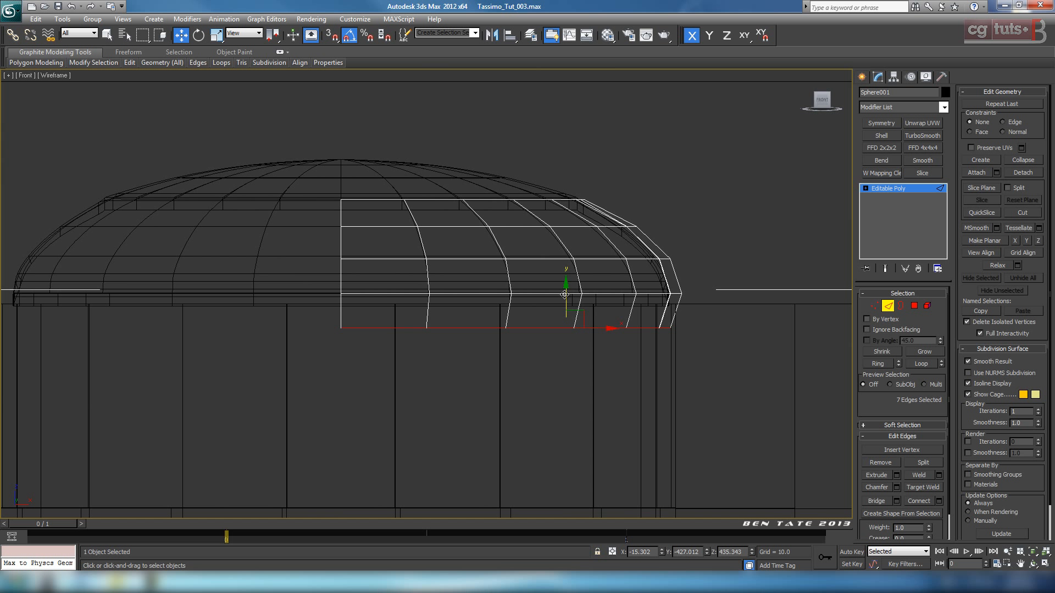
pyautogui.keyDown('shift'); pyautogui.moveTo(565, 295); pyautogui.dragTo(561, 324); pyautogui.keyUp('shift')
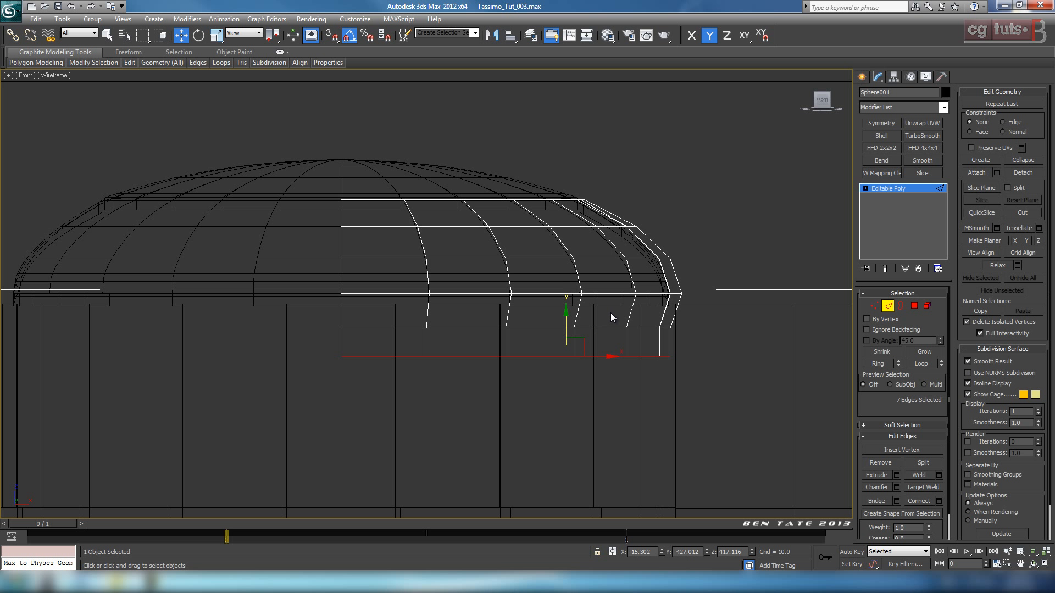
pyautogui.hotkey('ctrl', 'z')
pyautogui.click(888, 307)
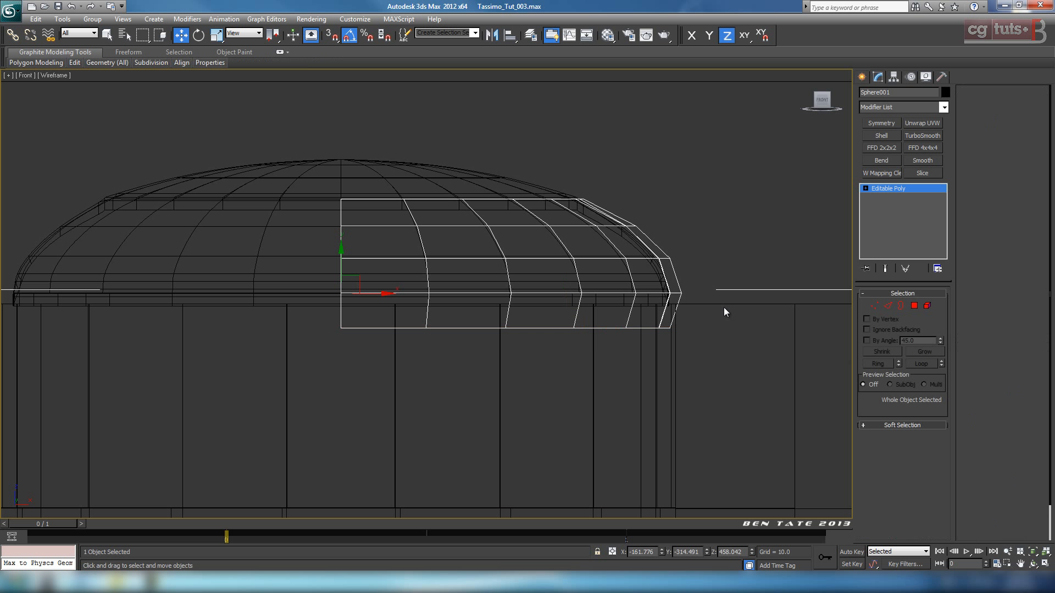
# - Complete the half band with a Symmetry modifier across the X axis and convert it to an Editable Poly
pyautogui.moveTo(586, 344); pyautogui.dragTo(559, 338, button='middle')
pyautogui.click(892, 125)
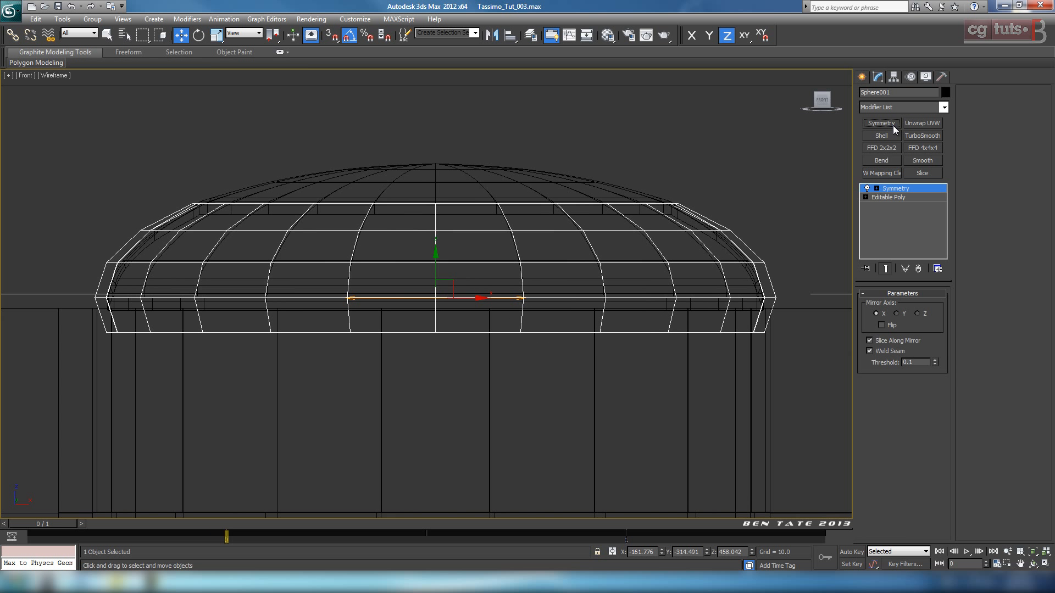
pyautogui.rightClick(546, 275)
pyautogui.moveTo(631, 377)
pyautogui.click(685, 386)
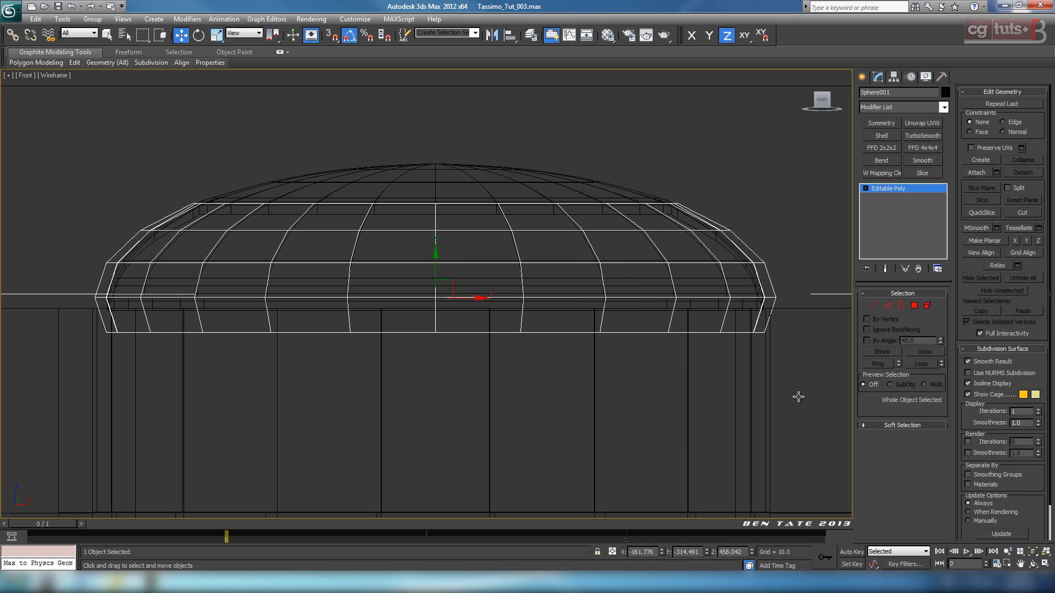
# - Extend the full band's lower edge loop straight down by about 23 units in the front view
pyautogui.click(889, 306)
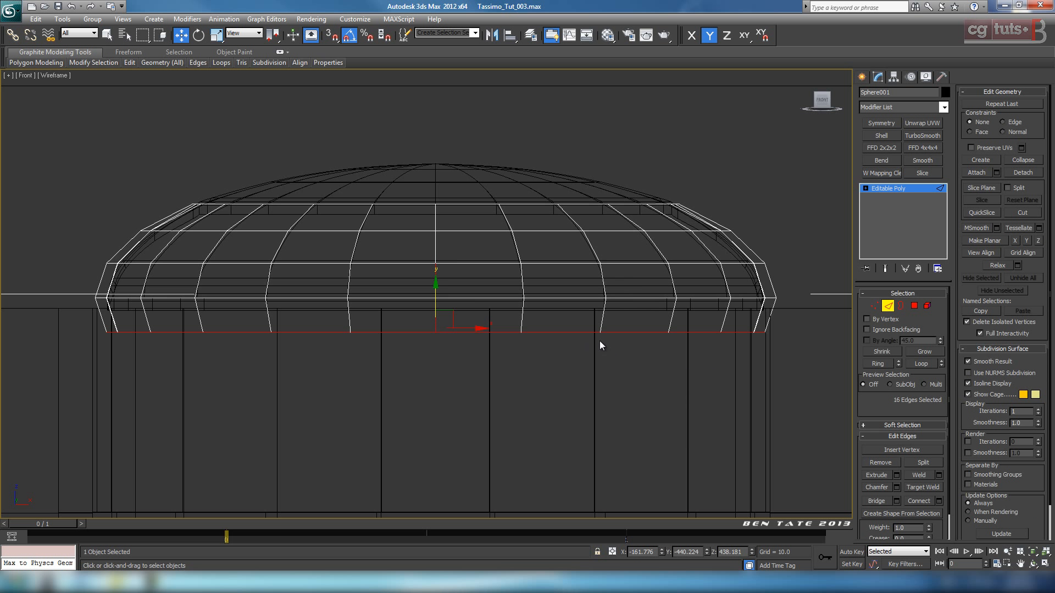
pyautogui.click(547, 333)
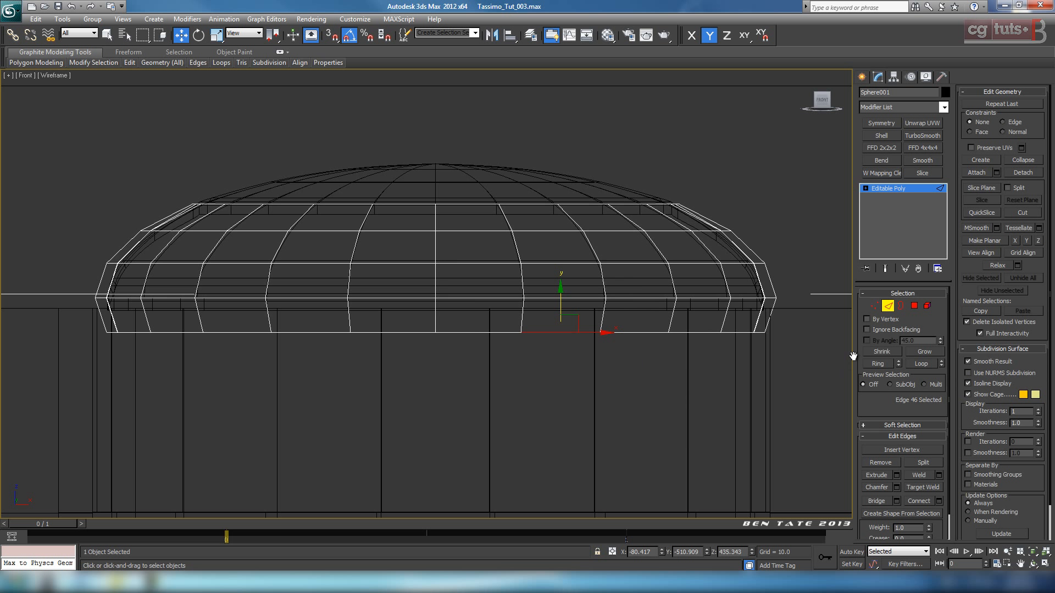
pyautogui.click(921, 363)
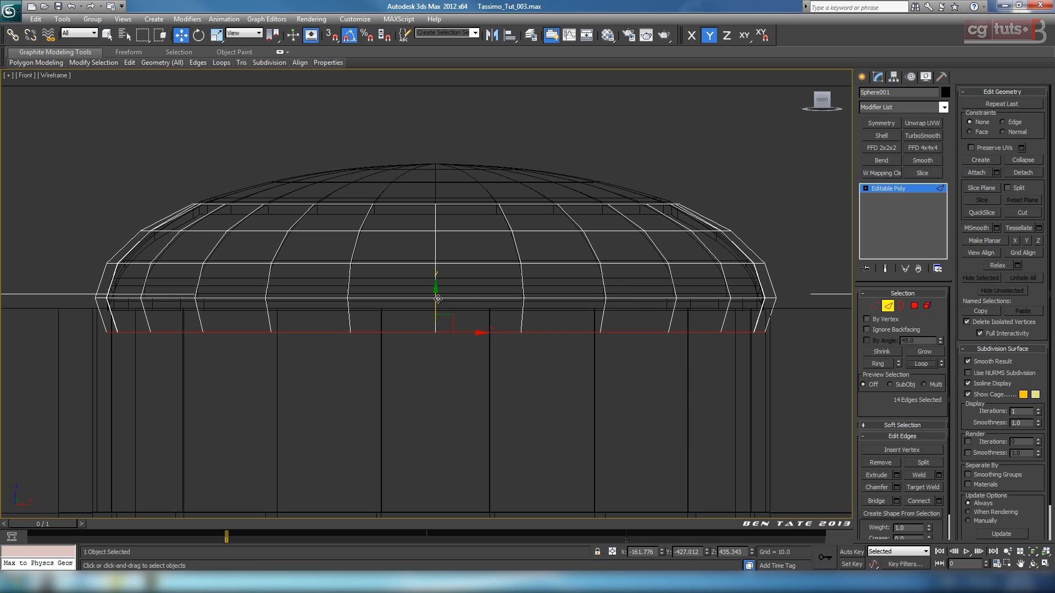
pyautogui.moveTo(437, 297); pyautogui.dragTo(434, 334)
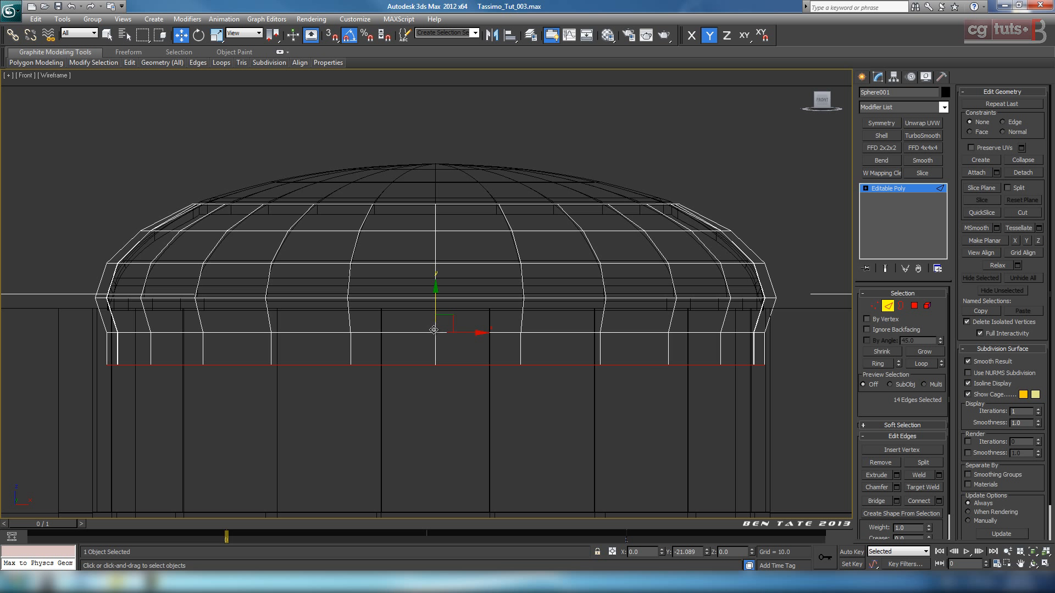
pyautogui.moveTo(434, 332); pyautogui.dragTo(434, 333)
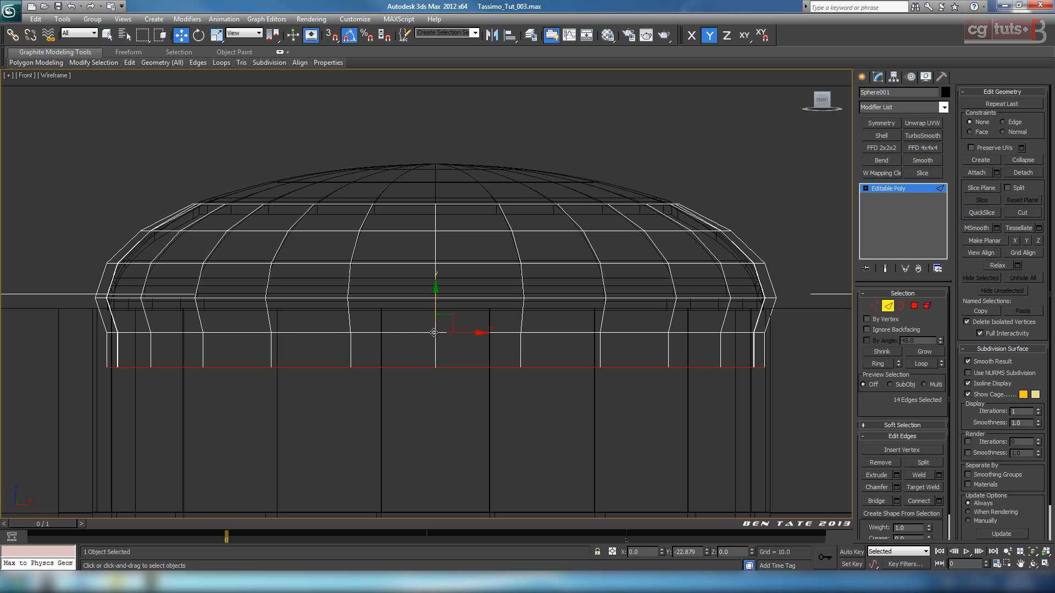
# - Scale the band's new bottom edges inward uniformly to about 79 percent
pyautogui.hotkey('alt', 'w')
pyautogui.hotkey('alt', 'w')
pyautogui.hotkey('alt', 'w')
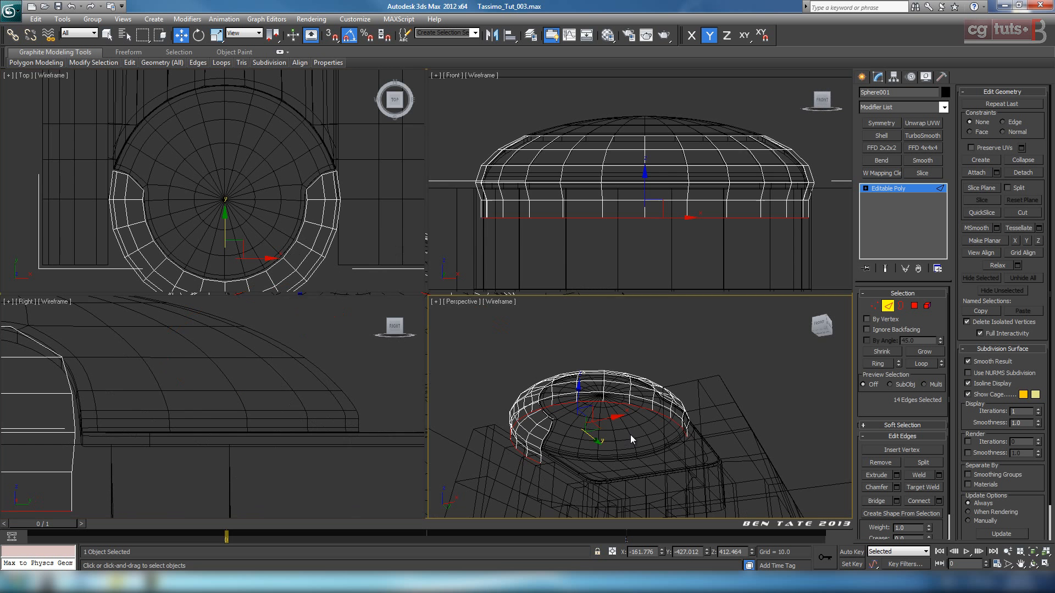
pyautogui.rightClick(605, 252)
pyautogui.hotkey('alt', 'w')
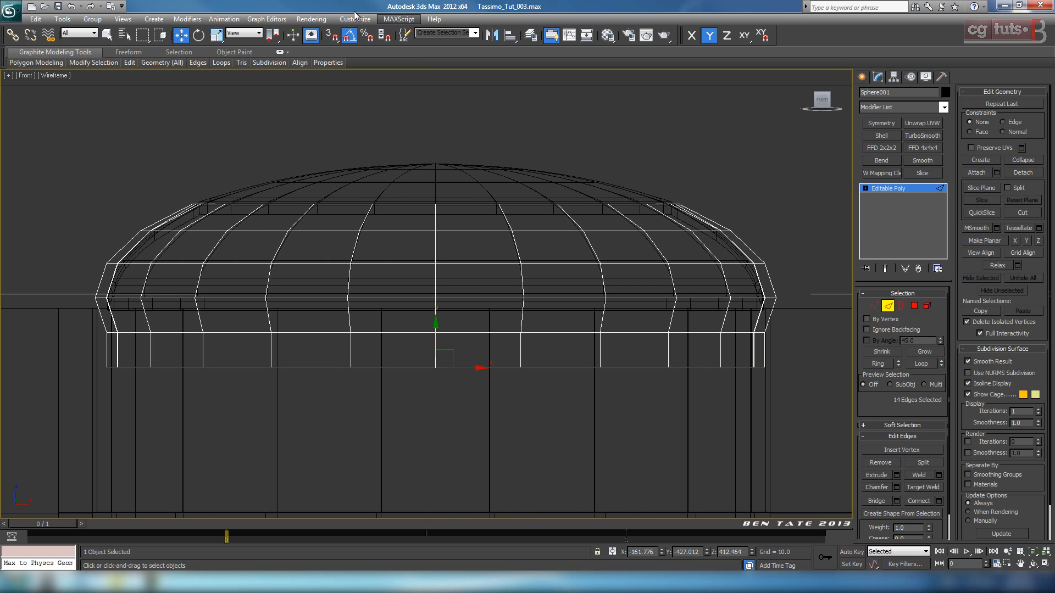
pyautogui.click(221, 37)
pyautogui.moveTo(441, 356); pyautogui.dragTo(405, 371)
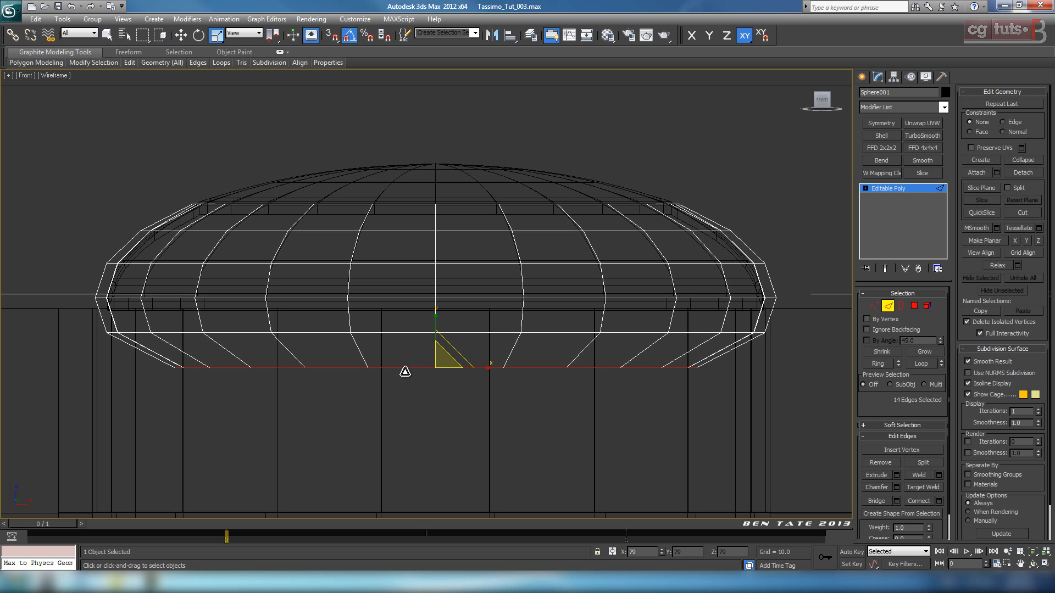
# - Raise the band's scaled bottom edges by about 5 units along Z in the shaded perspective view
pyautogui.click(181, 35)
pyautogui.hotkey('alt', 'w')
pyautogui.rightClick(648, 365)
pyautogui.hotkey('alt', 'w')
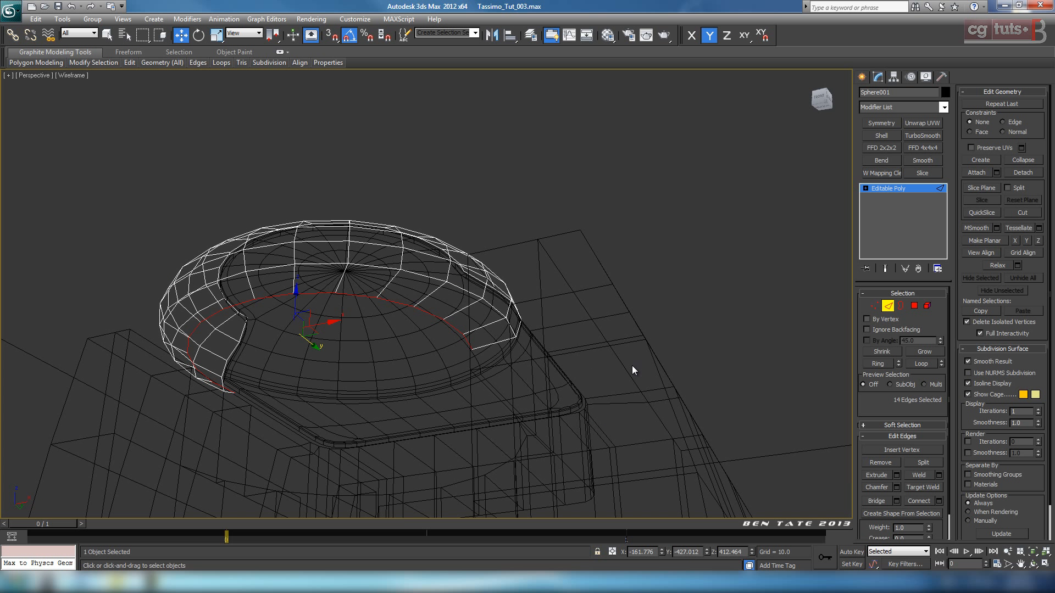
pyautogui.press('.')
pyautogui.press(',')
pyautogui.press('F3')
pyautogui.moveTo(579, 339); pyautogui.dragTo(603, 335, button='middle')
pyautogui.scroll(4, 603, 335)
pyautogui.keyDown('alt'); pyautogui.moveTo(524, 334); pyautogui.dragTo(648, 334, button='middle'); pyautogui.keyUp('alt')
pyautogui.scroll(-4, 649, 335)
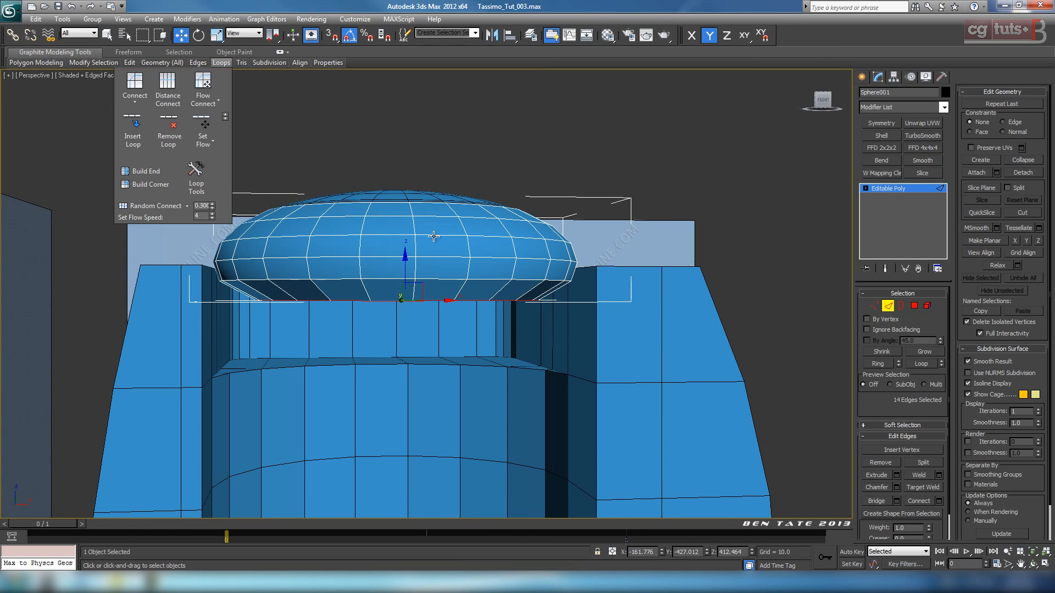
pyautogui.moveTo(407, 263); pyautogui.dragTo(407, 260)
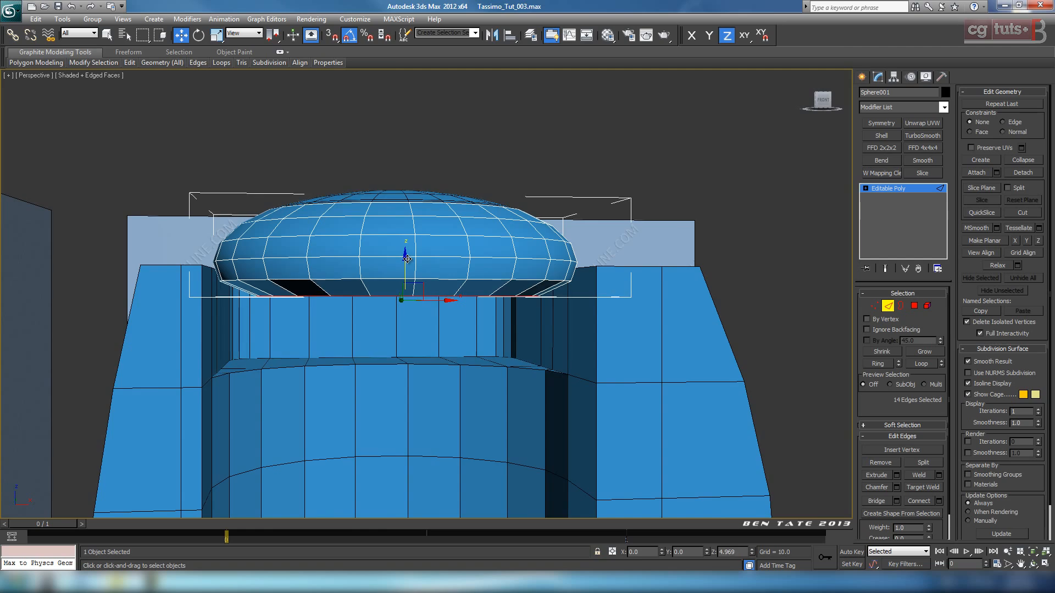
# - Nudge the band's bottom edges up by about 1 more unit in the right view and check the shape in perspective
pyautogui.keyDown('alt'); pyautogui.moveTo(528, 326); pyautogui.dragTo(498, 307, button='middle'); pyautogui.keyUp('alt')
pyautogui.hotkey('alt', 'w')
pyautogui.rightClick(275, 384)
pyautogui.hotkey('alt', 'w')
pyautogui.scroll(-8, 502, 332)
pyautogui.scroll(5, 502, 328)
pyautogui.scroll(2, 502, 324)
pyautogui.moveTo(479, 308); pyautogui.dragTo(479, 306)
pyautogui.scroll(-3, 478, 309)
pyautogui.moveTo(506, 315); pyautogui.dragTo(459, 346, button='middle')
pyautogui.hotkey('alt', 'w')
pyautogui.rightClick(697, 394)
pyautogui.hotkey('alt', 'w')
pyautogui.keyDown('alt'); pyautogui.moveTo(697, 394); pyautogui.dragTo(680, 365, button='middle'); pyautogui.keyUp('alt')
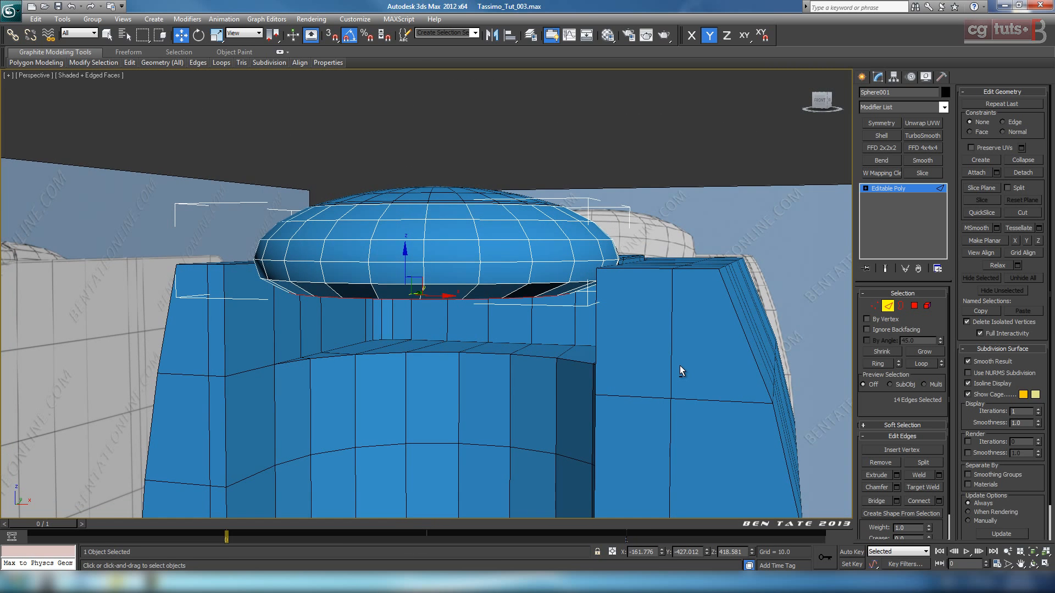
# - Lower the band's bottom three vertex rows slightly, and its bottom two rows by about 4 more units in the right view
pyautogui.hotkey('alt', 'w')
pyautogui.rightClick(328, 387)
pyautogui.hotkey('alt', 'w')
pyautogui.press('1')
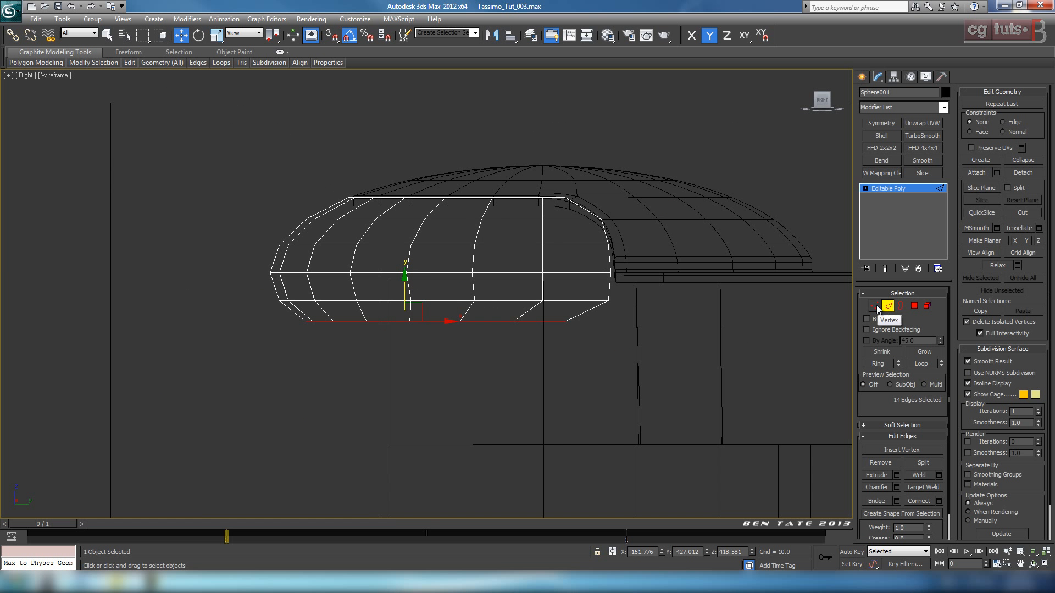
pyautogui.moveTo(733, 287); pyautogui.dragTo(743, 268)
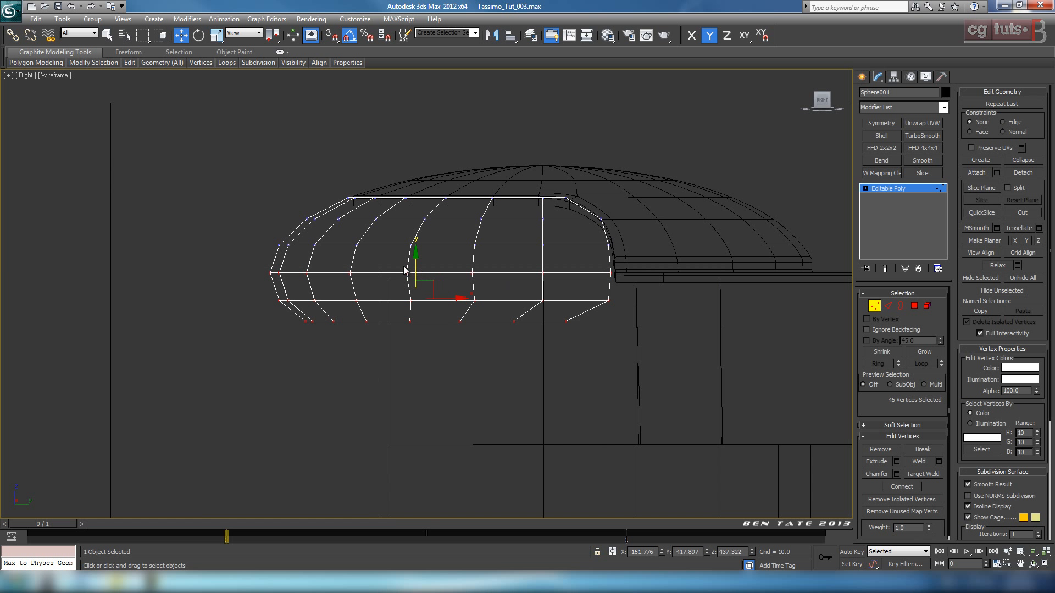
pyautogui.moveTo(416, 263); pyautogui.dragTo(416, 273)
pyautogui.moveTo(588, 342); pyautogui.dragTo(580, 343)
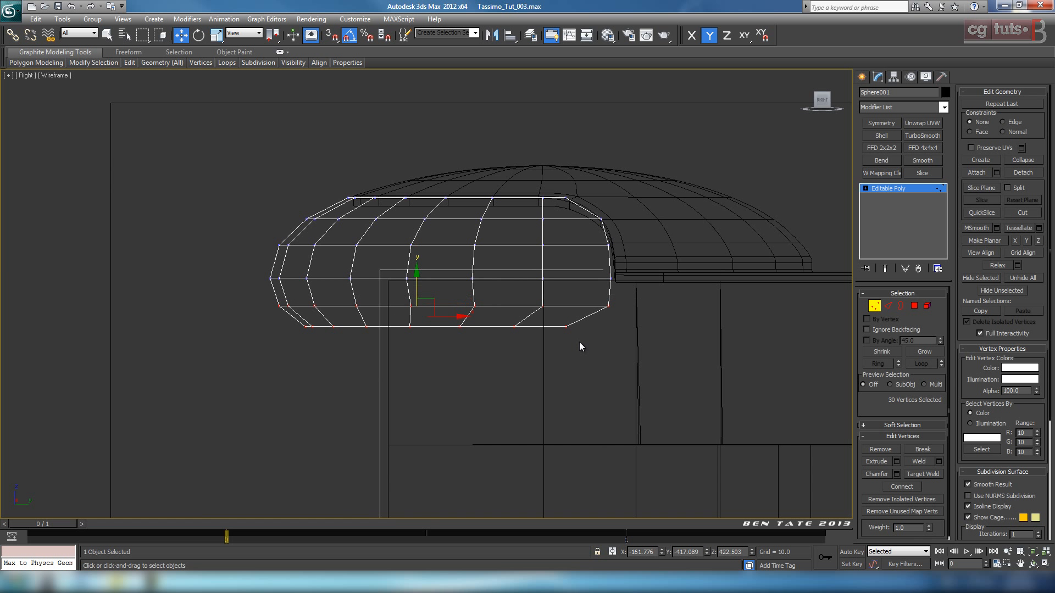
pyautogui.moveTo(416, 283); pyautogui.dragTo(416, 288)
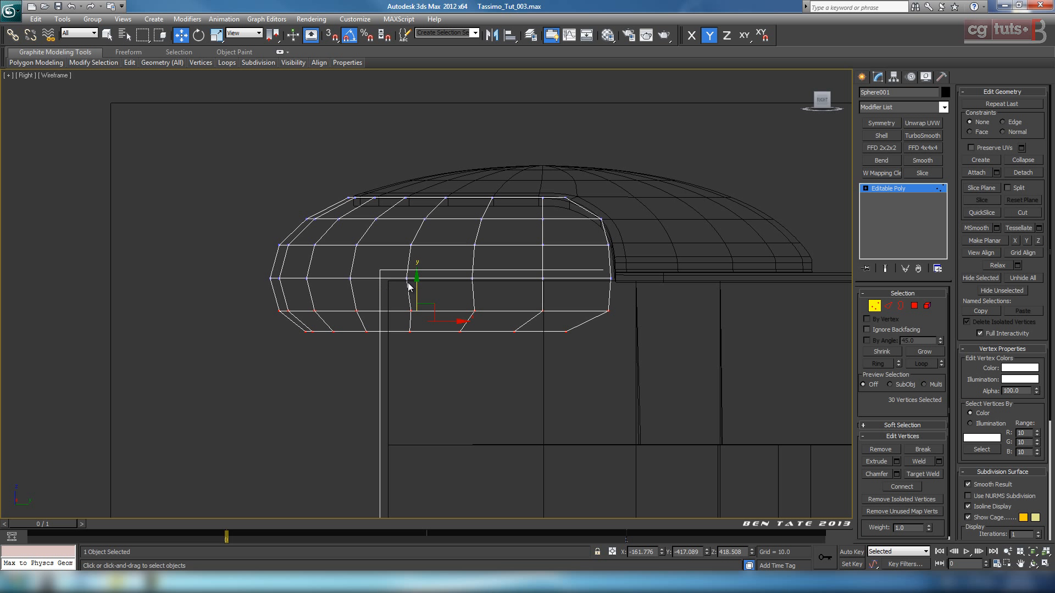
# - Lower the band's bottom two vertex rows by about 3.5 units in the right view and check the underside in perspective
pyautogui.hotkey('alt', 'w')
pyautogui.keyDown('alt'); pyautogui.moveTo(648, 391); pyautogui.dragTo(572, 394, button='middle'); pyautogui.keyUp('alt')
pyautogui.hotkey('alt', 'w')
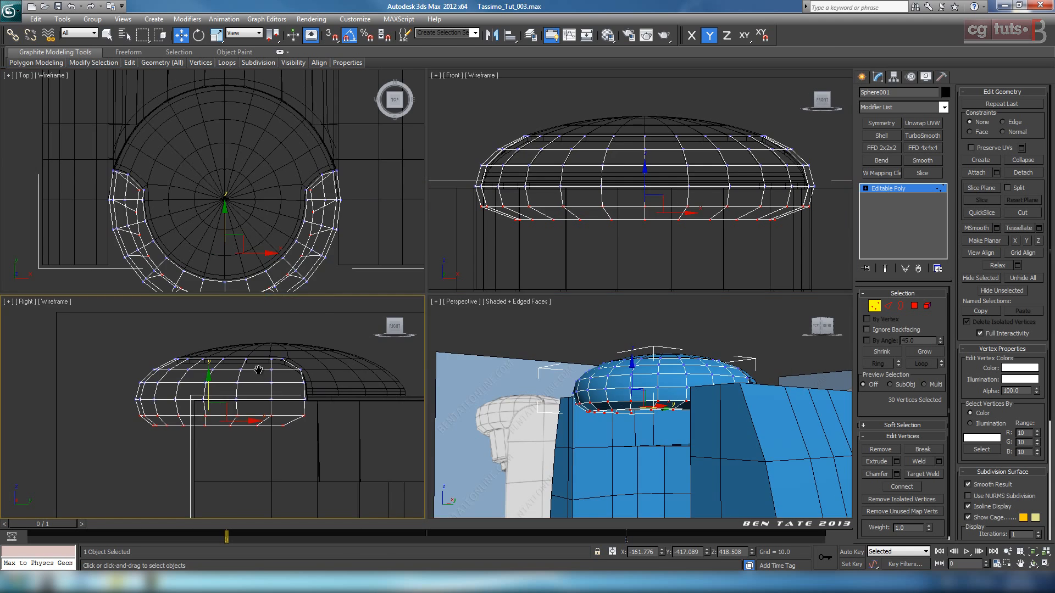
pyautogui.hotkey('alt', 'w')
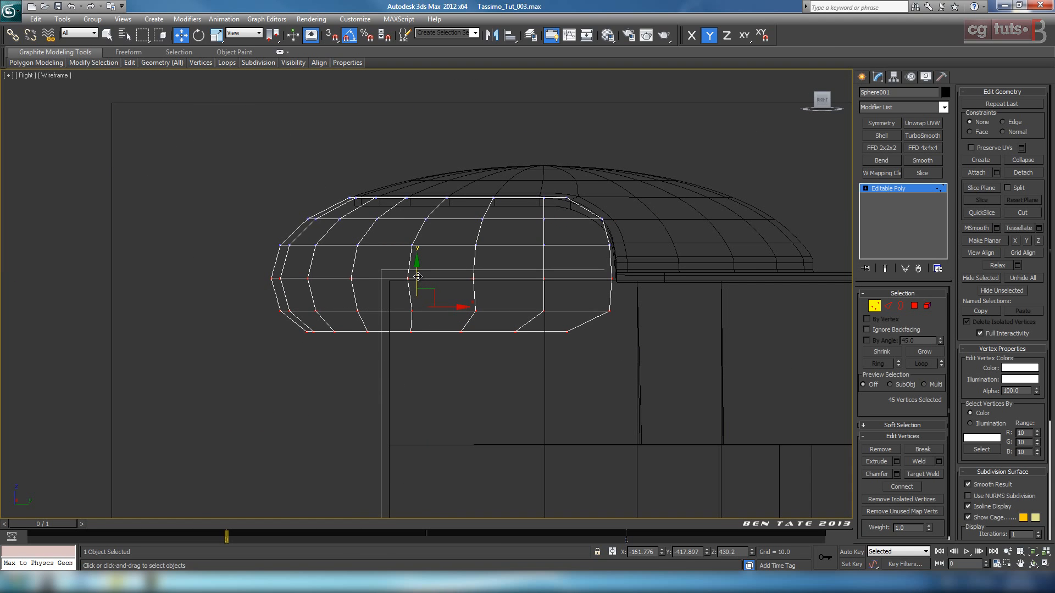
pyautogui.moveTo(418, 277); pyautogui.dragTo(419, 291)
pyautogui.hotkey('alt', 'w')
pyautogui.rightClick(635, 420)
pyautogui.hotkey('alt', 'w')
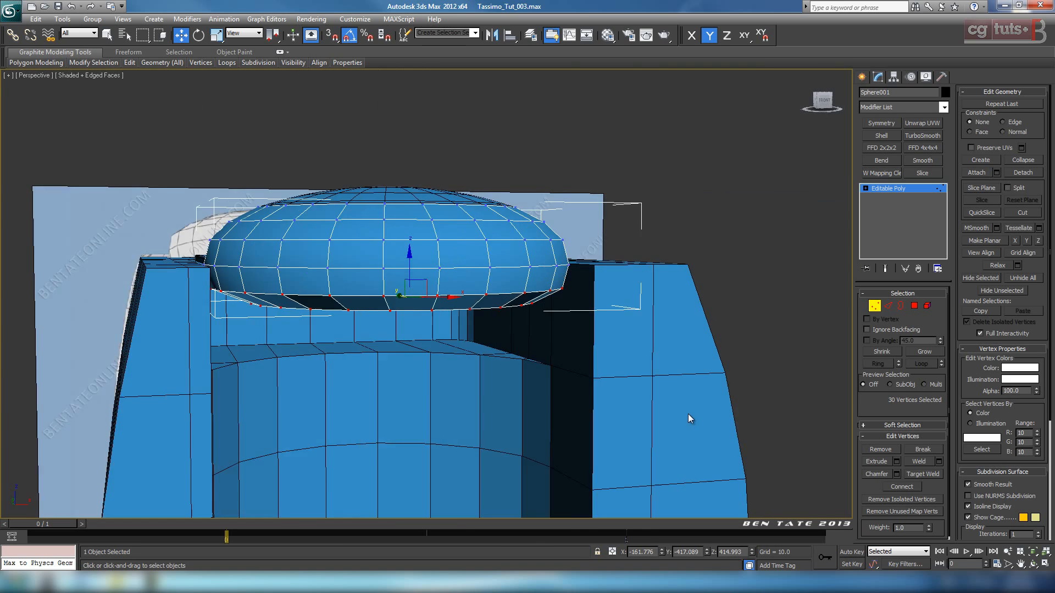
pyautogui.keyDown('alt'); pyautogui.moveTo(688, 413); pyautogui.dragTo(650, 367, button='middle'); pyautogui.keyUp('alt')
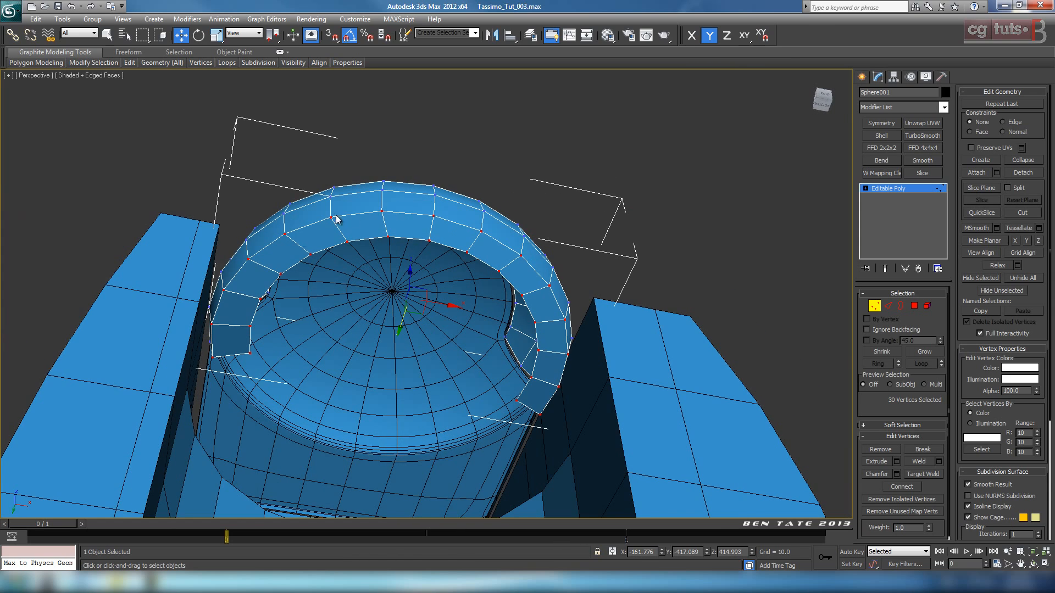
pyautogui.scroll(3, 471, 365)
pyautogui.moveTo(471, 364); pyautogui.dragTo(433, 308, button='middle')
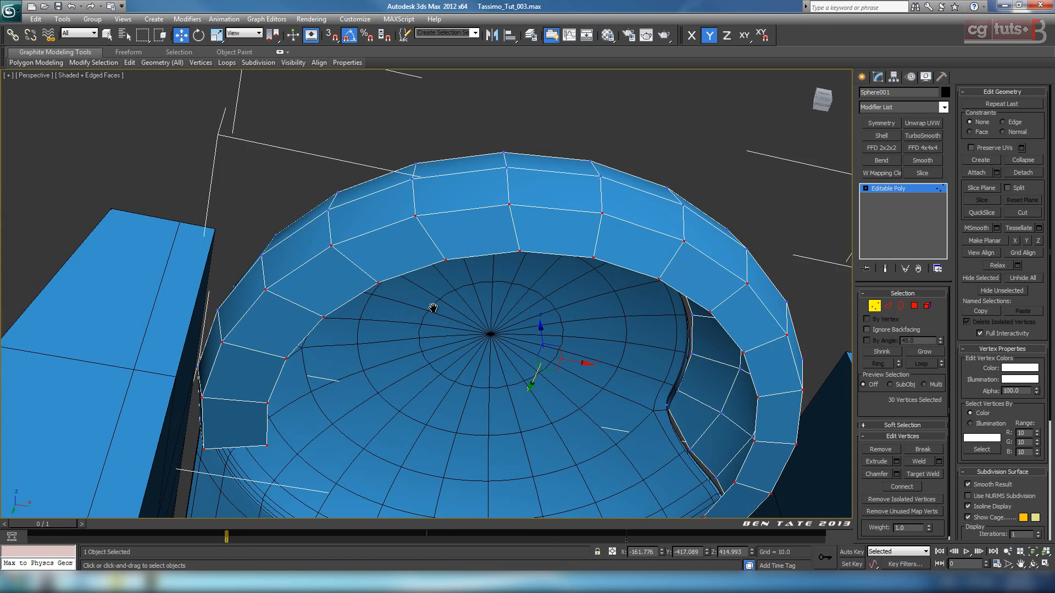
pyautogui.keyDown('alt'); pyautogui.moveTo(660, 361); pyautogui.dragTo(584, 328, button='middle'); pyautogui.keyUp('alt')
# - In the top view, select the band's innermost bottom edge loop and move it about 22.7 units along Y
pyautogui.hotkey('alt', 'w')
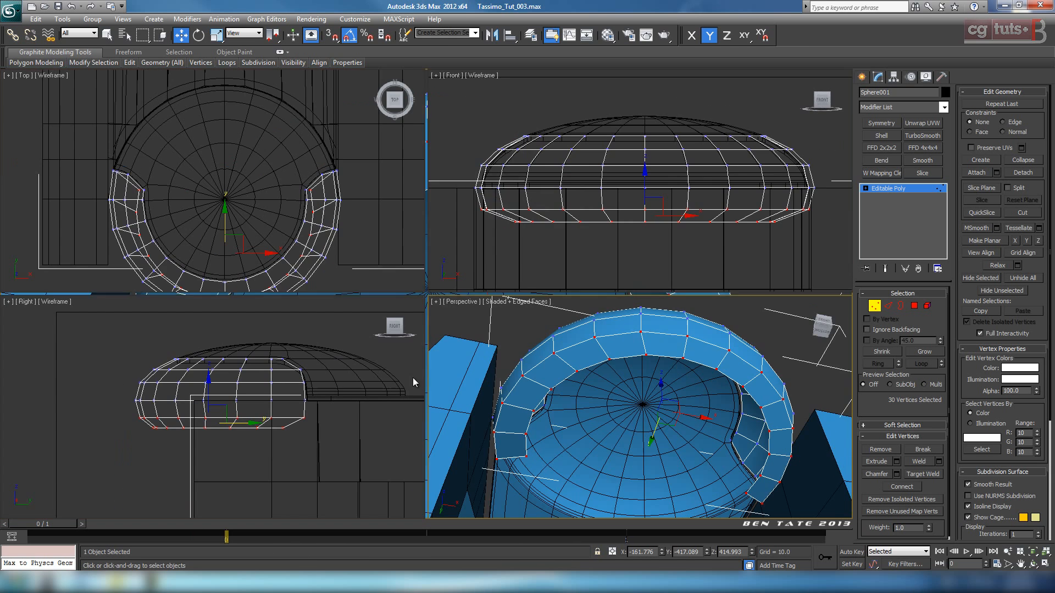
pyautogui.rightClick(292, 212)
pyautogui.hotkey('alt', 'w')
pyautogui.moveTo(515, 336); pyautogui.dragTo(514, 299, button='middle')
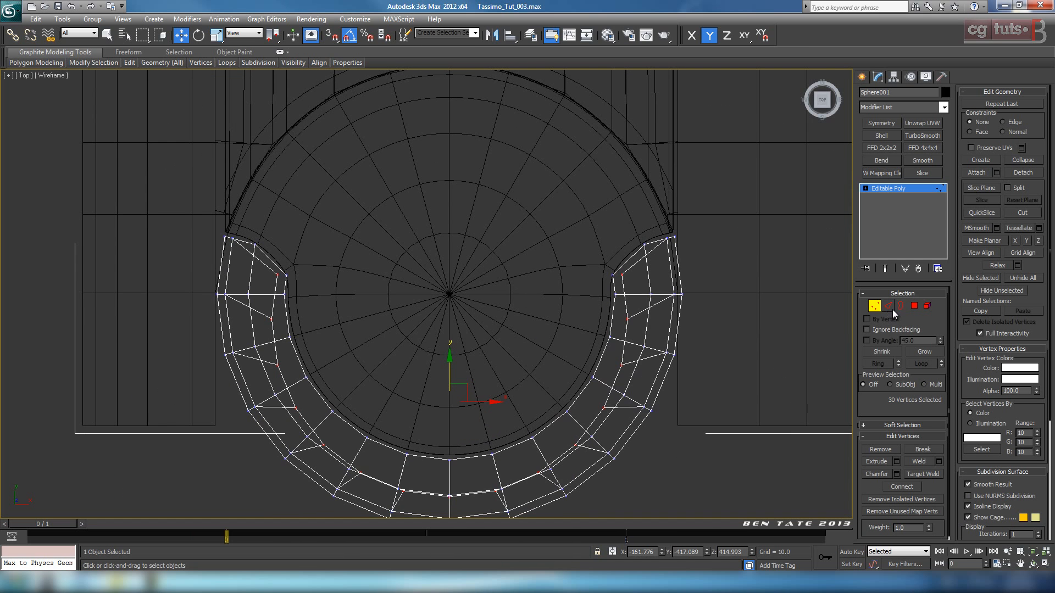
pyautogui.click(888, 307)
pyautogui.moveTo(618, 323); pyautogui.dragTo(617, 299, button='middle')
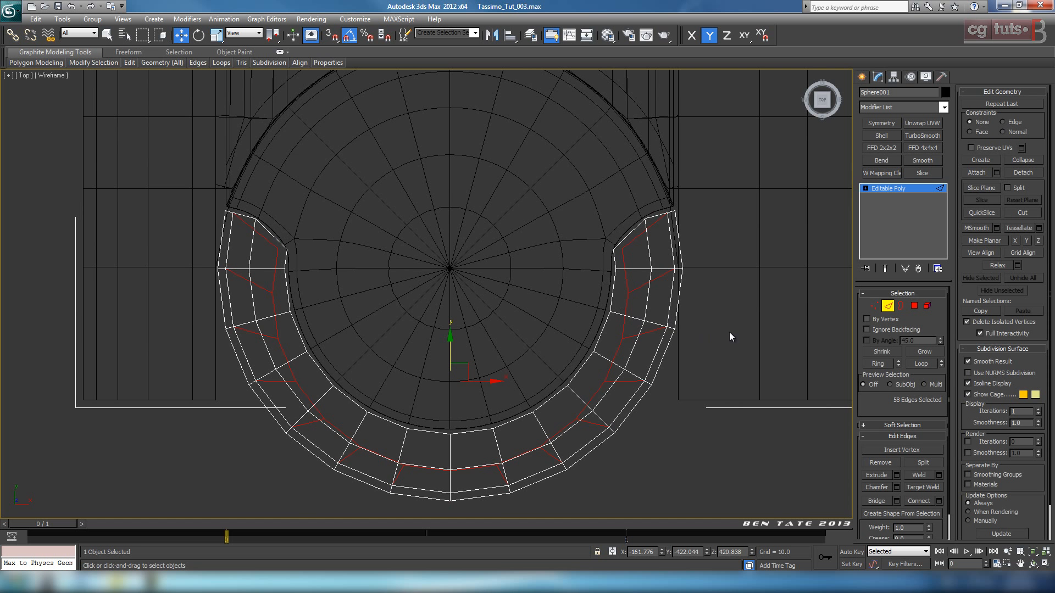
pyautogui.click(626, 275)
pyautogui.click(927, 363)
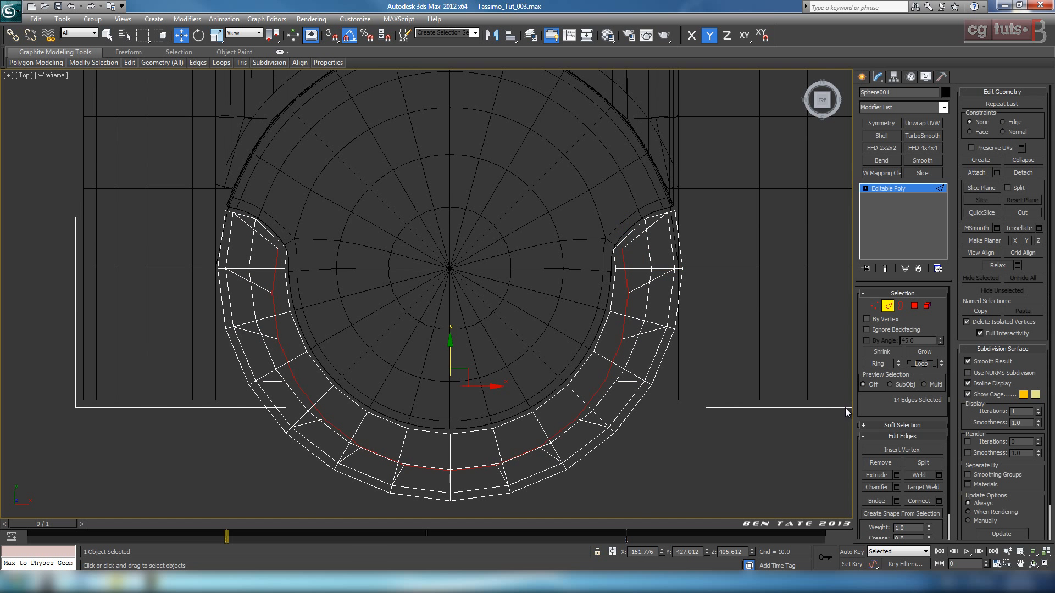
pyautogui.hotkey('alt', 'w')
pyautogui.hotkey('alt', 'w')
pyautogui.moveTo(450, 344); pyautogui.dragTo(448, 322)
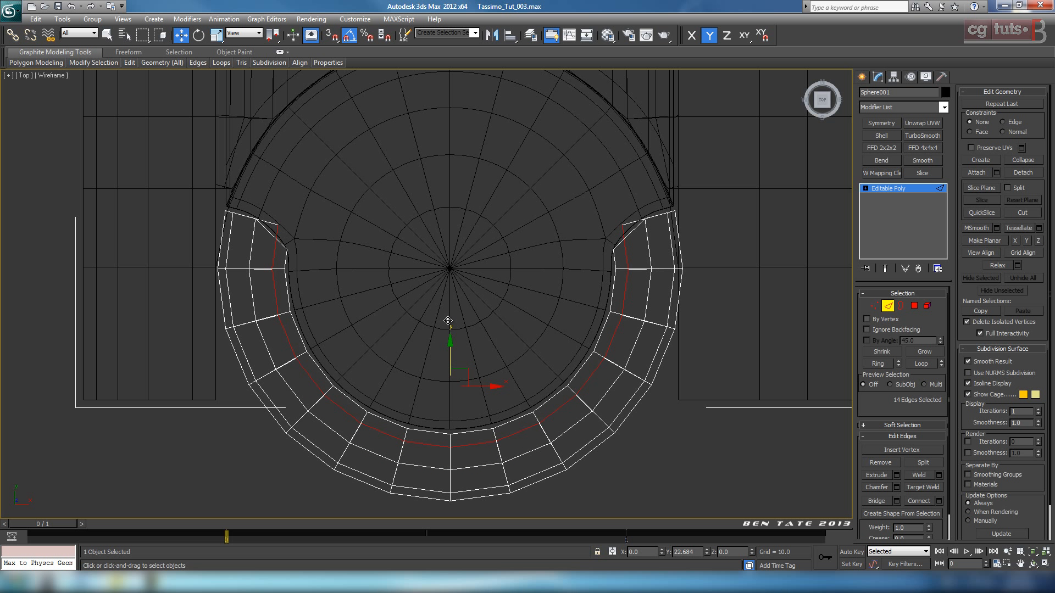
# - Check the reshaped underside in the perspective view, leave edge editing and isolate the band with its hollow inner side in view
pyautogui.hotkey('alt', 'w')
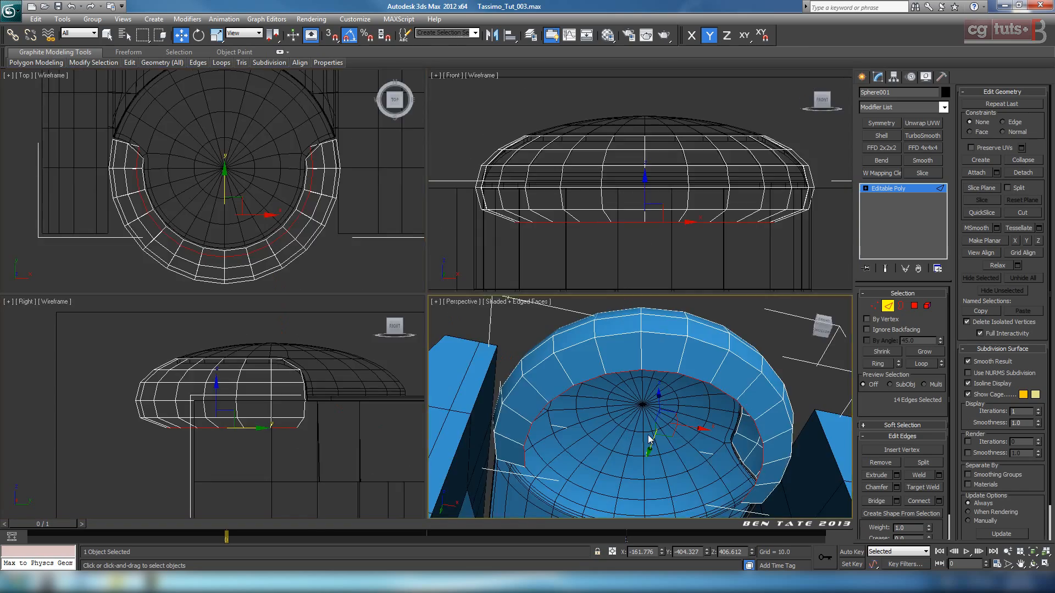
pyautogui.hotkey('alt', 'w')
pyautogui.moveTo(608, 416)
pyautogui.keyDown('alt'); pyautogui.mouseDown(button='middle')
pyautogui.moveTo(677, 417)
pyautogui.moveTo(585, 398)
pyautogui.moveTo(556, 406)
pyautogui.moveTo(561, 434)
pyautogui.moveTo(536, 401)
pyautogui.moveTo(428, 476)
pyautogui.moveTo(515, 451)
pyautogui.moveTo(542, 375)
pyautogui.moveTo(575, 331)
pyautogui.moveTo(553, 391)
pyautogui.mouseUp(button='middle'); pyautogui.keyUp('alt')
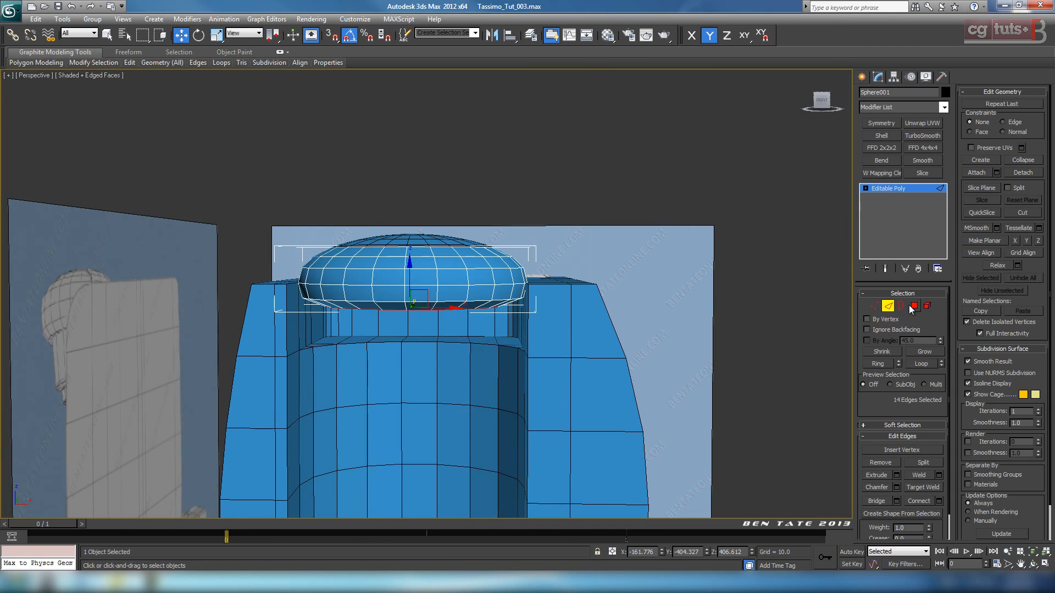
pyautogui.click(888, 306)
pyautogui.hotkey('alt', 'q')
pyautogui.keyDown('alt'); pyautogui.moveTo(697, 433); pyautogui.dragTo(519, 347, button='middle'); pyautogui.keyUp('alt')
pyautogui.press('j')
pyautogui.scroll(3, 516, 387)
pyautogui.moveTo(364, 302); pyautogui.dragTo(378, 306, button='middle')
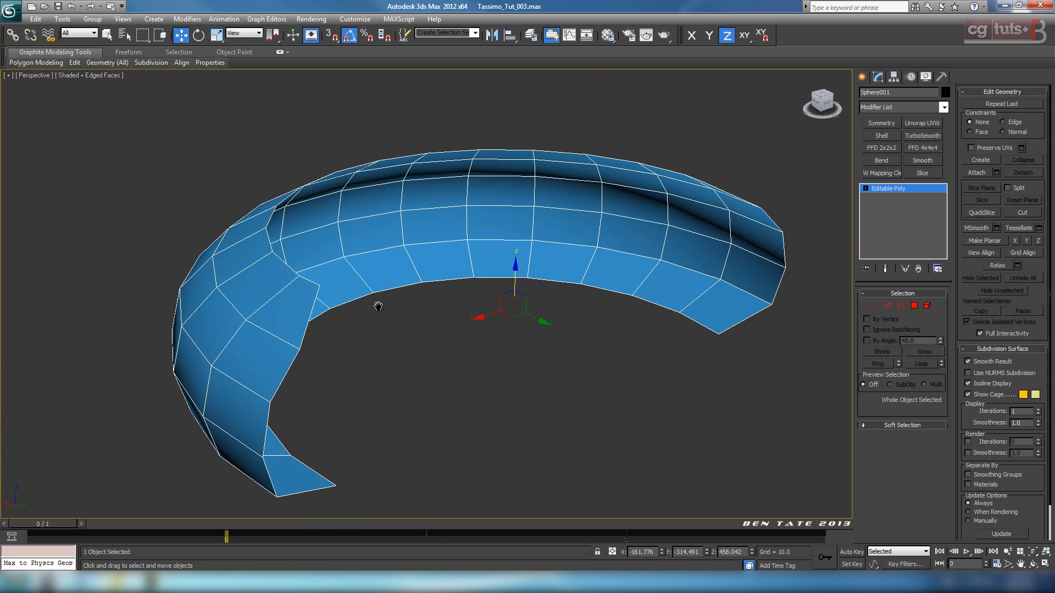
pyautogui.moveTo(494, 407); pyautogui.dragTo(483, 389, button='middle')
pyautogui.moveTo(731, 261); pyautogui.dragTo(731, 269, button='middle')
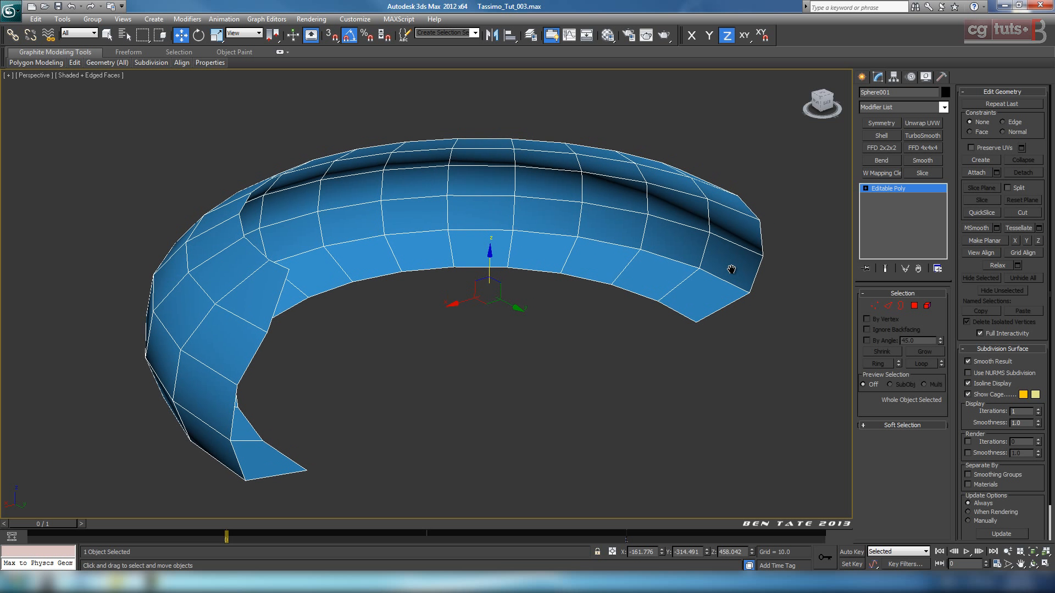
# - Add a Shell modifier to the band with an outer amount of 0 and an inner amount of 6
pyautogui.click(944, 107)
pyautogui.moveTo(948, 126); pyautogui.dragTo(954, 354)
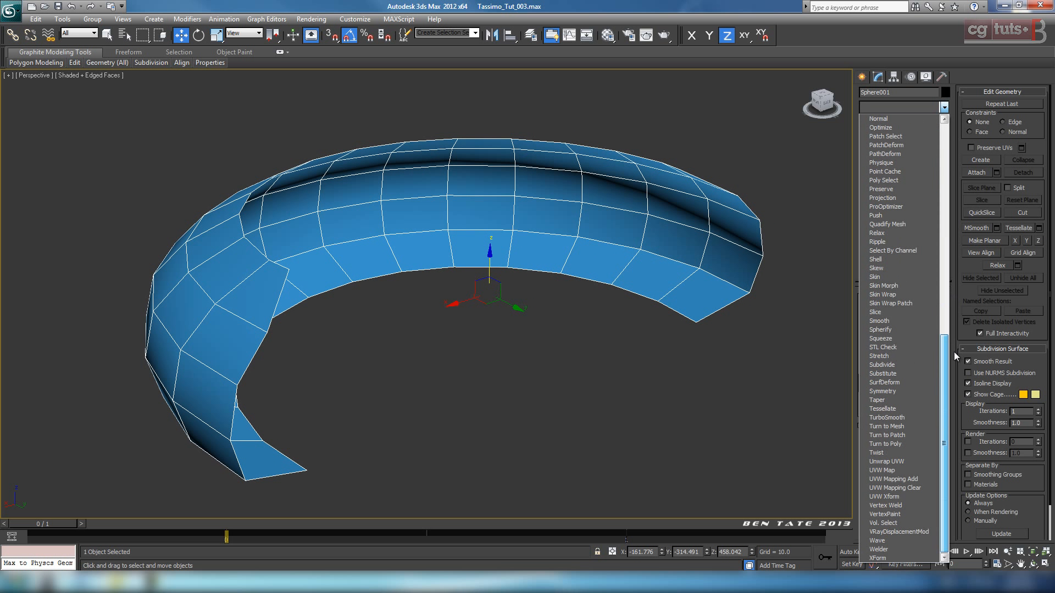
pyautogui.click(895, 259)
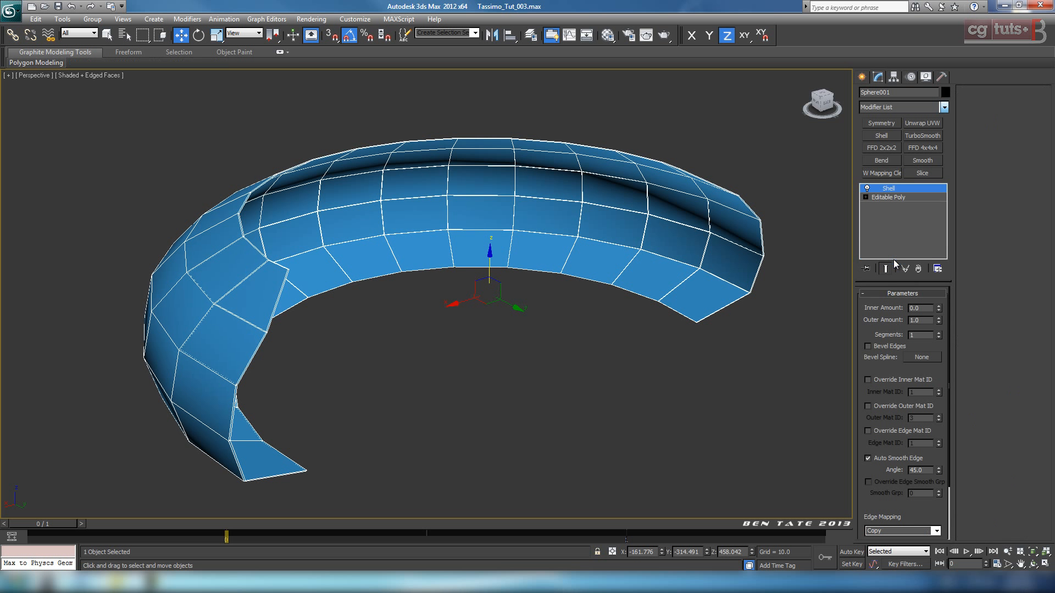
pyautogui.rightClick(940, 320)
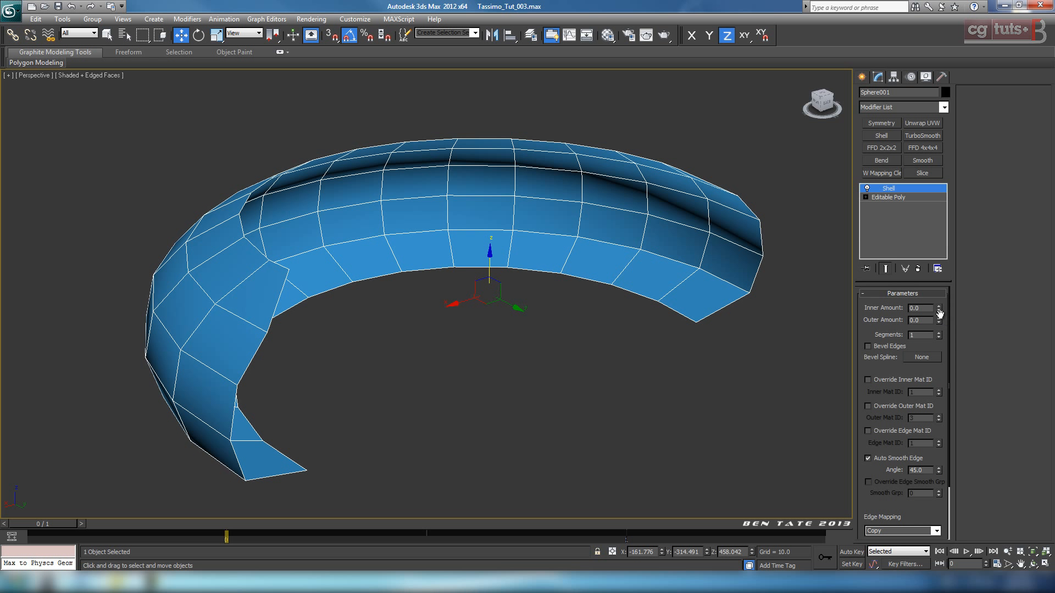
pyautogui.moveTo(938, 311)
pyautogui.mouseDown()
pyautogui.moveTo(938, 302)
pyautogui.moveTo(928, 308)
pyautogui.mouseUp()
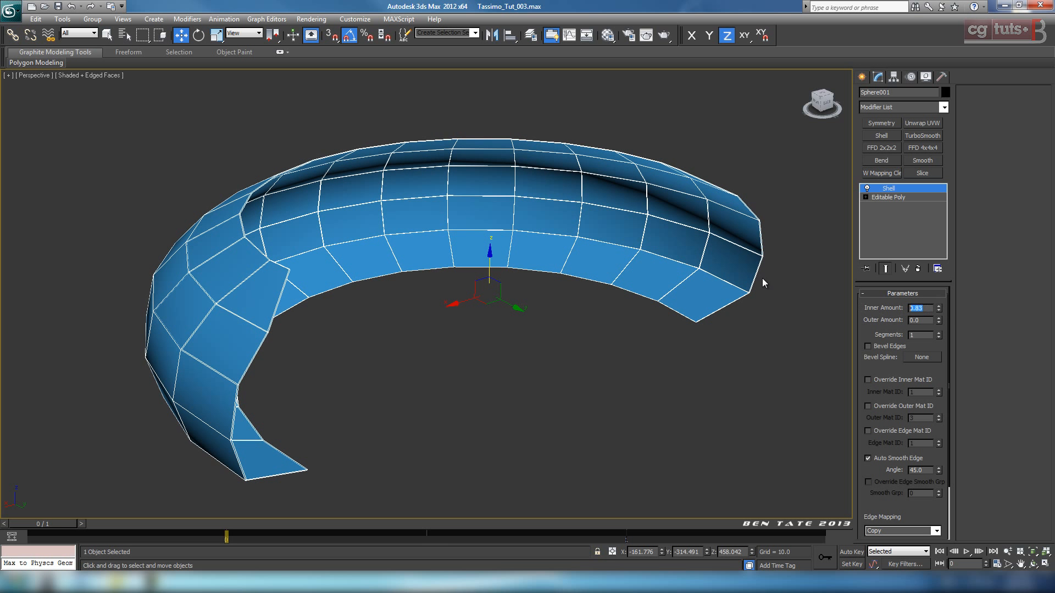
pyautogui.press('Return')
pyautogui.moveTo(483, 346)
pyautogui.keyDown('alt'); pyautogui.mouseDown(button='middle')
pyautogui.moveTo(467, 325)
pyautogui.moveTo(478, 334)
pyautogui.moveTo(471, 360)
pyautogui.moveTo(443, 357)
pyautogui.moveTo(473, 357)
pyautogui.mouseUp(button='middle'); pyautogui.keyUp('alt')
pyautogui.moveTo(608, 381); pyautogui.dragTo(618, 378, button='middle')
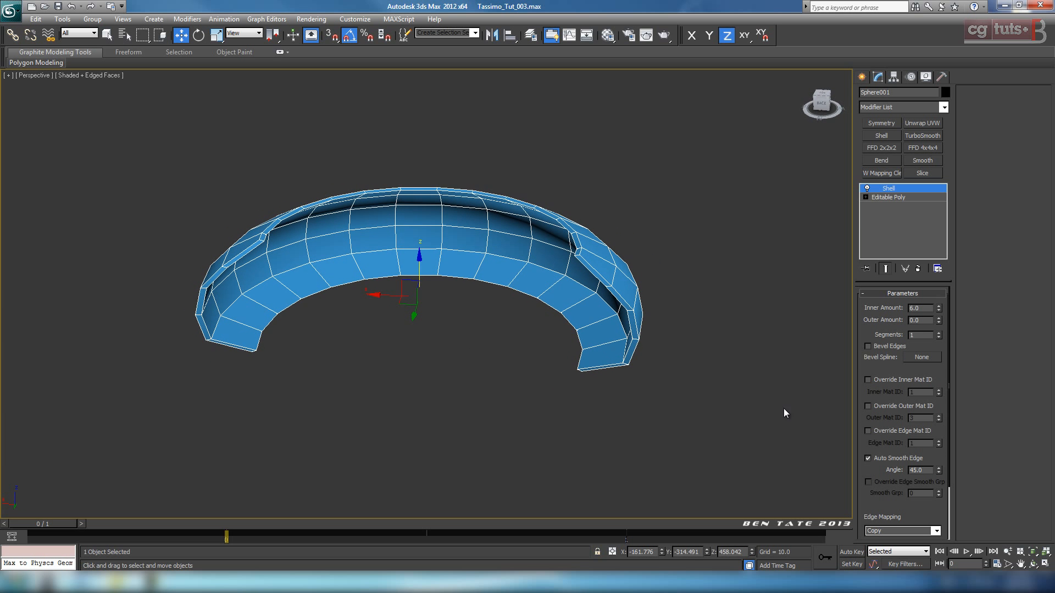
pyautogui.scroll(4, 676, 423)
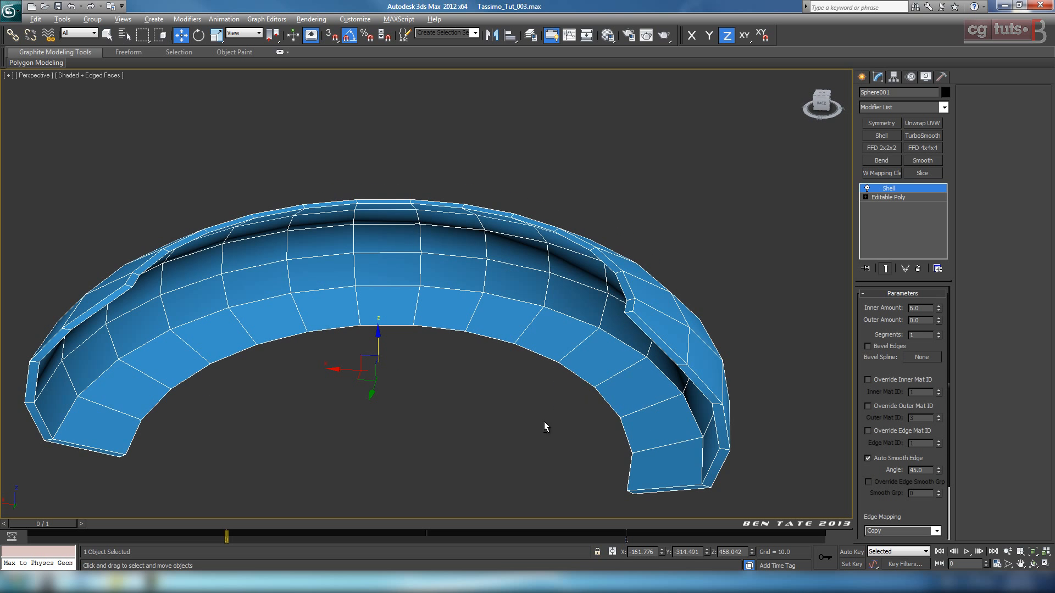
pyautogui.keyDown('alt'); pyautogui.moveTo(544, 426); pyautogui.dragTo(640, 417, button='middle'); pyautogui.keyUp('alt')
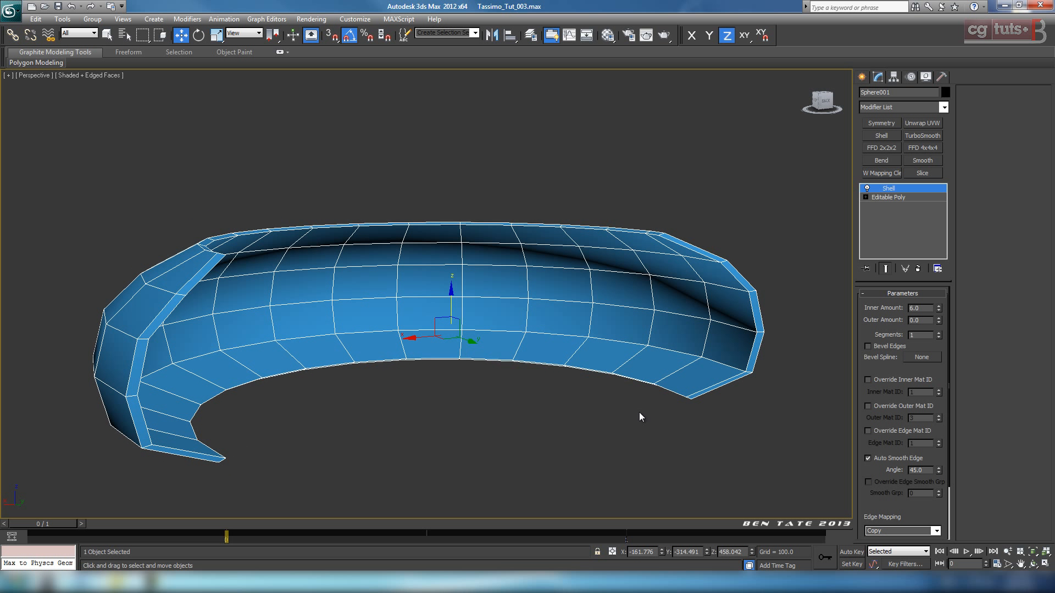
# - Turn on Straighten Corners for the band's Shell modifier and check the thickened rim
pyautogui.moveTo(869, 447); pyautogui.dragTo(861, 295)
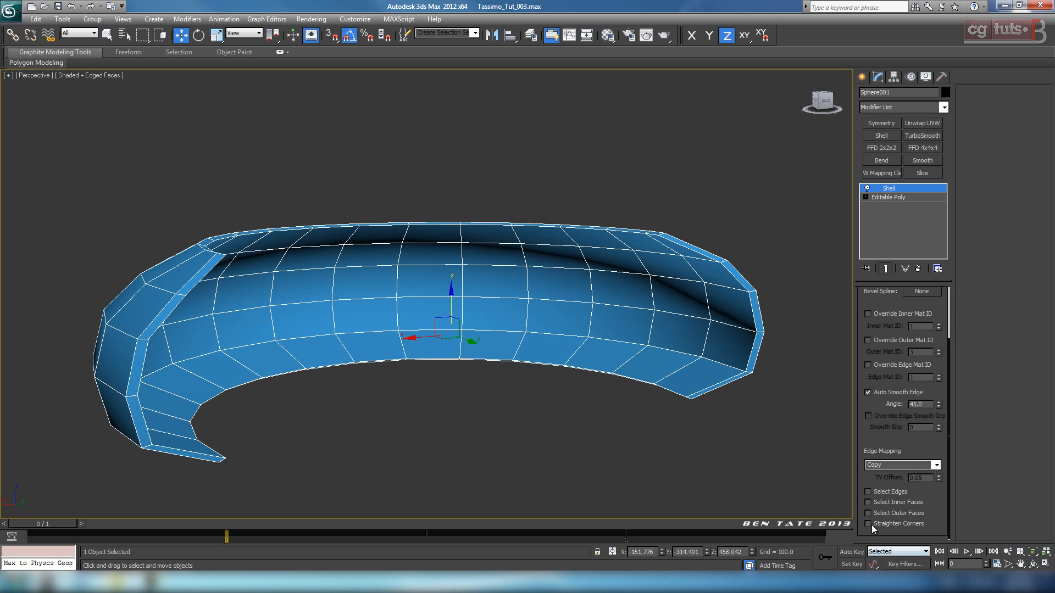
pyautogui.scroll(5, 560, 377)
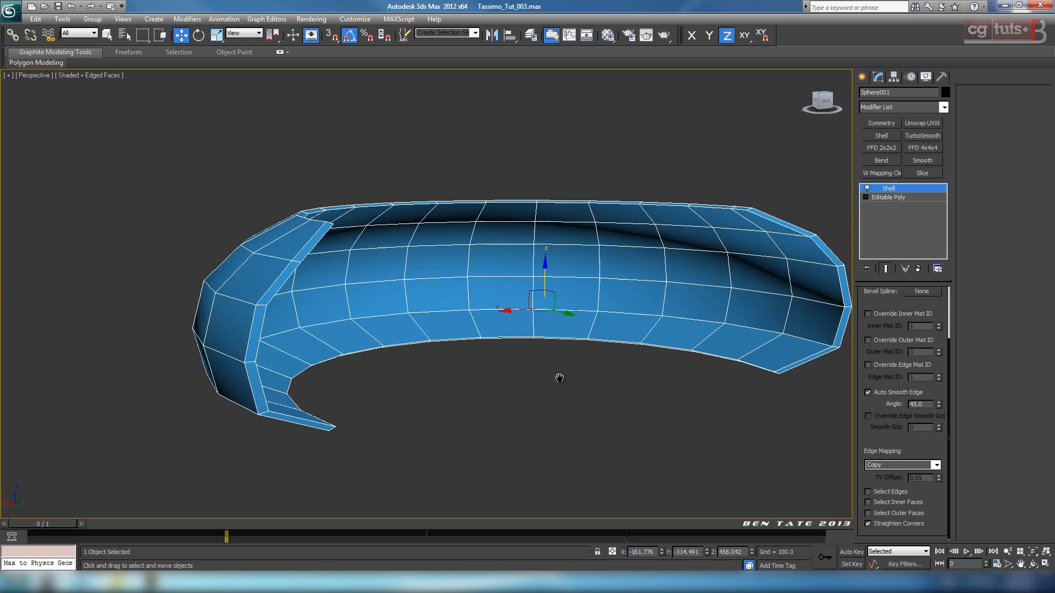
pyautogui.keyDown('alt'); pyautogui.moveTo(429, 442); pyautogui.dragTo(553, 441, button='middle'); pyautogui.keyUp('alt')
pyautogui.scroll(-5, 510, 256)
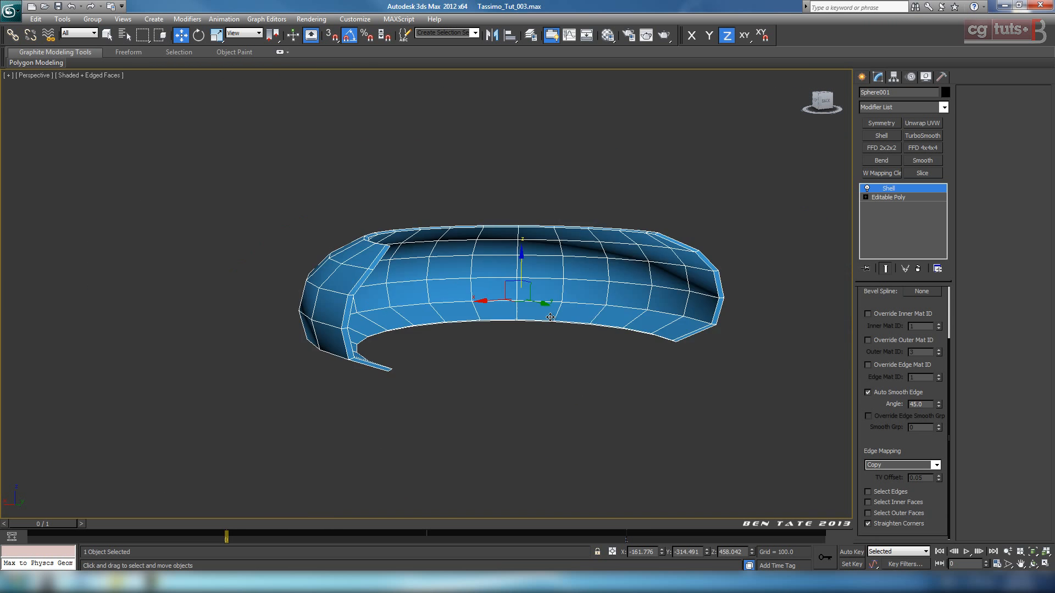
# - Set the Shell's inner amount to 8 and check the band's thickness from several angles
pyautogui.keyDown('alt'); pyautogui.moveTo(511, 256); pyautogui.dragTo(942, 352, button='middle'); pyautogui.keyUp('alt')
pyautogui.scroll(3, 911, 304)
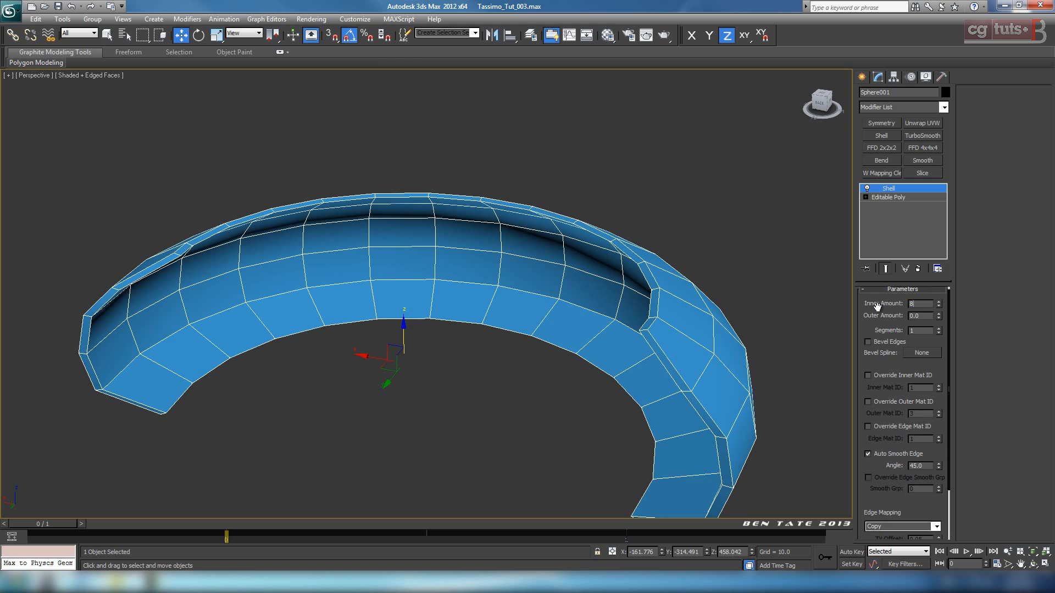
pyautogui.press('Return')
pyautogui.keyDown('alt'); pyautogui.moveTo(514, 342); pyautogui.dragTo(517, 378, button='middle'); pyautogui.keyUp('alt')
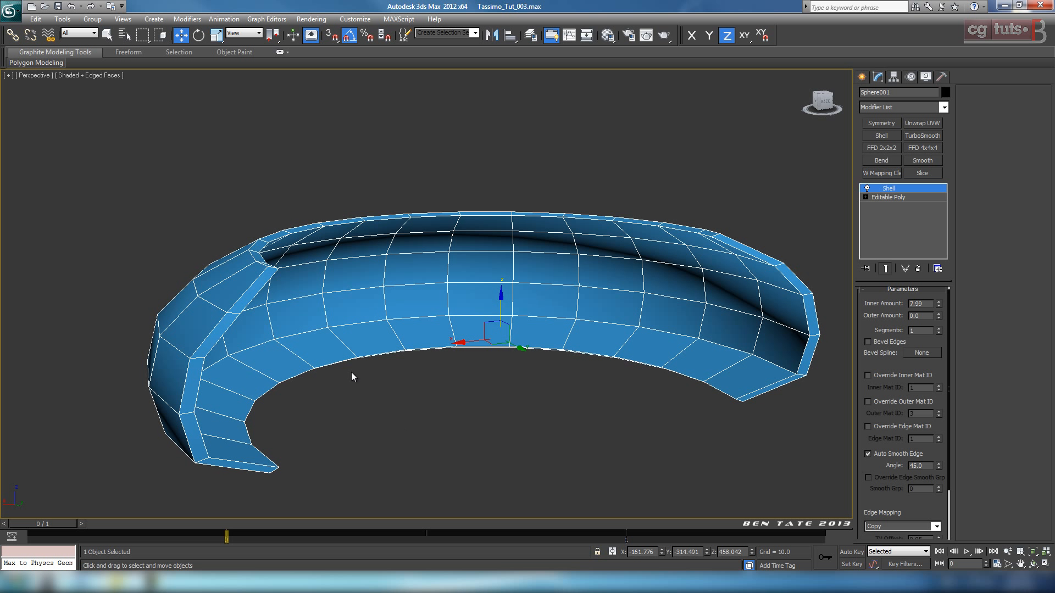
pyautogui.keyDown('alt'); pyautogui.moveTo(269, 264); pyautogui.dragTo(734, 434, button='middle'); pyautogui.keyUp('alt')
# - Turn on Select Inner Faces in the band's Shell modifier
pyautogui.moveTo(893, 500); pyautogui.dragTo(878, 407)
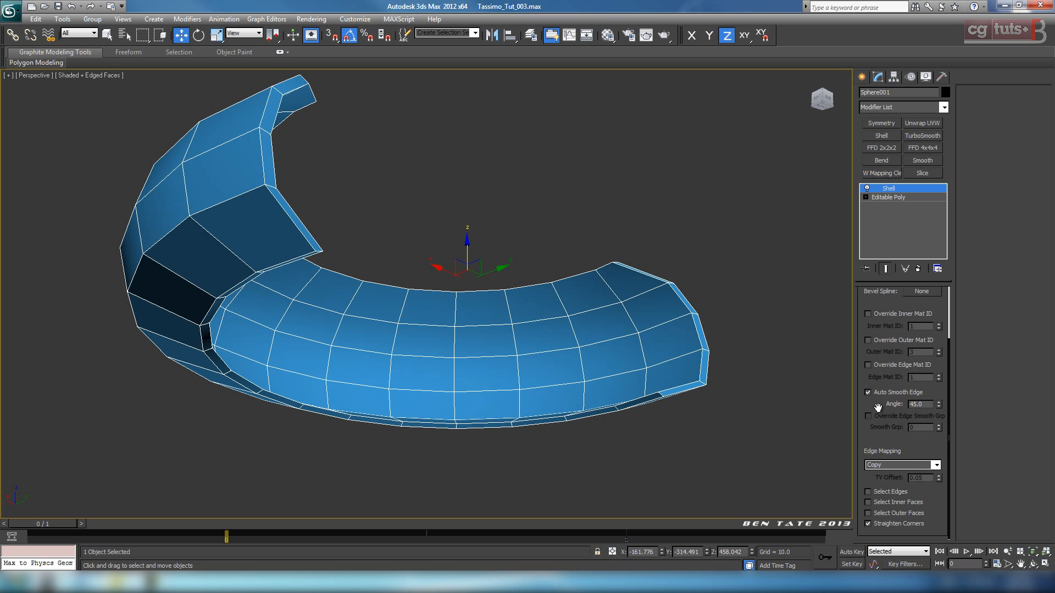
pyautogui.click(881, 504)
pyautogui.keyDown('alt'); pyautogui.moveTo(731, 358); pyautogui.dragTo(698, 436, button='middle'); pyautogui.keyUp('alt')
pyautogui.moveTo(560, 354); pyautogui.dragTo(550, 343, button='middle')
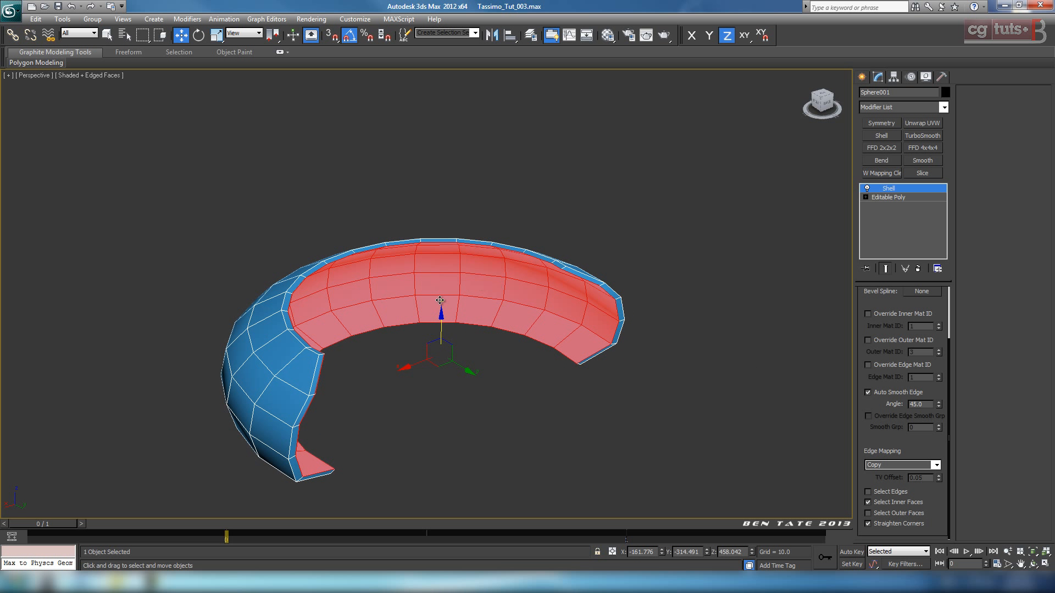
pyautogui.moveTo(537, 296); pyautogui.dragTo(566, 356, button='middle')
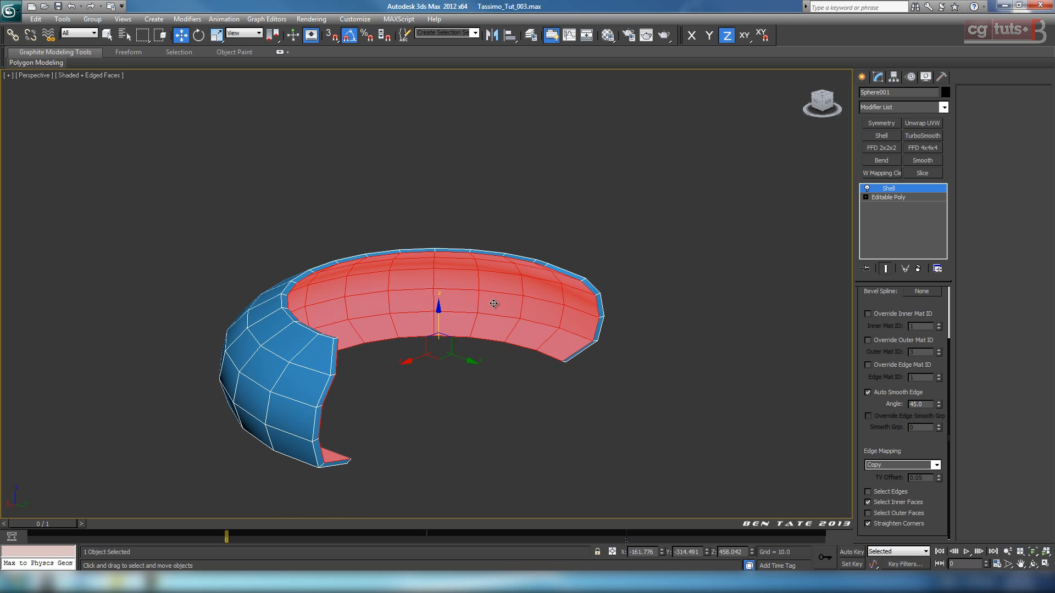
# - Add an Edit Poly modifier above the Shell, view the selected inner polygons and clear that selection
pyautogui.click(911, 108)
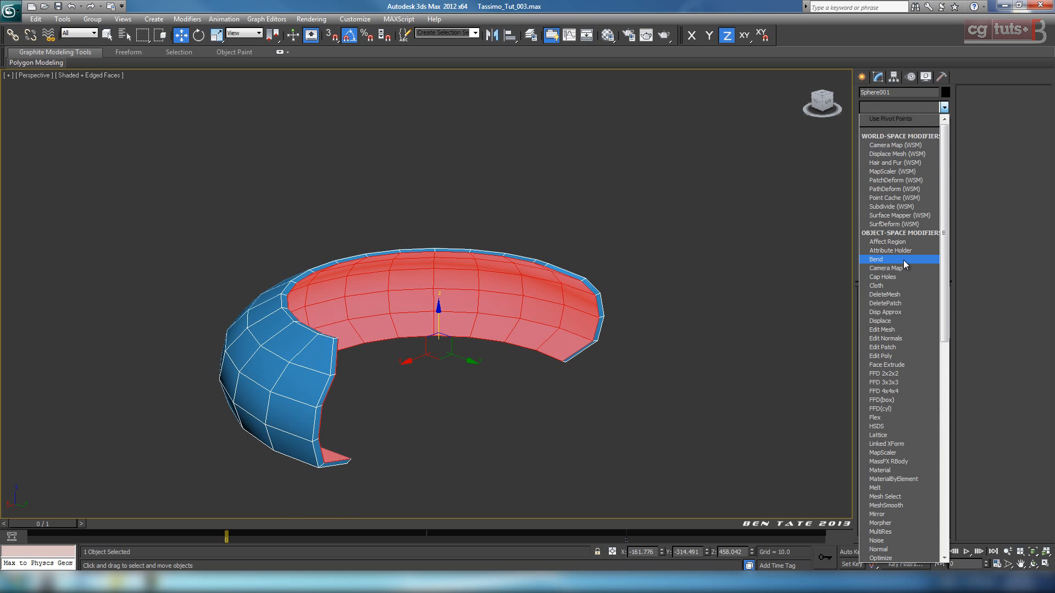
pyautogui.click(896, 357)
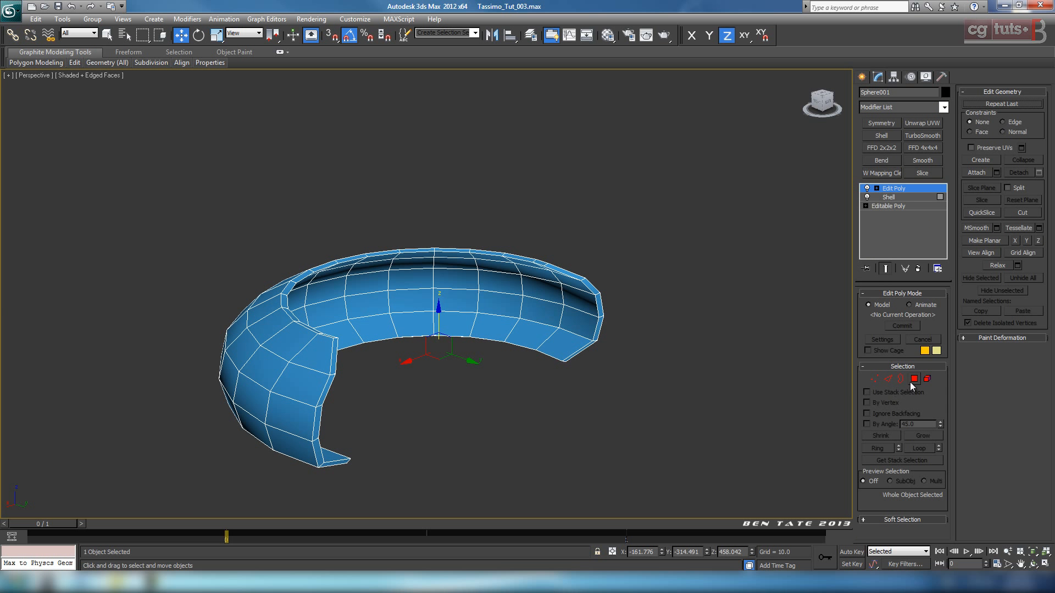
pyautogui.click(914, 379)
pyautogui.keyDown('alt'); pyautogui.moveTo(517, 244); pyautogui.dragTo(575, 280, button='middle'); pyautogui.keyUp('alt')
pyautogui.scroll(3, 575, 275)
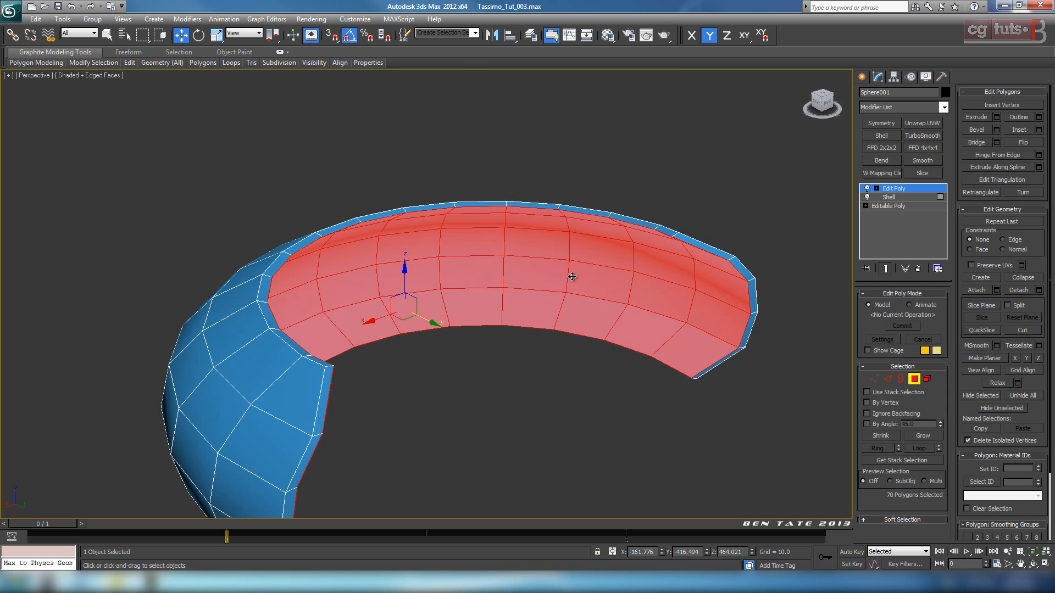
pyautogui.hotkey('ctrl', 'd')
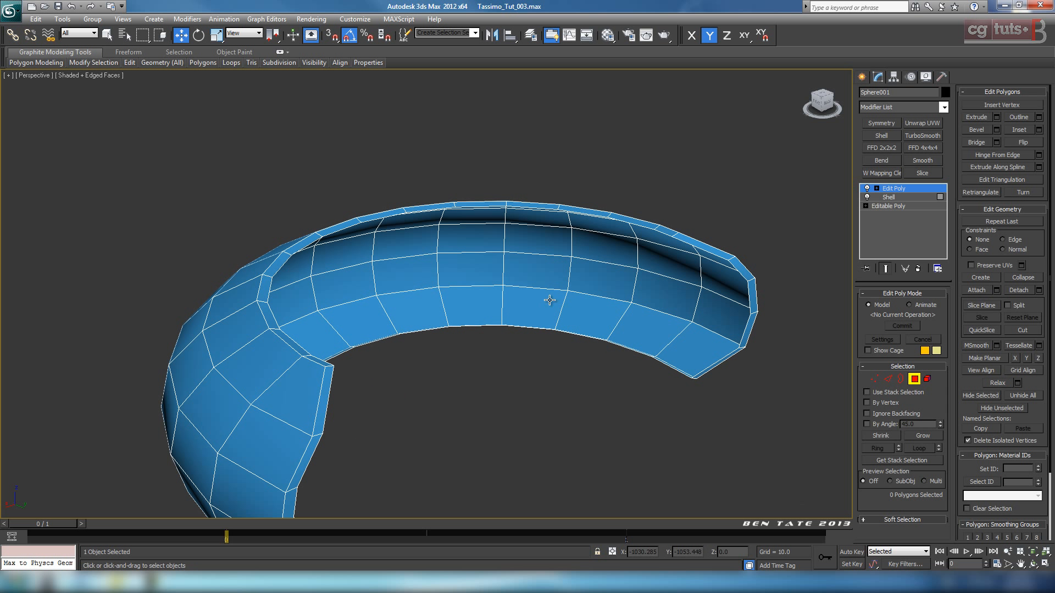
pyautogui.click(927, 379)
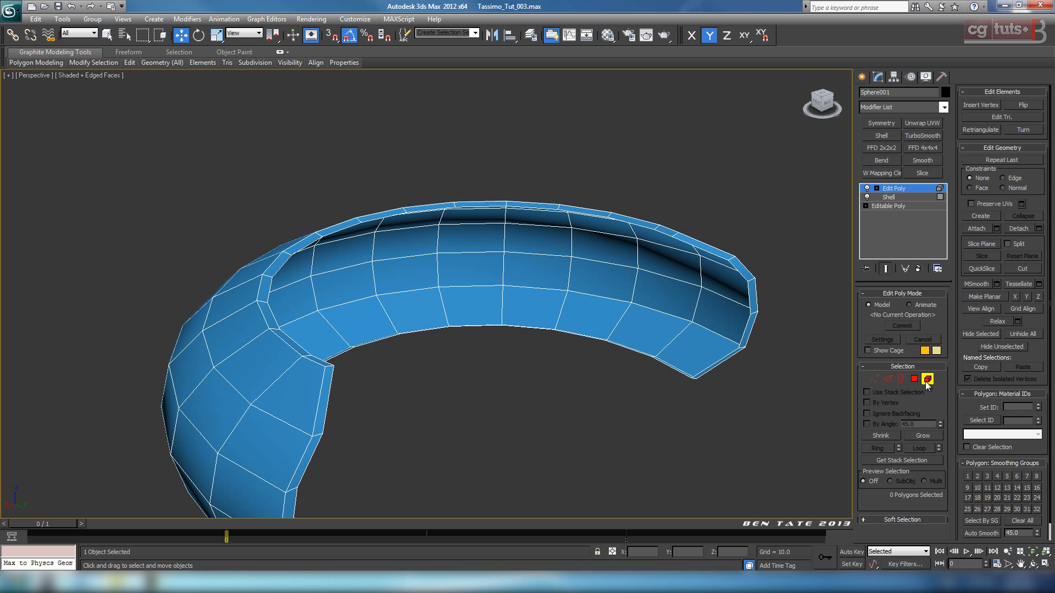
pyautogui.rightClick(608, 292)
pyautogui.moveTo(671, 392)
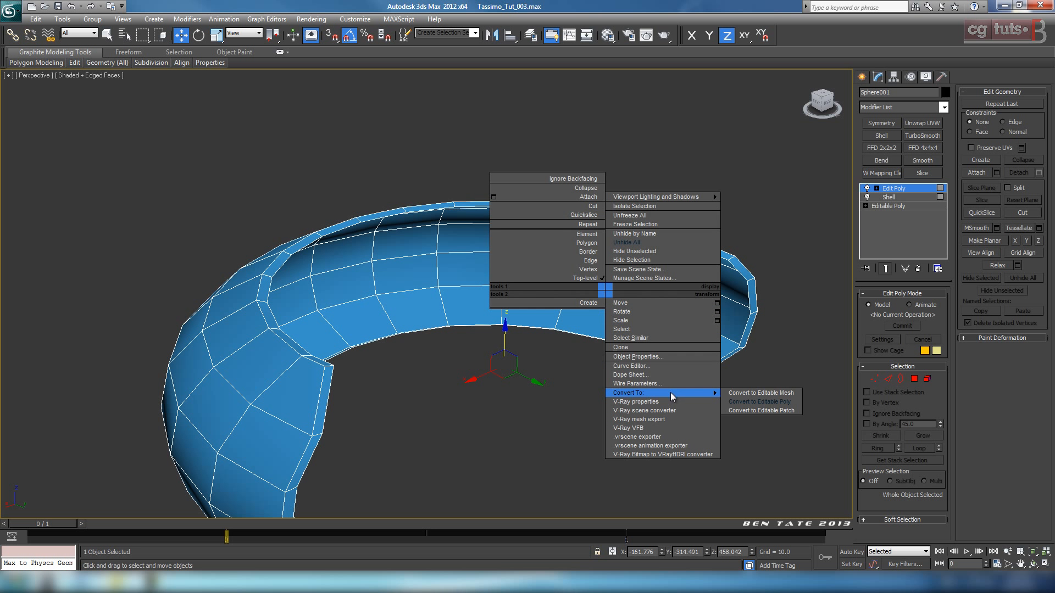
pyautogui.click(743, 395)
pyautogui.hotkey('ctrl', 'z')
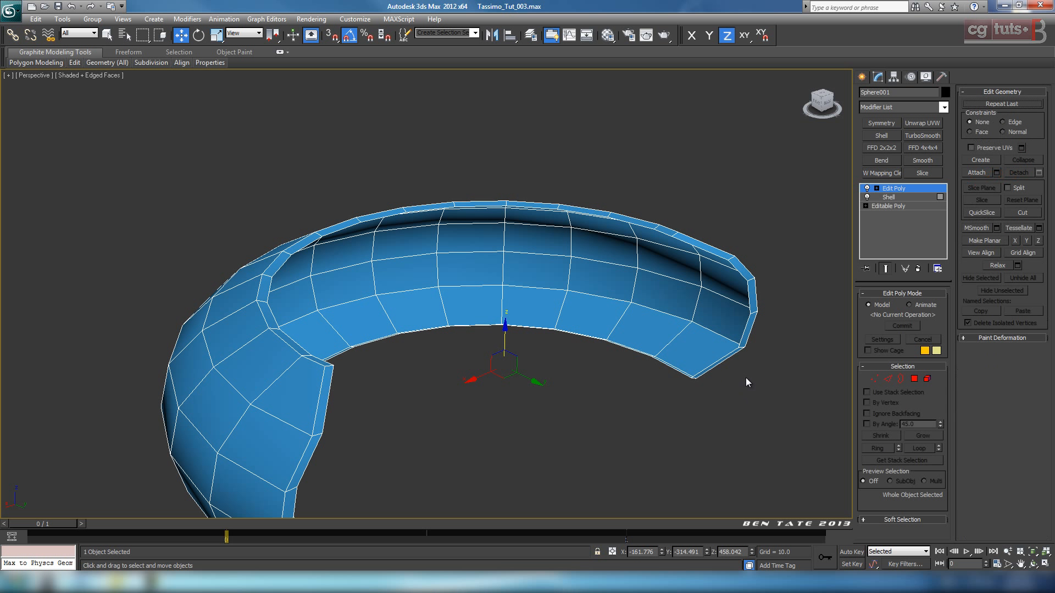
# - Convert the shelled band to an Editable Poly
pyautogui.rightClick(710, 362)
pyautogui.moveTo(768, 458)
pyautogui.click(830, 466)
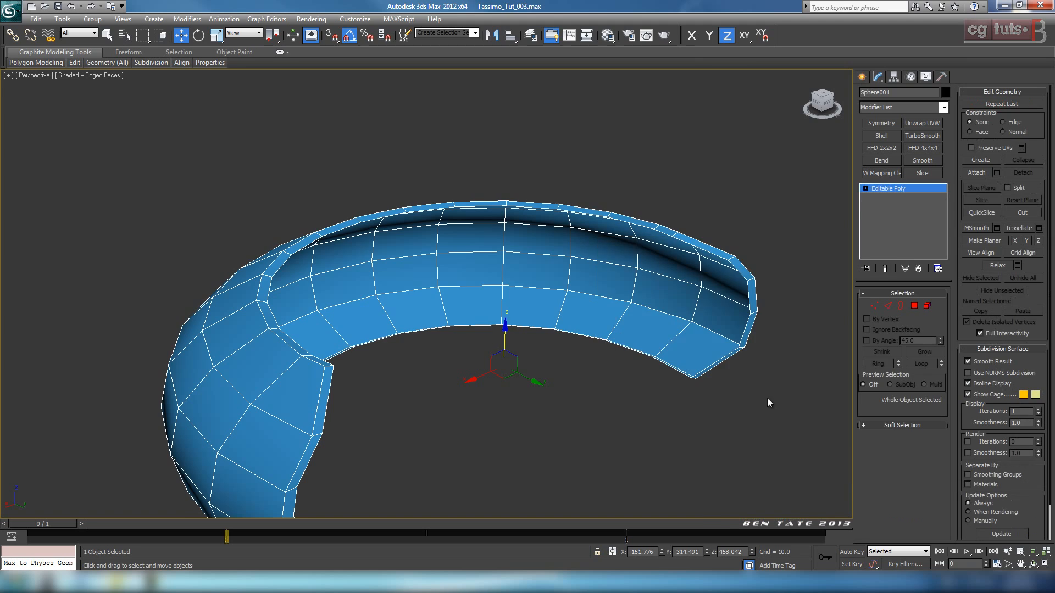
# - Connect the ring of edges across the band's rim with one segment at a slide of -50, and leave edge editing
pyautogui.keyDown('alt'); pyautogui.moveTo(767, 398); pyautogui.dragTo(607, 286, button='middle'); pyautogui.keyUp('alt')
pyautogui.scroll(6, 608, 285)
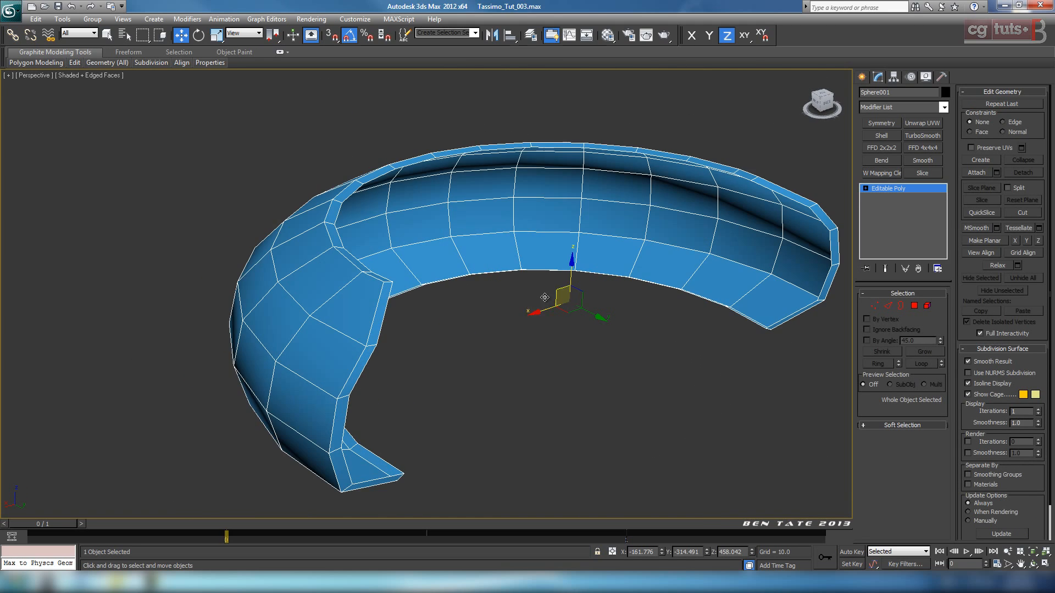
pyautogui.click(887, 310)
pyautogui.keyDown('alt'); pyautogui.moveTo(597, 265); pyautogui.dragTo(547, 279, button='middle'); pyautogui.keyUp('alt')
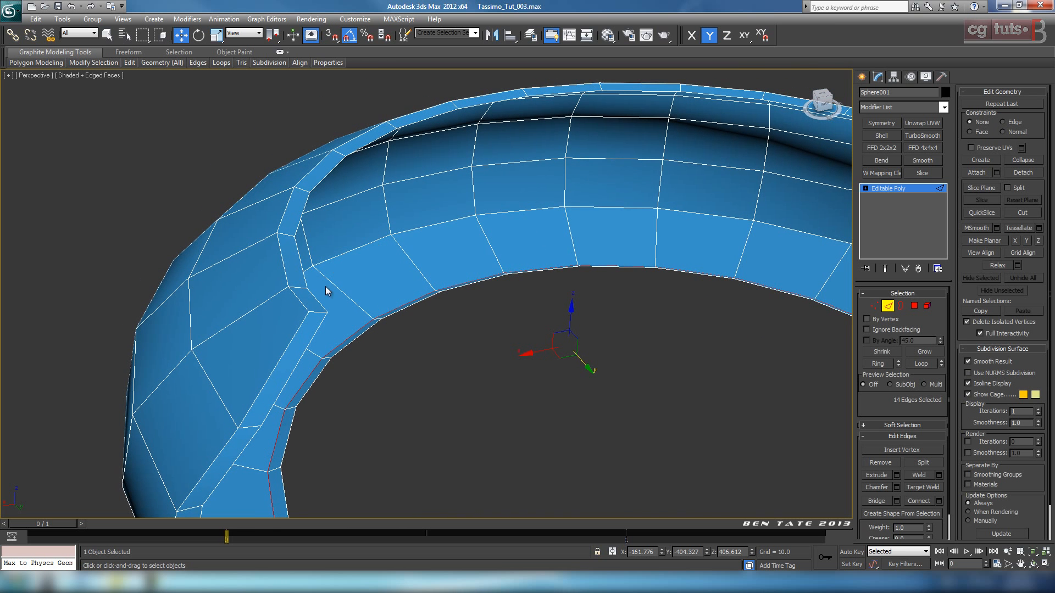
pyautogui.click(314, 313)
pyautogui.click(878, 364)
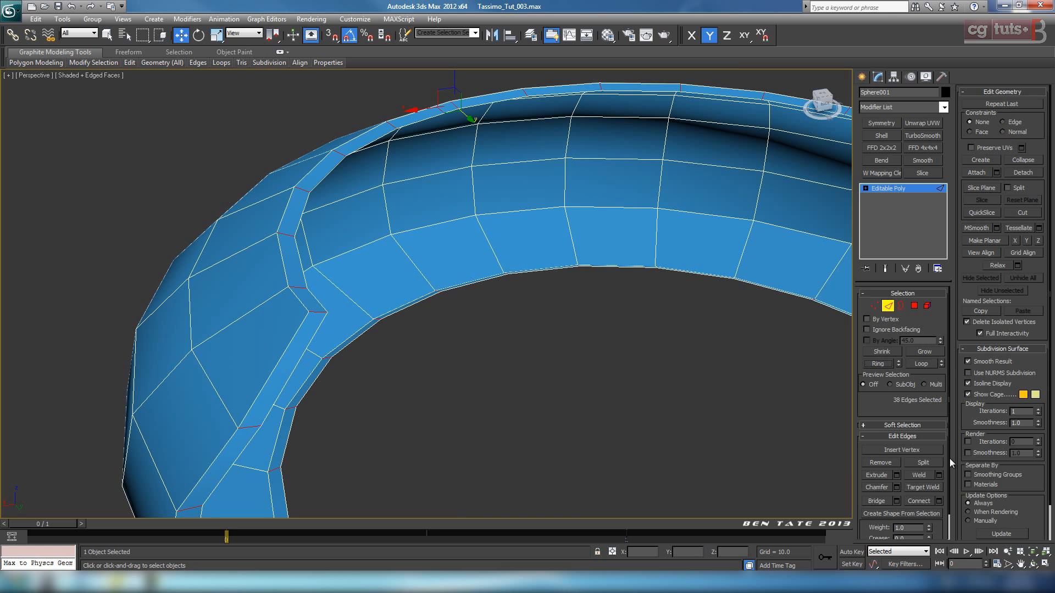
pyautogui.click(939, 501)
pyautogui.keyDown('alt'); pyautogui.moveTo(633, 372); pyautogui.dragTo(584, 394, button='middle'); pyautogui.keyUp('alt')
pyautogui.moveTo(582, 395); pyautogui.dragTo(548, 394)
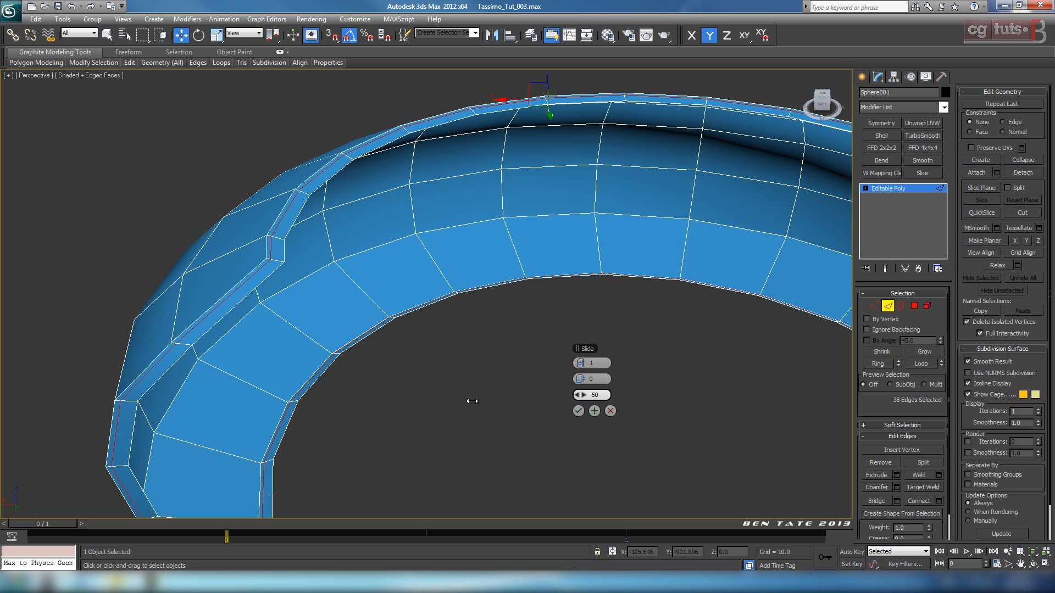
pyautogui.click(582, 409)
pyautogui.keyDown('alt'); pyautogui.moveTo(557, 381); pyautogui.dragTo(610, 202, button='middle'); pyautogui.keyUp('alt')
pyautogui.scroll(2, 565, 361)
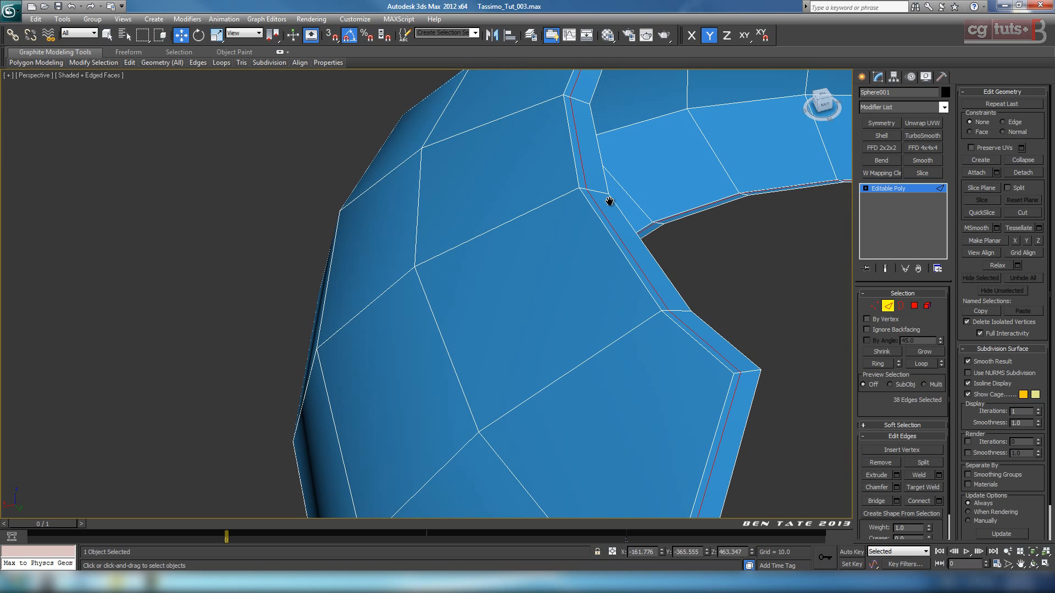
pyautogui.click(888, 306)
# - Add a TurboSmooth modifier with 2 iterations to the band and turn on Isoline Display
pyautogui.scroll(-8, 685, 344)
pyautogui.keyDown('alt'); pyautogui.moveTo(656, 309); pyautogui.dragTo(954, 203, button='middle'); pyautogui.keyUp('alt')
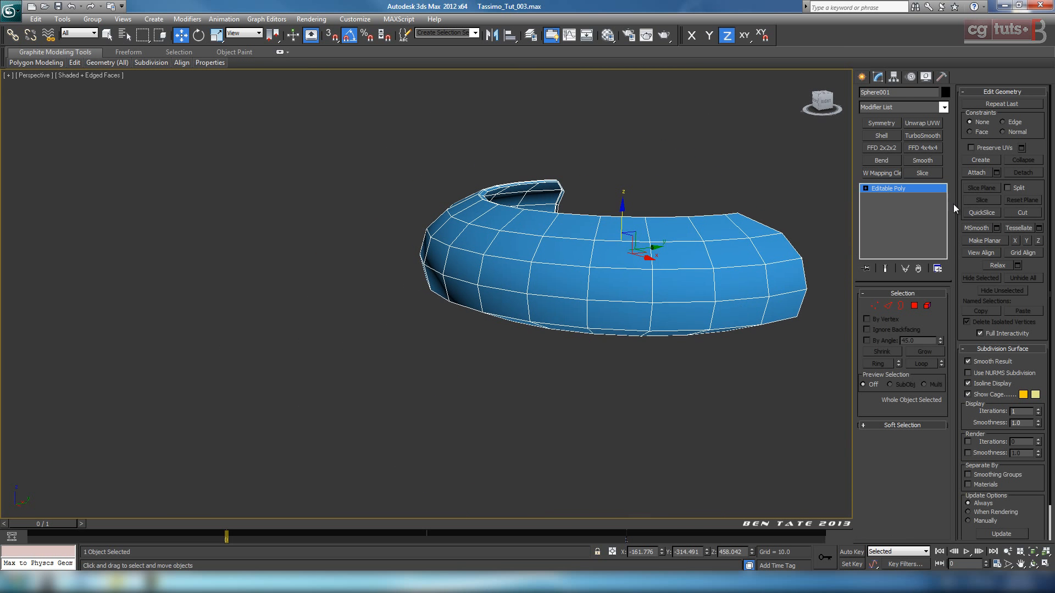
pyautogui.click(923, 136)
pyautogui.click(938, 309)
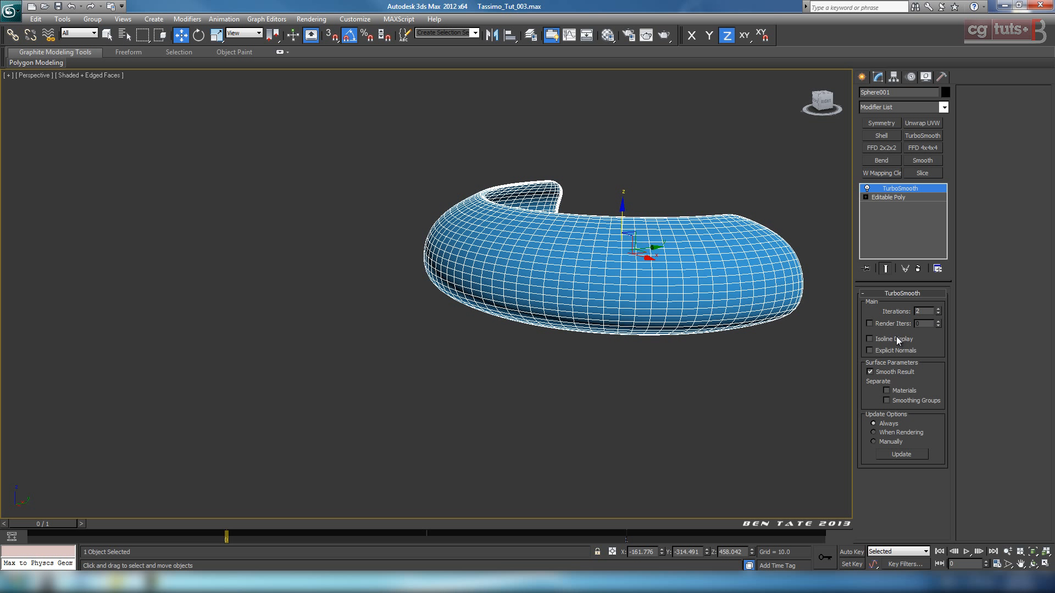
pyautogui.click(870, 339)
pyautogui.moveTo(671, 377); pyautogui.dragTo(668, 390, button='middle')
pyautogui.press('F4')
pyautogui.moveTo(570, 289)
pyautogui.keyDown('alt'); pyautogui.mouseDown(button='middle')
pyautogui.moveTo(618, 319)
pyautogui.moveTo(617, 389)
pyautogui.moveTo(535, 306)
pyautogui.moveTo(523, 269)
pyautogui.moveTo(460, 235)
pyautogui.moveTo(617, 354)
pyautogui.moveTo(626, 340)
pyautogui.moveTo(615, 370)
pyautogui.moveTo(573, 400)
pyautogui.moveTo(802, 347)
pyautogui.moveTo(589, 350)
pyautogui.moveTo(587, 370)
pyautogui.moveTo(635, 346)
pyautogui.moveTo(608, 361)
pyautogui.moveTo(525, 361)
pyautogui.mouseUp(button='middle'); pyautogui.keyUp('alt')
# - Unhide all the machine's other parts and show the edges on the shaded models
pyautogui.rightClick(626, 339)
pyautogui.click(679, 286)
pyautogui.press('F4')
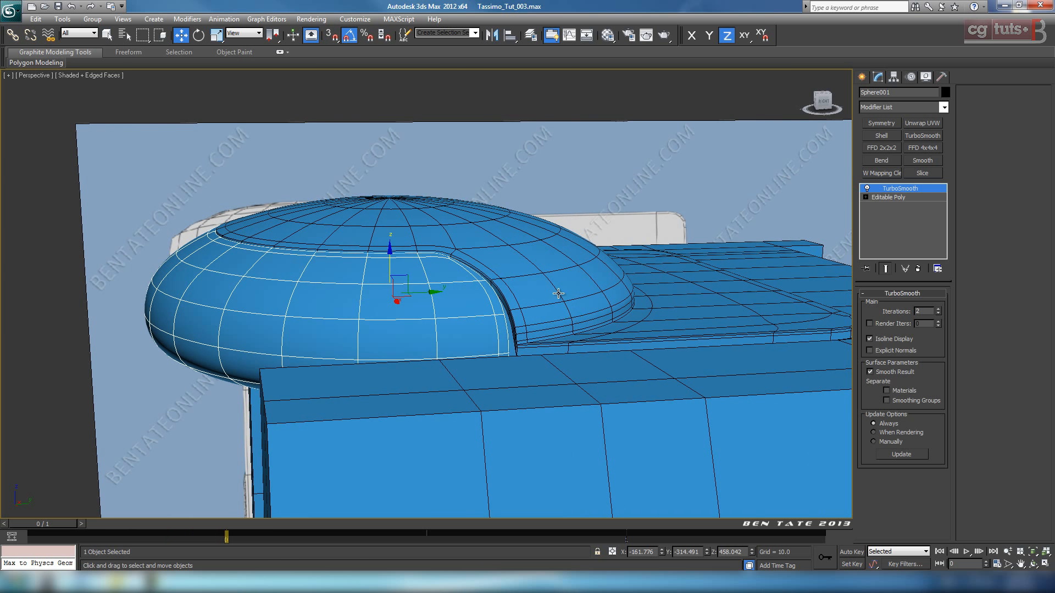
# - Raise the dome by about 3.2 units in a shaded Right view and check its seam with the band in perspective
pyautogui.click(554, 290)
pyautogui.hotkey('alt', 'w')
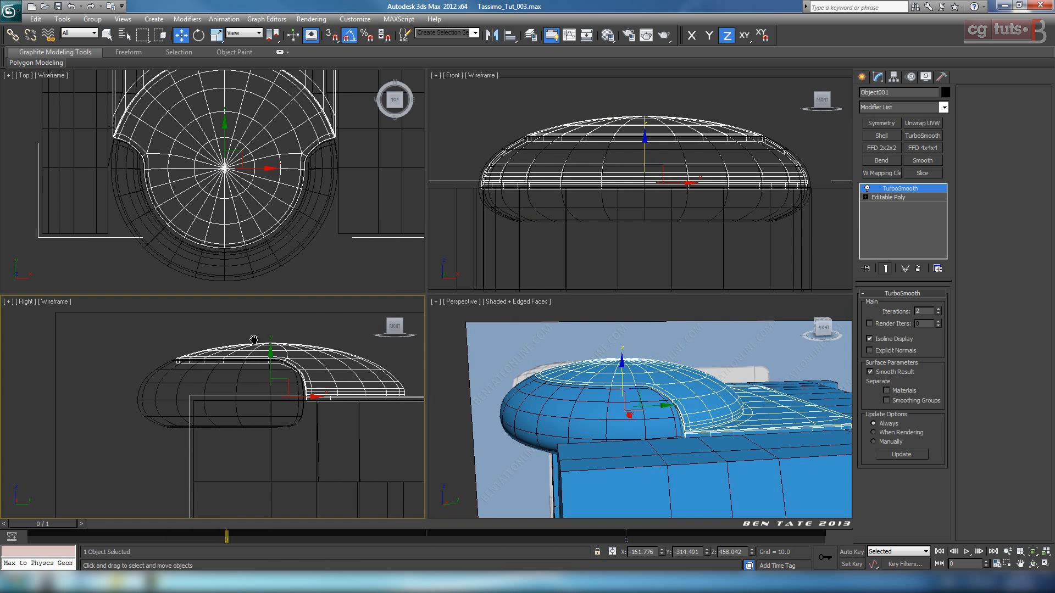
pyautogui.rightClick(326, 367)
pyautogui.hotkey('alt', 'w')
pyautogui.press('F3')
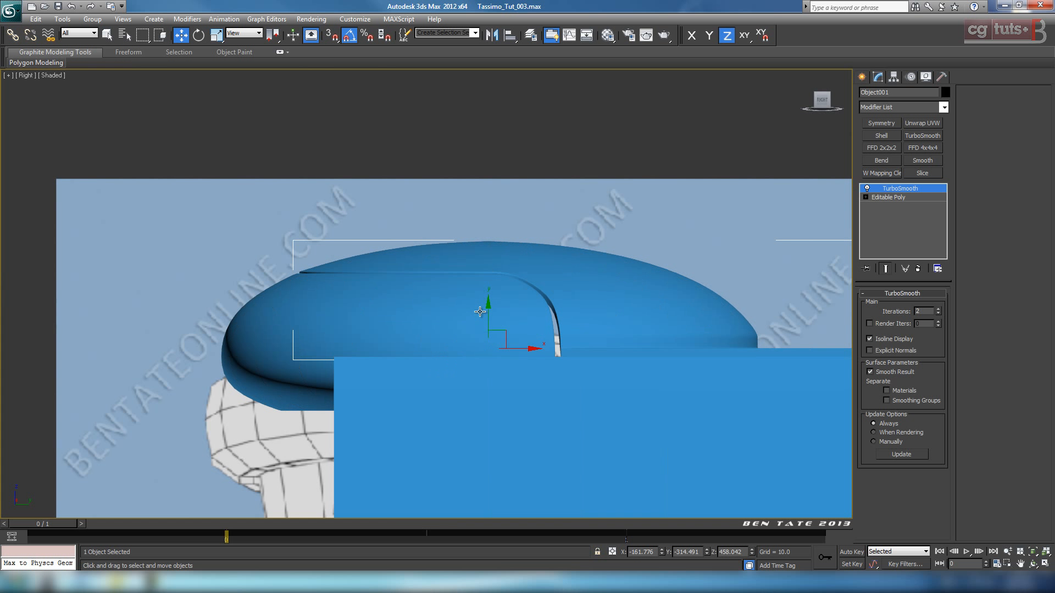
pyautogui.moveTo(488, 312); pyautogui.dragTo(493, 308)
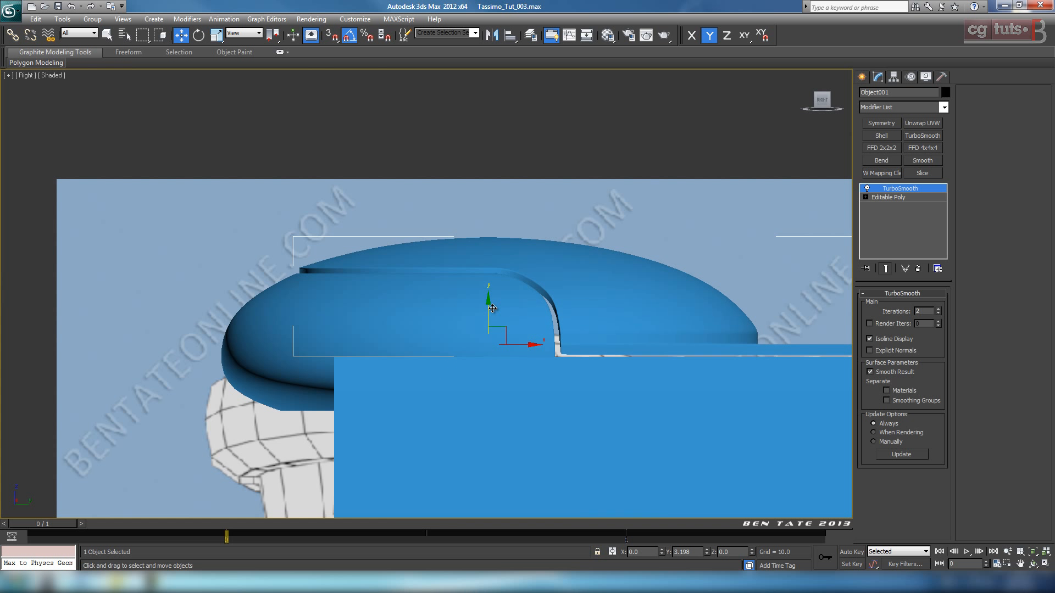
pyautogui.hotkey('alt', 'w')
pyautogui.rightClick(611, 381)
pyautogui.hotkey('alt', 'w')
pyautogui.press('F4')
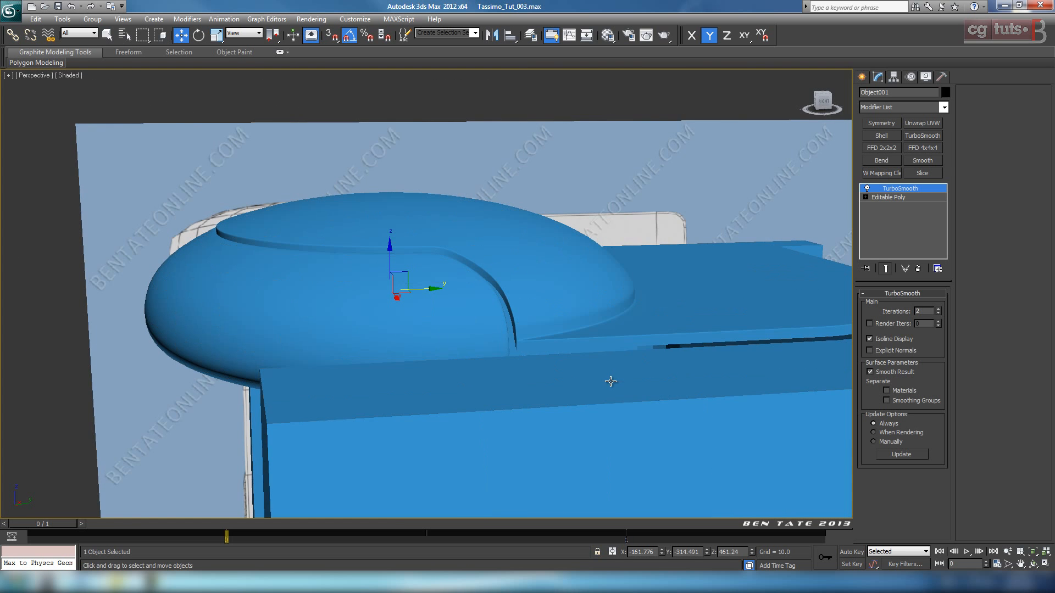
pyautogui.keyDown('alt'); pyautogui.moveTo(594, 378); pyautogui.dragTo(592, 406, button='middle'); pyautogui.keyUp('alt')
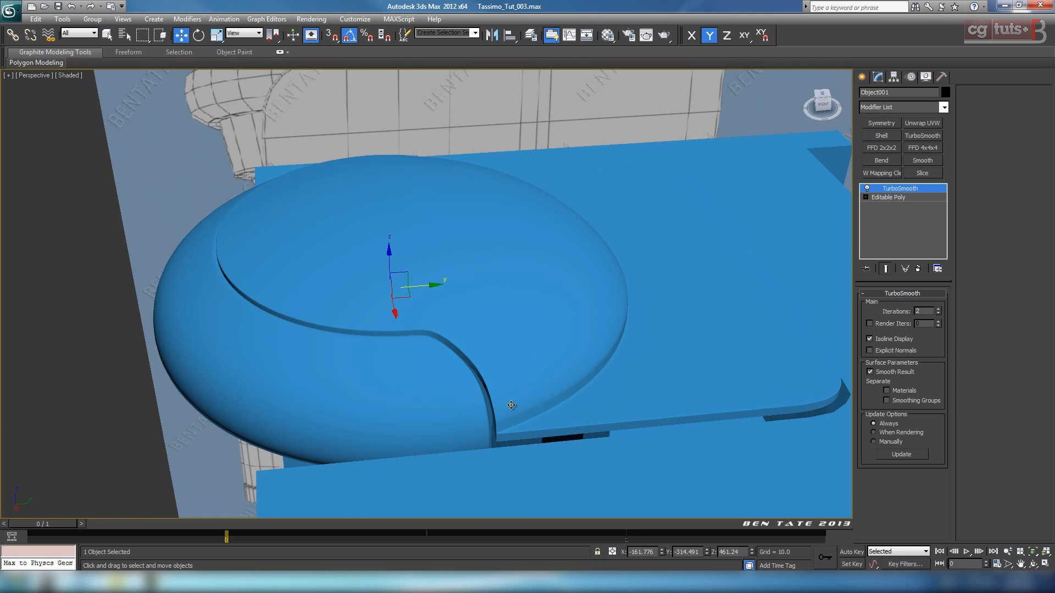
pyautogui.keyDown('alt'); pyautogui.moveTo(507, 425); pyautogui.dragTo(586, 438, button='middle'); pyautogui.keyUp('alt')
pyautogui.keyDown('alt'); pyautogui.moveTo(584, 466); pyautogui.dragTo(578, 451, button='middle'); pyautogui.keyUp('alt')
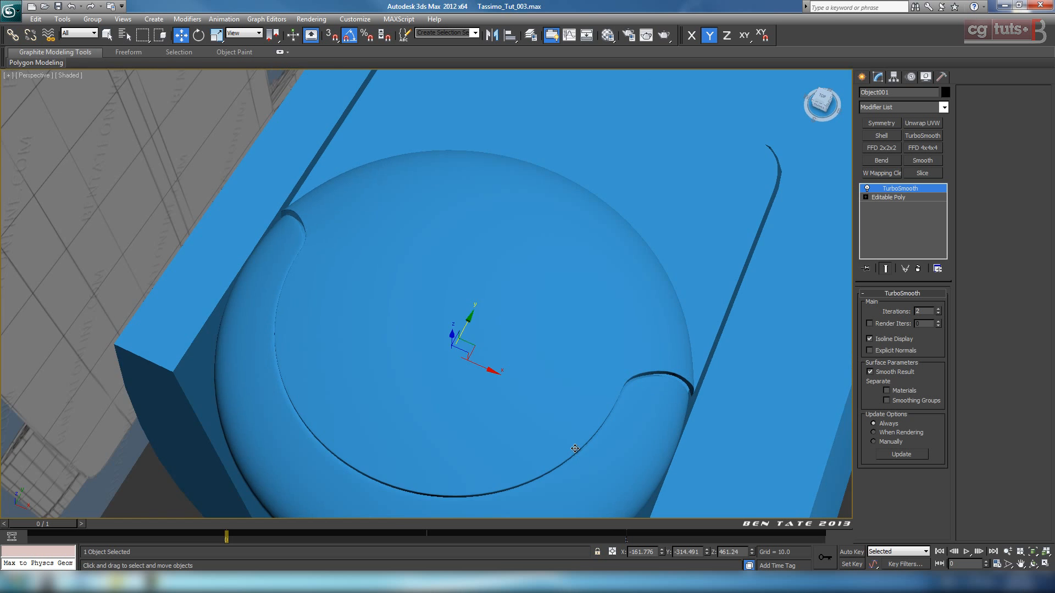
# - In the Top view, show the smoothed result over the dome's Editable Poly and select the vertices at both outer notch corners
pyautogui.hotkey('alt', 'w')
pyautogui.rightClick(379, 255)
pyautogui.hotkey('alt', 'w')
pyautogui.moveTo(528, 272); pyautogui.dragTo(499, 333, button='middle')
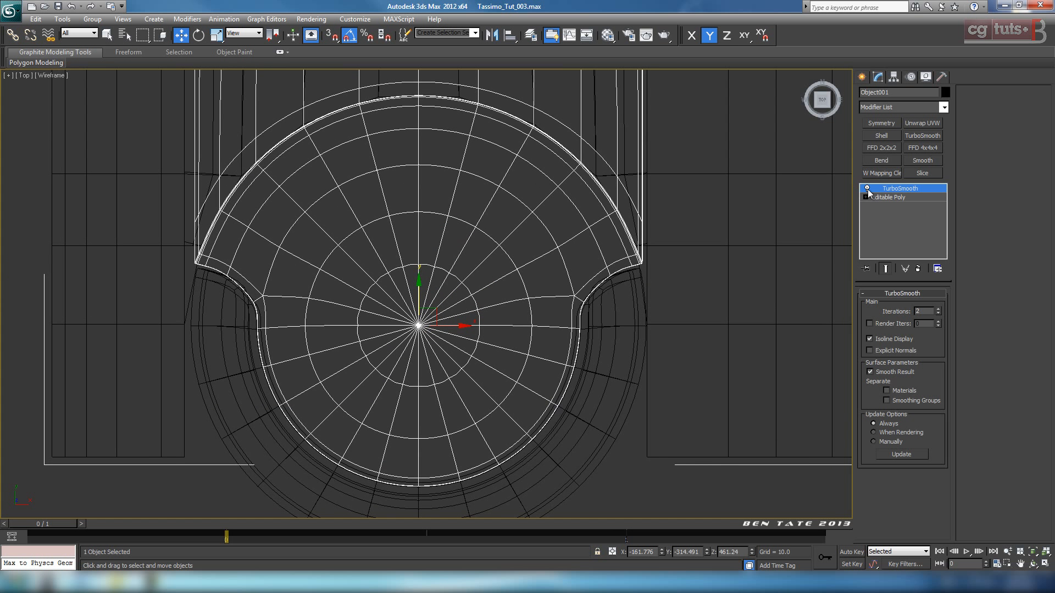
pyautogui.click(882, 197)
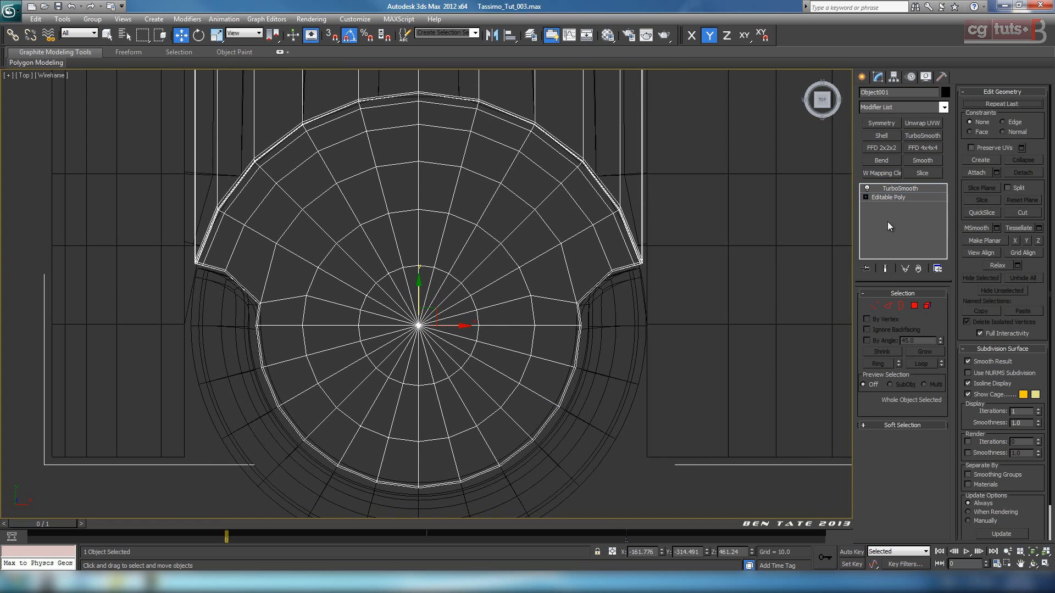
pyautogui.click(879, 307)
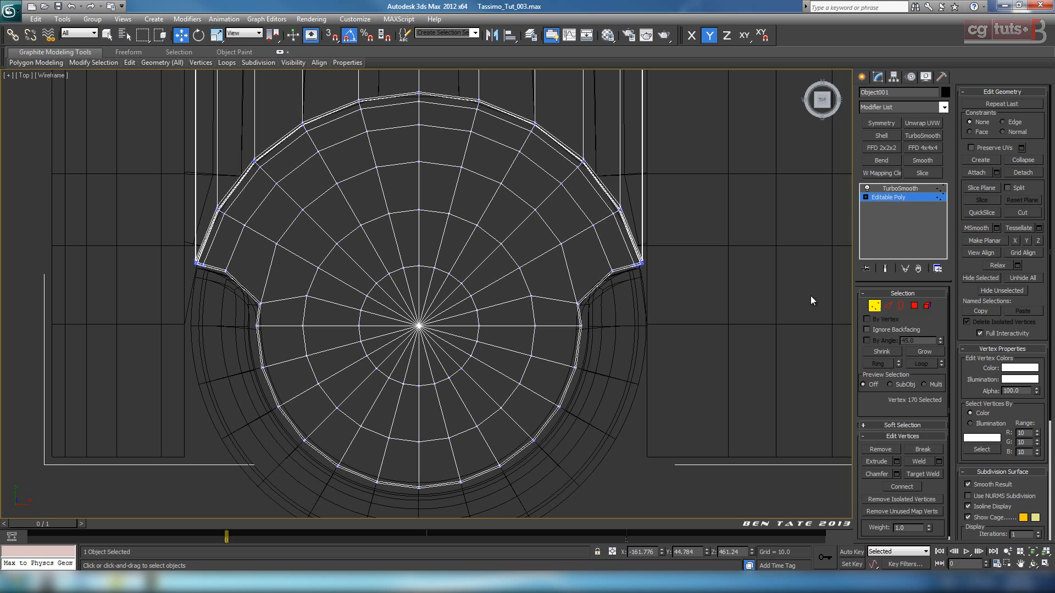
pyautogui.click(885, 269)
pyautogui.scroll(3, 679, 294)
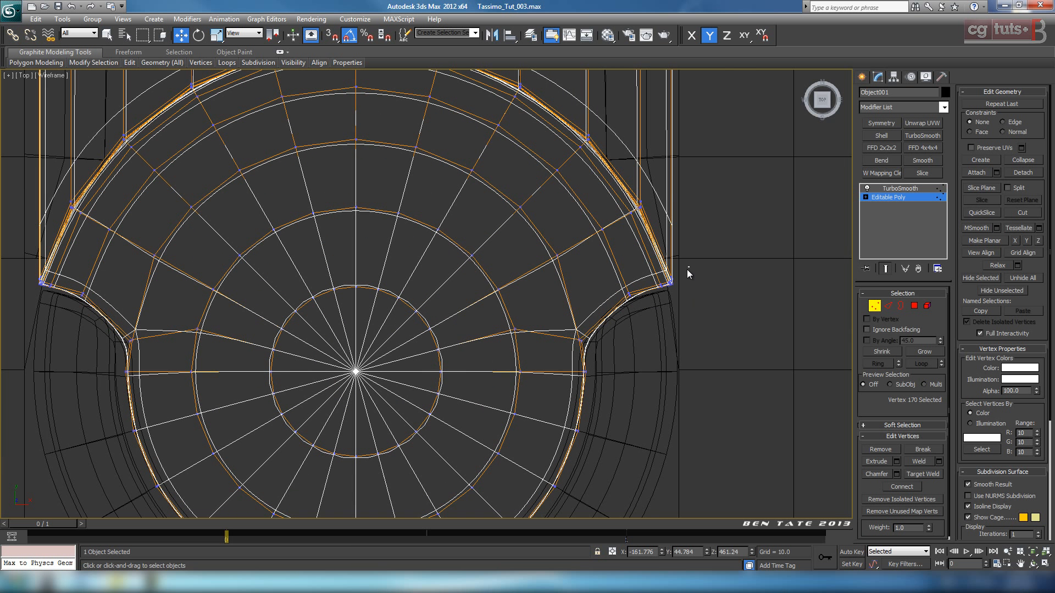
pyautogui.moveTo(648, 318); pyautogui.dragTo(647, 318)
pyautogui.moveTo(644, 319); pyautogui.dragTo(771, 327, button='middle')
pyautogui.keyDown('ctrl'); pyautogui.moveTo(198, 312); pyautogui.dragTo(196, 313); pyautogui.keyUp('ctrl')
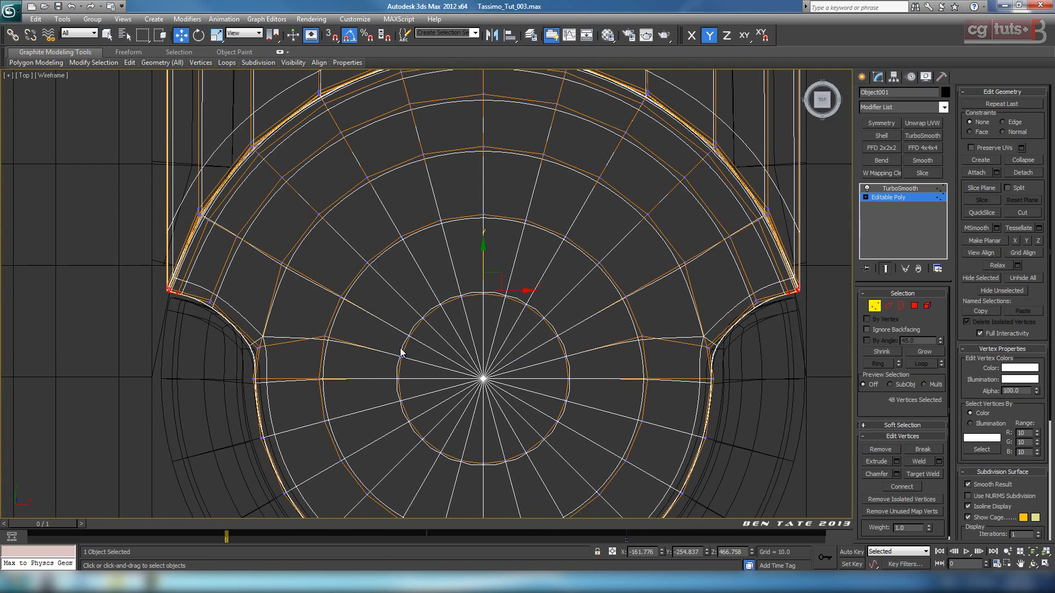
# - Add the neighbouring notch vertices on both sides to the selection and move them slightly along negative Y towards the band
pyautogui.hotkey('alt', 'w')
pyautogui.rightClick(729, 393)
pyautogui.hotkey('alt', 'w')
pyautogui.keyDown('alt'); pyautogui.moveTo(645, 379); pyautogui.dragTo(561, 311, button='middle'); pyautogui.keyUp('alt')
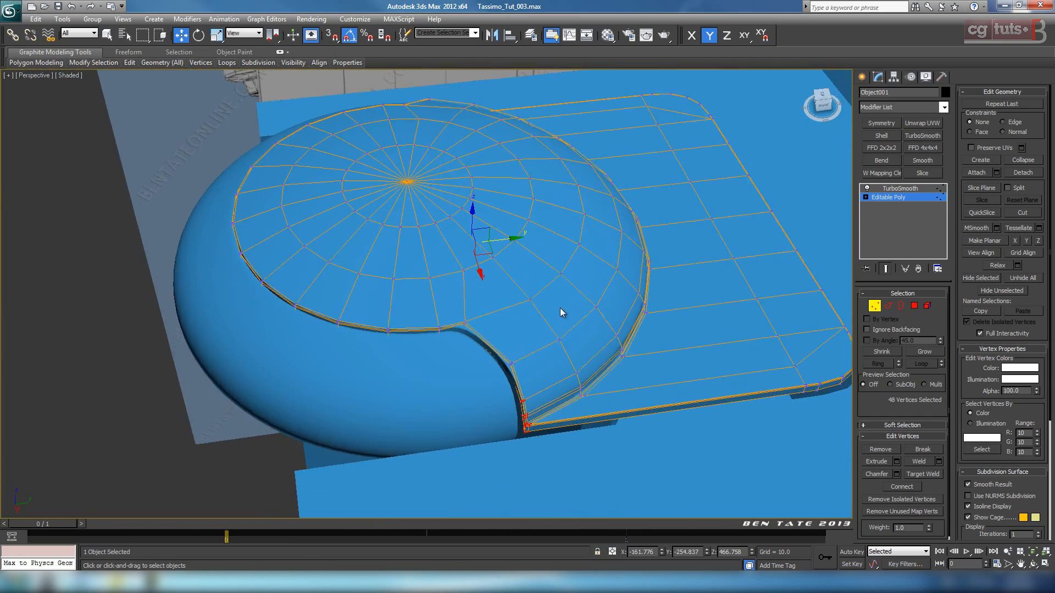
pyautogui.scroll(2, 560, 311)
pyautogui.moveTo(531, 238); pyautogui.dragTo(529, 193, button='middle')
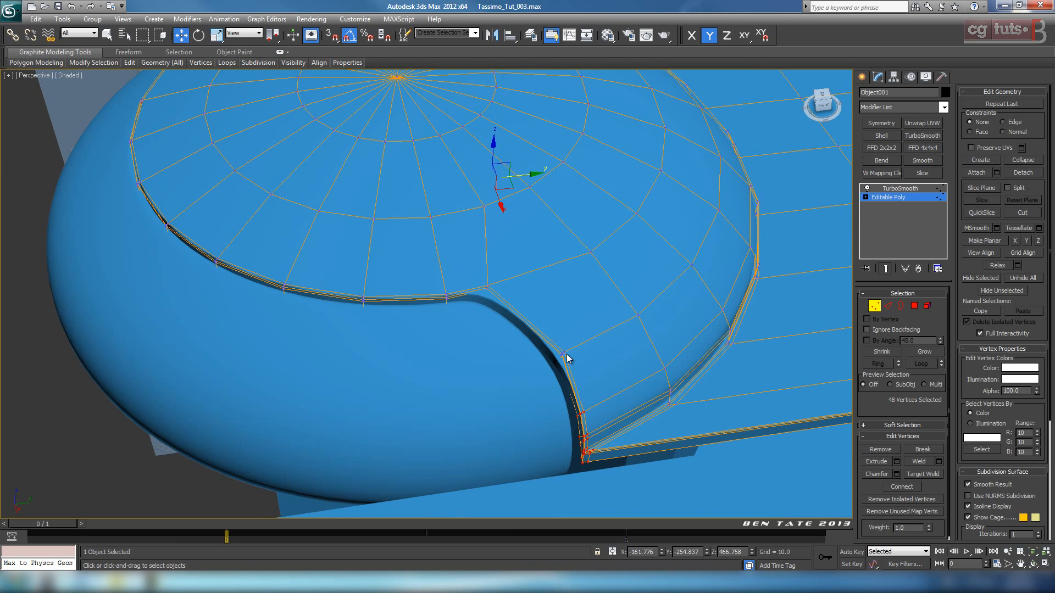
pyautogui.hotkey('alt', 'w')
pyautogui.rightClick(241, 244)
pyautogui.hotkey('alt', 'w')
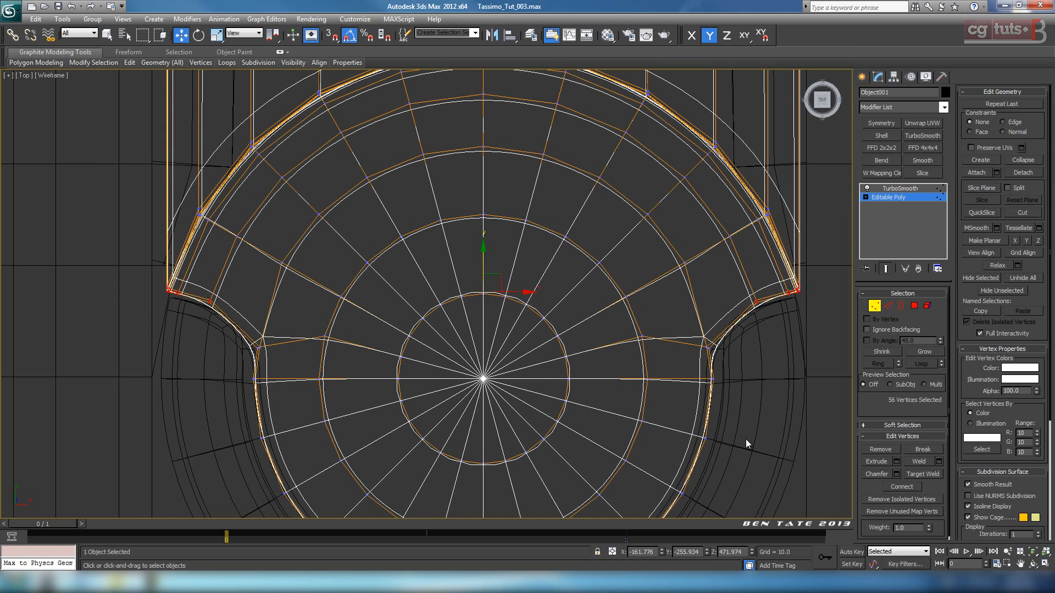
pyautogui.hotkey('alt', 'w')
pyautogui.rightClick(652, 363)
pyautogui.hotkey('alt', 'w')
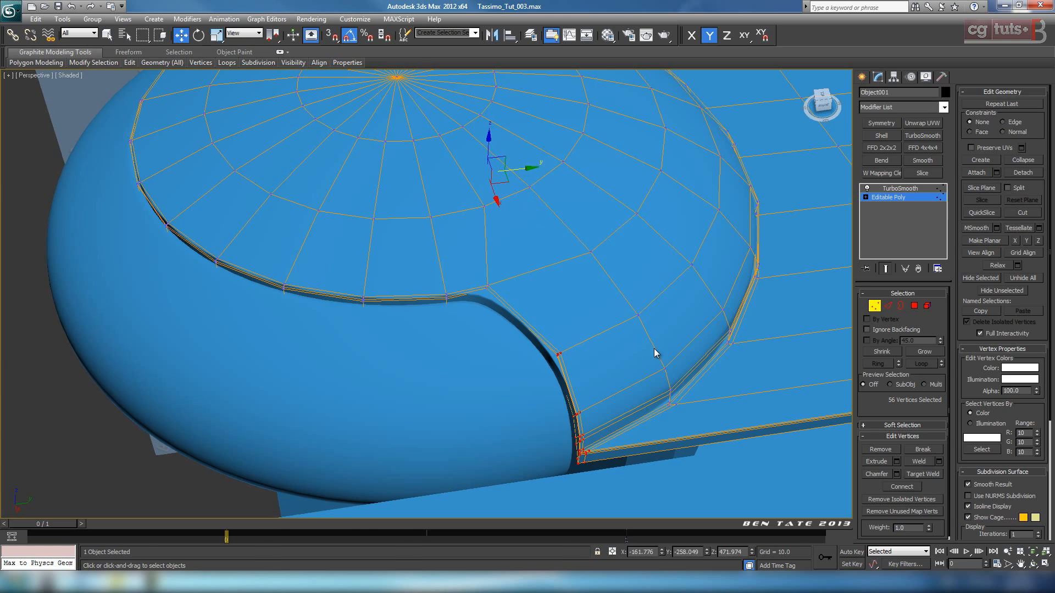
# - Return the dome to its TurboSmooth level and examine the gap to the band in shaded Top and Perspective views
pyautogui.keyDown('alt'); pyautogui.moveTo(655, 353); pyautogui.dragTo(760, 383, button='middle'); pyautogui.keyUp('alt')
pyautogui.click(900, 188)
pyautogui.hotkey('alt', 'w')
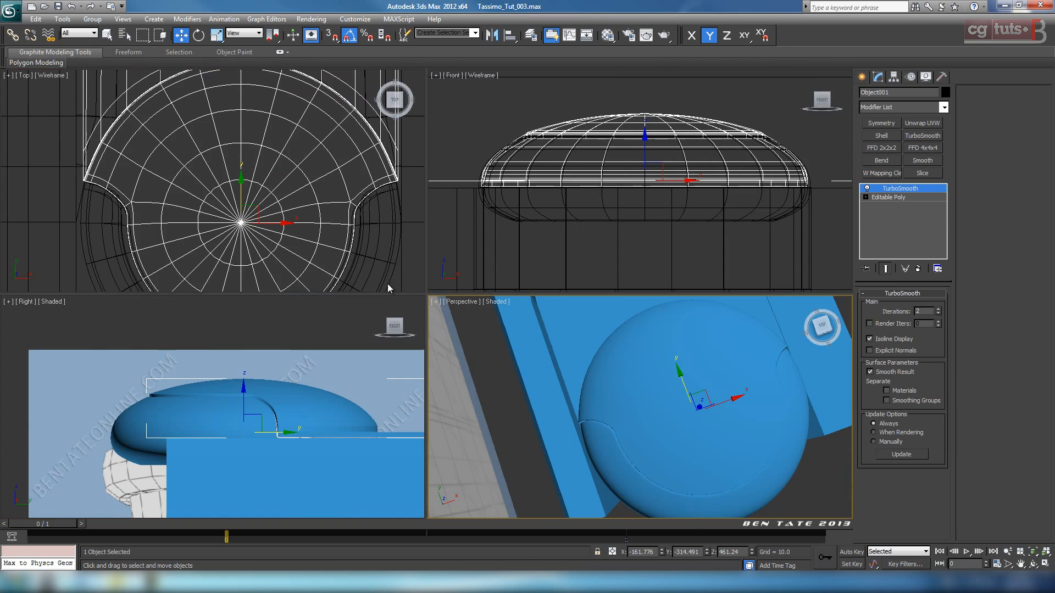
pyautogui.hotkey('alt', 'w')
pyautogui.press('F3')
pyautogui.moveTo(448, 314)
pyautogui.mouseDown(button='middle')
pyautogui.moveTo(455, 119)
pyautogui.moveTo(455, 213)
pyautogui.mouseUp(button='middle')
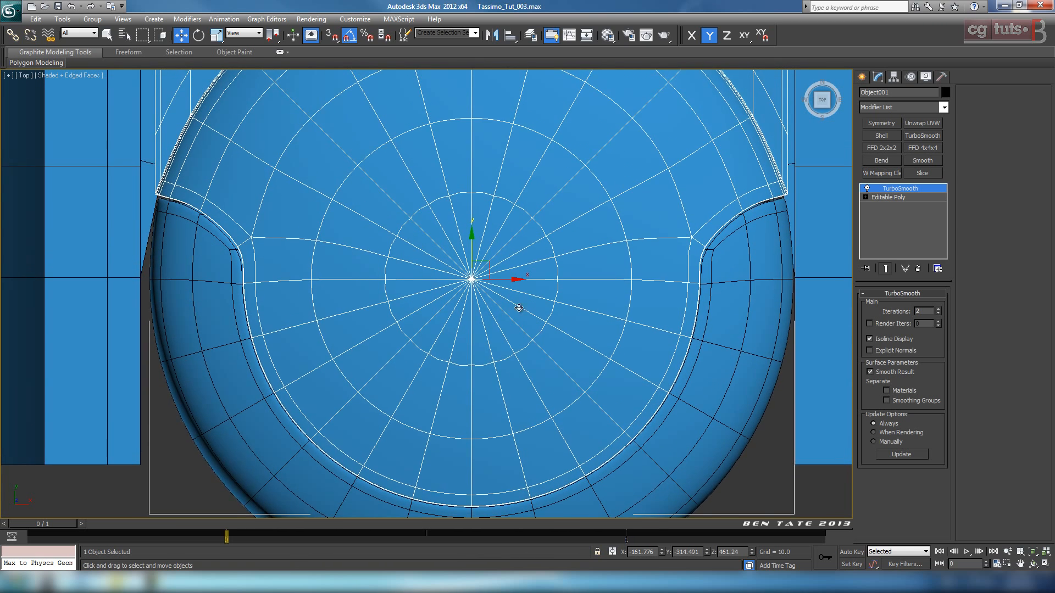
pyautogui.hotkey('alt', 'w')
pyautogui.hotkey('alt', 'w')
pyautogui.keyDown('alt'); pyautogui.moveTo(652, 419); pyautogui.dragTo(569, 382, button='middle'); pyautogui.keyUp('alt')
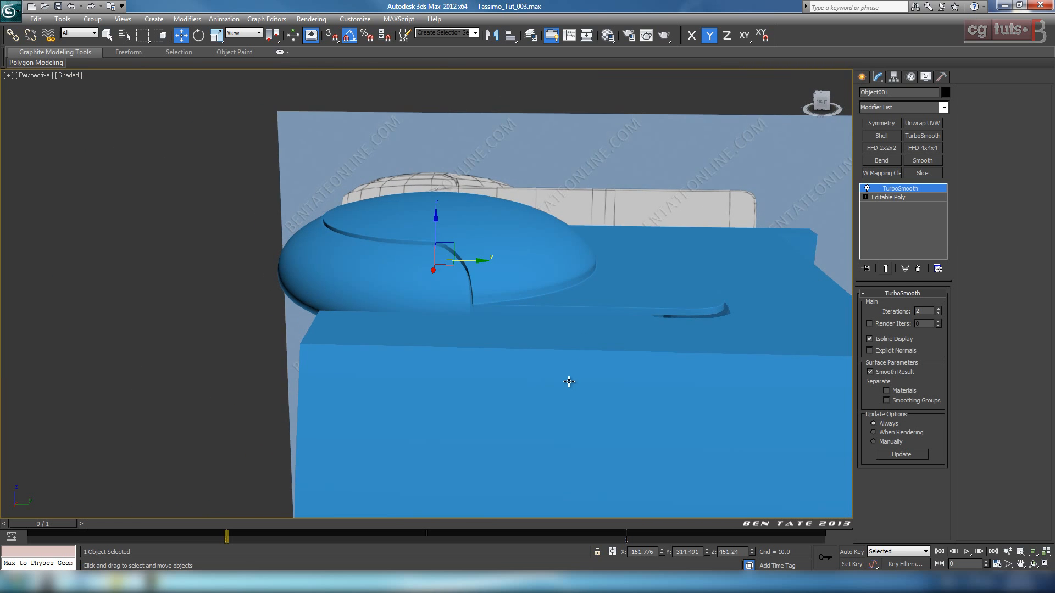
# - Select the dome and the band together and lower them about 6.3 units in Z
pyautogui.press('F4')
pyautogui.keyDown('ctrl'); pyautogui.click(446, 292); pyautogui.keyUp('ctrl')
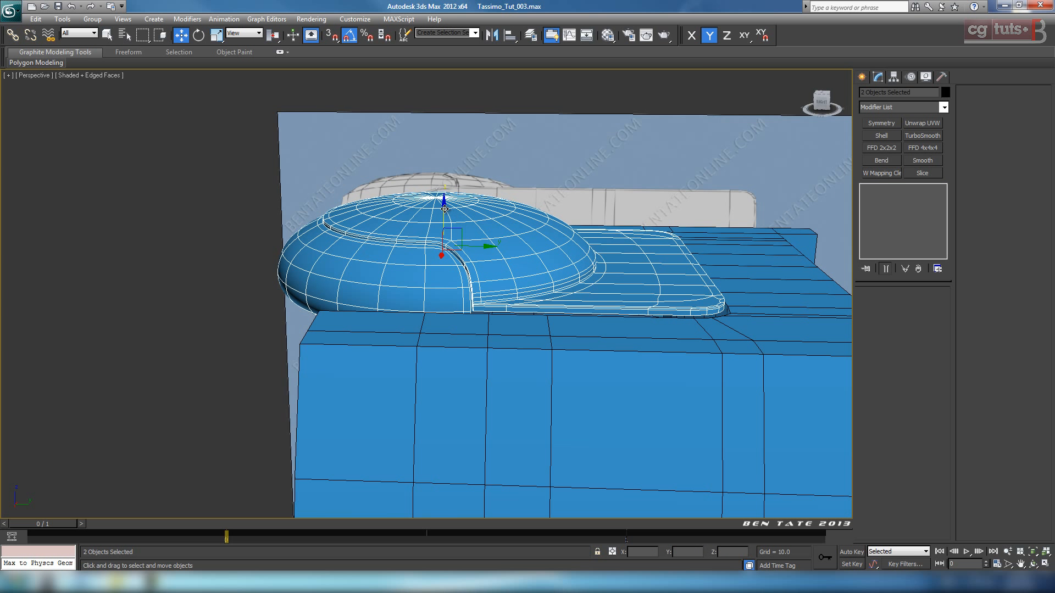
pyautogui.moveTo(444, 209); pyautogui.dragTo(443, 212)
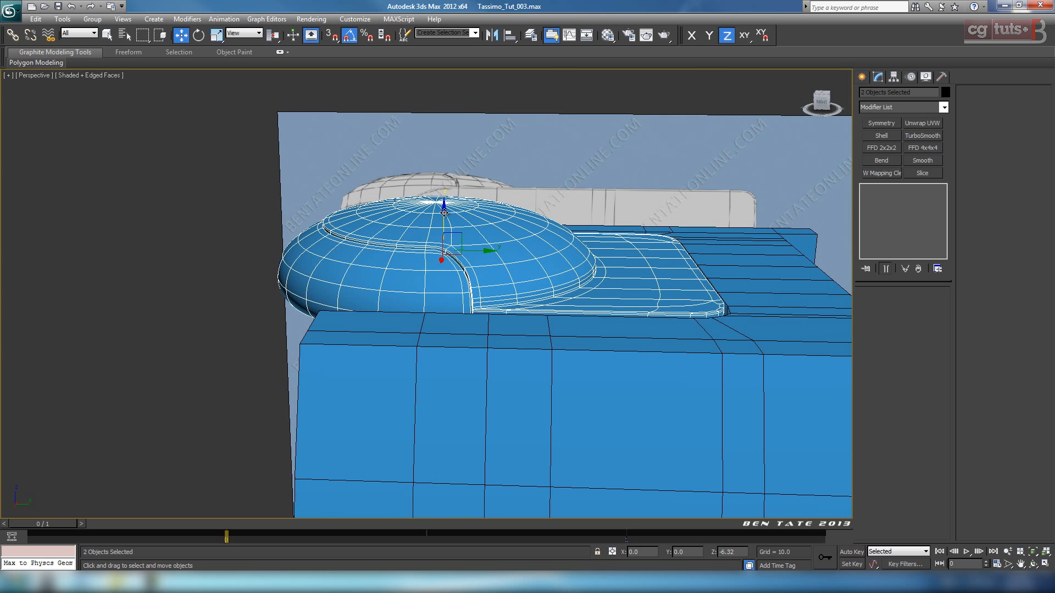
pyautogui.moveTo(721, 379)
pyautogui.keyDown('alt'); pyautogui.mouseDown(button='middle')
pyautogui.moveTo(654, 363)
pyautogui.moveTo(636, 396)
pyautogui.moveTo(659, 386)
pyautogui.moveTo(483, 384)
pyautogui.moveTo(424, 362)
pyautogui.moveTo(419, 383)
pyautogui.mouseUp(button='middle'); pyautogui.keyUp('alt')
pyautogui.scroll(5, 648, 368)
pyautogui.press('F4')
# - Bring up the reference photo 015 in Windows Photo Viewer and compare the dome area with the model
pyautogui.click(83, 584)
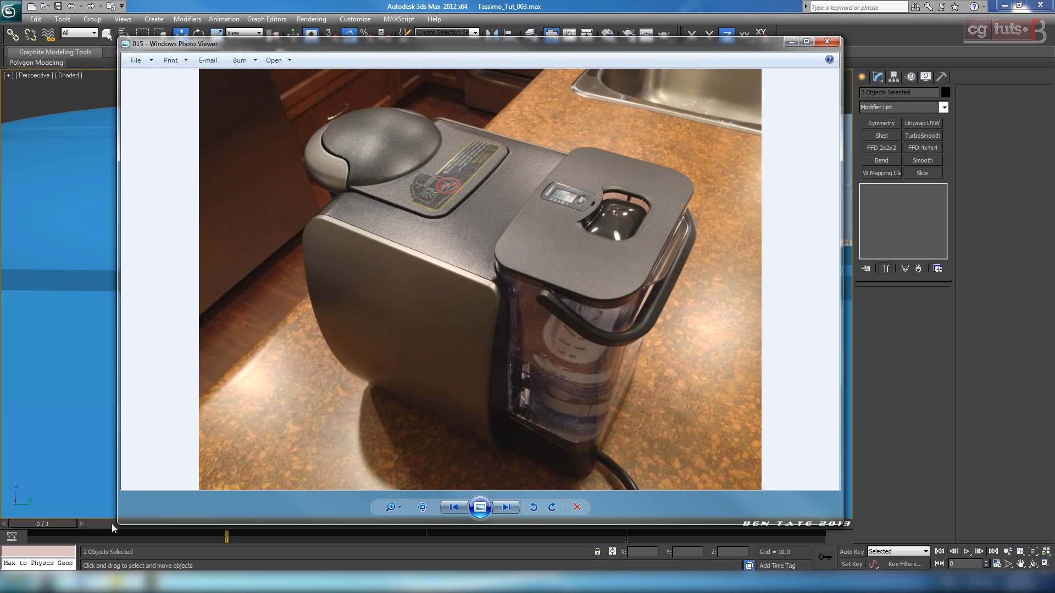
pyautogui.click(83, 585)
pyautogui.moveTo(405, 354); pyautogui.dragTo(512, 290, button='middle')
pyautogui.scroll(-4, 400, 360)
pyautogui.scroll(-5, 522, 355)
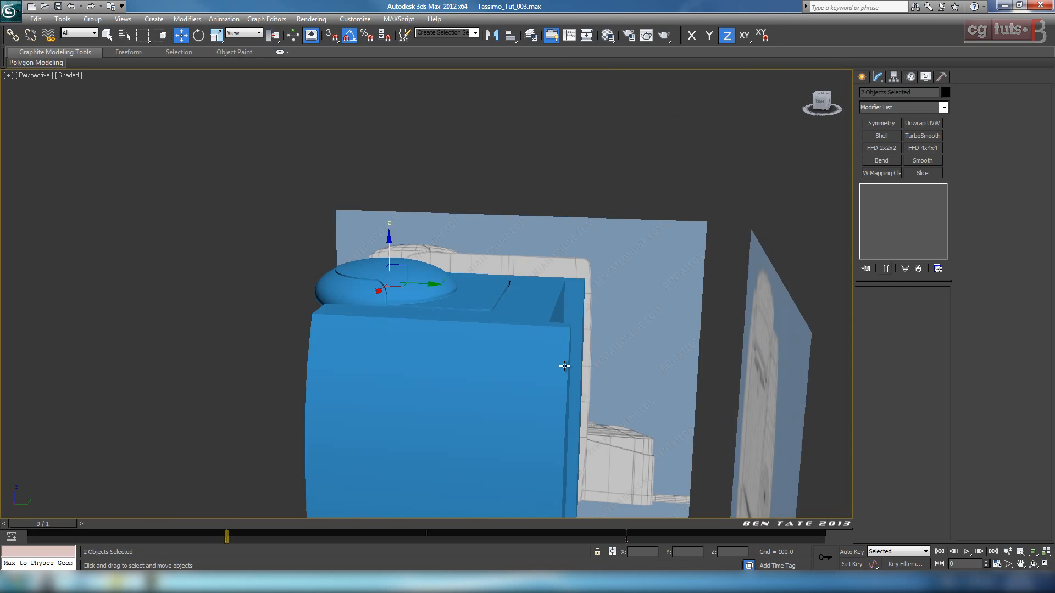
# - Select the machine's main body and display its edges to review the whole mesh
pyautogui.moveTo(563, 365)
pyautogui.keyDown('alt'); pyautogui.mouseDown(button='middle')
pyautogui.moveTo(701, 390)
pyautogui.moveTo(602, 386)
pyautogui.moveTo(567, 348)
pyautogui.mouseUp(button='middle'); pyautogui.keyUp('alt')
pyautogui.scroll(5, 602, 386)
pyautogui.click(598, 294)
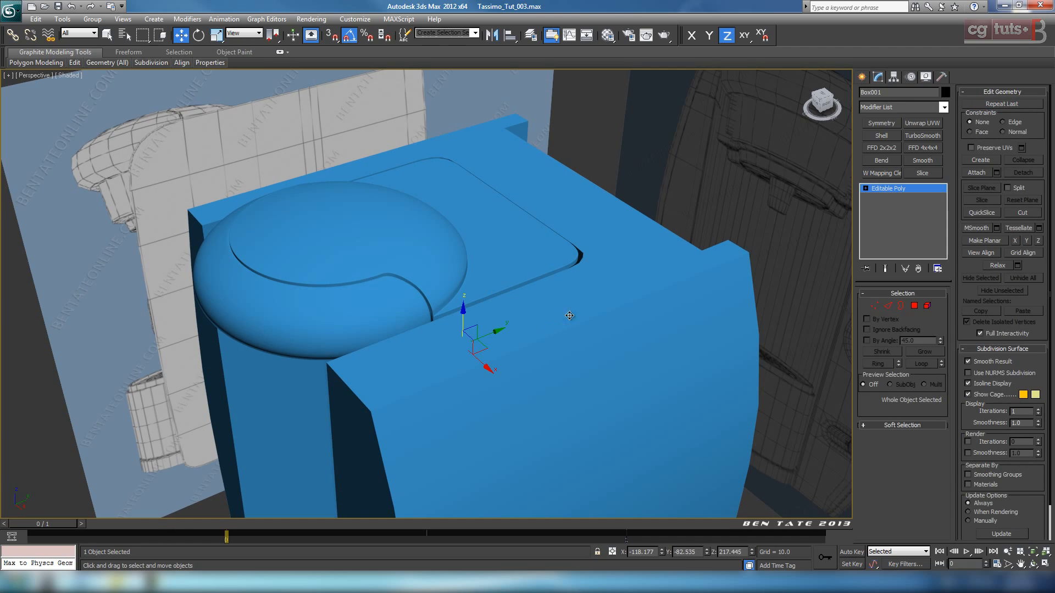
pyautogui.press('F4')
pyautogui.scroll(-3, 618, 364)
pyautogui.moveTo(617, 364)
pyautogui.keyDown('alt'); pyautogui.mouseDown(button='middle')
pyautogui.moveTo(638, 357)
pyautogui.moveTo(607, 334)
pyautogui.moveTo(576, 246)
pyautogui.moveTo(660, 330)
pyautogui.mouseUp(button='middle'); pyautogui.keyUp('alt')
pyautogui.scroll(3, 576, 245)
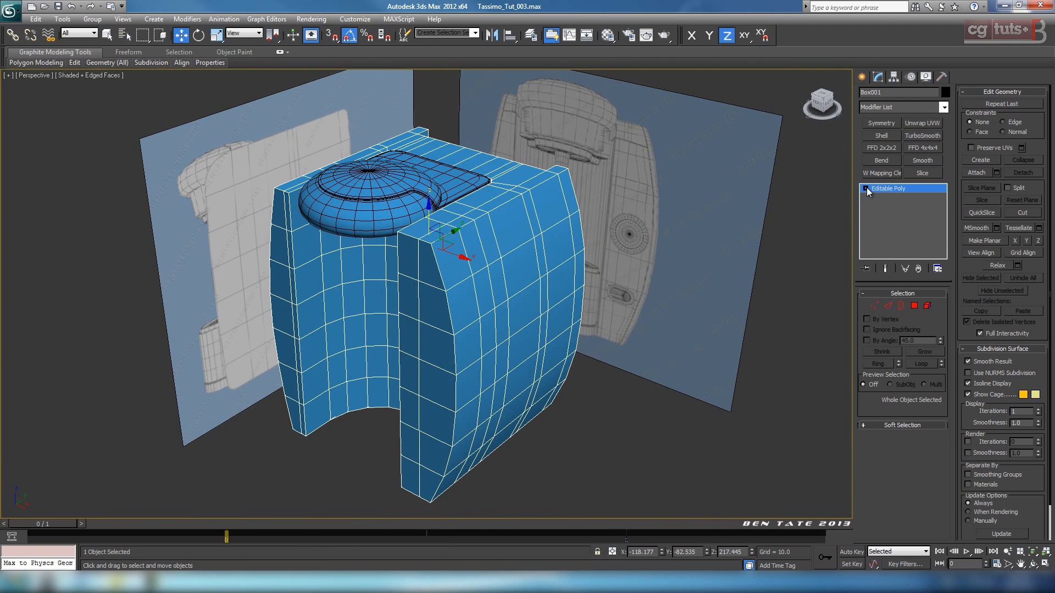